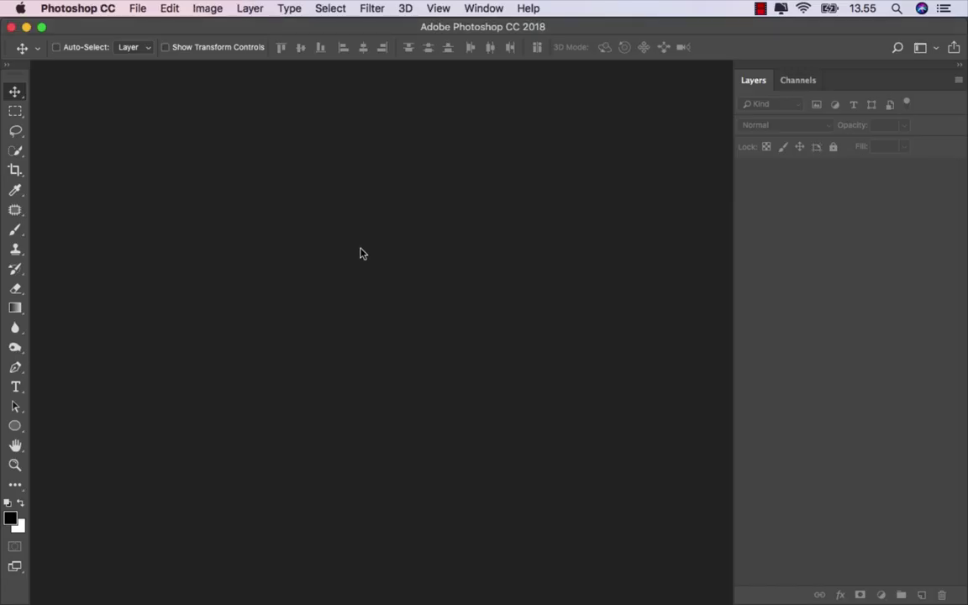
Create Untitled-1 from the custom 3000 × 2000 px, 300 ppi preset
{"action": "left_click", "coordinate": [138, 9]}
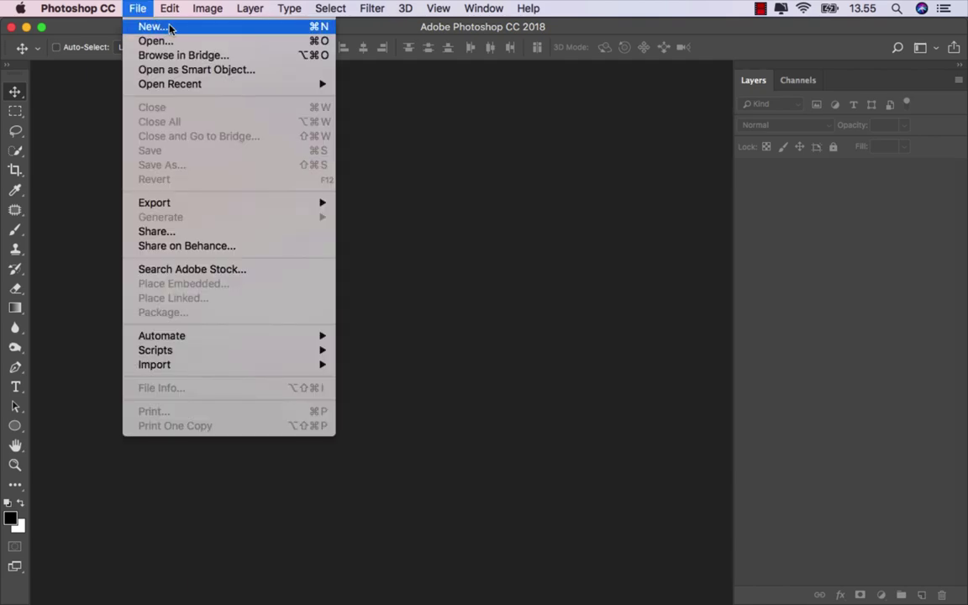
{"action": "left_click", "coordinate": [151, 25]}
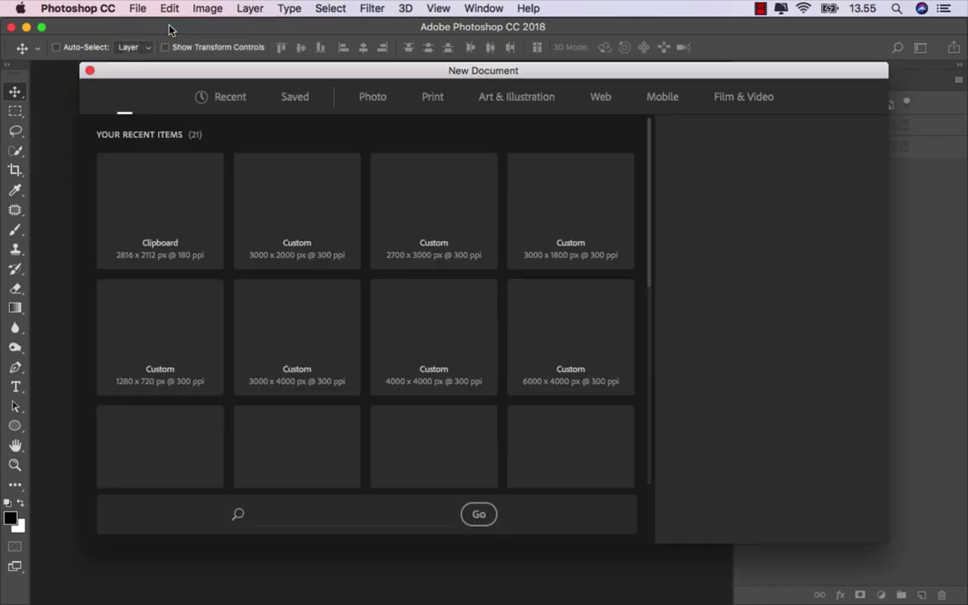
{"action": "left_click", "coordinate": [262, 197]}
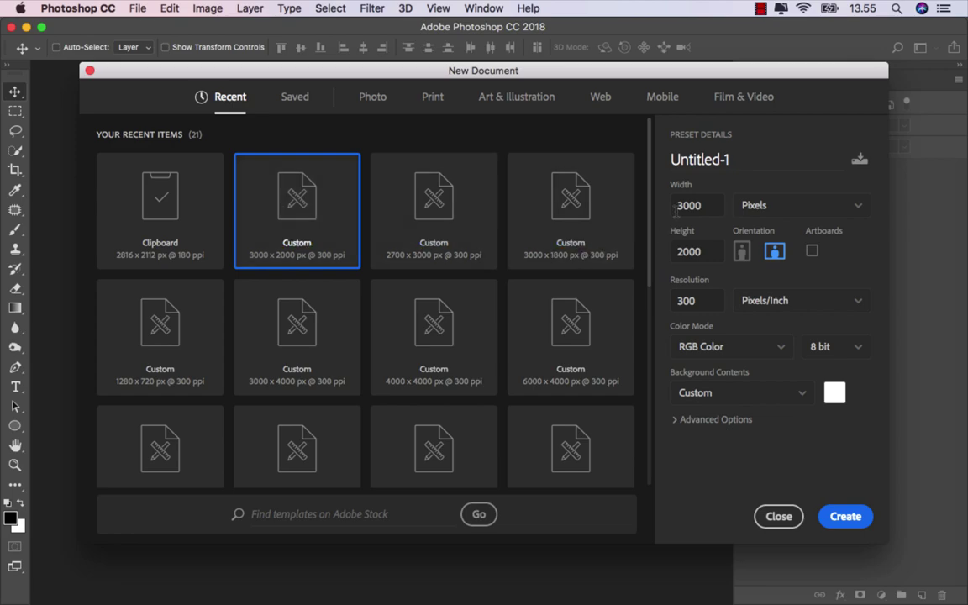
{"action": "left_click", "coordinate": [703, 250]}
{"action": "left_click", "coordinate": [702, 300]}
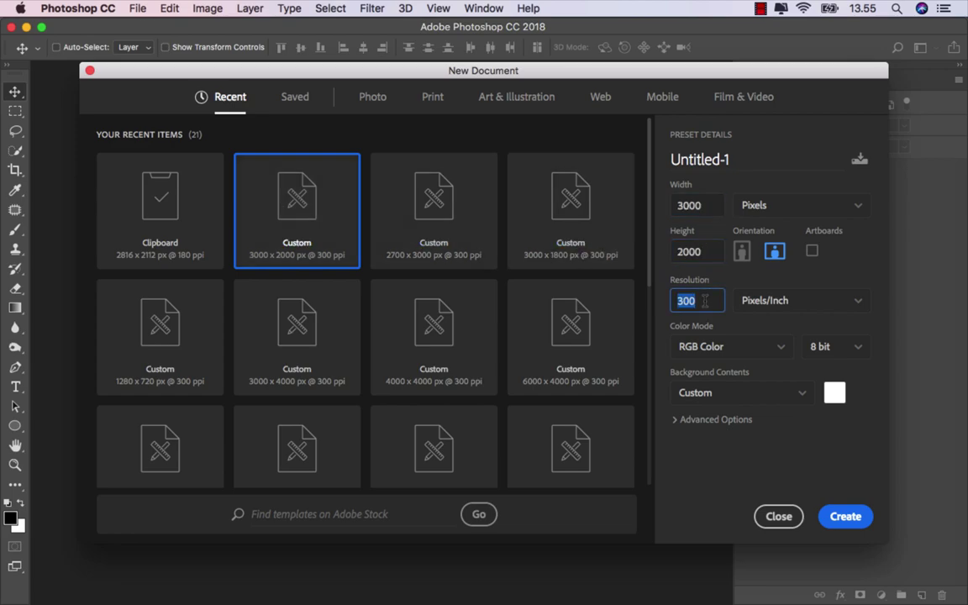
{"action": "left_click", "coordinate": [845, 516]}
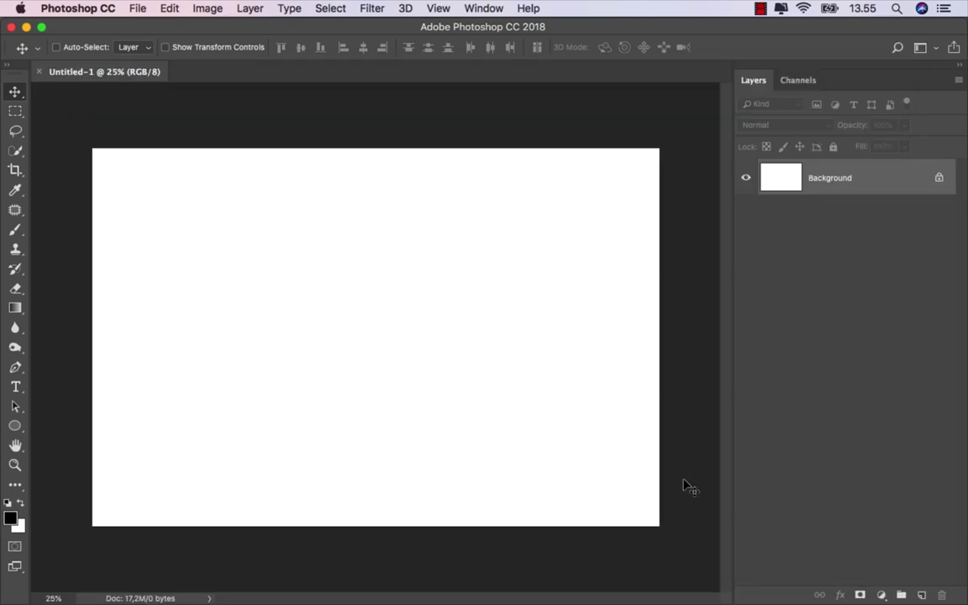
{"action": "scroll", "coordinate": [452, 323], "scroll_direction": "up", "scroll_amount": 1}
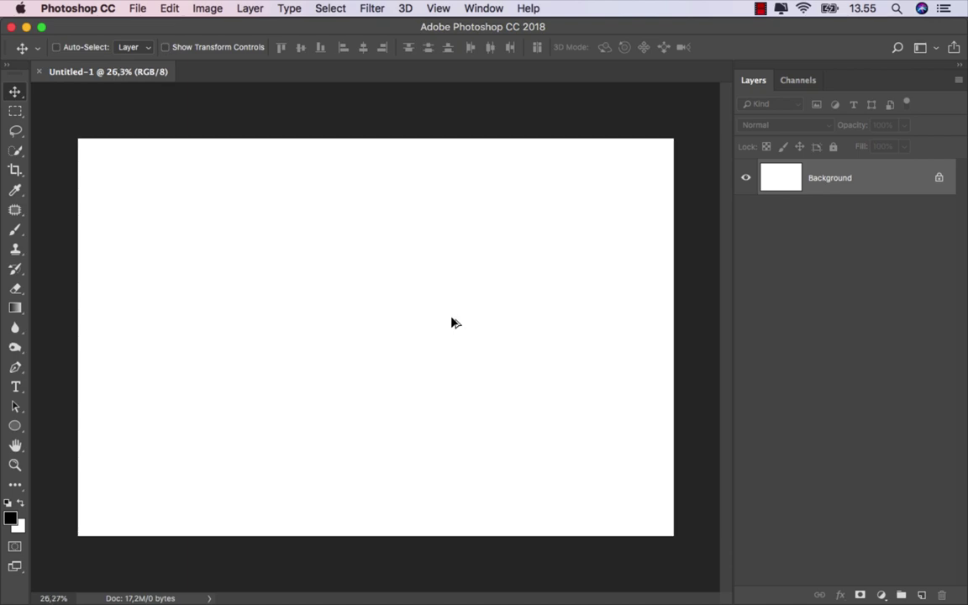
{"action": "scroll", "coordinate": [452, 323], "scroll_direction": "up", "scroll_amount": 1}
{"action": "mouse_move", "coordinate": [365, 602]}
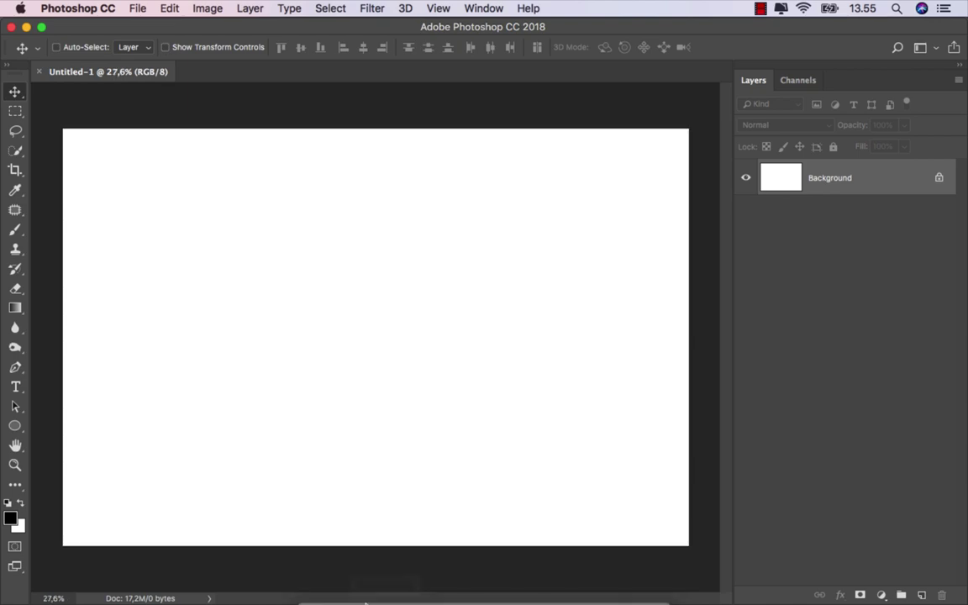
Drag the deer PNG from Finder onto the canvas, scale it to 82% and centre it
{"action": "left_click", "coordinate": [328, 568]}
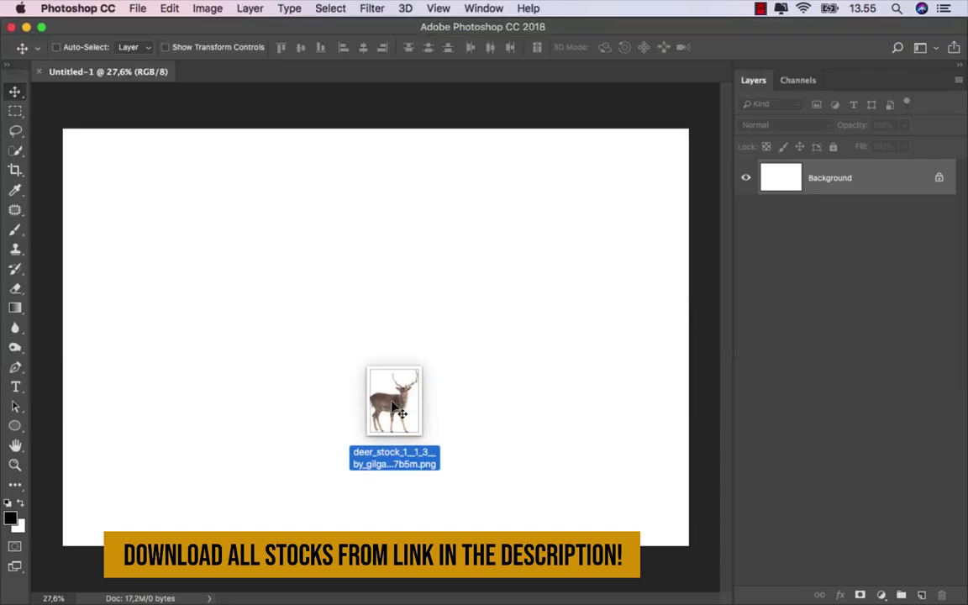
{"action": "left_click_drag", "start_coordinate": [358, 147], "coordinate": [353, 305]}
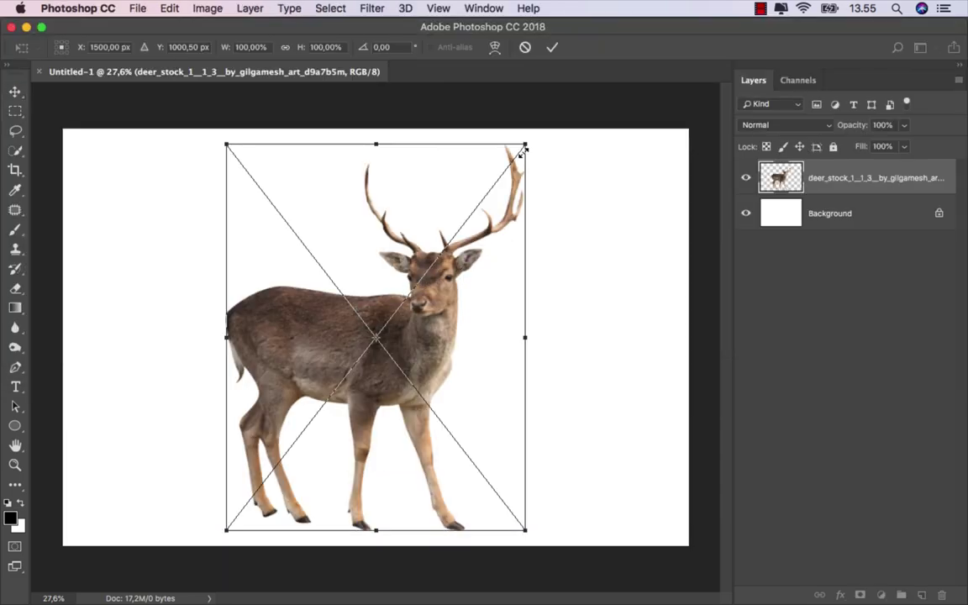
{"action": "left_click_drag", "start_coordinate": [526, 144], "coordinate": [501, 178]}
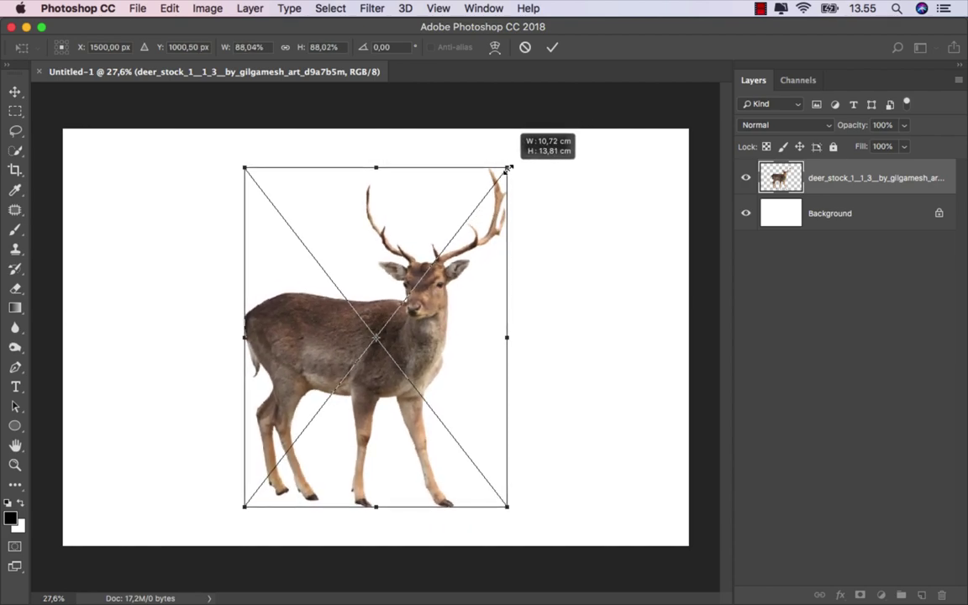
{"action": "left_click_drag", "start_coordinate": [406, 249], "coordinate": [402, 265]}
{"action": "left_click", "coordinate": [552, 47]}
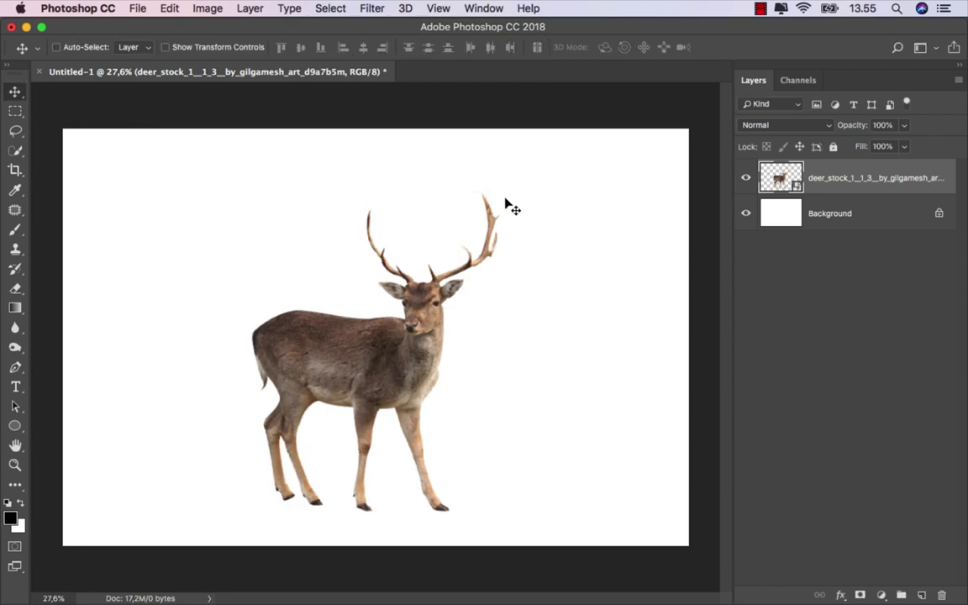
Add a layer mask to the deer layer and pick a soft round 70 px brush
{"action": "left_click", "coordinate": [859, 595]}
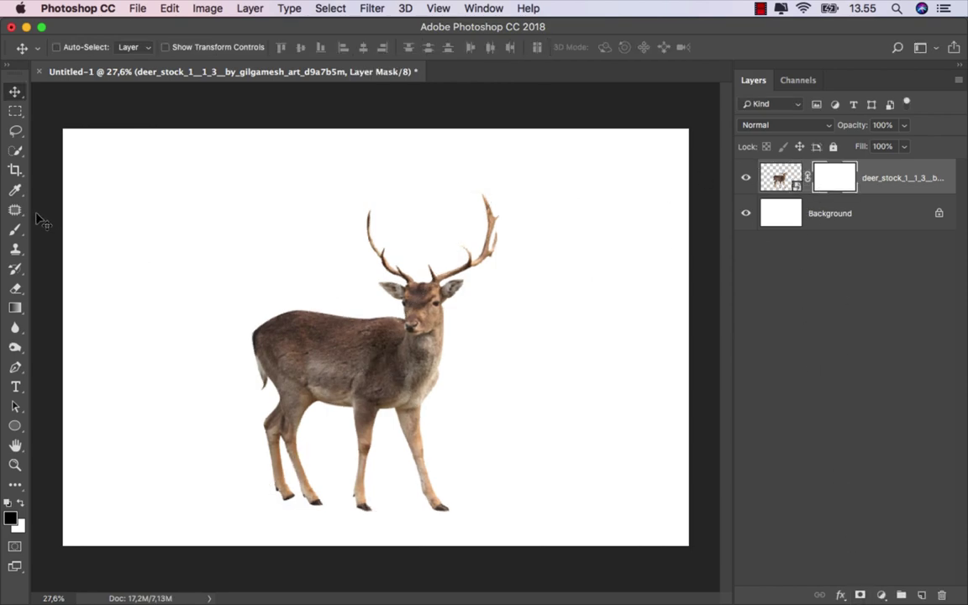
{"action": "left_click", "coordinate": [17, 231]}
{"action": "left_click", "coordinate": [53, 229]}
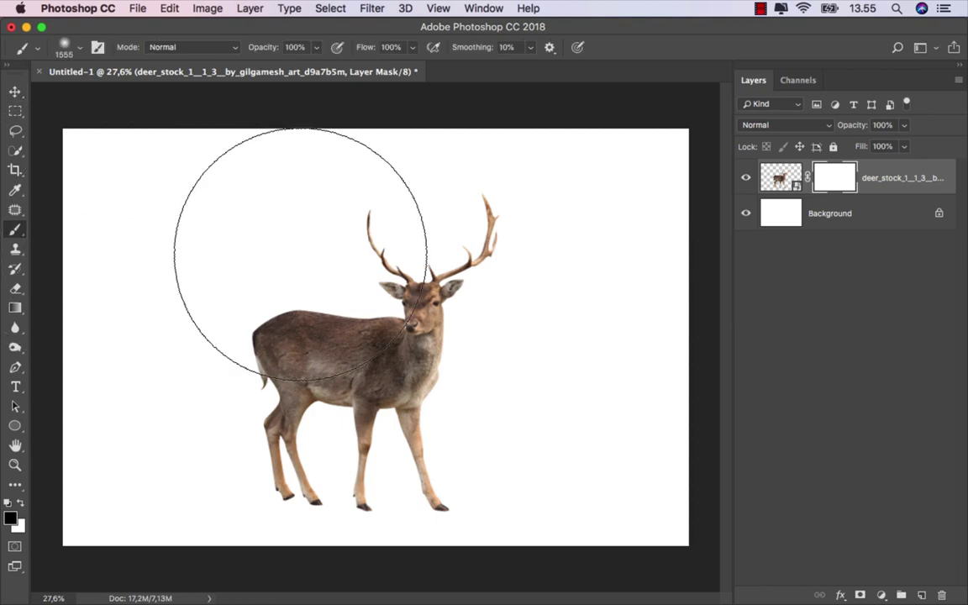
{"action": "right_click", "coordinate": [309, 271]}
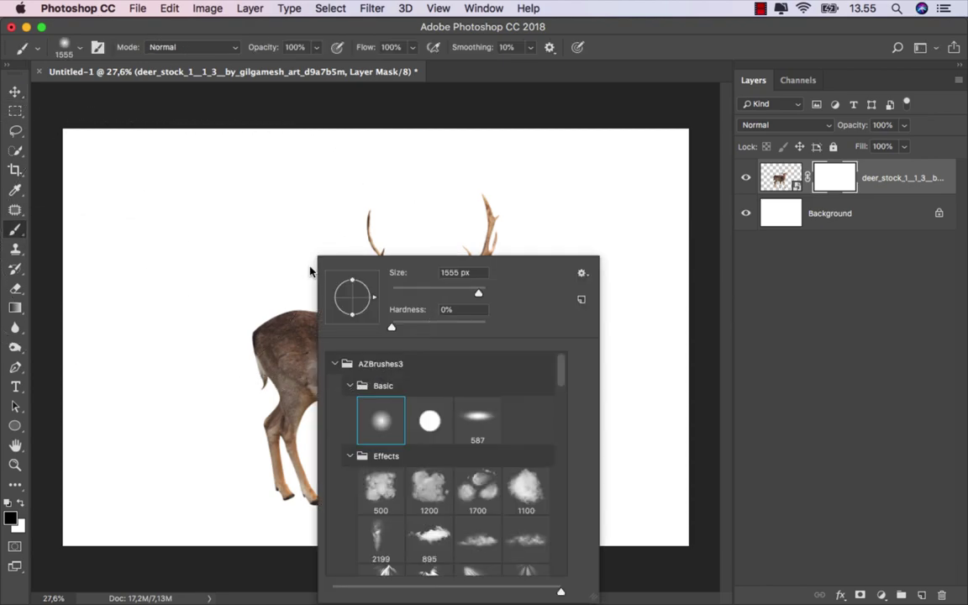
{"action": "left_click", "coordinate": [351, 454]}
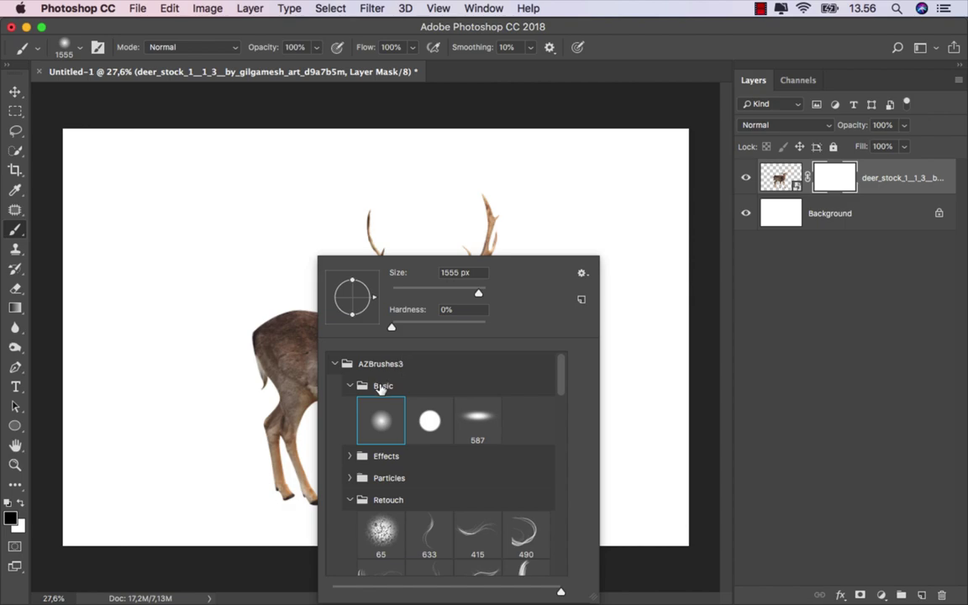
{"action": "left_click", "coordinate": [349, 499]}
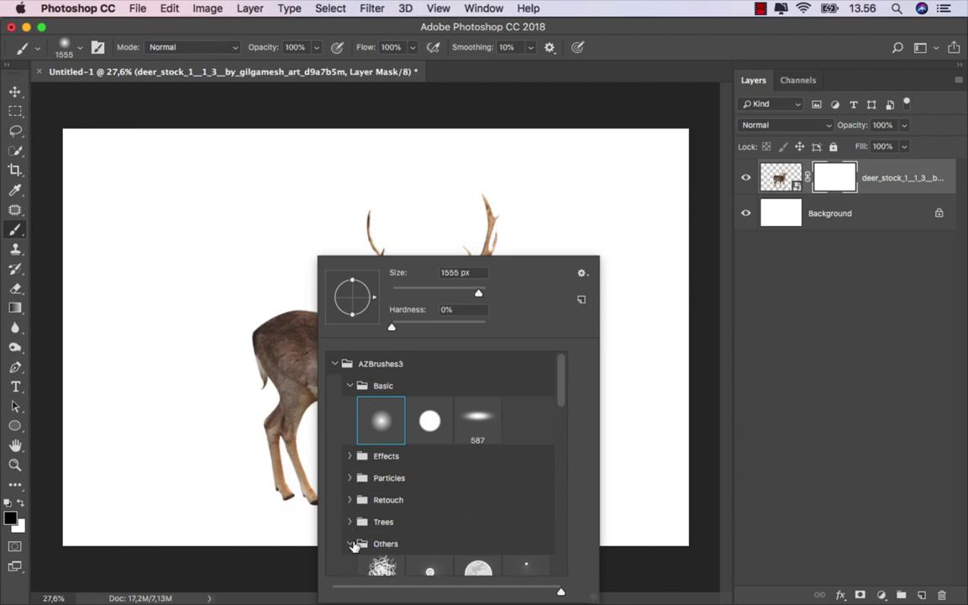
{"action": "left_click", "coordinate": [351, 545]}
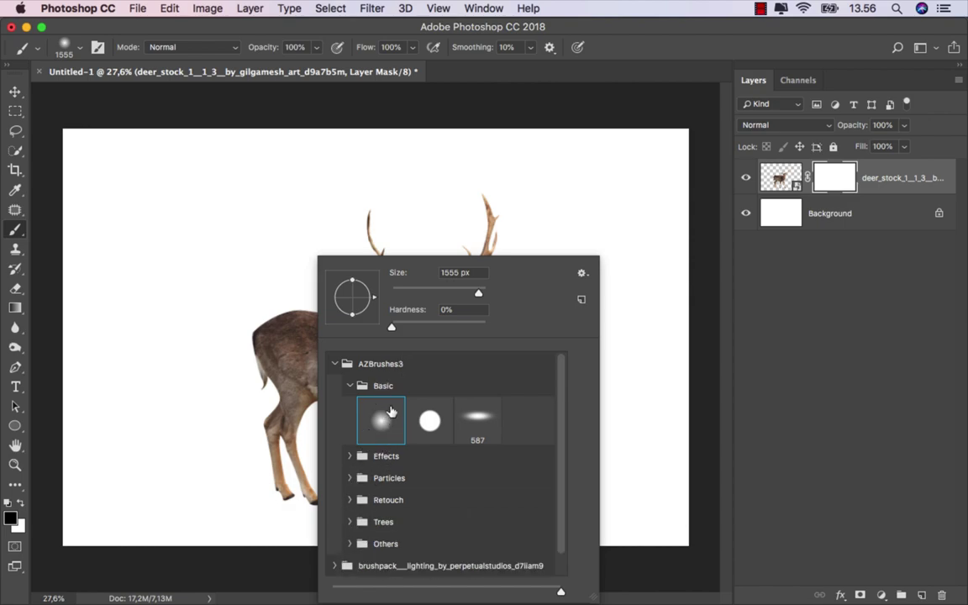
{"action": "scroll", "coordinate": [361, 200], "scroll_direction": "up", "scroll_amount": 3}
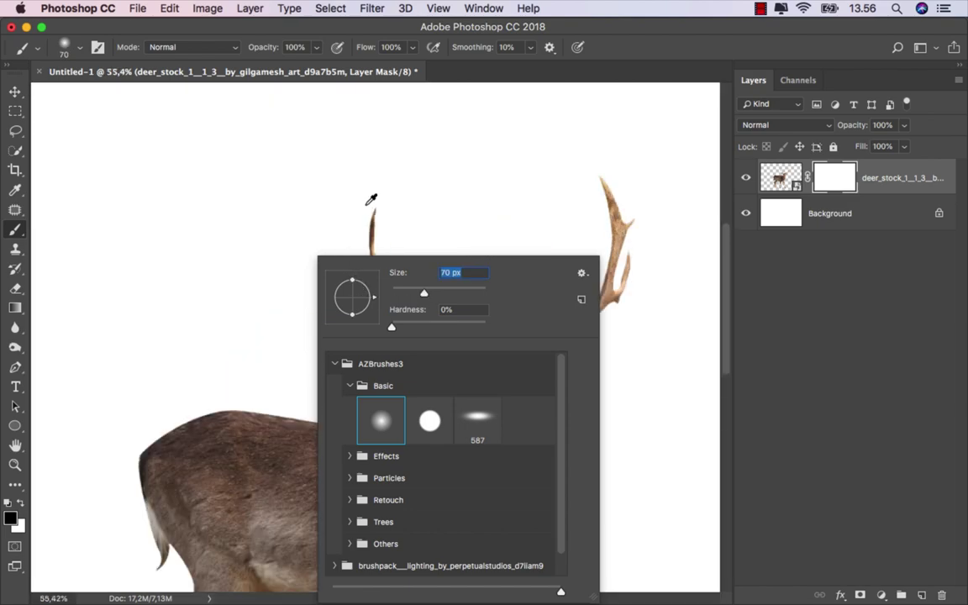
{"action": "type", "text": "66"}
{"action": "key", "text": "Return"}
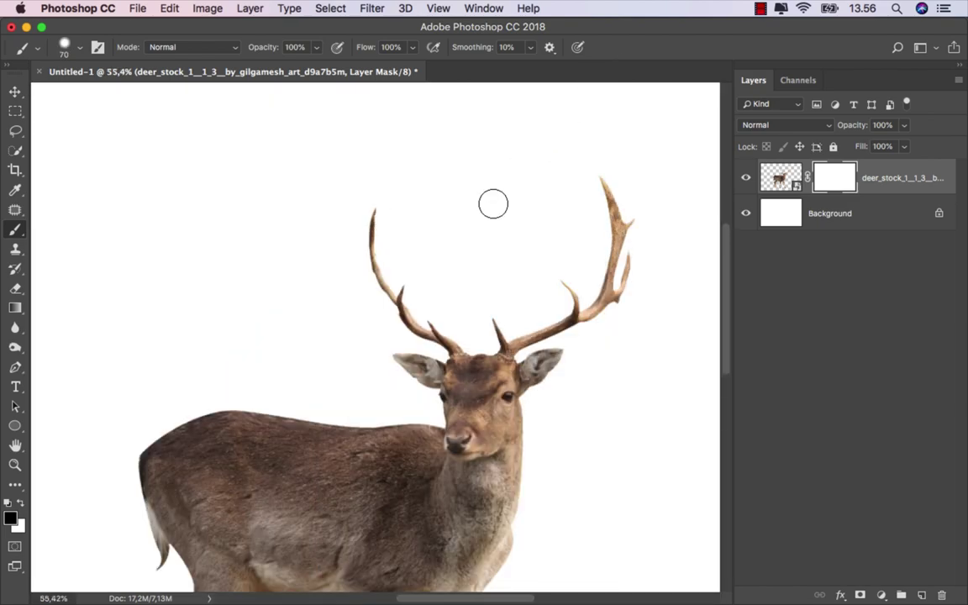
{"action": "scroll", "coordinate": [427, 302], "scroll_direction": "up", "scroll_amount": 2}
Paint black over the left antler and its small tine to hide them
{"action": "left_click", "coordinate": [340, 189]}
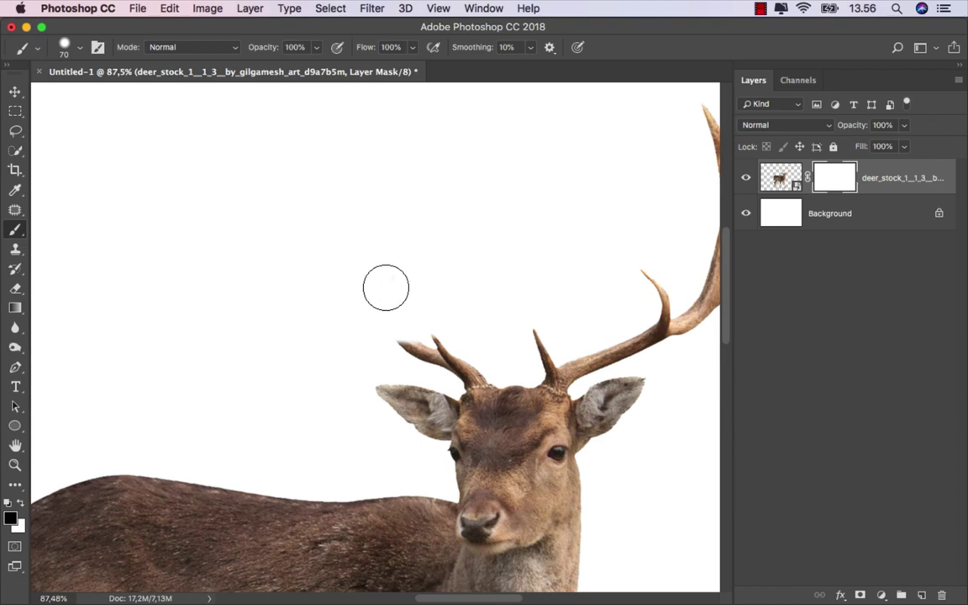
{"action": "scroll", "coordinate": [473, 340], "scroll_direction": "up", "scroll_amount": 2}
{"action": "left_click_drag", "start_coordinate": [510, 356], "coordinate": [415, 365]}
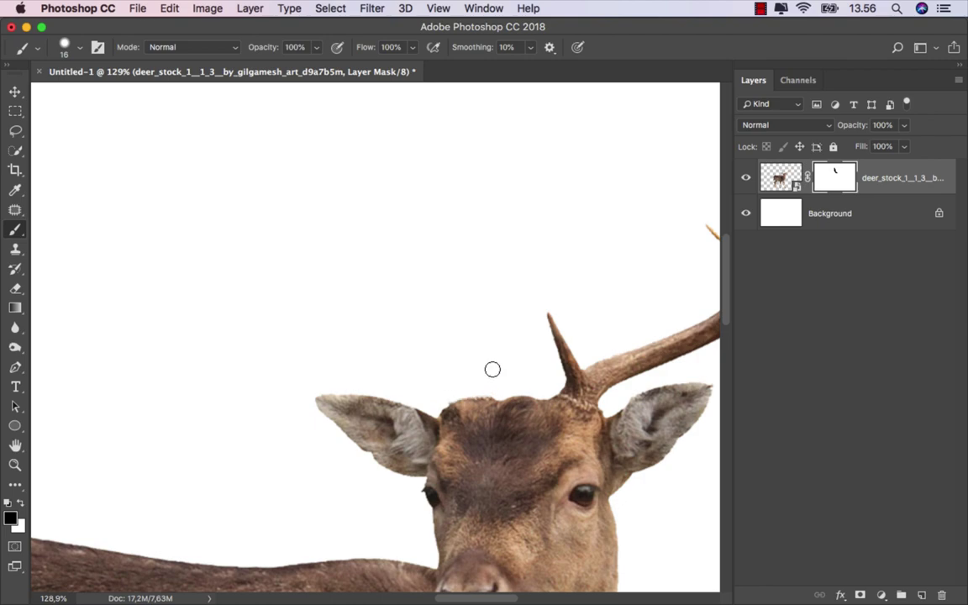
{"action": "scroll", "coordinate": [492, 369], "scroll_direction": "right", "scroll_amount": 5}
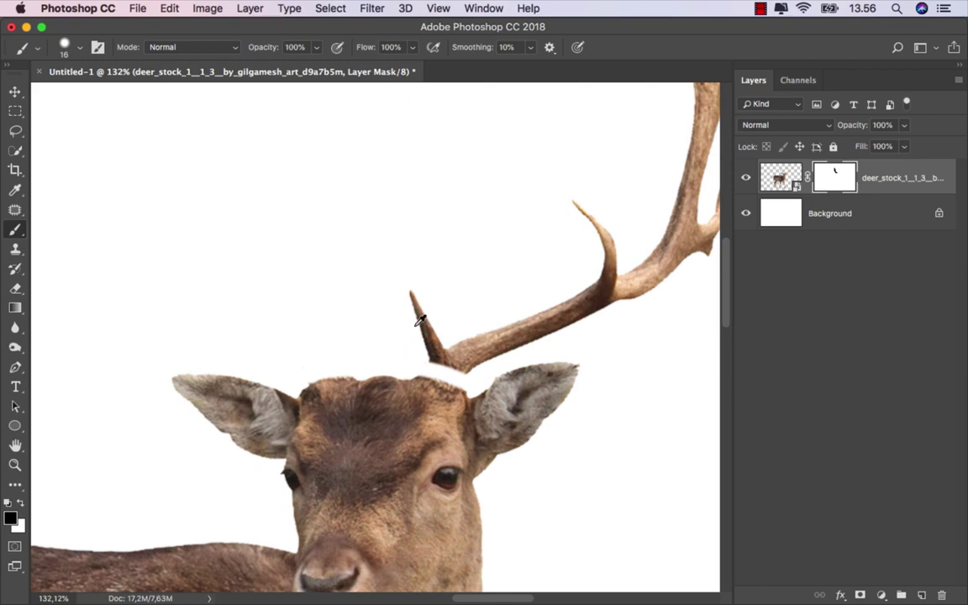
{"action": "scroll", "coordinate": [420, 321], "scroll_direction": "down", "scroll_amount": 2}
{"action": "mouse_move", "coordinate": [410, 307]}
{"action": "left_mouse_down"}
{"action": "mouse_move", "coordinate": [429, 307]}
{"action": "mouse_move", "coordinate": [456, 355]}
{"action": "mouse_move", "coordinate": [578, 289]}
{"action": "left_mouse_up"}
{"action": "scroll", "coordinate": [592, 298], "scroll_direction": "down", "scroll_amount": 2}
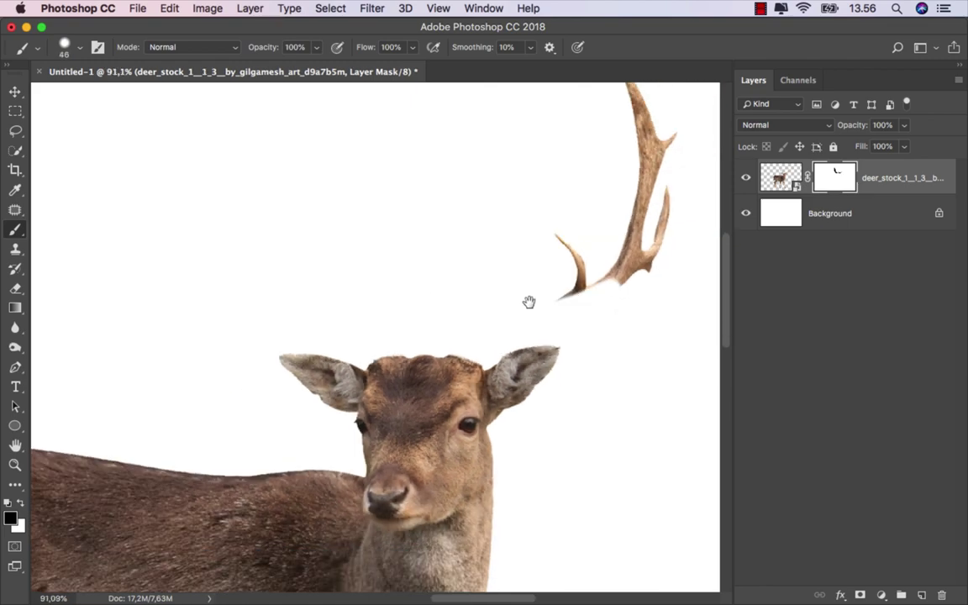
{"action": "scroll", "coordinate": [529, 300], "scroll_direction": "down", "scroll_amount": 3}
Paint out the right antler with a larger brush, then reselect the deer image with the Move tool
{"action": "left_click_drag", "start_coordinate": [465, 335], "coordinate": [450, 315]}
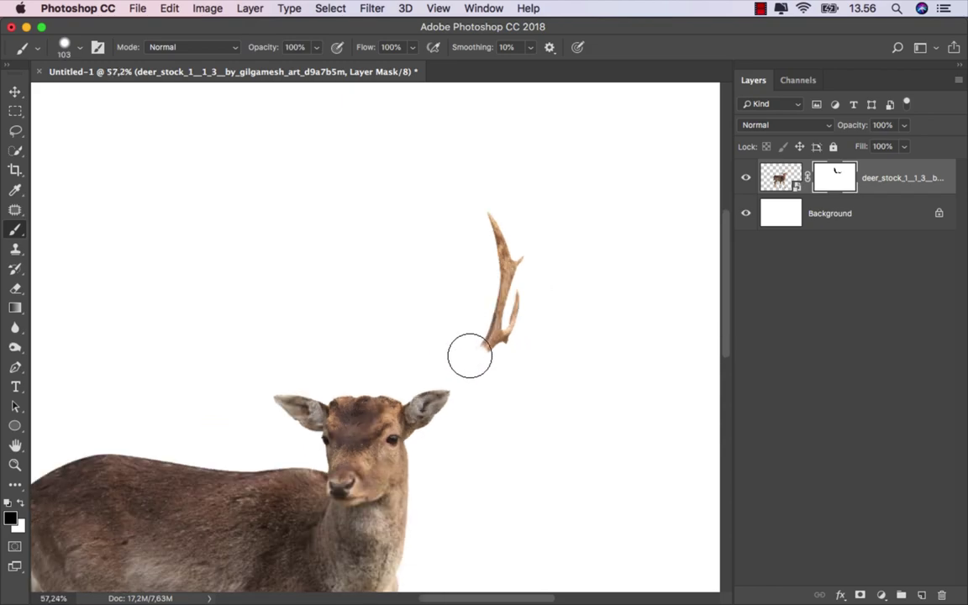
{"action": "left_click_drag", "start_coordinate": [469, 353], "coordinate": [497, 216]}
{"action": "scroll", "coordinate": [507, 361], "scroll_direction": "down", "scroll_amount": 1}
{"action": "scroll", "coordinate": [507, 376], "scroll_direction": "down", "scroll_amount": 2}
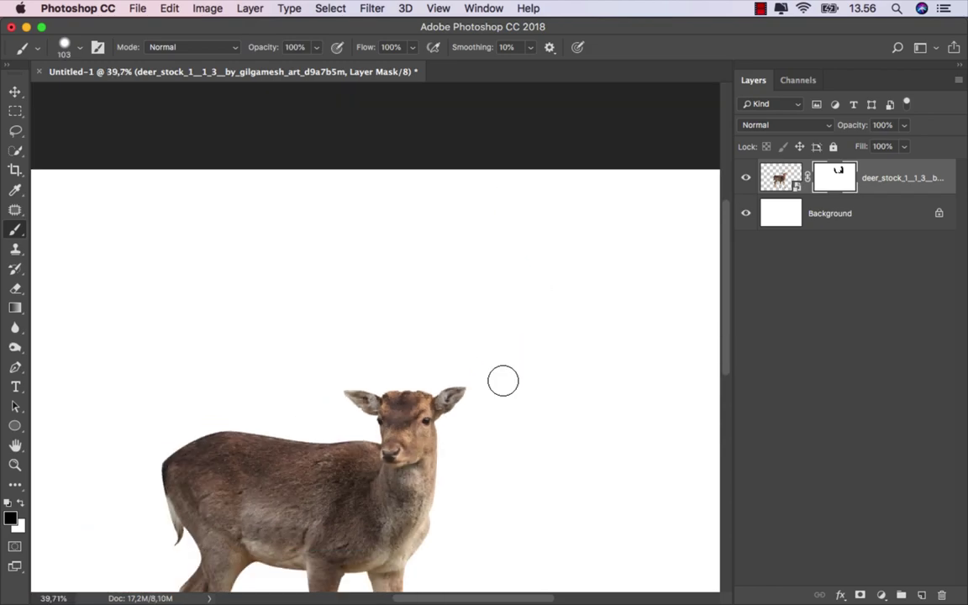
{"action": "scroll", "coordinate": [504, 385], "scroll_direction": "down", "scroll_amount": 2}
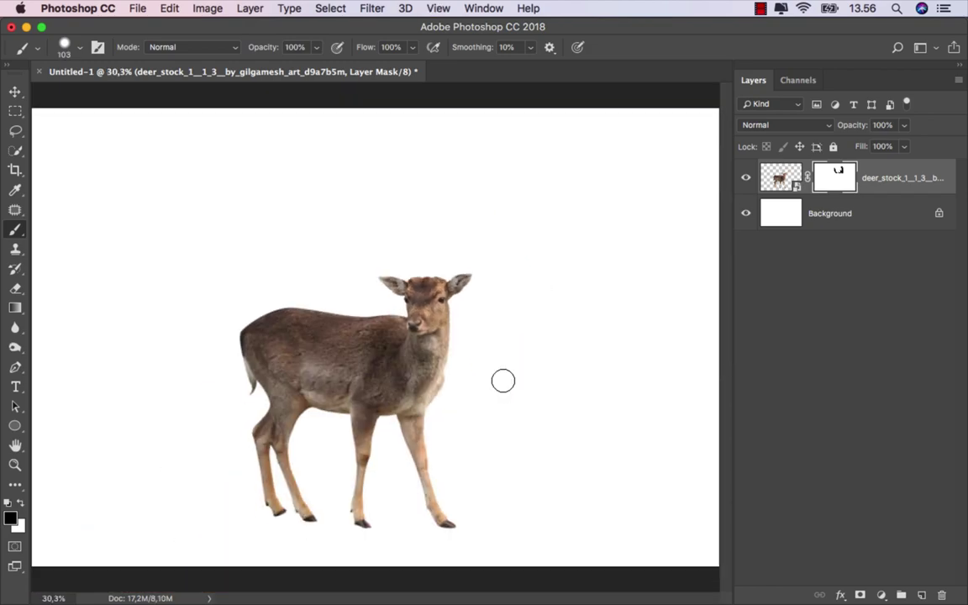
{"action": "left_click", "coordinate": [898, 190]}
{"action": "key", "text": "v"}
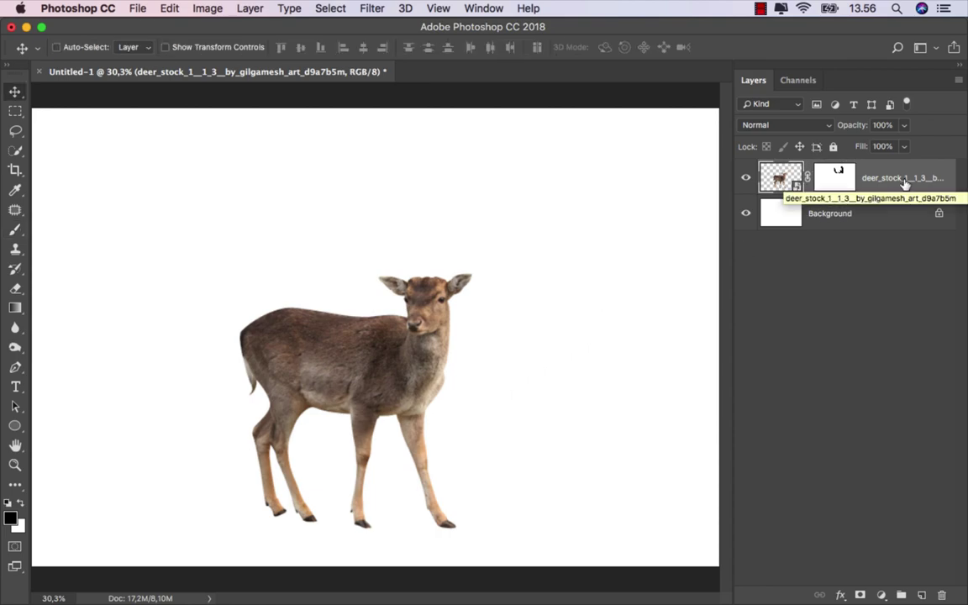
Place the bare tree image on the canvas and move its layer below the deer
{"action": "left_click", "coordinate": [335, 575]}
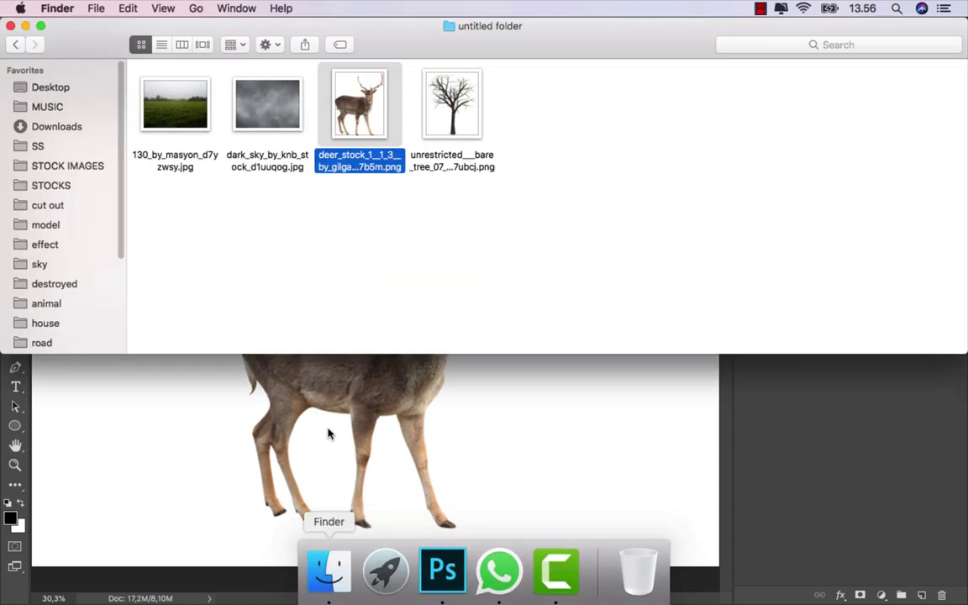
{"action": "left_click", "coordinate": [457, 240]}
{"action": "mouse_move", "coordinate": [452, 105]}
{"action": "left_mouse_down"}
{"action": "mouse_move", "coordinate": [452, 412]}
{"action": "mouse_move", "coordinate": [375, 272]}
{"action": "left_mouse_up"}
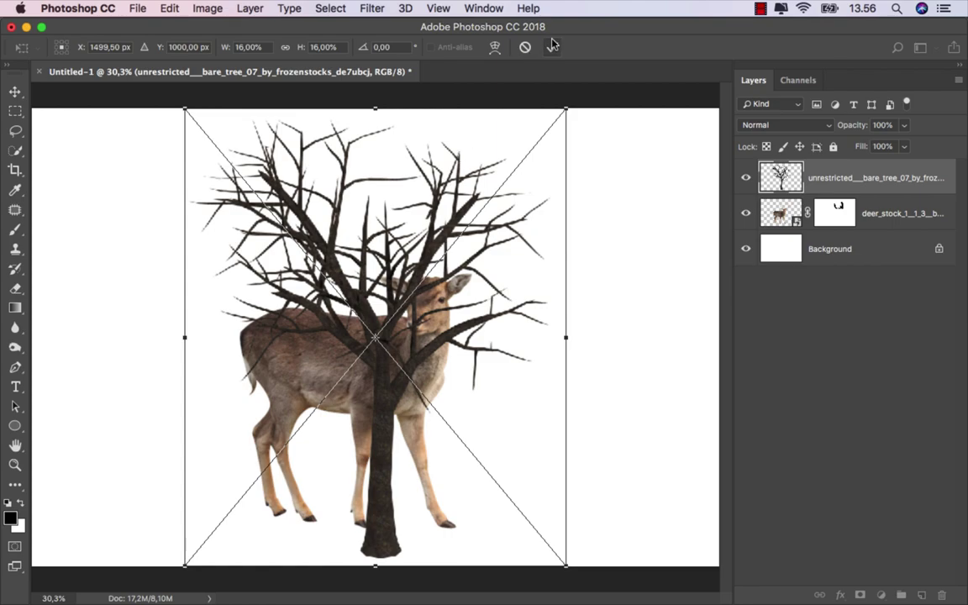
{"action": "key", "text": "Return"}
{"action": "left_click_drag", "start_coordinate": [765, 166], "coordinate": [724, 217]}
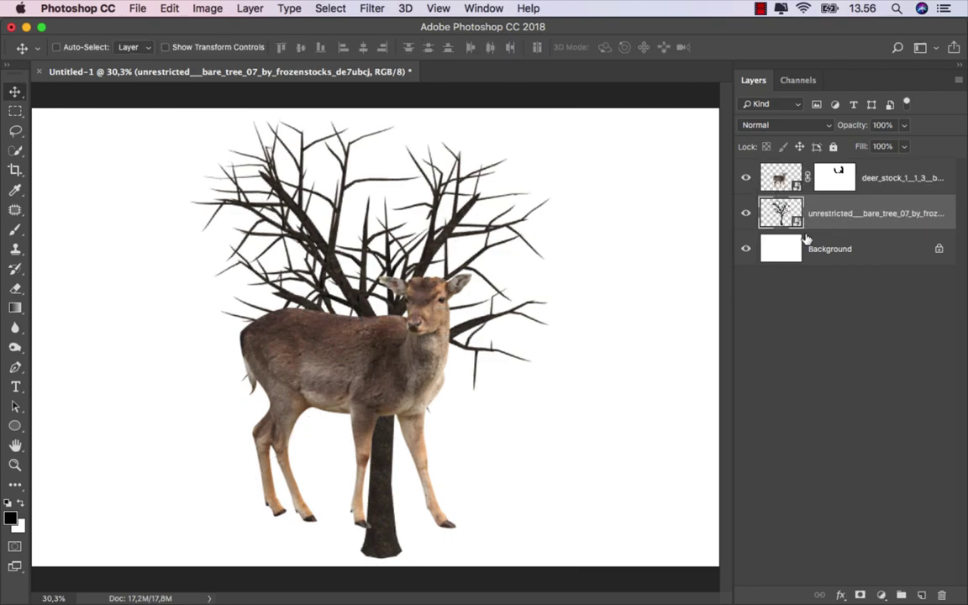
Scale the tree to about half size, lean it left and position it over the head
{"action": "key", "text": "super+t"}
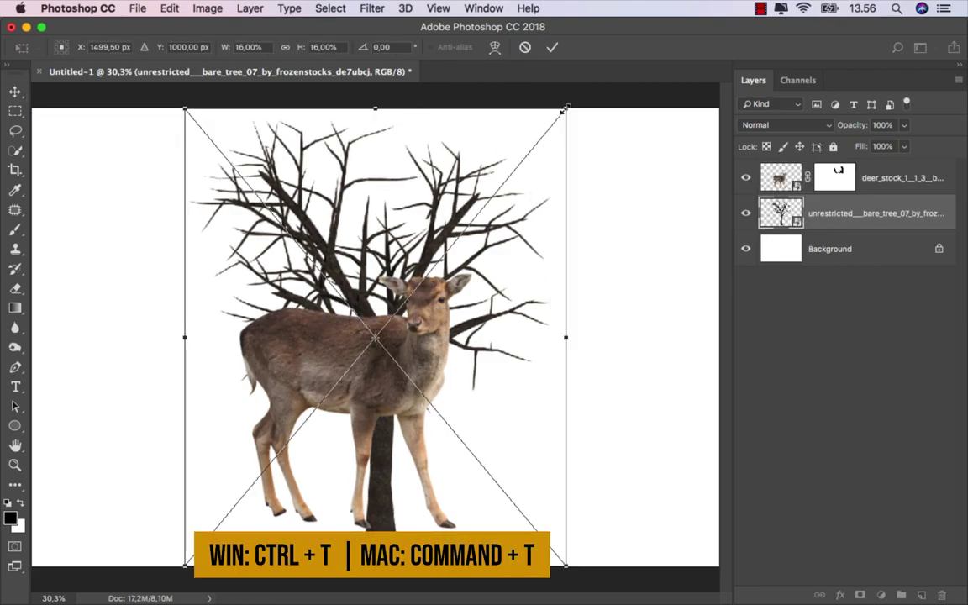
{"action": "left_click_drag", "start_coordinate": [565, 109], "coordinate": [465, 229]}
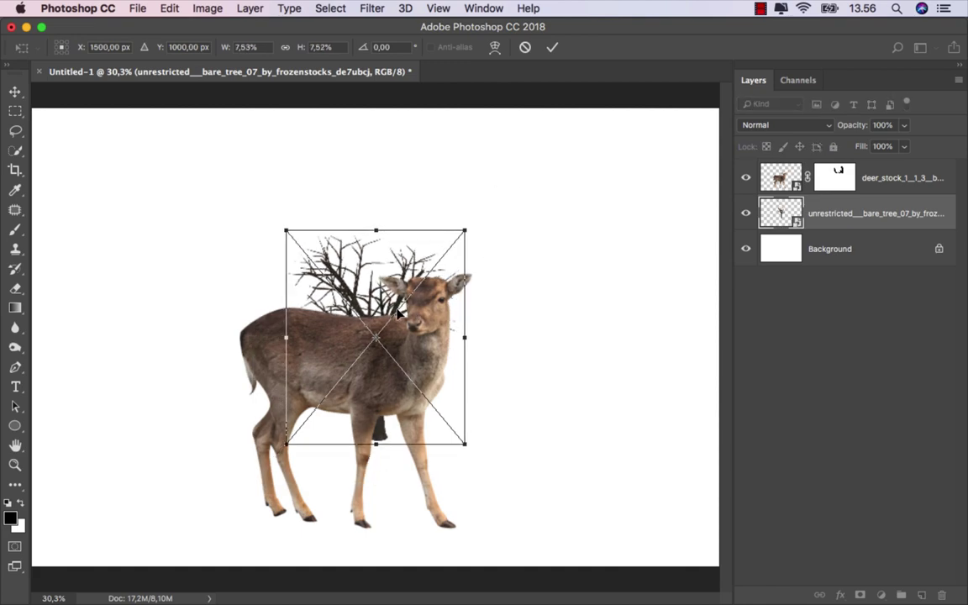
{"action": "left_click_drag", "start_coordinate": [398, 314], "coordinate": [432, 213]}
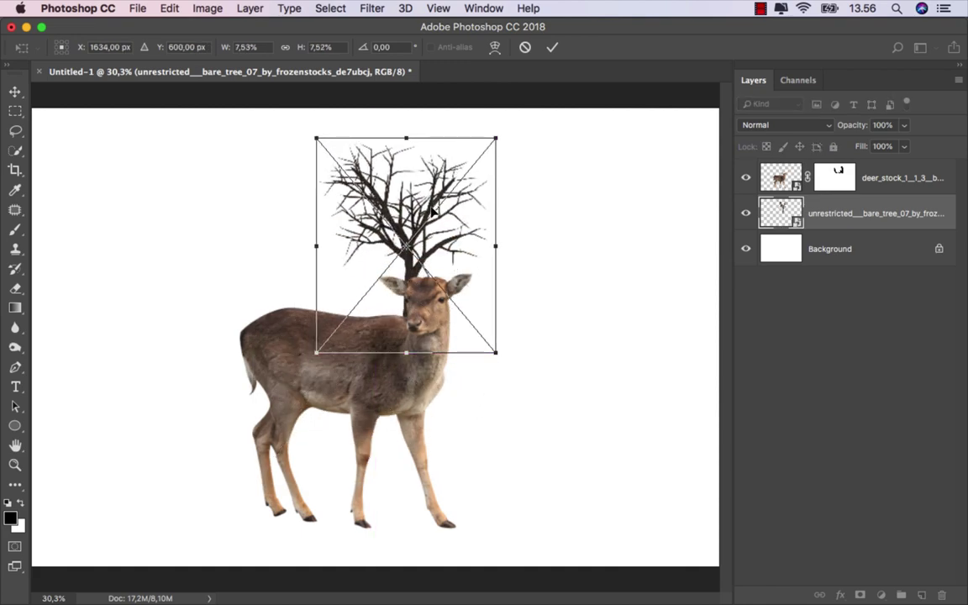
{"action": "left_click_drag", "start_coordinate": [531, 304], "coordinate": [555, 218]}
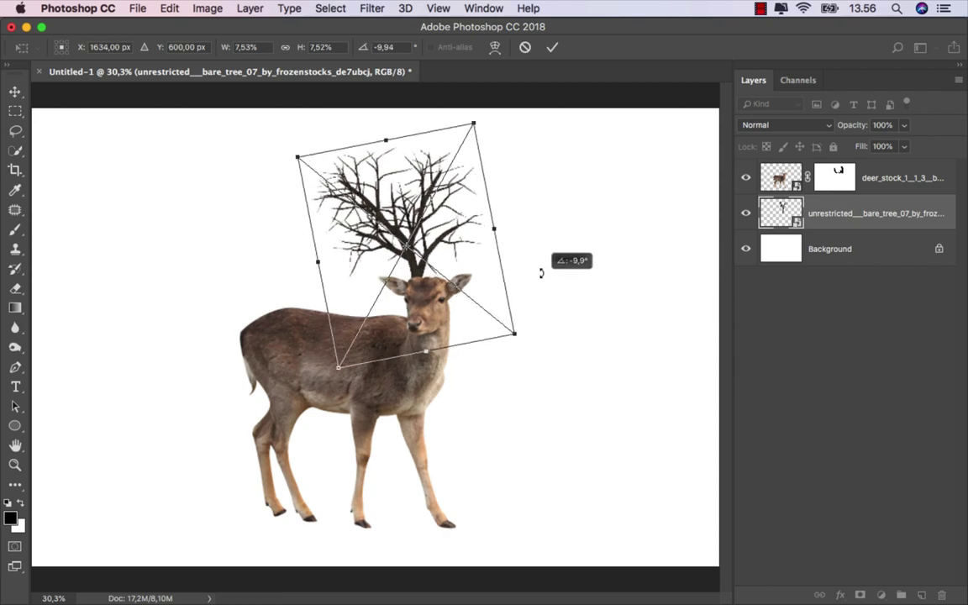
{"action": "scroll", "coordinate": [407, 227], "scroll_direction": "up", "scroll_amount": 3}
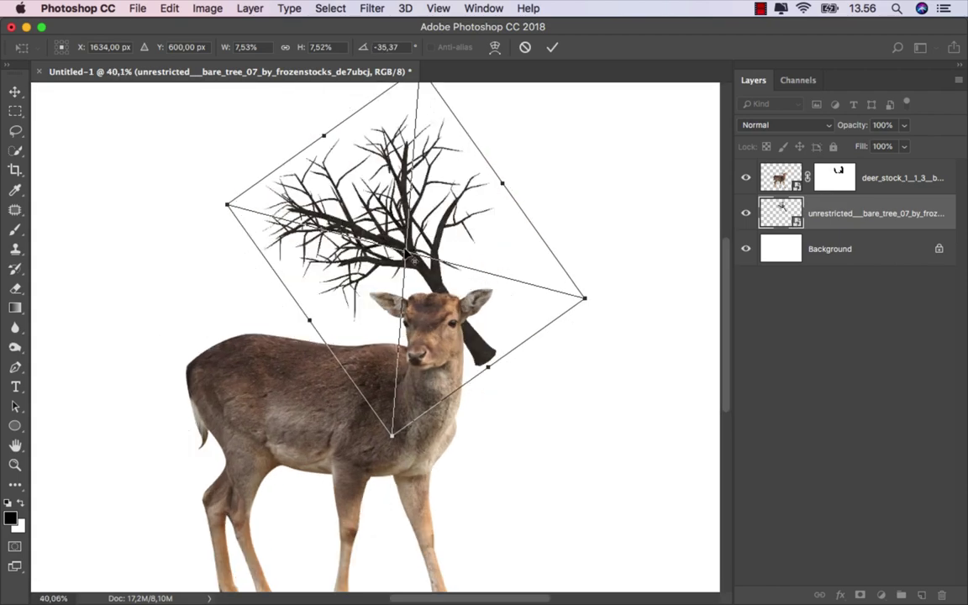
{"action": "left_click_drag", "start_coordinate": [409, 253], "coordinate": [357, 258]}
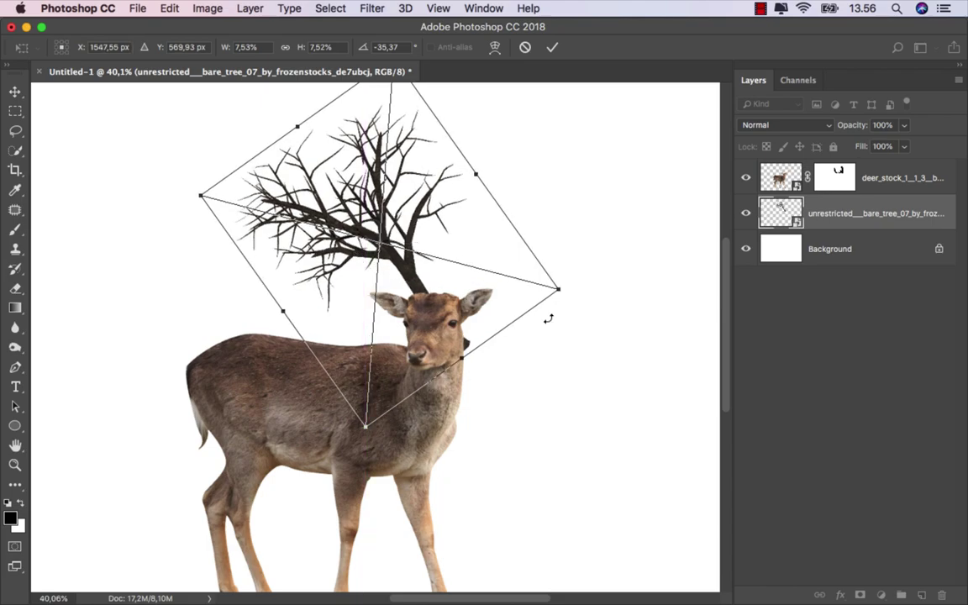
{"action": "left_click_drag", "start_coordinate": [563, 293], "coordinate": [531, 286]}
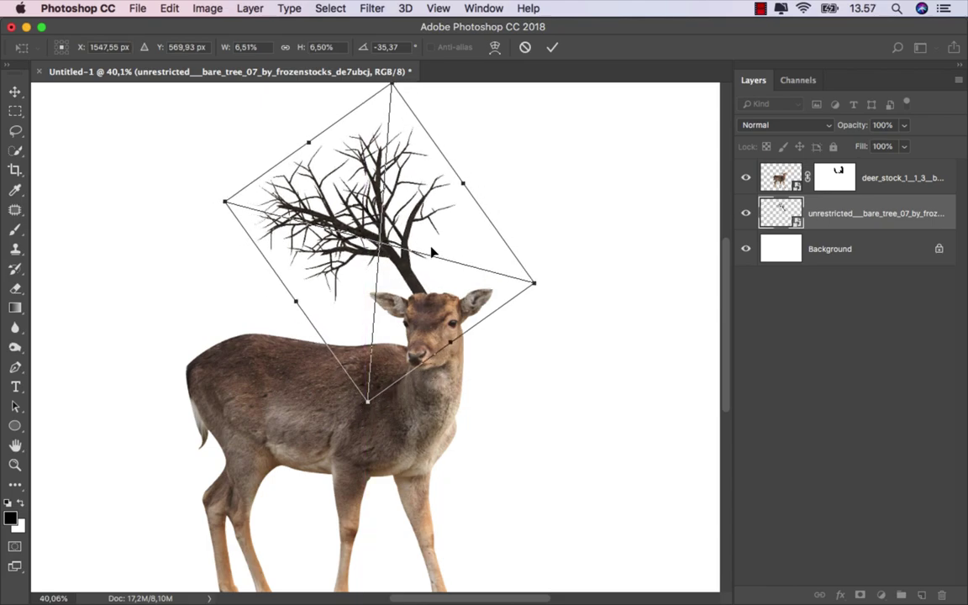
{"action": "left_click_drag", "start_coordinate": [434, 251], "coordinate": [434, 249]}
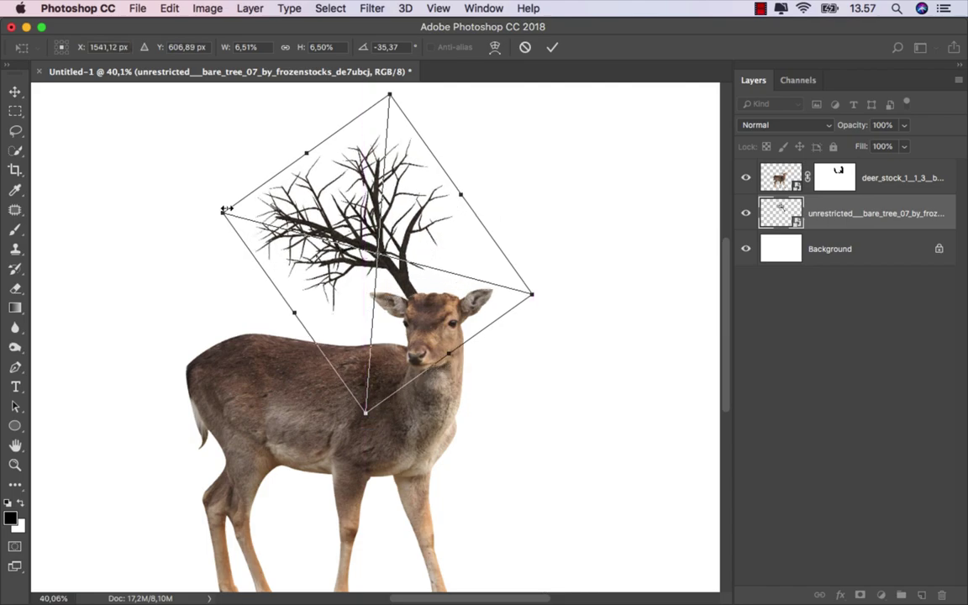
{"action": "left_click_drag", "start_coordinate": [225, 208], "coordinate": [195, 204]}
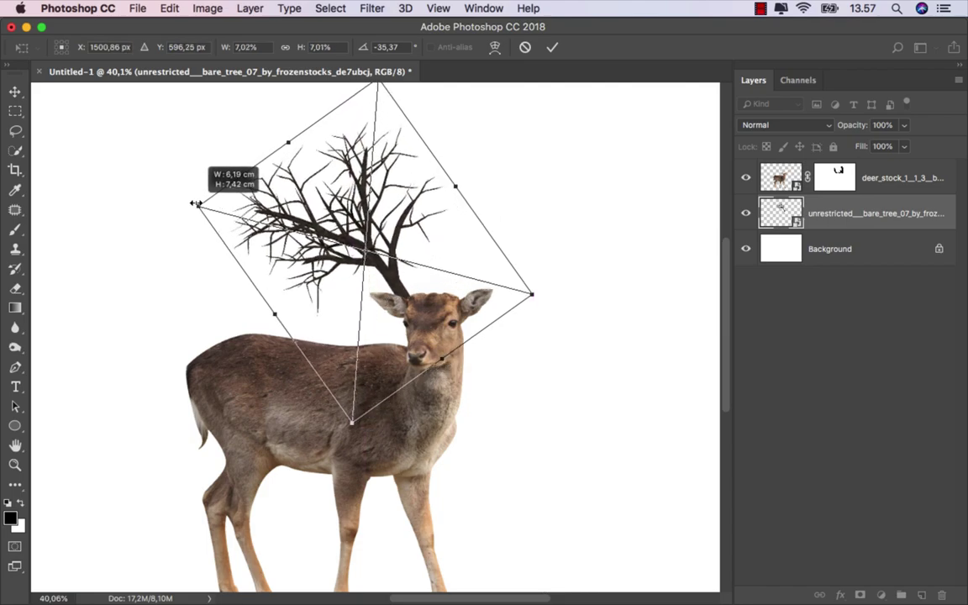
{"action": "left_click_drag", "start_coordinate": [333, 191], "coordinate": [345, 195]}
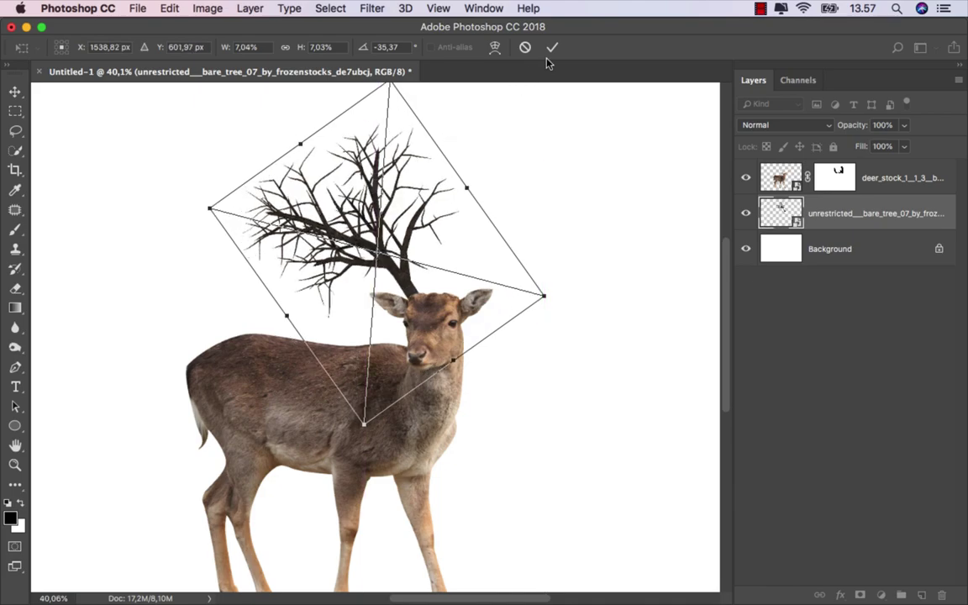
{"action": "key", "text": "Return"}
Nudge the tree into its final spot on the deer's head
{"action": "scroll", "coordinate": [411, 281], "scroll_direction": "up", "scroll_amount": 3}
{"action": "left_click_drag", "start_coordinate": [403, 273], "coordinate": [410, 281]}
{"action": "scroll", "coordinate": [404, 303], "scroll_direction": "down", "scroll_amount": 3}
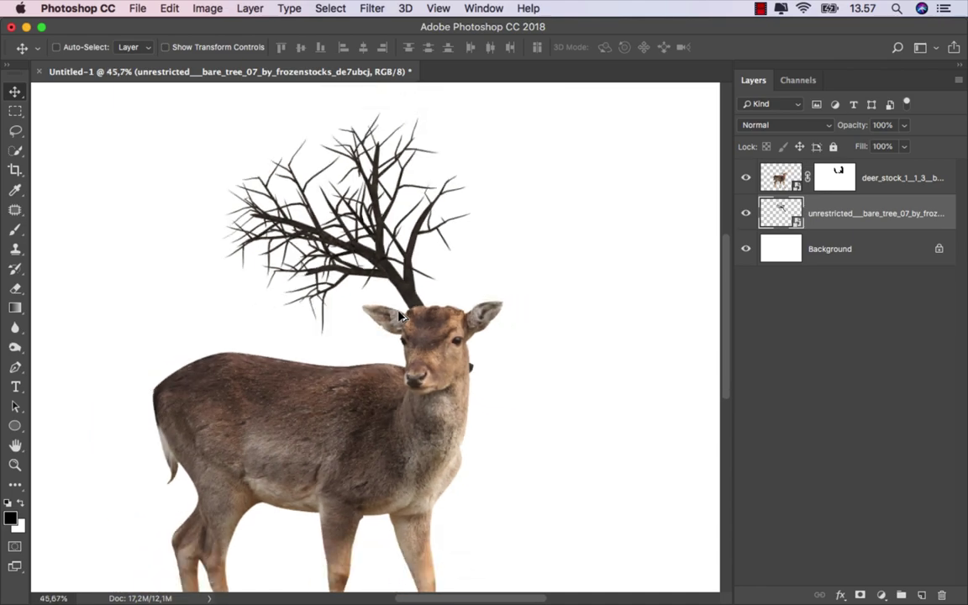
{"action": "scroll", "coordinate": [400, 316], "scroll_direction": "down", "scroll_amount": 1}
{"action": "scroll", "coordinate": [398, 315], "scroll_direction": "down", "scroll_amount": 1}
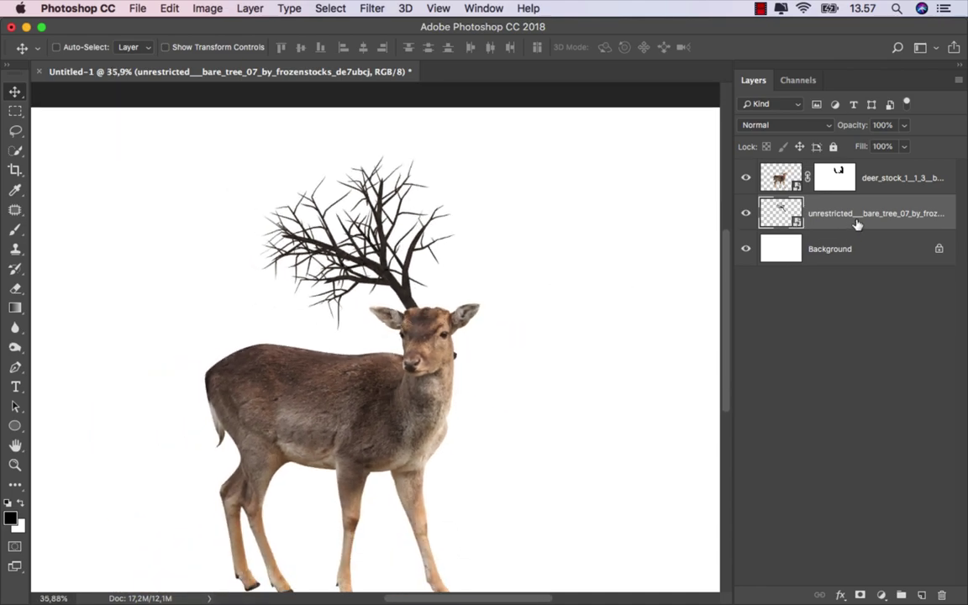
Duplicate the tree layer, move the copy right and rotate it into a second antler
{"action": "key", "text": "super+j"}
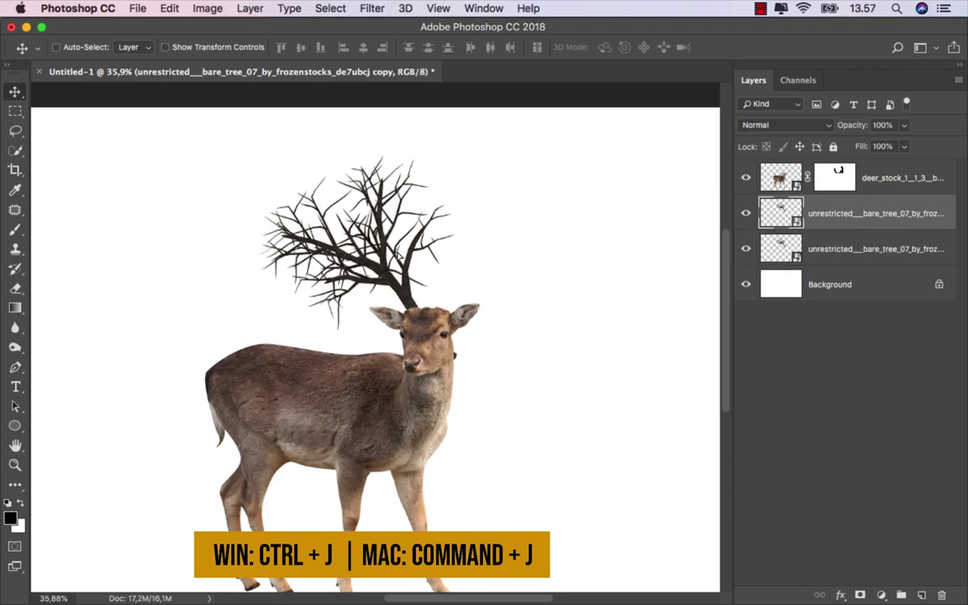
{"action": "left_click_drag", "start_coordinate": [399, 254], "coordinate": [524, 250]}
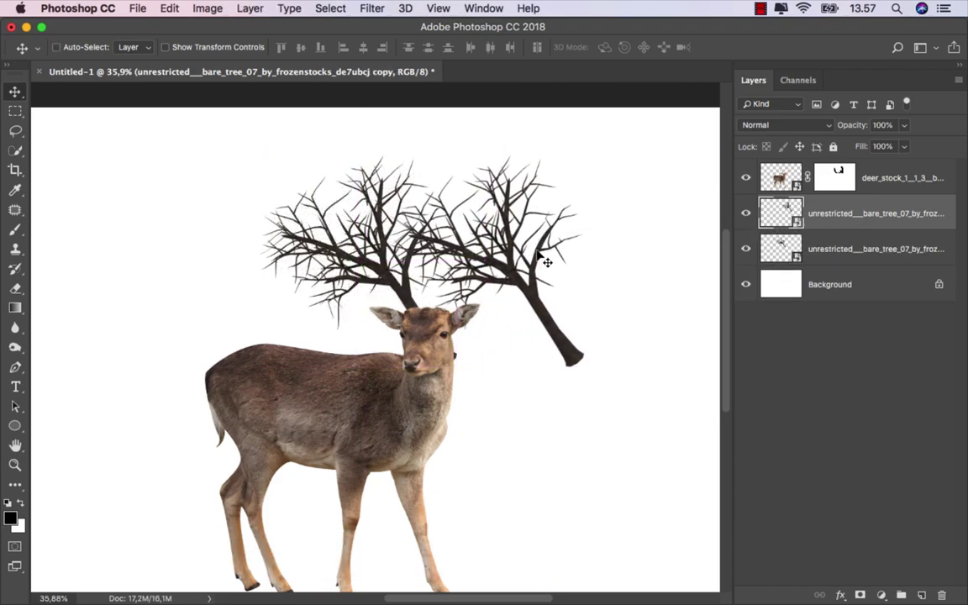
{"action": "scroll", "coordinate": [542, 259], "scroll_direction": "up", "scroll_amount": 1}
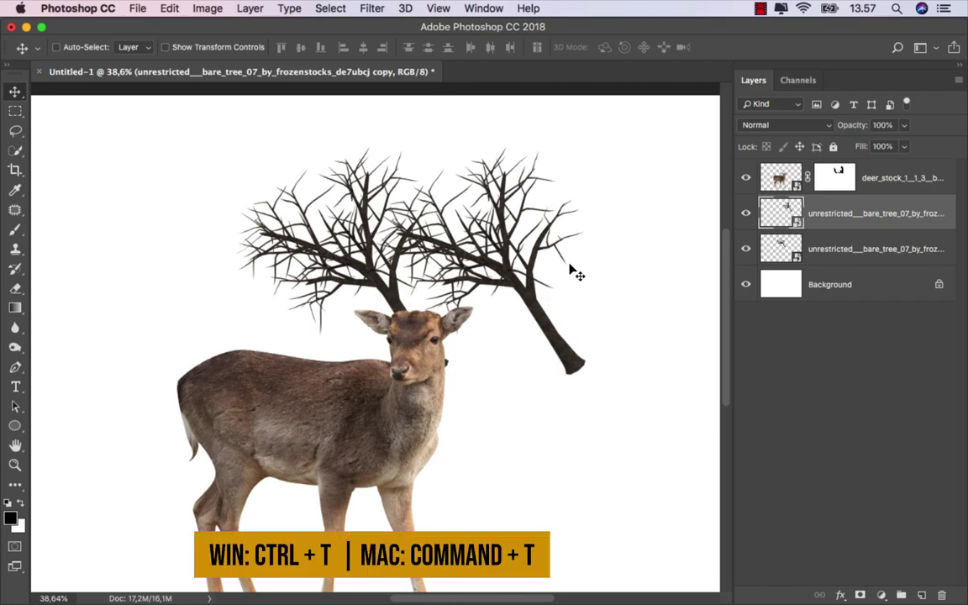
{"action": "key", "text": "super+t"}
{"action": "mouse_move", "coordinate": [592, 270]}
{"action": "left_mouse_down"}
{"action": "mouse_move", "coordinate": [657, 310]}
{"action": "mouse_move", "coordinate": [598, 405]}
{"action": "mouse_move", "coordinate": [572, 426]}
{"action": "left_mouse_up"}
{"action": "scroll", "coordinate": [490, 273], "scroll_direction": "up", "scroll_amount": 3}
{"action": "left_click_drag", "start_coordinate": [445, 270], "coordinate": [418, 243]}
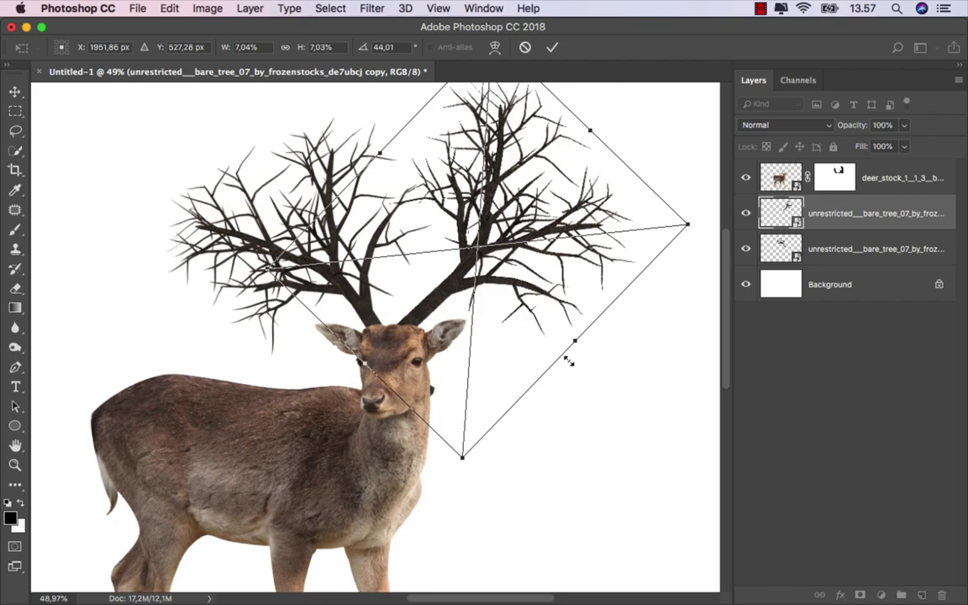
{"action": "left_click_drag", "start_coordinate": [568, 360], "coordinate": [581, 369]}
{"action": "mouse_move", "coordinate": [403, 256]}
{"action": "left_mouse_down"}
{"action": "mouse_move", "coordinate": [401, 270]}
{"action": "mouse_move", "coordinate": [409, 263]}
{"action": "left_mouse_up"}
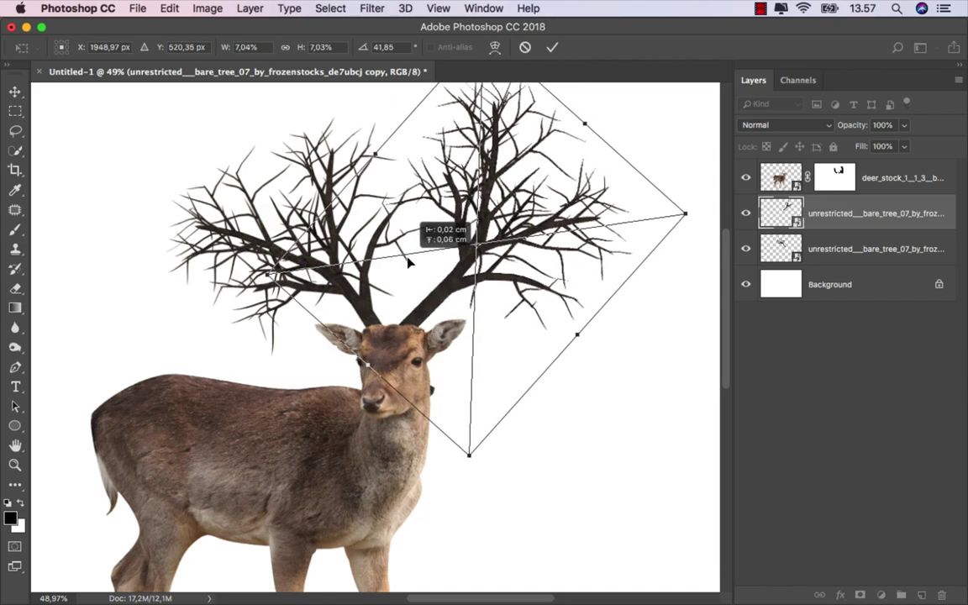
{"action": "left_click", "coordinate": [551, 47]}
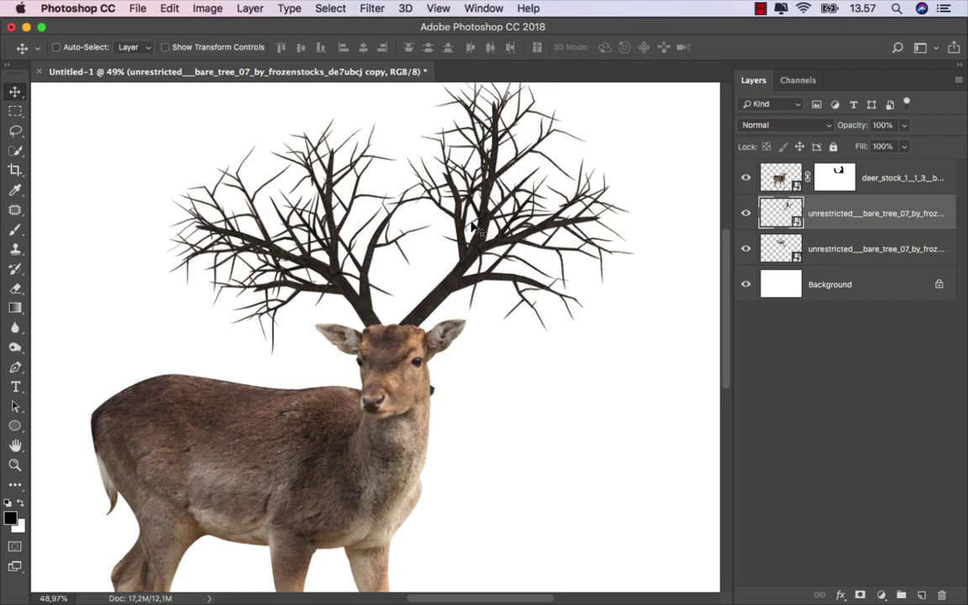
Rasterize the tree copy layer and lasso its right-hand tree
{"action": "right_click", "coordinate": [860, 217]}
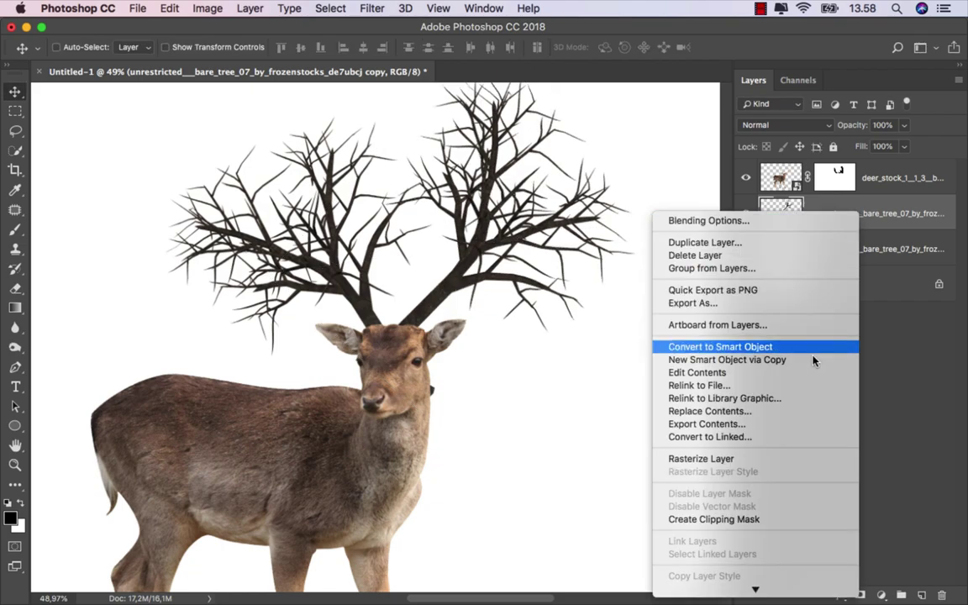
{"action": "left_click", "coordinate": [772, 458]}
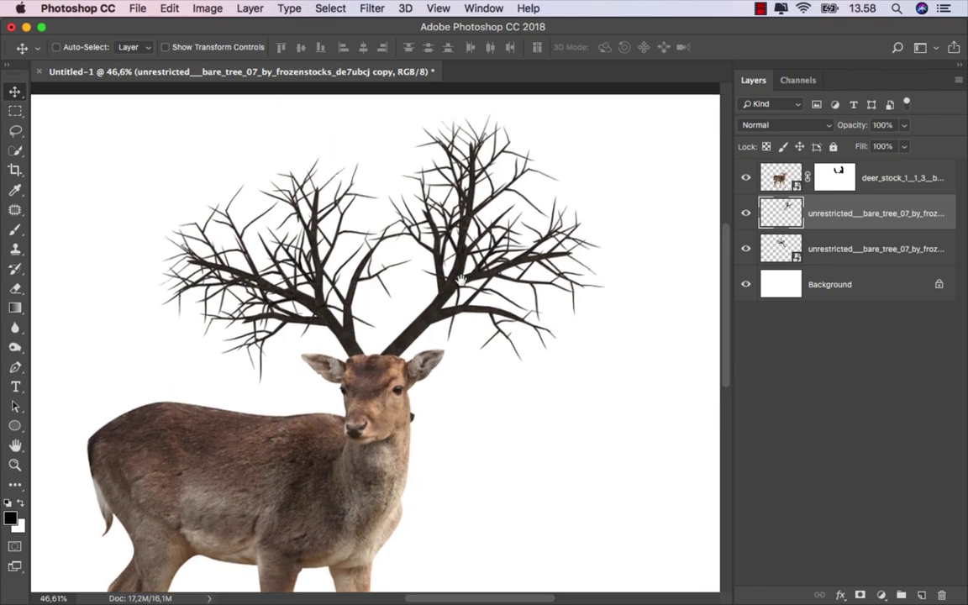
{"action": "scroll", "coordinate": [529, 256], "scroll_direction": "up", "scroll_amount": 3}
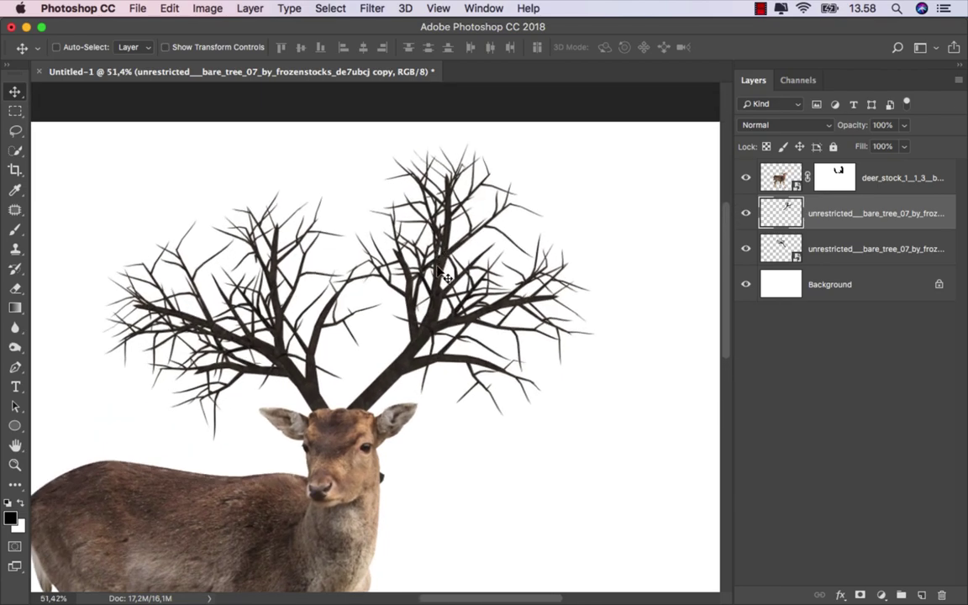
{"action": "left_click", "coordinate": [16, 131]}
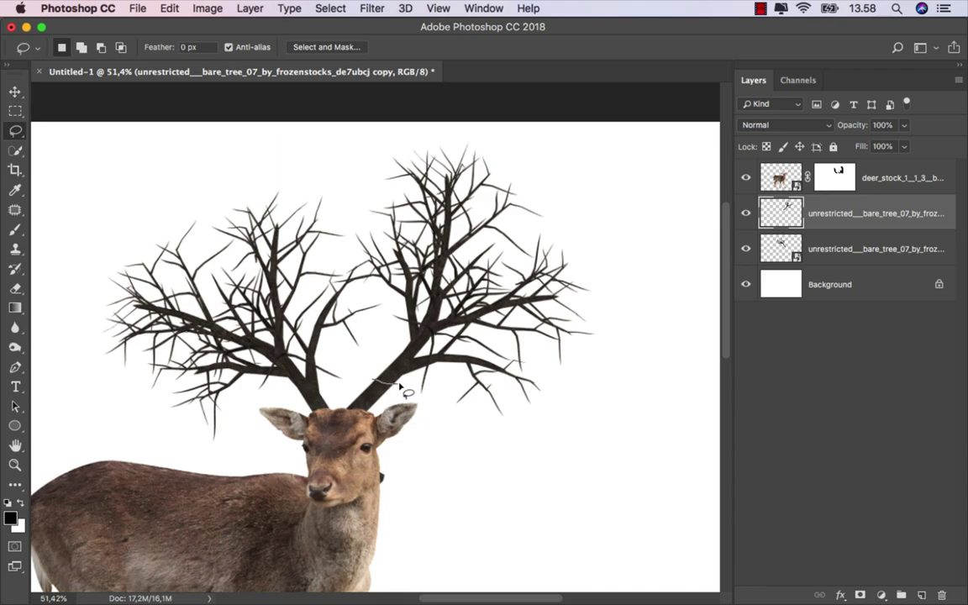
{"action": "left_click_drag", "start_coordinate": [442, 417], "coordinate": [295, 197]}
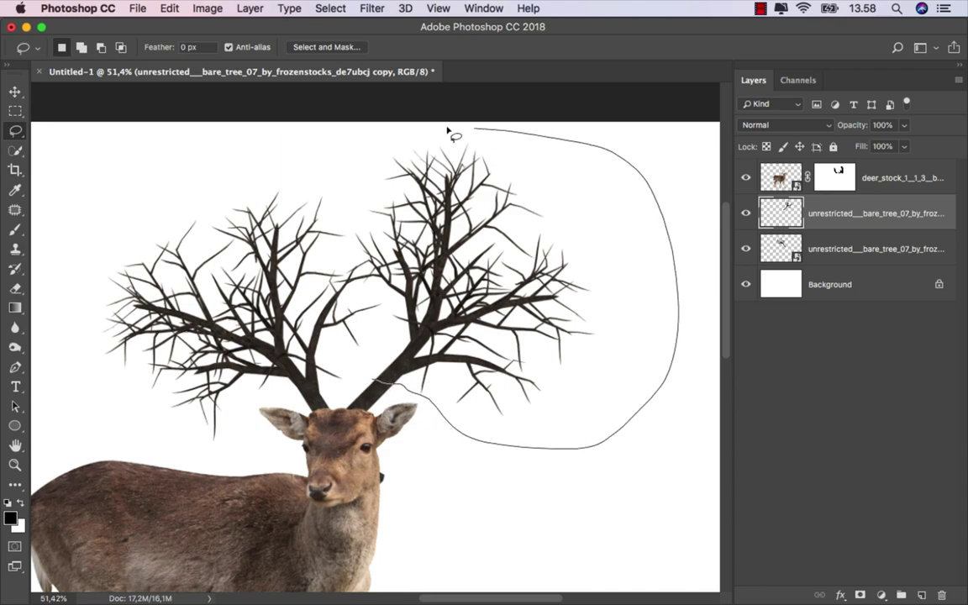
{"action": "left_click_drag", "start_coordinate": [351, 346], "coordinate": [355, 346]}
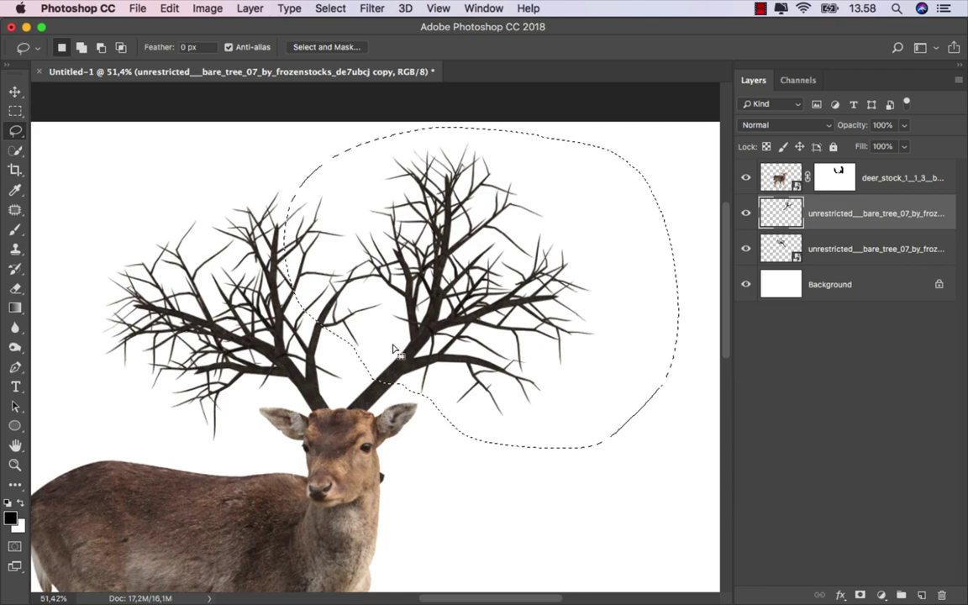
Cut the lassoed tree and paste it onto a new Layer 1
{"action": "left_click", "coordinate": [169, 8]}
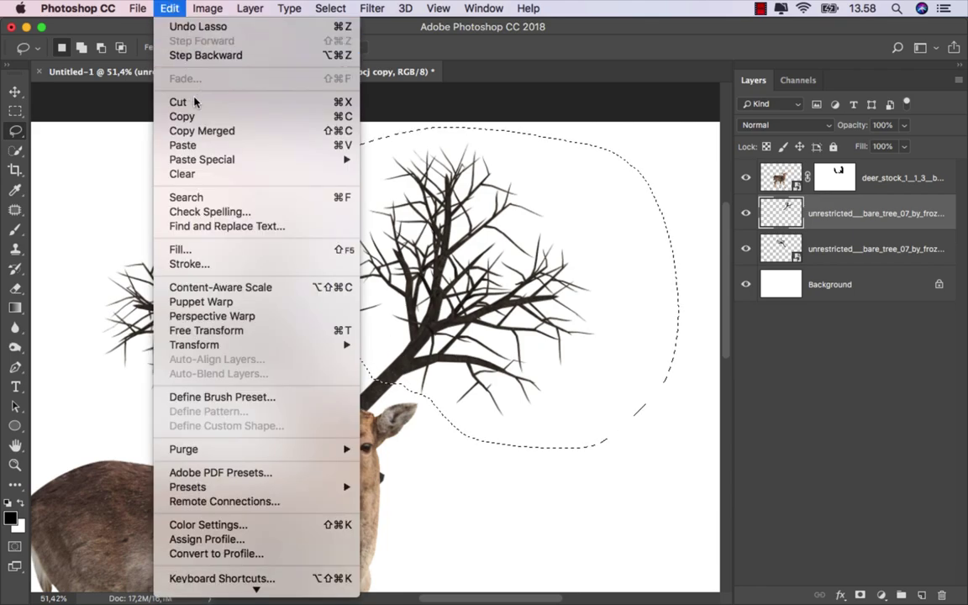
{"action": "left_click", "coordinate": [222, 103]}
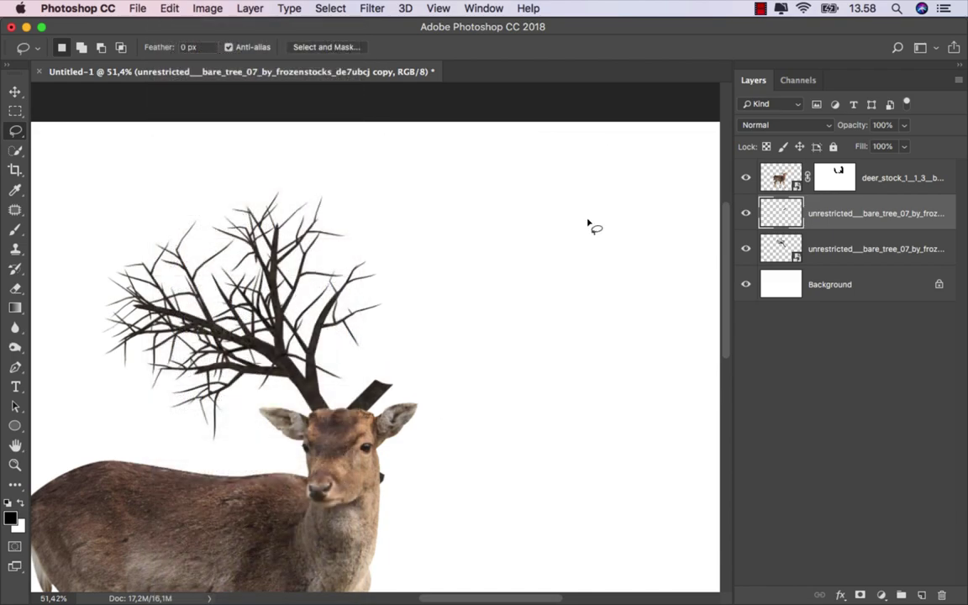
{"action": "left_click", "coordinate": [921, 595]}
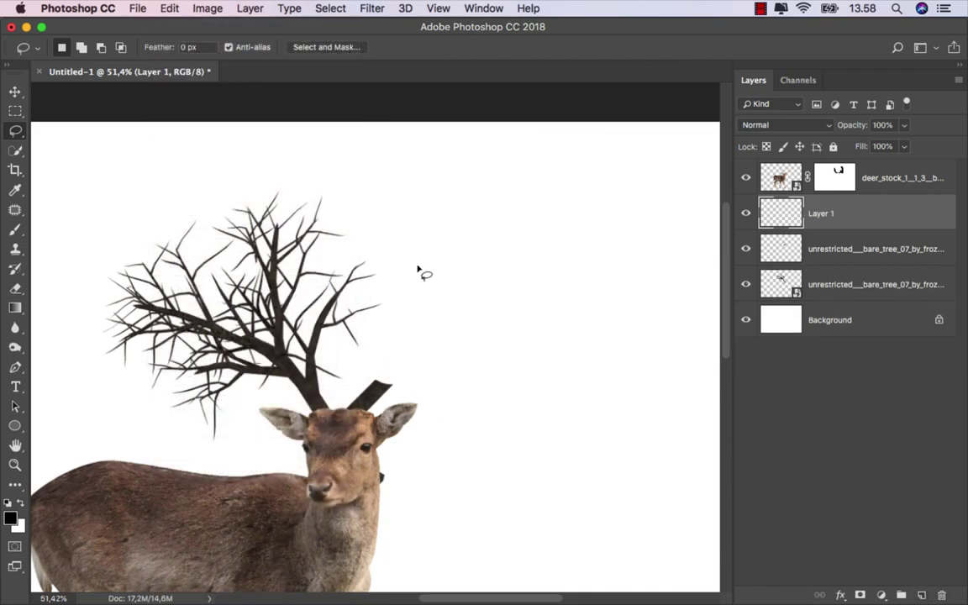
{"action": "left_click", "coordinate": [169, 8]}
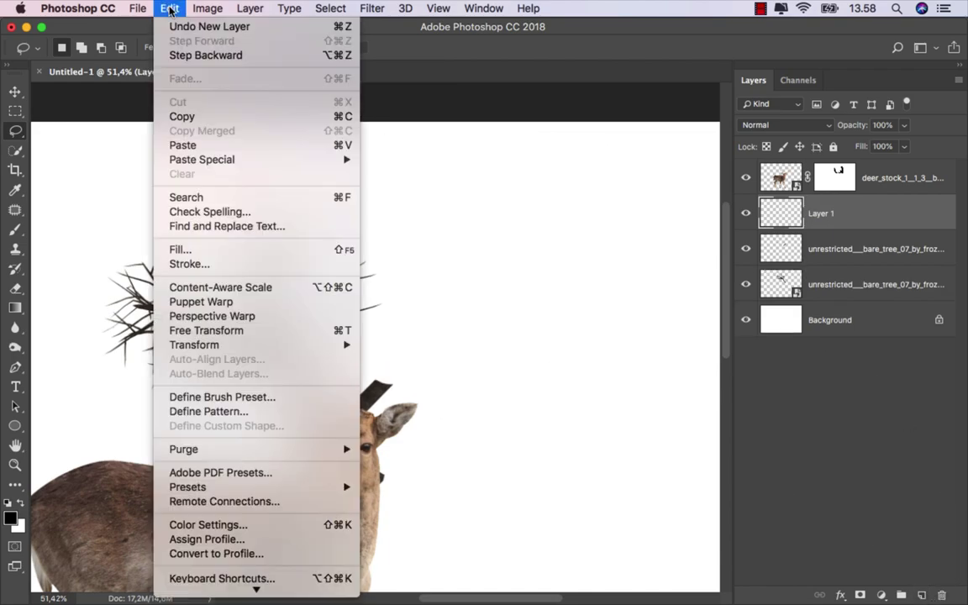
{"action": "left_click", "coordinate": [208, 150]}
Flip the pasted tree horizontally, rotate it and move it down beside the head
{"action": "left_click", "coordinate": [15, 91]}
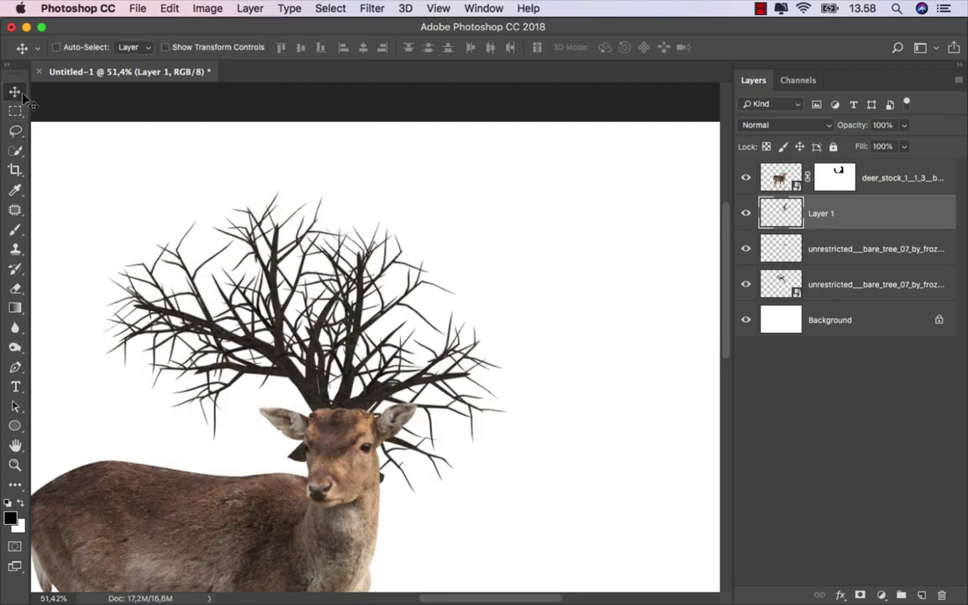
{"action": "left_click_drag", "start_coordinate": [314, 305], "coordinate": [502, 307]}
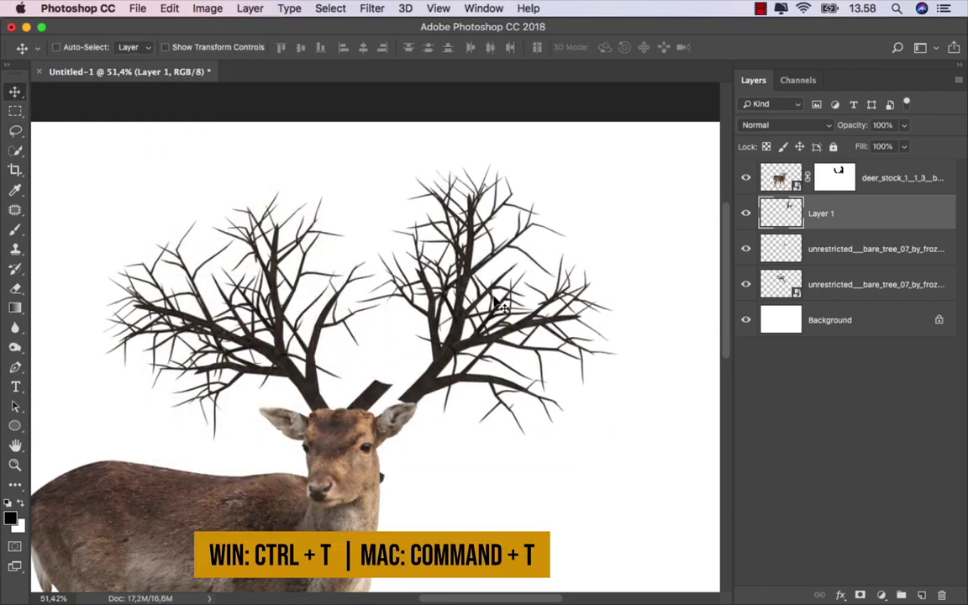
{"action": "key", "text": "ctrl+t"}
{"action": "right_click", "coordinate": [494, 283]}
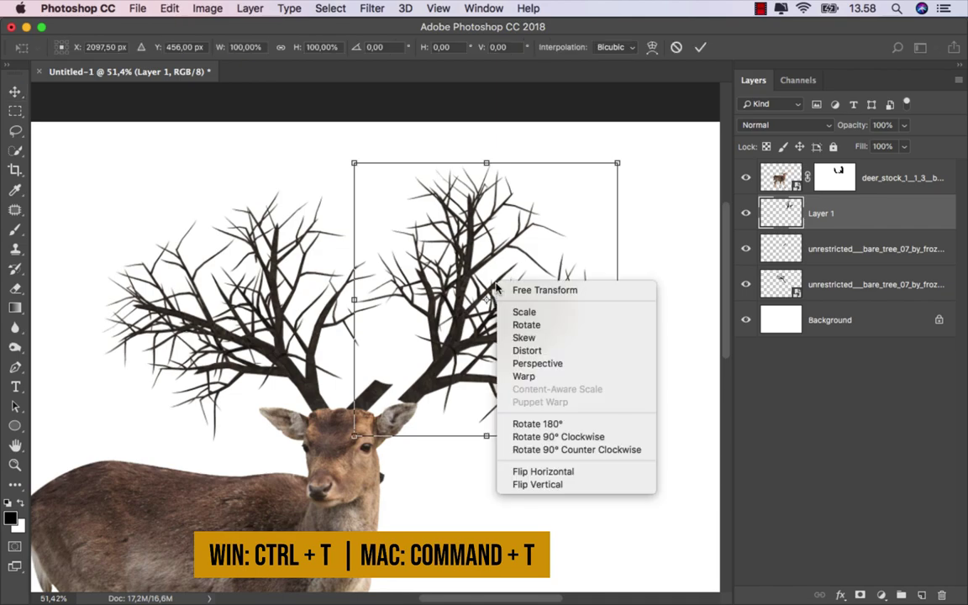
{"action": "left_click", "coordinate": [554, 472]}
{"action": "mouse_move", "coordinate": [666, 299]}
{"action": "left_mouse_down"}
{"action": "mouse_move", "coordinate": [557, 461]}
{"action": "mouse_move", "coordinate": [384, 368]}
{"action": "mouse_move", "coordinate": [380, 309]}
{"action": "left_mouse_up"}
{"action": "left_click_drag", "start_coordinate": [447, 224], "coordinate": [451, 387]}
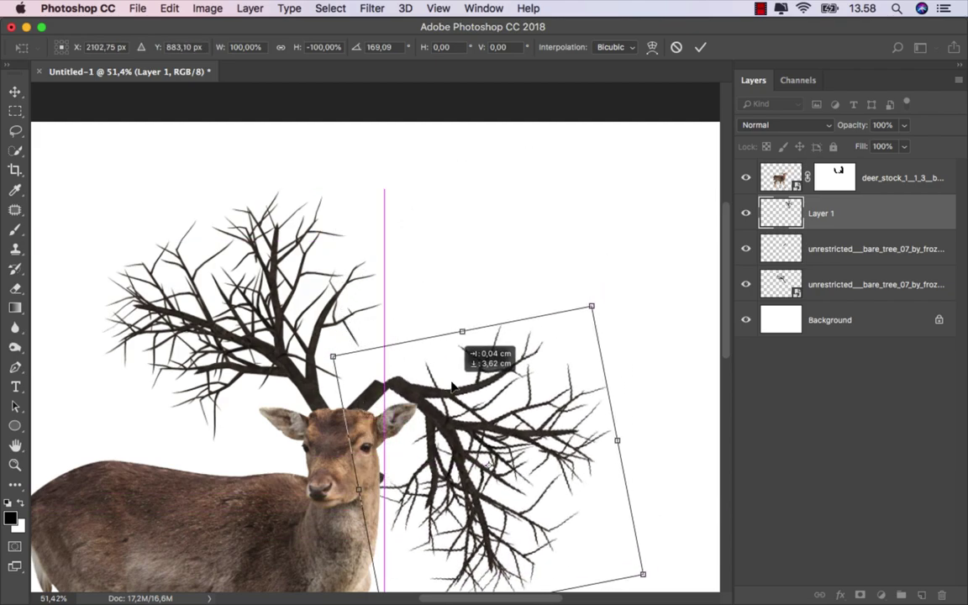
{"action": "scroll", "coordinate": [454, 361], "scroll_direction": "down", "scroll_amount": 2}
{"action": "scroll", "coordinate": [454, 361], "scroll_direction": "down", "scroll_amount": 2}
{"action": "left_click_drag", "start_coordinate": [588, 370], "coordinate": [594, 388]}
{"action": "left_click_drag", "start_coordinate": [500, 404], "coordinate": [496, 415]}
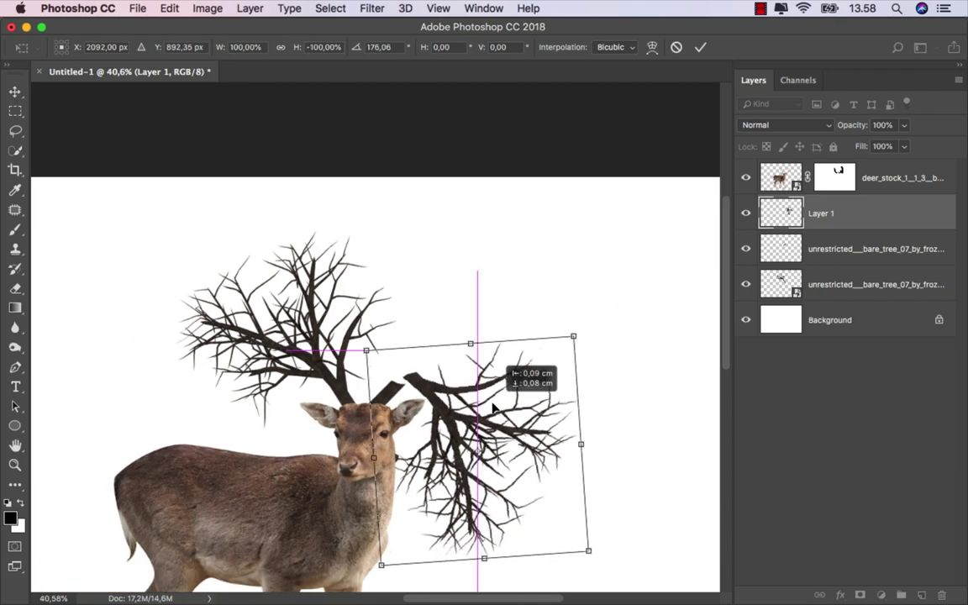
{"action": "left_click", "coordinate": [700, 47]}
Move Layer 1 beneath the upper tree layer and nudge it left and down
{"action": "left_click_drag", "start_coordinate": [768, 216], "coordinate": [760, 267]}
{"action": "scroll", "coordinate": [421, 386], "scroll_direction": "up", "scroll_amount": 5}
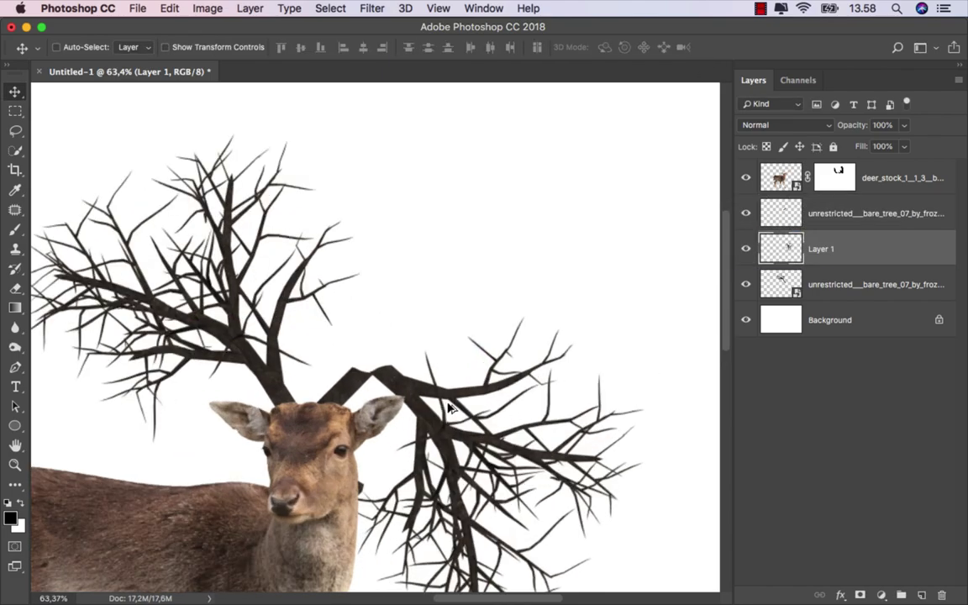
{"action": "key", "text": "Left"}
{"action": "key", "text": "Left"}
{"action": "key", "text": "Down"}
{"action": "key", "text": "Down"}
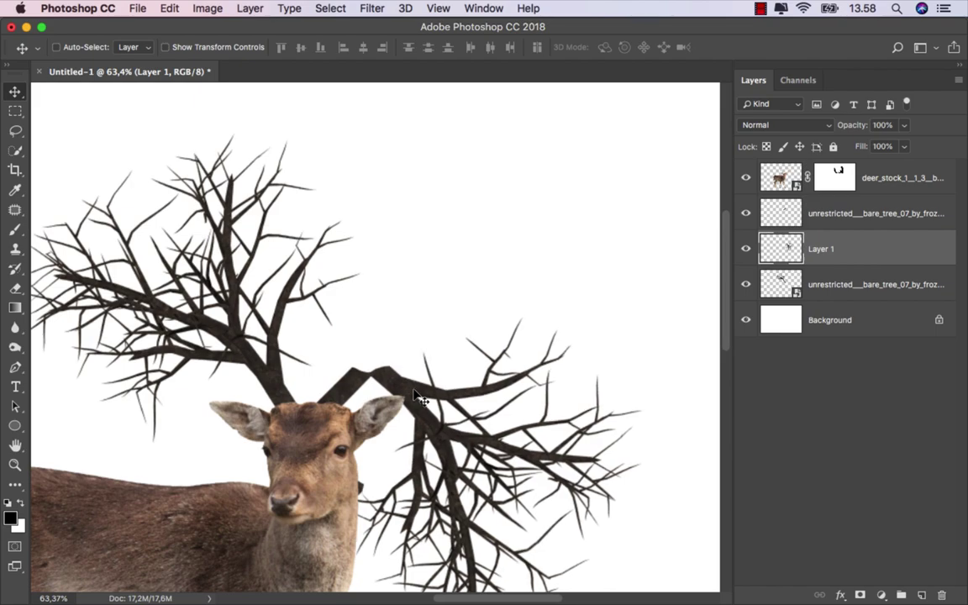
{"action": "key", "text": "Left"}
{"action": "key", "text": "Left"}
{"action": "key", "text": "Left"}
{"action": "key", "text": "Left"}
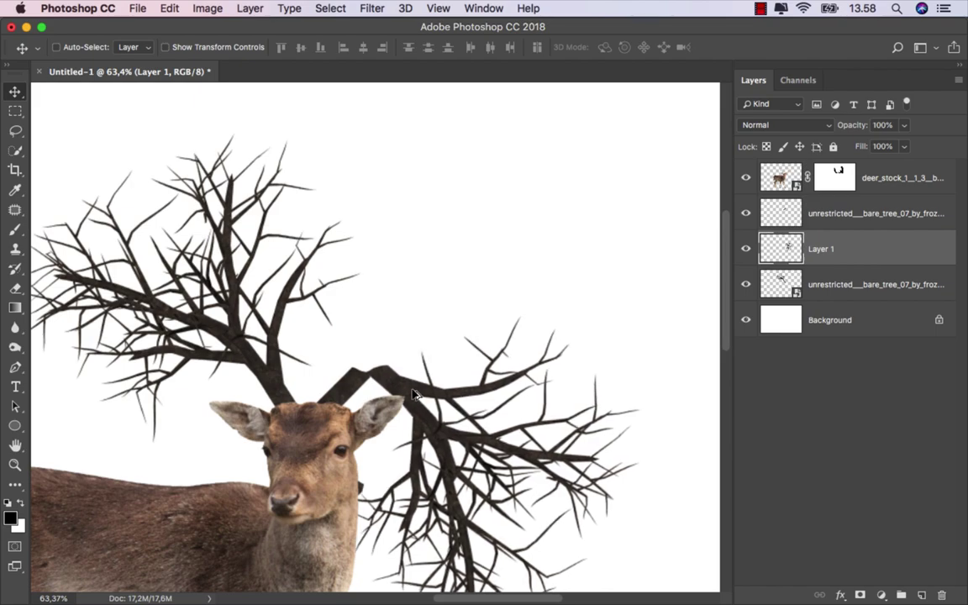
{"action": "scroll", "coordinate": [414, 395], "scroll_direction": "down", "scroll_amount": 3}
{"action": "scroll", "coordinate": [425, 388], "scroll_direction": "down", "scroll_amount": 2}
{"action": "scroll", "coordinate": [437, 382], "scroll_direction": "down", "scroll_amount": 2}
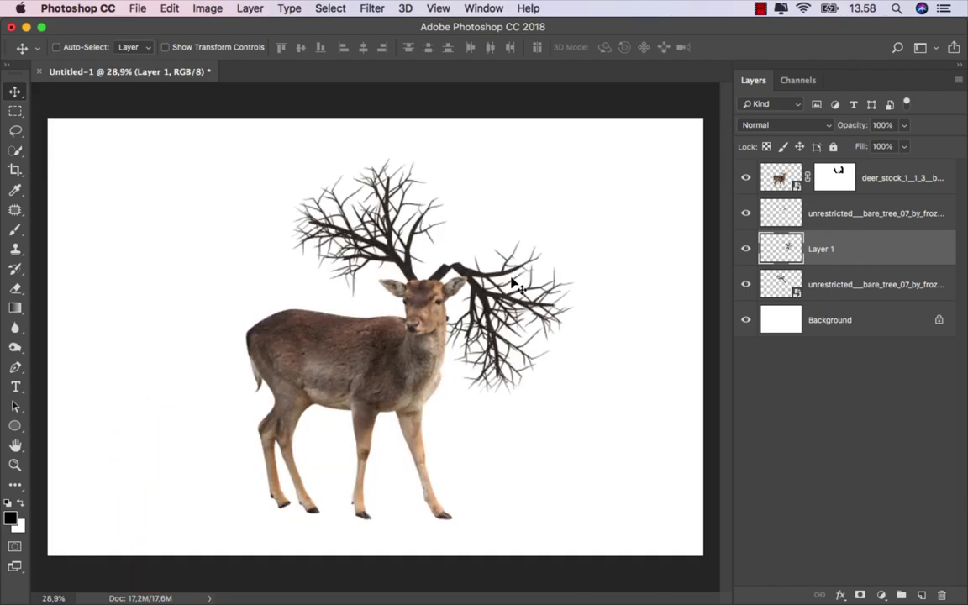
Tilt the right antler about 12° and seat its base on the deer's head
{"action": "key", "text": "ctrl+t"}
{"action": "left_click_drag", "start_coordinate": [609, 276], "coordinate": [611, 296]}
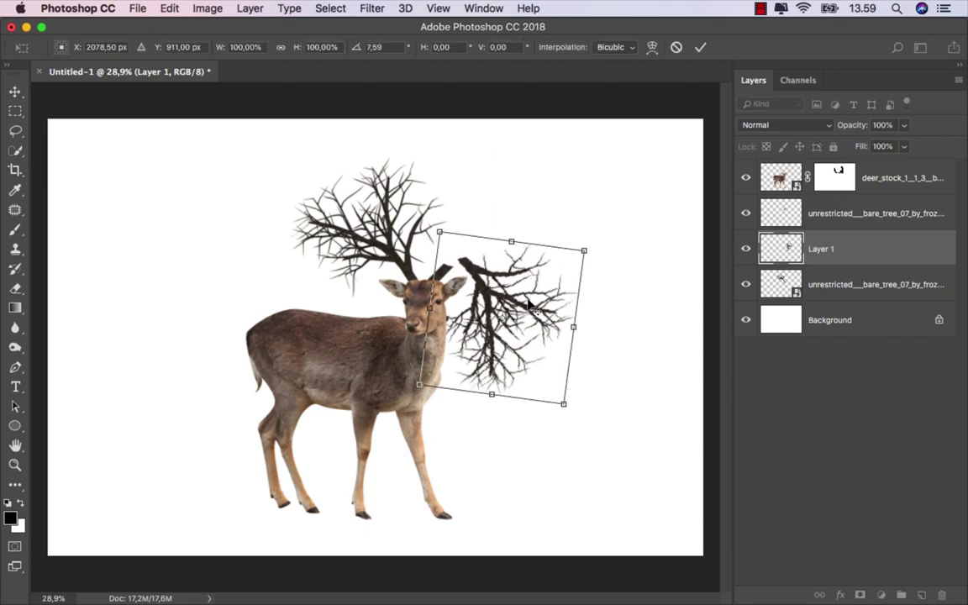
{"action": "scroll", "coordinate": [496, 290], "scroll_direction": "up", "scroll_amount": 2}
{"action": "left_click_drag", "start_coordinate": [492, 290], "coordinate": [471, 285]}
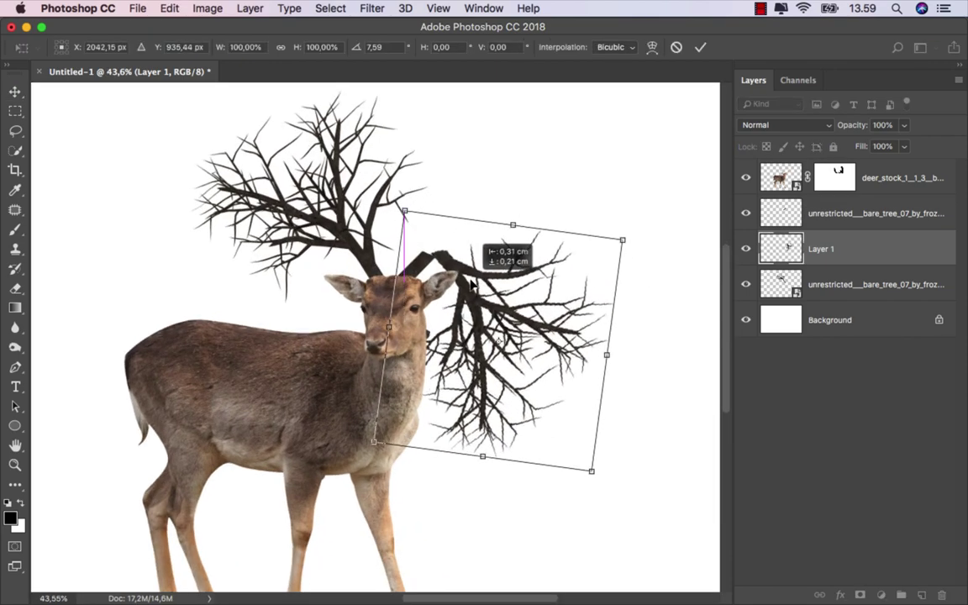
{"action": "left_click_drag", "start_coordinate": [633, 312], "coordinate": [632, 305]}
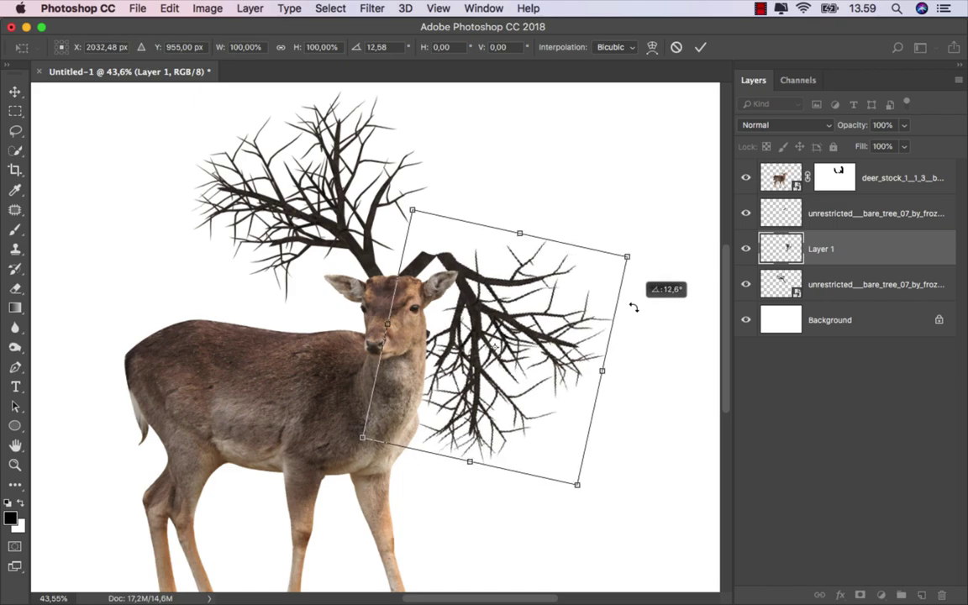
{"action": "left_click", "coordinate": [700, 47]}
{"action": "scroll", "coordinate": [475, 257], "scroll_direction": "up", "scroll_amount": 2}
{"action": "scroll", "coordinate": [475, 257], "scroll_direction": "up", "scroll_amount": 3}
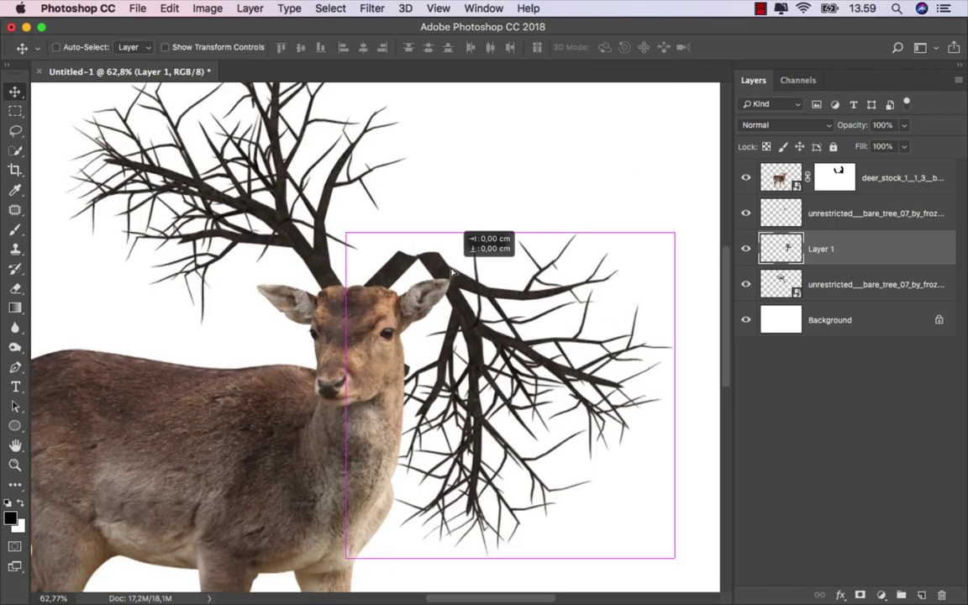
Tilt the left branch antler on the upper tree layer slightly
{"action": "left_click", "coordinate": [874, 213]}
{"action": "key", "text": "ctrl+t"}
{"action": "left_click_drag", "start_coordinate": [505, 308], "coordinate": [502, 289]}
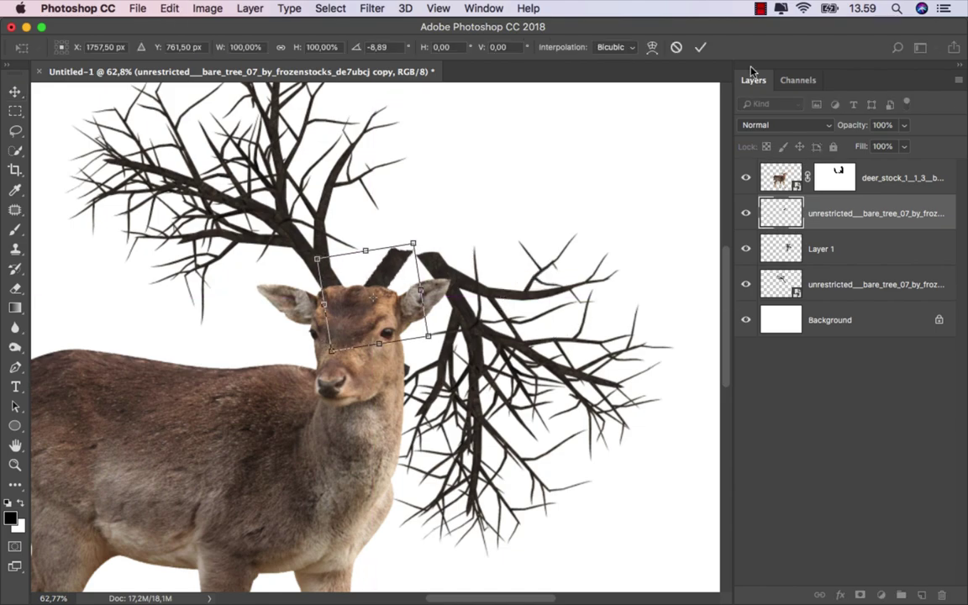
{"action": "left_click", "coordinate": [700, 47]}
Shift Layer 1's right antler so its base meets the left trunk, then select the deer layer
{"action": "left_click", "coordinate": [874, 249]}
{"action": "scroll", "coordinate": [426, 236], "scroll_direction": "up", "scroll_amount": 3}
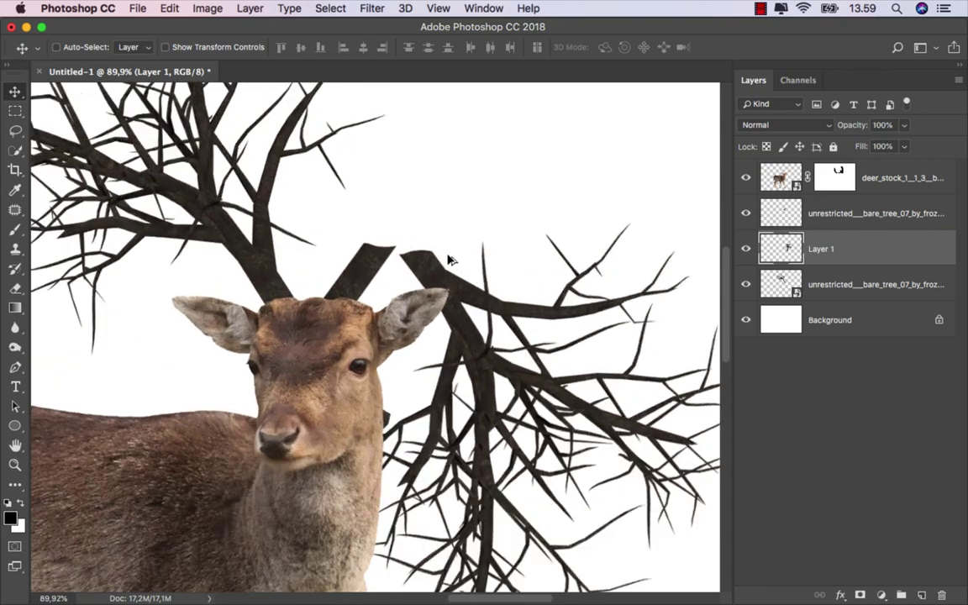
{"action": "mouse_move", "coordinate": [408, 248]}
{"action": "left_mouse_down"}
{"action": "mouse_move", "coordinate": [417, 257]}
{"action": "mouse_move", "coordinate": [424, 248]}
{"action": "left_mouse_up"}
{"action": "scroll", "coordinate": [429, 240], "scroll_direction": "down", "scroll_amount": 1}
{"action": "scroll", "coordinate": [432, 235], "scroll_direction": "down", "scroll_amount": 1}
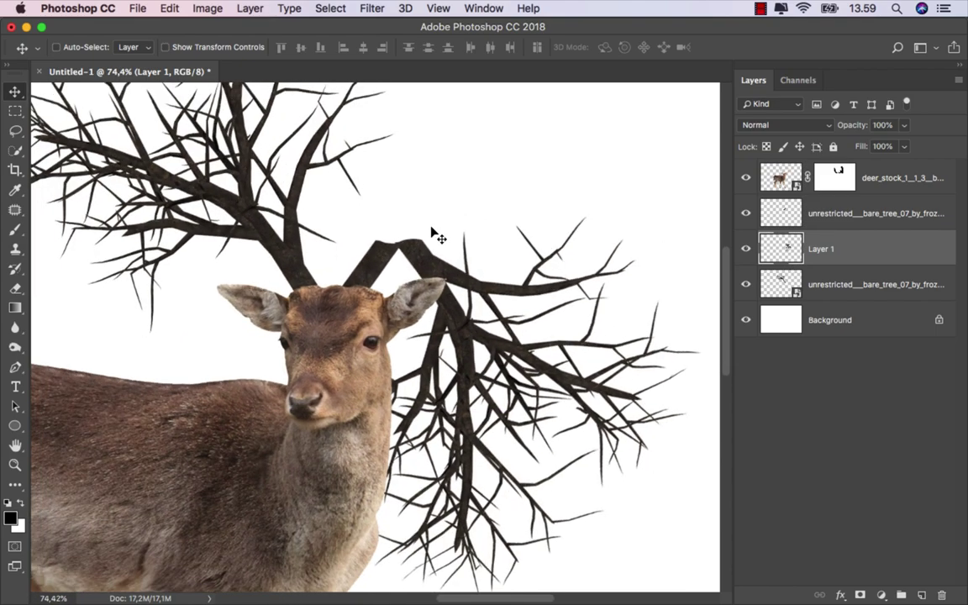
{"action": "scroll", "coordinate": [433, 243], "scroll_direction": "down", "scroll_amount": 2}
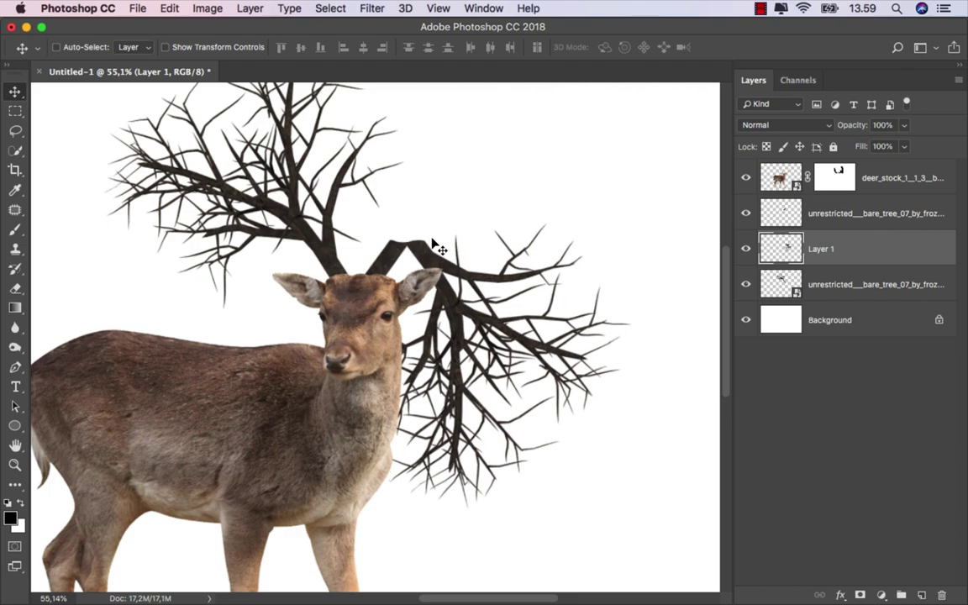
{"action": "scroll", "coordinate": [437, 244], "scroll_direction": "down", "scroll_amount": 2}
{"action": "scroll", "coordinate": [450, 246], "scroll_direction": "down", "scroll_amount": 1}
{"action": "scroll", "coordinate": [447, 247], "scroll_direction": "down", "scroll_amount": 1}
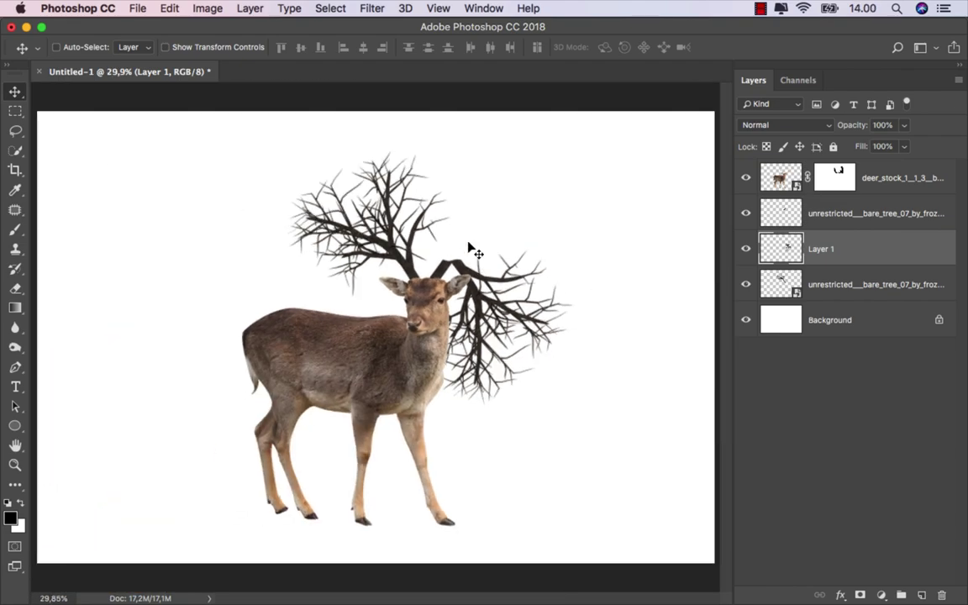
{"action": "left_click", "coordinate": [898, 189]}
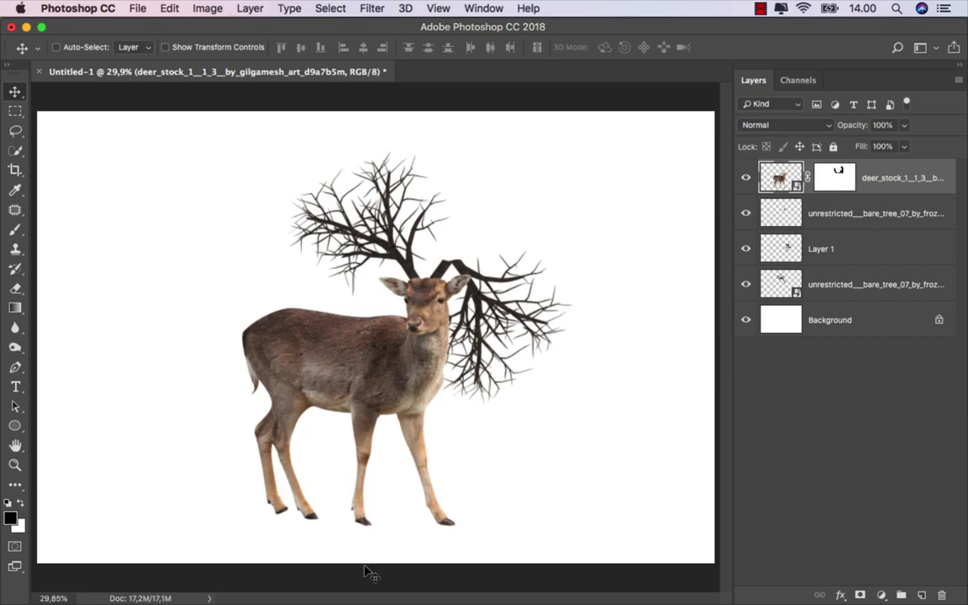
Place the misty field photo and stretch it to fill the canvas width
{"action": "mouse_move", "coordinate": [370, 602]}
{"action": "left_click", "coordinate": [324, 565]}
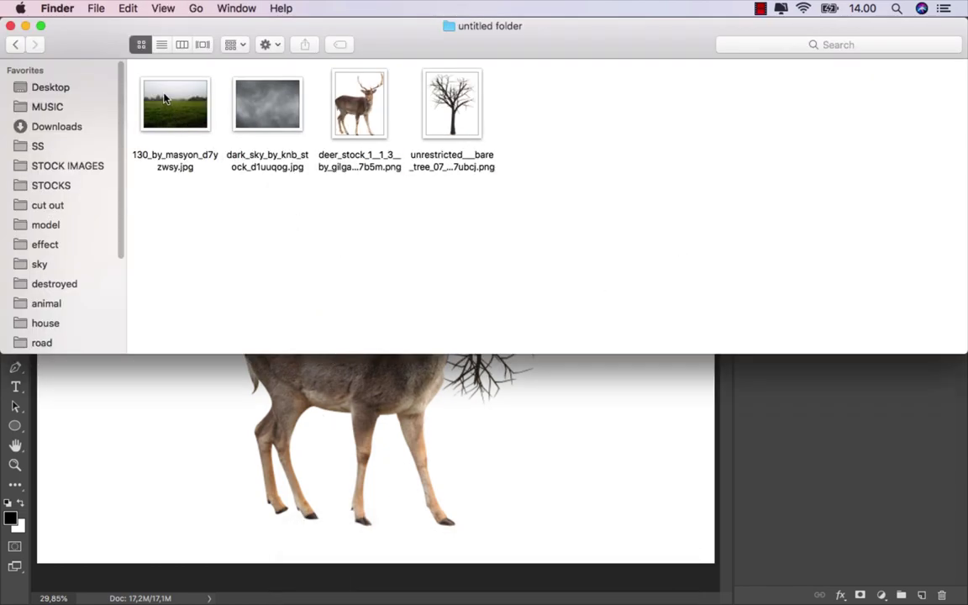
{"action": "left_click_drag", "start_coordinate": [175, 105], "coordinate": [382, 470]}
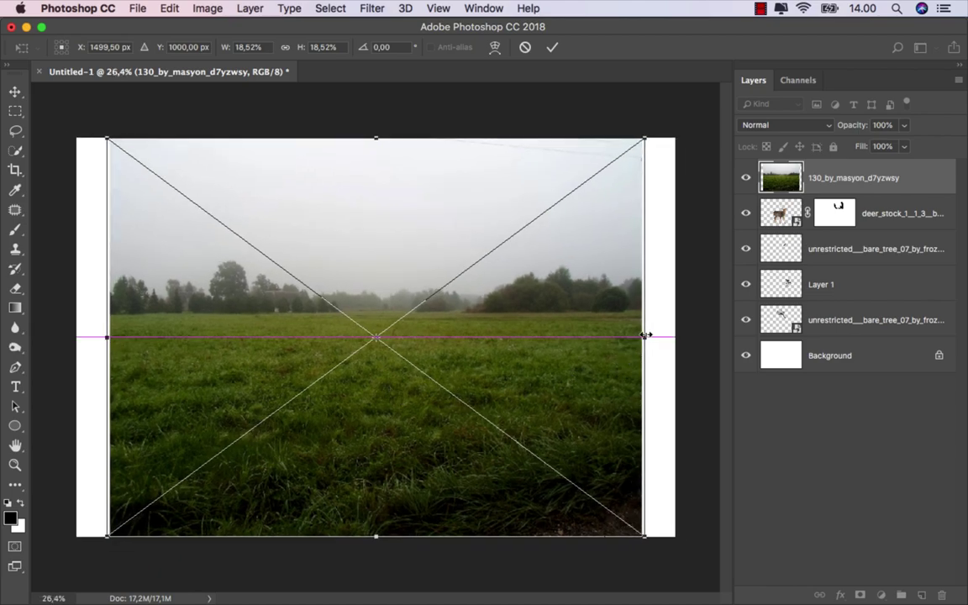
{"action": "left_click_drag", "start_coordinate": [642, 337], "coordinate": [675, 337]}
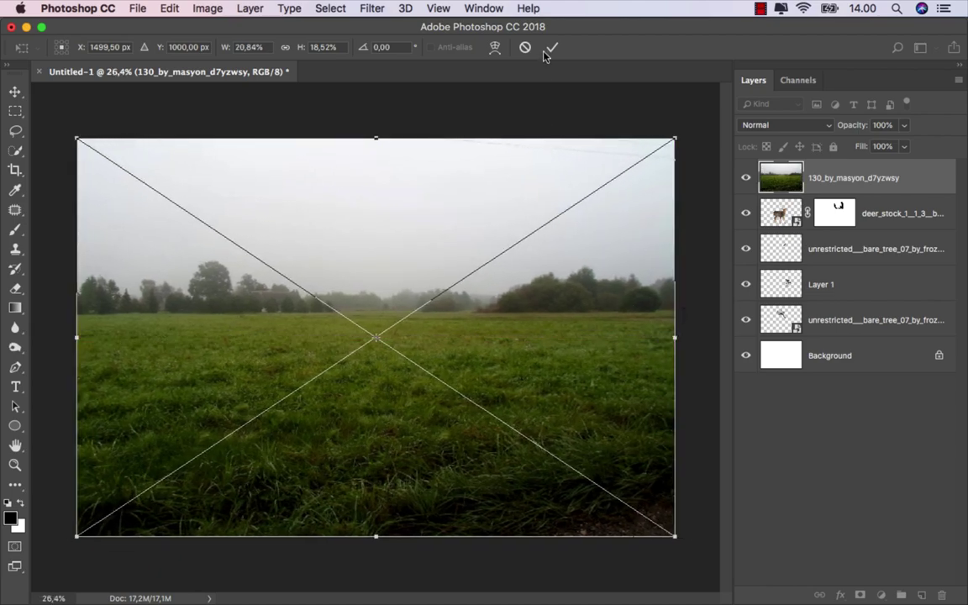
{"action": "left_click", "coordinate": [548, 51]}
Quick-select the field and tree line and mask out the photo's sky
{"action": "left_click_drag", "start_coordinate": [15, 149], "coordinate": [48, 154]}
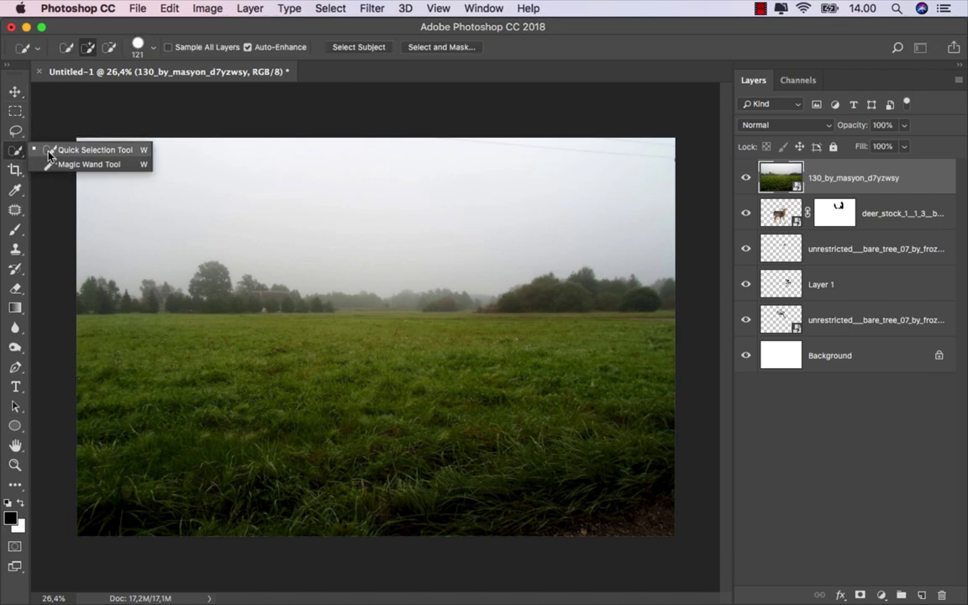
{"action": "mouse_move", "coordinate": [97, 320]}
{"action": "left_mouse_down"}
{"action": "mouse_move", "coordinate": [210, 301]}
{"action": "mouse_move", "coordinate": [318, 318]}
{"action": "mouse_move", "coordinate": [585, 311]}
{"action": "left_mouse_up"}
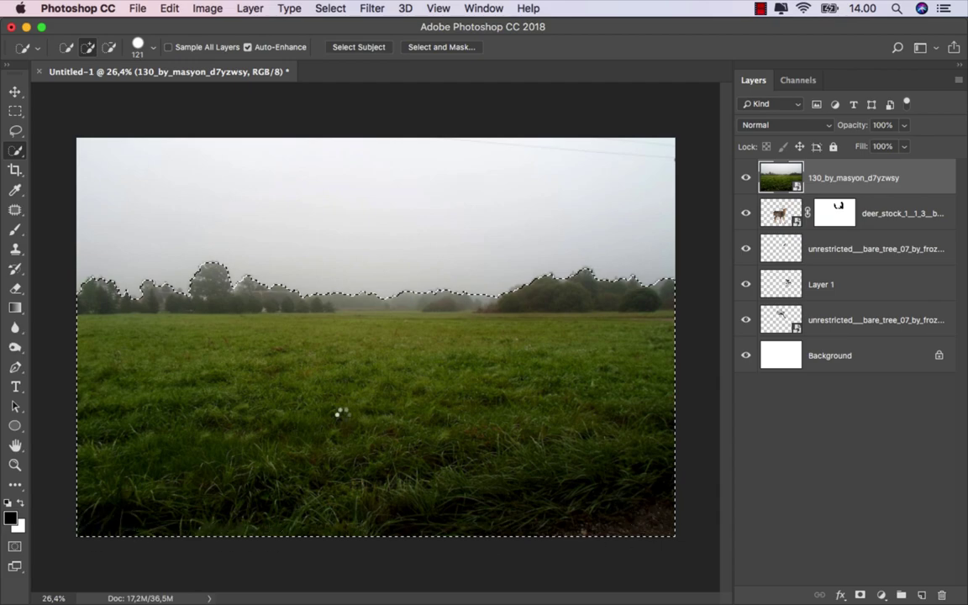
{"action": "left_click", "coordinate": [860, 595]}
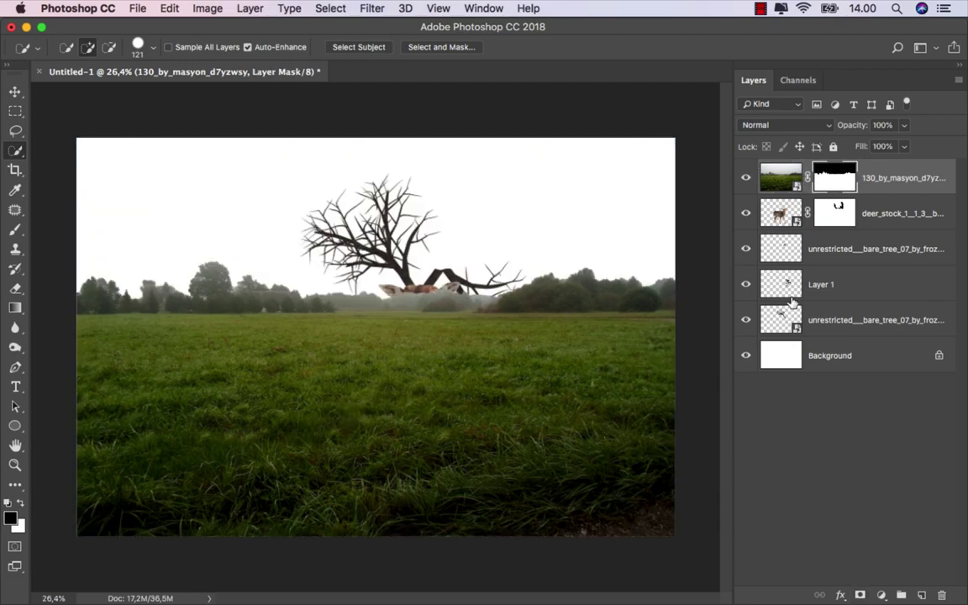
Brush Select and Mask's Refine Edge along the left and right treetops, then accept
{"action": "right_click", "coordinate": [830, 178]}
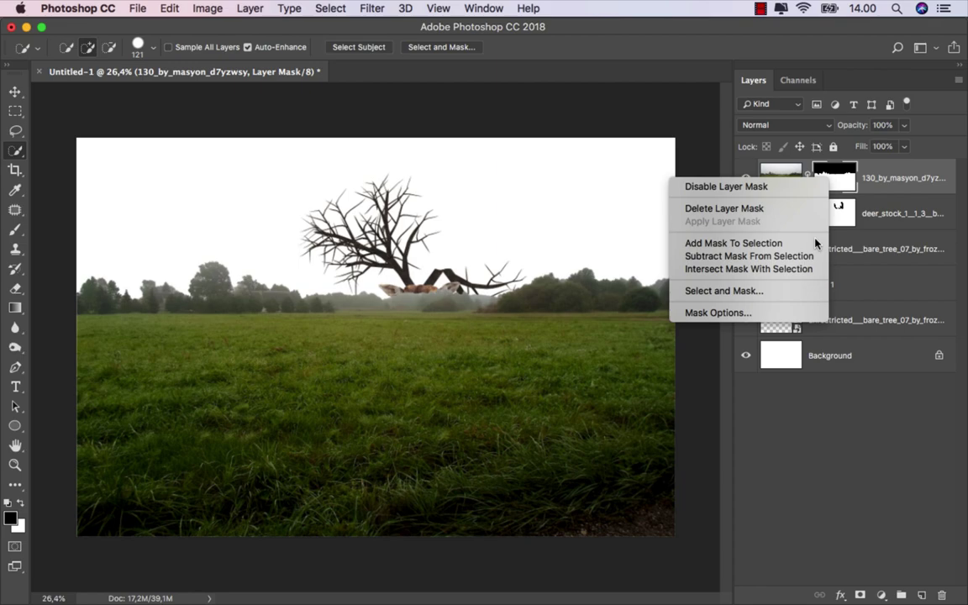
{"action": "left_click", "coordinate": [775, 291]}
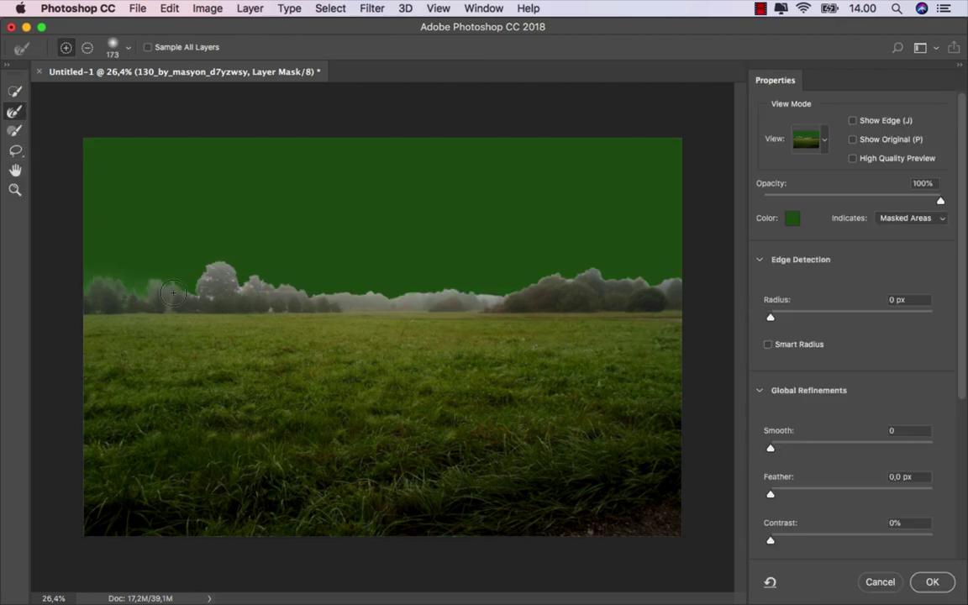
{"action": "mouse_move", "coordinate": [209, 269]}
{"action": "left_mouse_down"}
{"action": "mouse_move", "coordinate": [408, 296]}
{"action": "mouse_move", "coordinate": [520, 291]}
{"action": "left_mouse_up"}
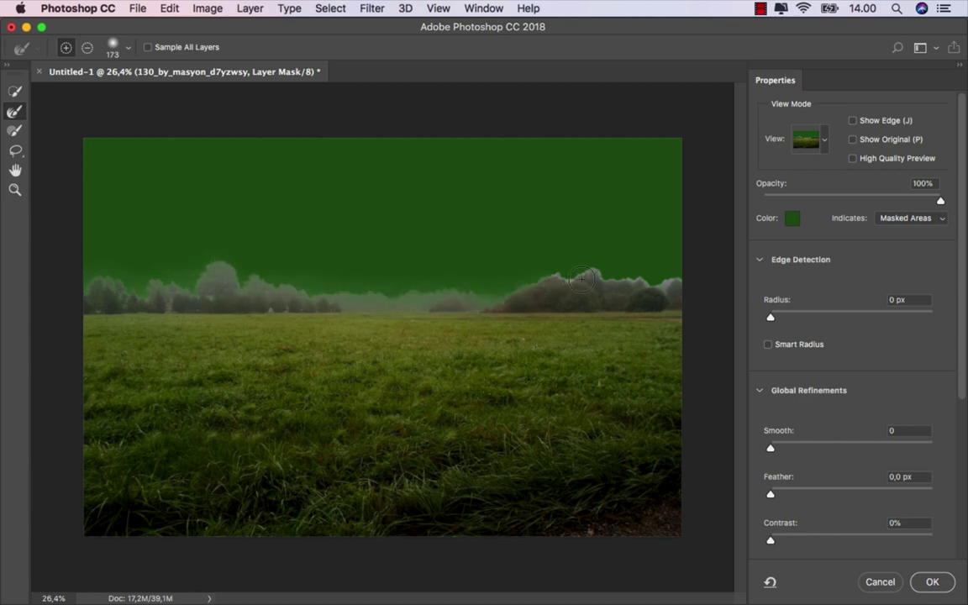
{"action": "left_click_drag", "start_coordinate": [581, 278], "coordinate": [672, 295]}
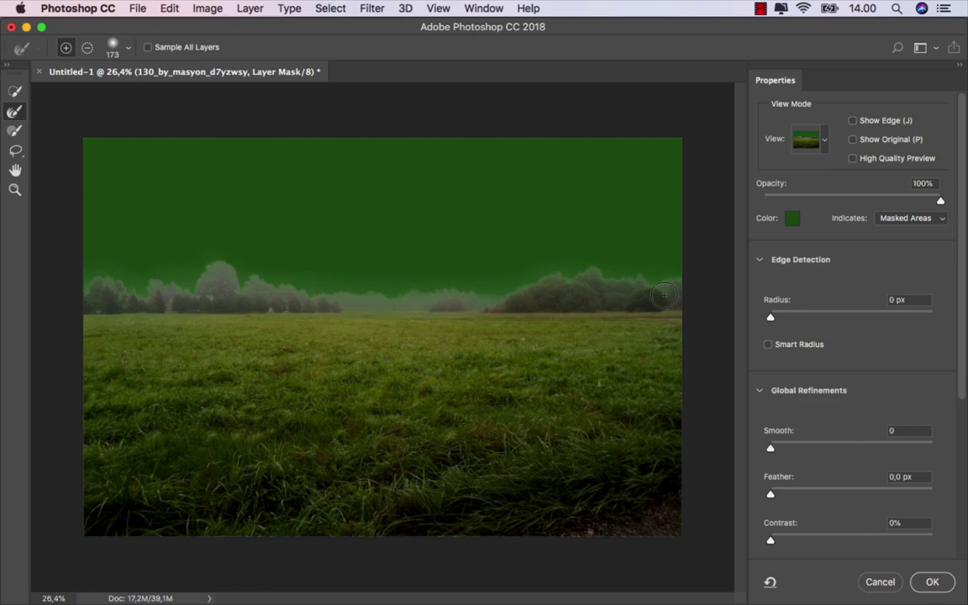
{"action": "left_click", "coordinate": [932, 582]}
Move the field photo layer just above Background and lower it on the canvas
{"action": "left_click", "coordinate": [15, 89]}
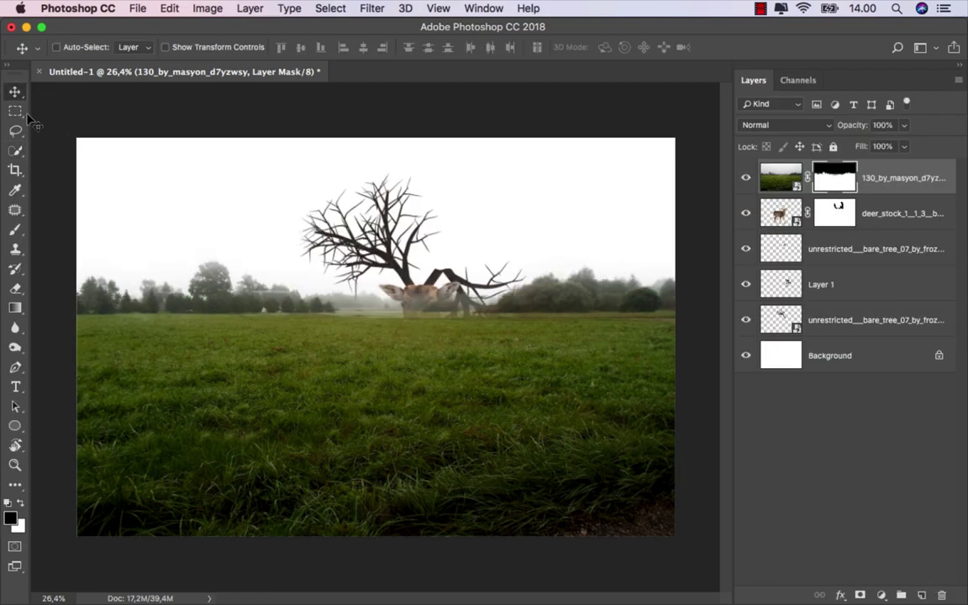
{"action": "left_click_drag", "start_coordinate": [874, 187], "coordinate": [866, 307]}
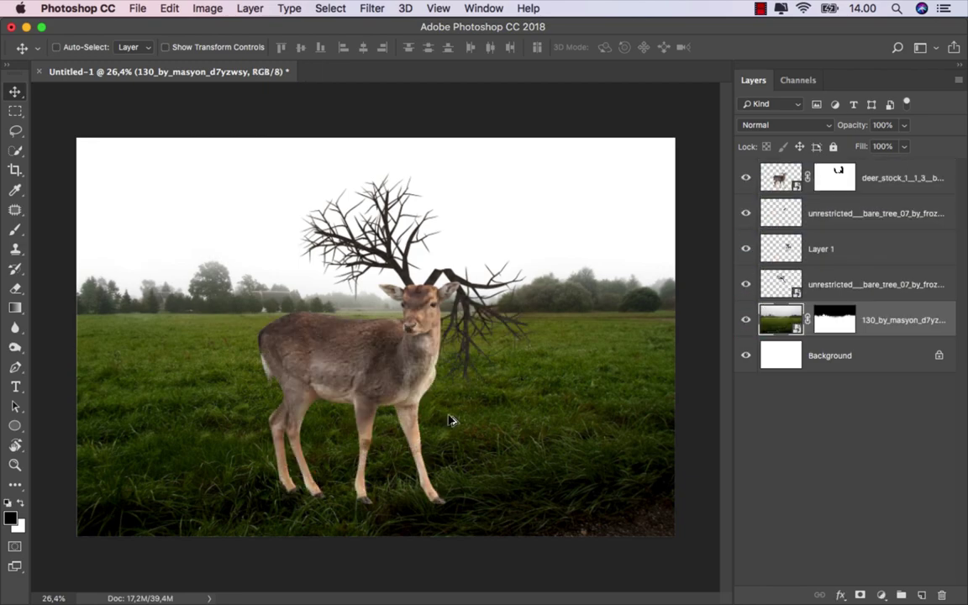
{"action": "scroll", "coordinate": [450, 417], "scroll_direction": "down", "scroll_amount": 2}
{"action": "left_click_drag", "start_coordinate": [397, 361], "coordinate": [388, 412]}
{"action": "scroll", "coordinate": [391, 416], "scroll_direction": "down", "scroll_amount": 1}
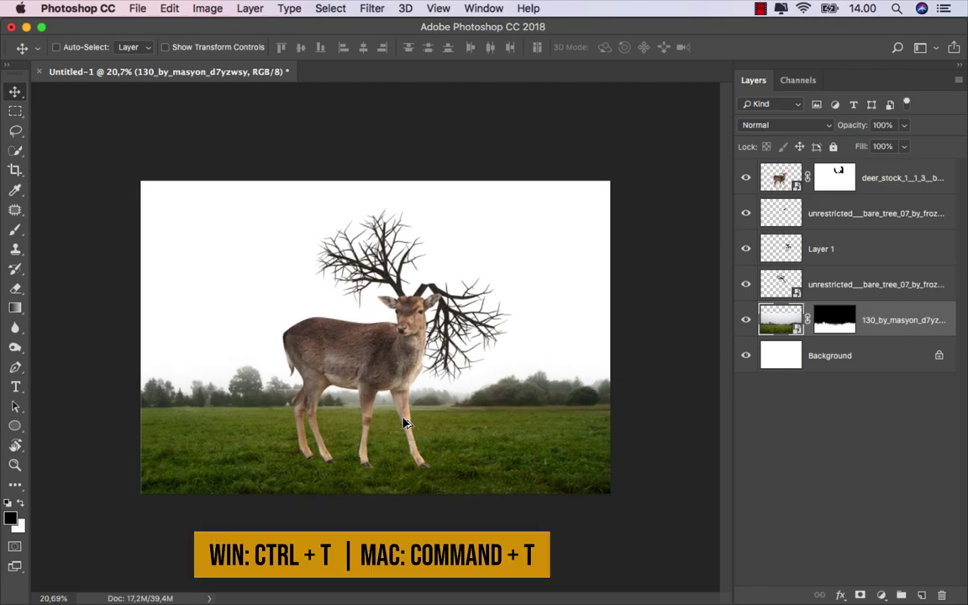
Squash the landscape photo from the top and bottom with Free Transform
{"action": "key", "text": "super+t"}
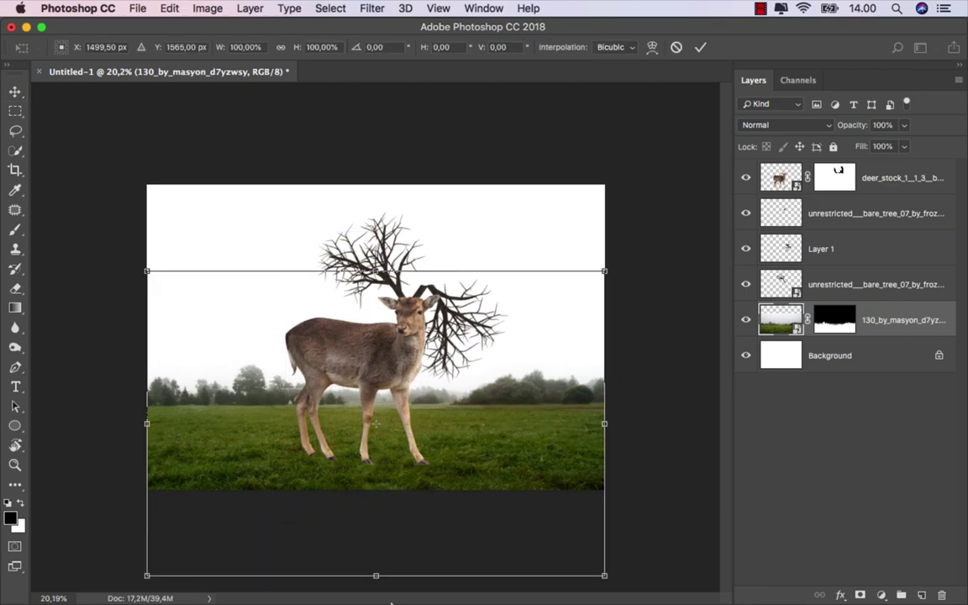
{"action": "left_click_drag", "start_coordinate": [375, 578], "coordinate": [374, 529]}
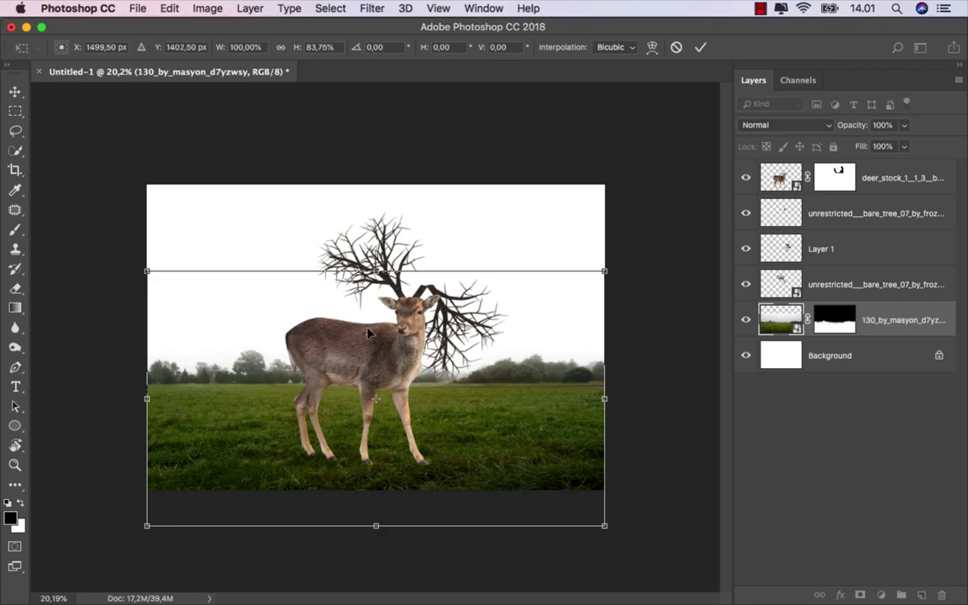
{"action": "left_click_drag", "start_coordinate": [375, 270], "coordinate": [375, 317]}
{"action": "key", "text": "Return"}
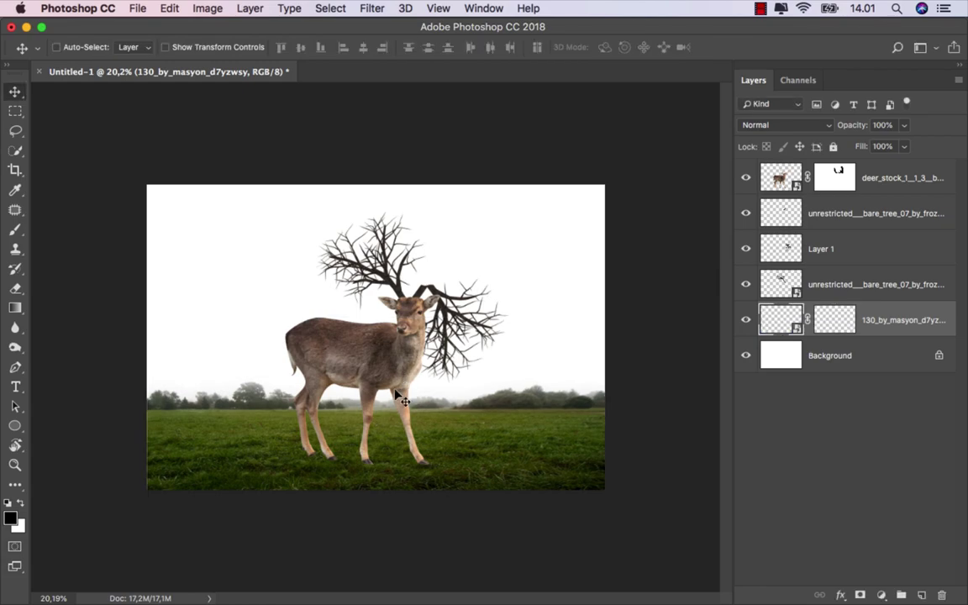
Drag dark_sky_by_knb_stock_d1uuqog.jpg into the composite above the deer layer
{"action": "key", "text": "super+0"}
{"action": "scroll", "coordinate": [374, 402], "scroll_direction": "down", "scroll_amount": 2}
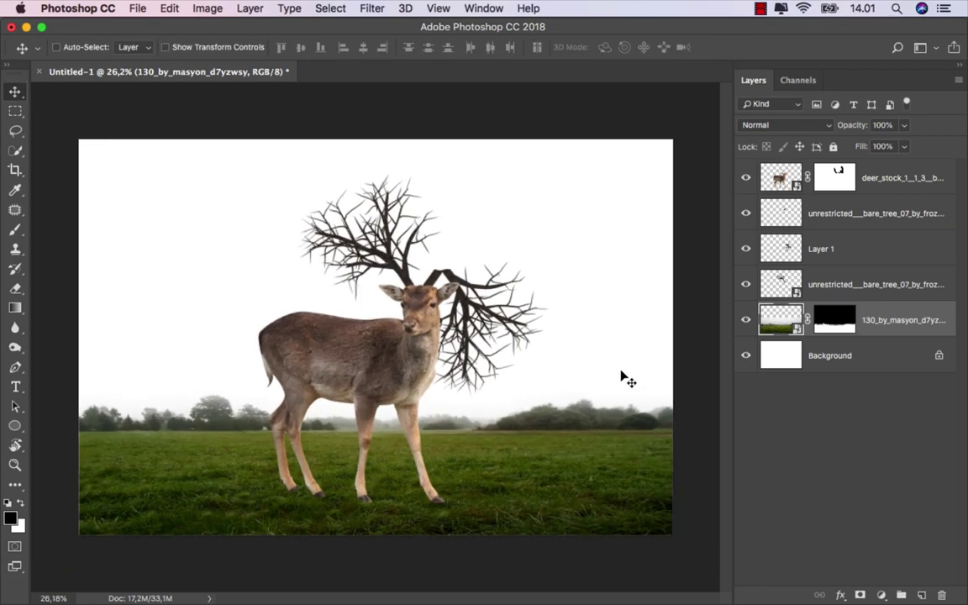
{"action": "left_click", "coordinate": [889, 185]}
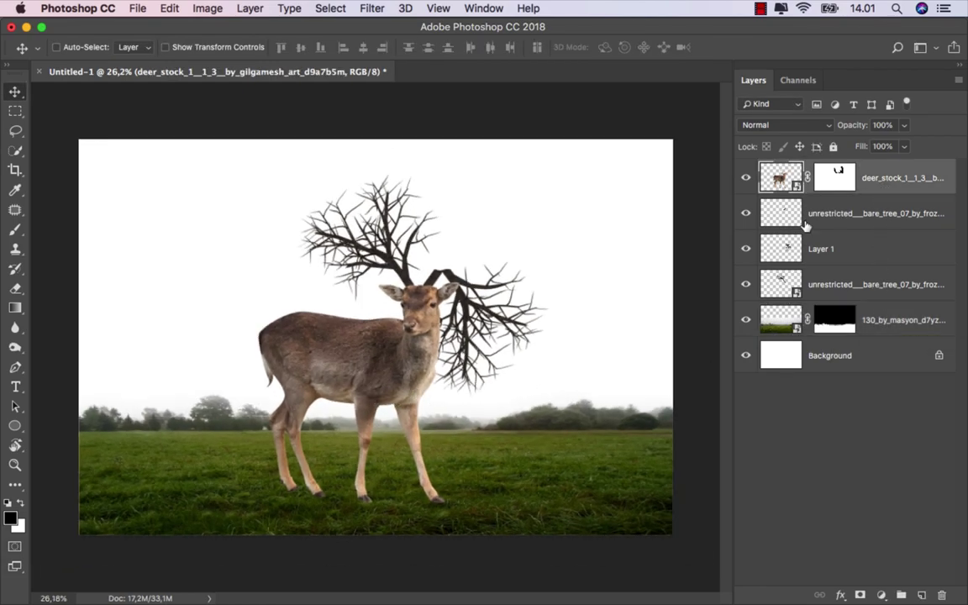
{"action": "left_click", "coordinate": [329, 571]}
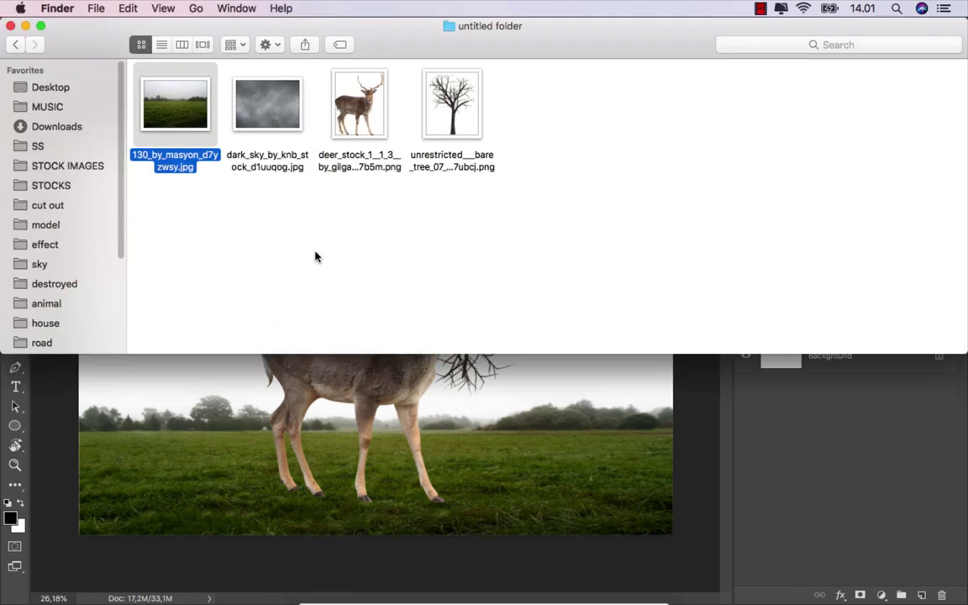
{"action": "mouse_move", "coordinate": [265, 126]}
{"action": "left_mouse_down"}
{"action": "mouse_move", "coordinate": [311, 454]}
{"action": "mouse_move", "coordinate": [342, 308]}
{"action": "left_mouse_up"}
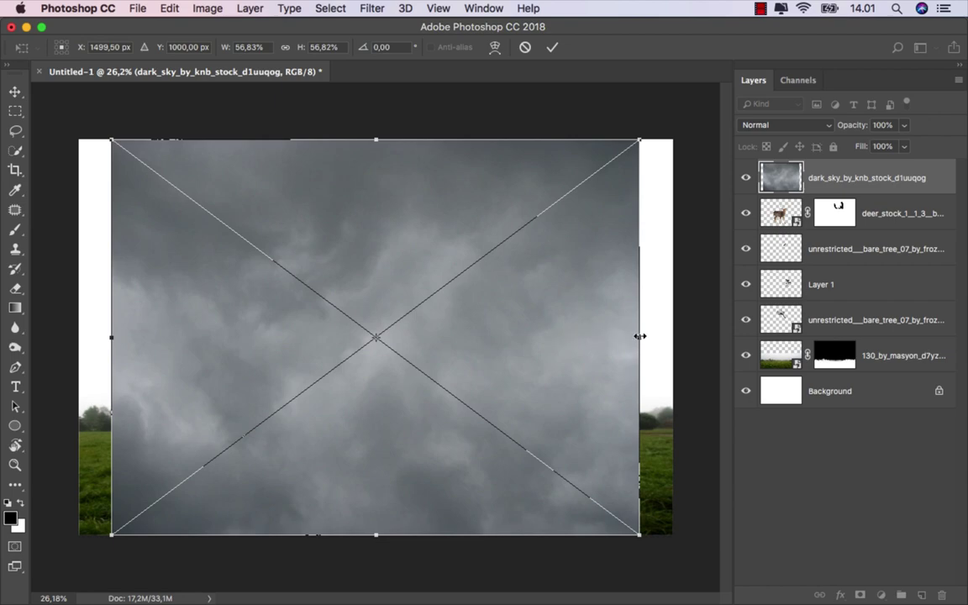
Widen the sky to cover the canvas, move it behind the field, and shorten its height
{"action": "left_click_drag", "start_coordinate": [641, 336], "coordinate": [674, 336]}
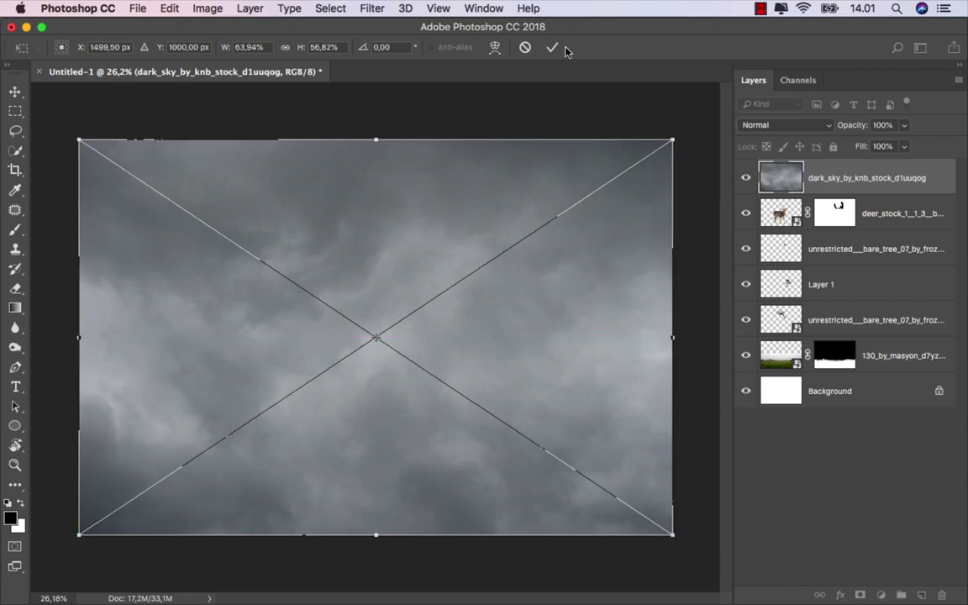
{"action": "key", "text": "Return"}
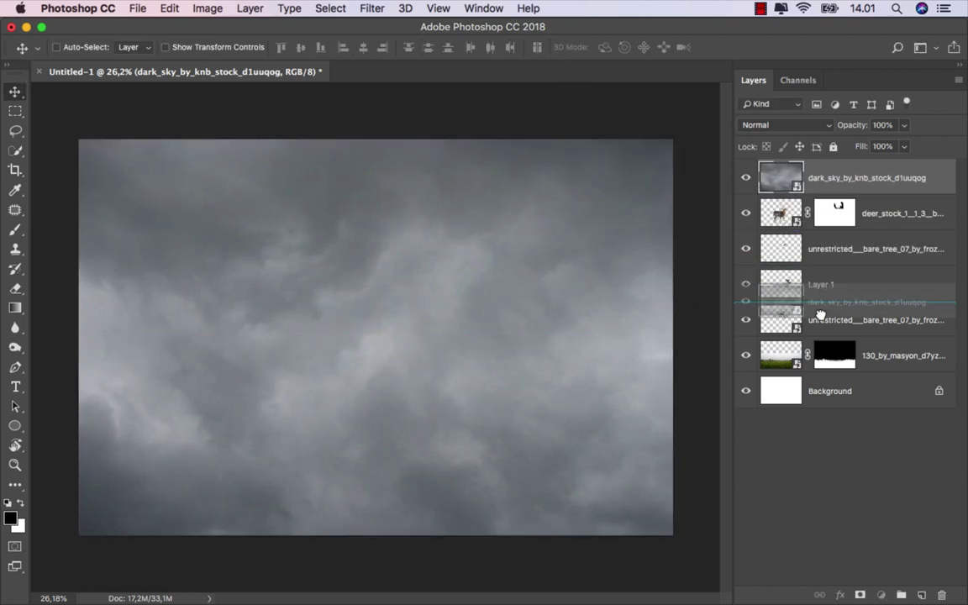
{"action": "left_click_drag", "start_coordinate": [828, 181], "coordinate": [822, 370]}
{"action": "key", "text": "super+t"}
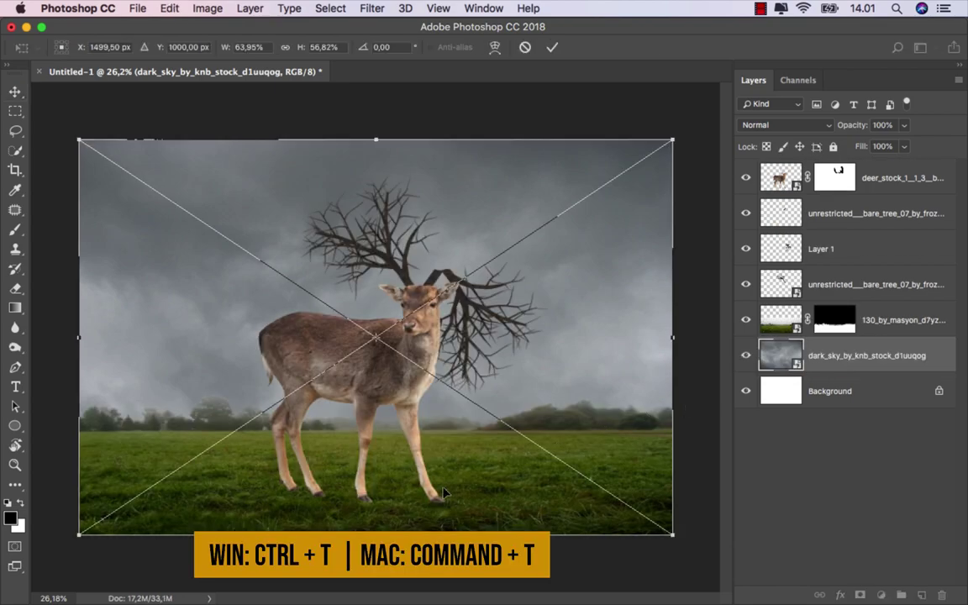
{"action": "left_click_drag", "start_coordinate": [381, 527], "coordinate": [382, 468]}
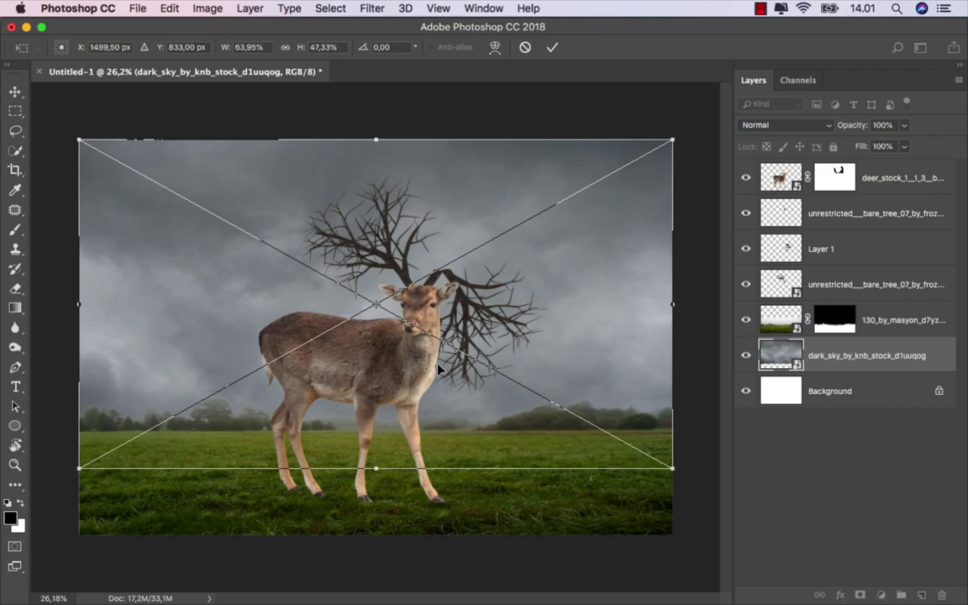
{"action": "left_click", "coordinate": [552, 47]}
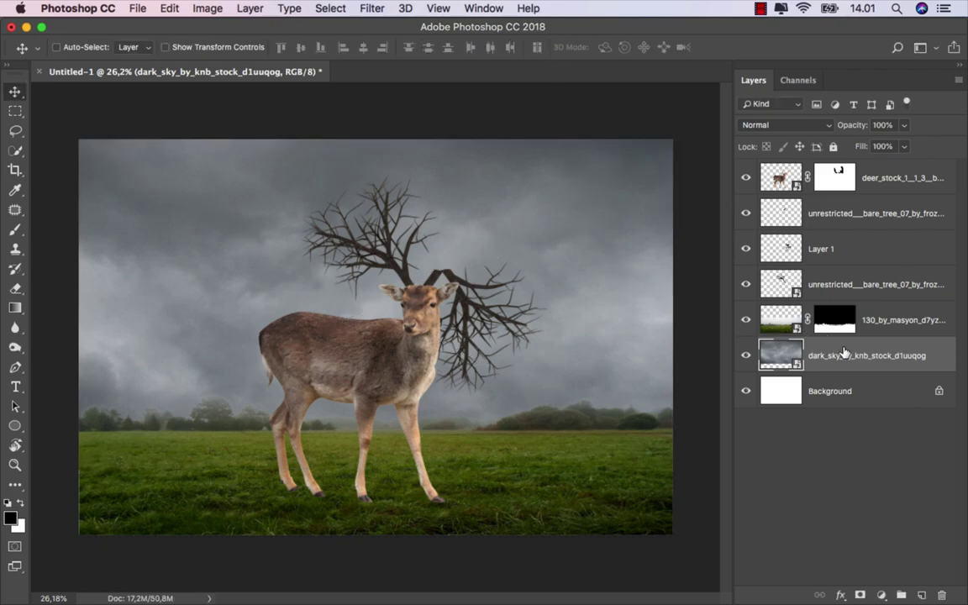
Lower the sky layer's fill to 79% to lighten it
{"action": "left_click", "coordinate": [907, 147]}
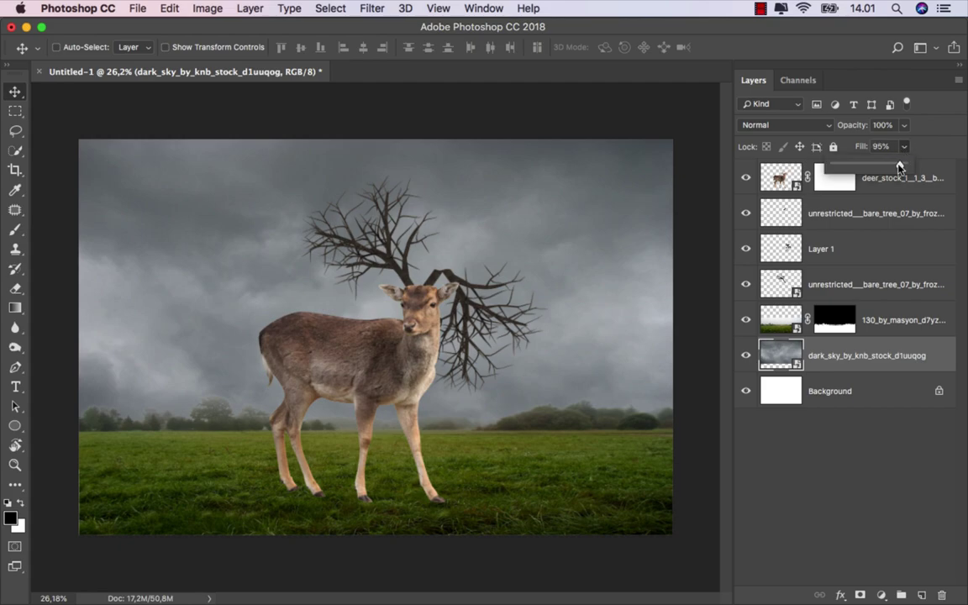
{"action": "left_click_drag", "start_coordinate": [906, 165], "coordinate": [890, 169]}
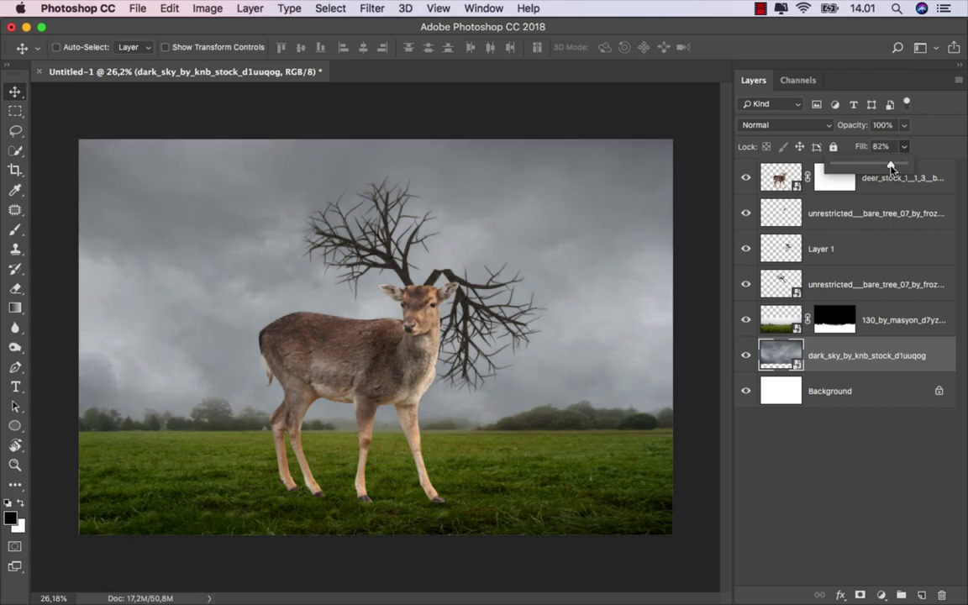
{"action": "left_click", "coordinate": [861, 258]}
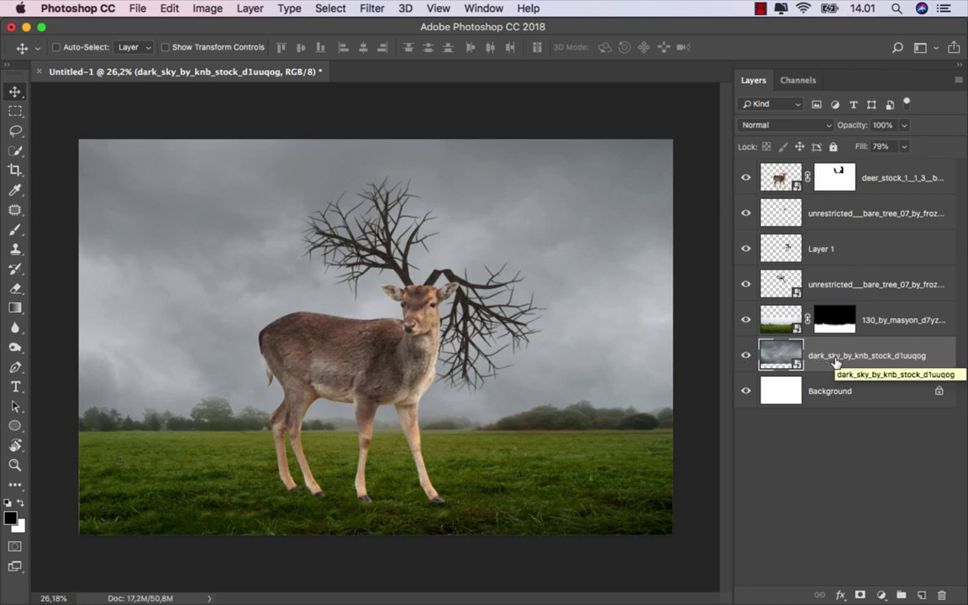
{"action": "left_click", "coordinate": [881, 595]}
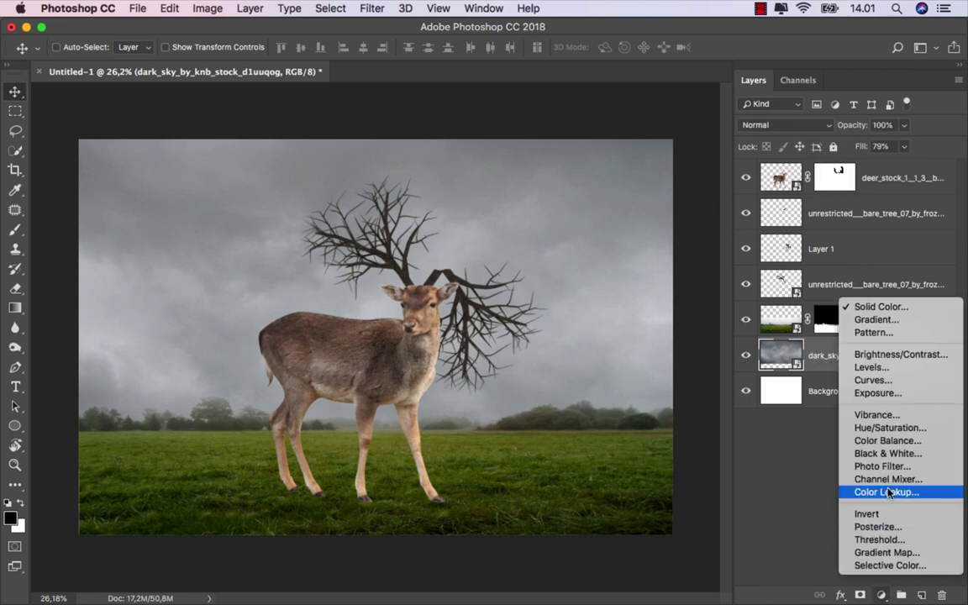
Add a clipped, colorized Hue/Saturation on the sky: Hue 199, Saturation 33, Lightness +28
{"action": "left_click", "coordinate": [890, 427]}
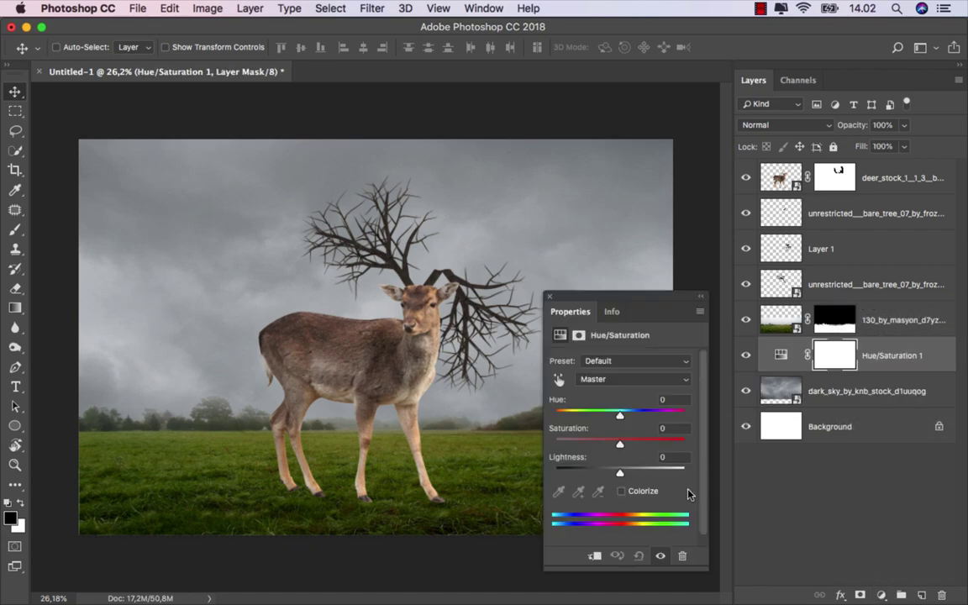
{"action": "left_click", "coordinate": [595, 555]}
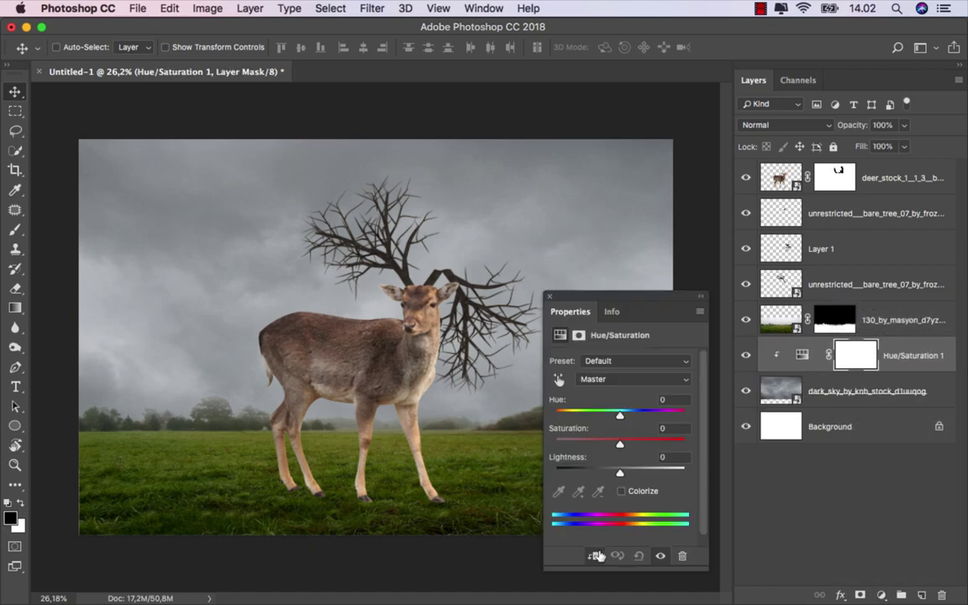
{"action": "left_click", "coordinate": [621, 491]}
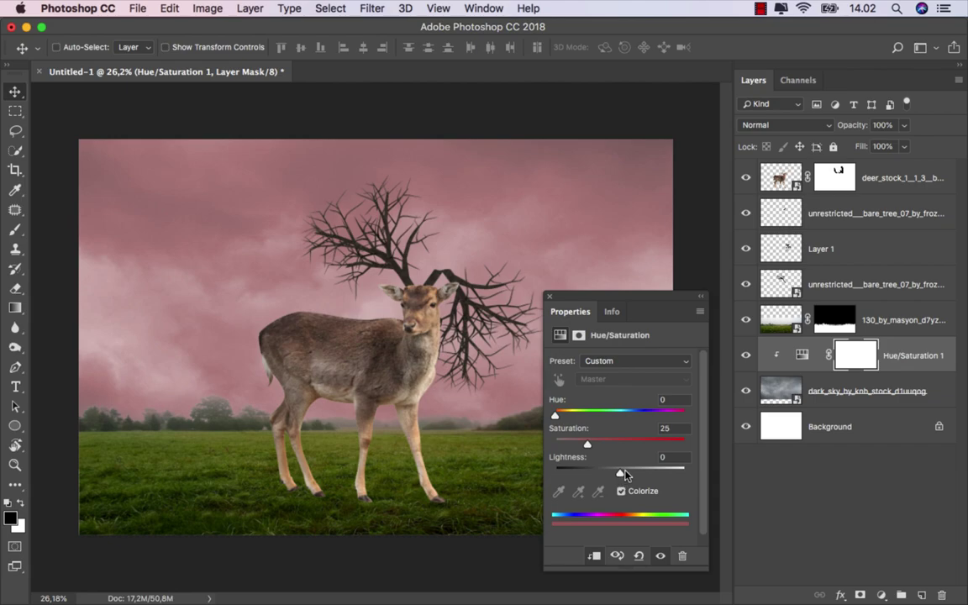
{"action": "left_click", "coordinate": [625, 476]}
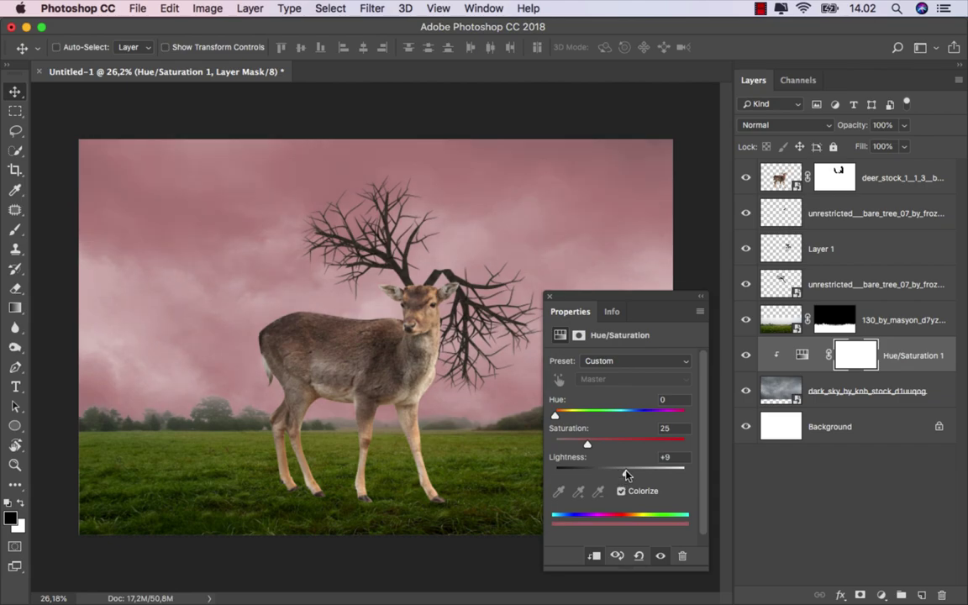
{"action": "left_click_drag", "start_coordinate": [633, 475], "coordinate": [638, 474]}
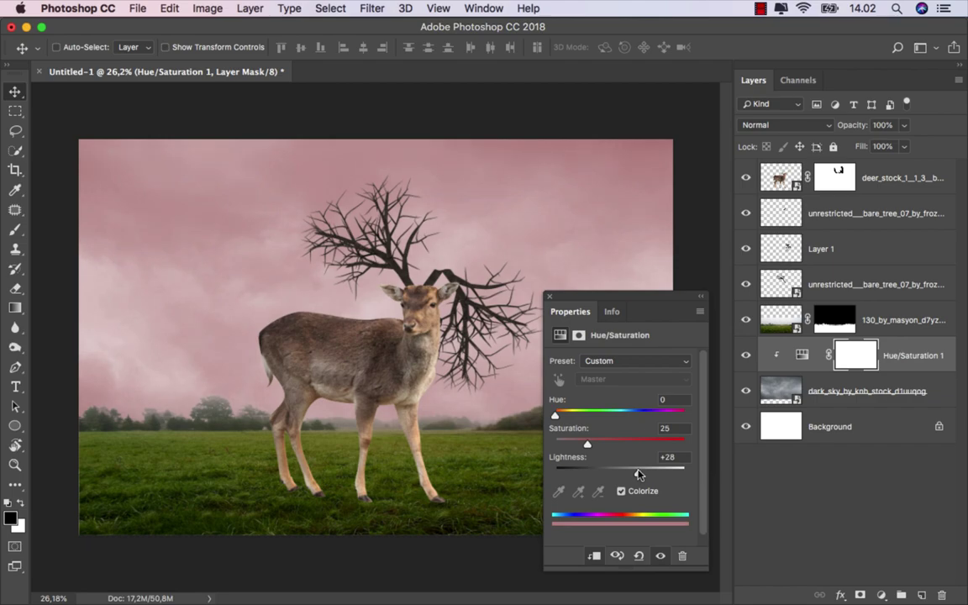
{"action": "left_click", "coordinate": [625, 416]}
{"action": "left_click_drag", "start_coordinate": [624, 418], "coordinate": [627, 417]}
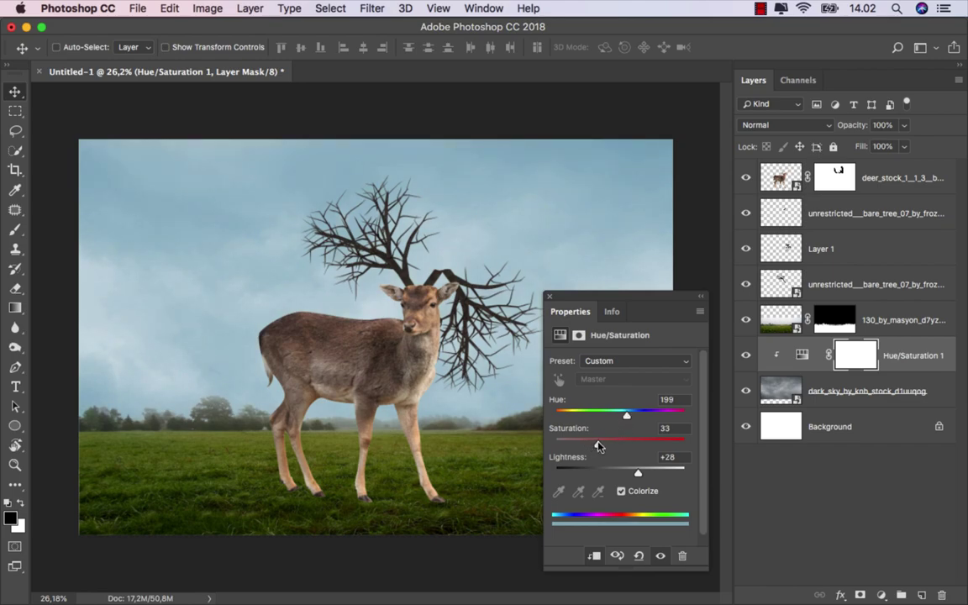
Toggle the sky tint to compare, then select the field photo layer
{"action": "left_click", "coordinate": [747, 354]}
{"action": "left_click", "coordinate": [746, 355]}
{"action": "key", "text": "super+2"}
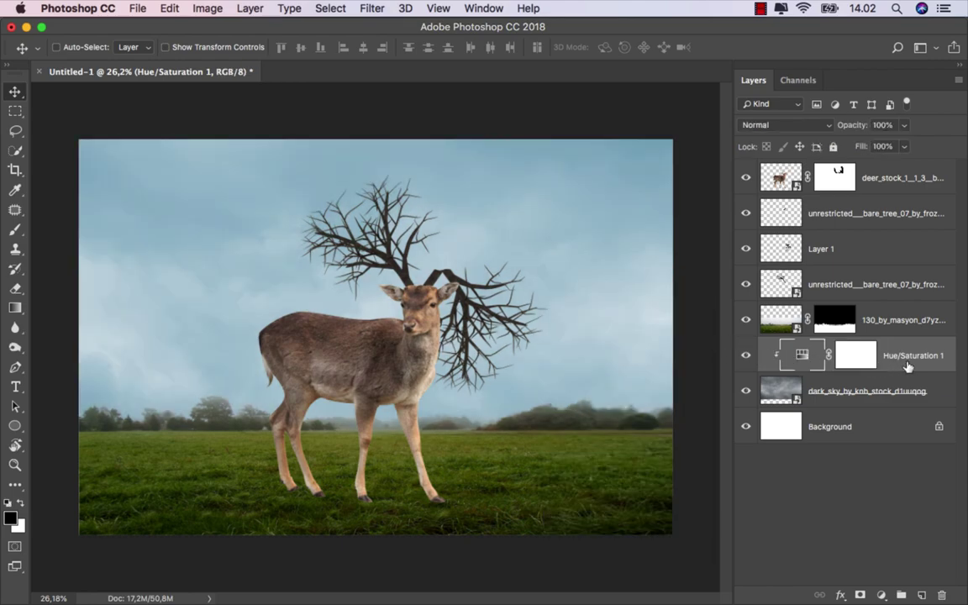
{"action": "left_click", "coordinate": [880, 327]}
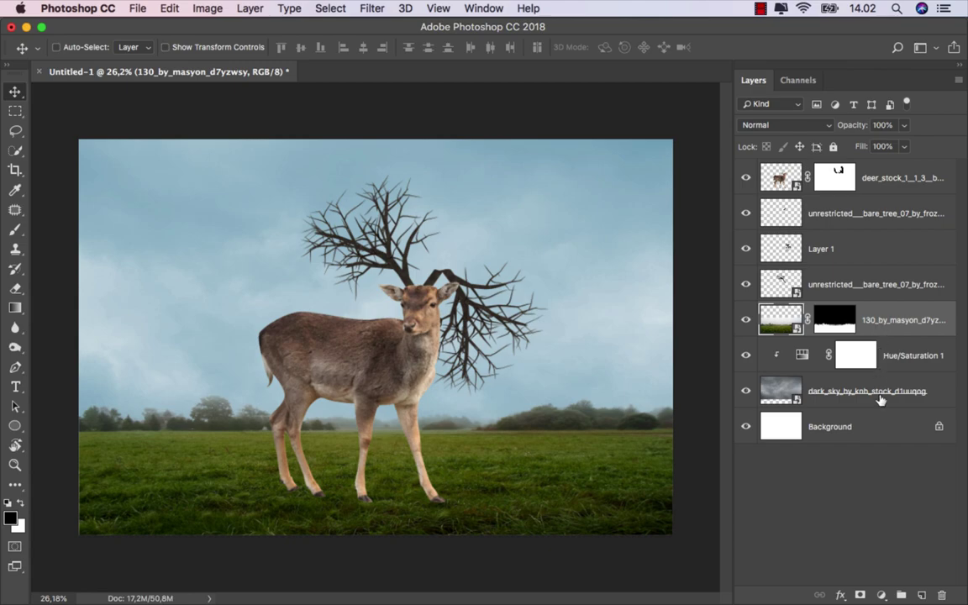
Add an Exposure adjustment clipped to the field layer with Exposure -3.41 and Gamma 0.86
{"action": "left_click", "coordinate": [881, 594]}
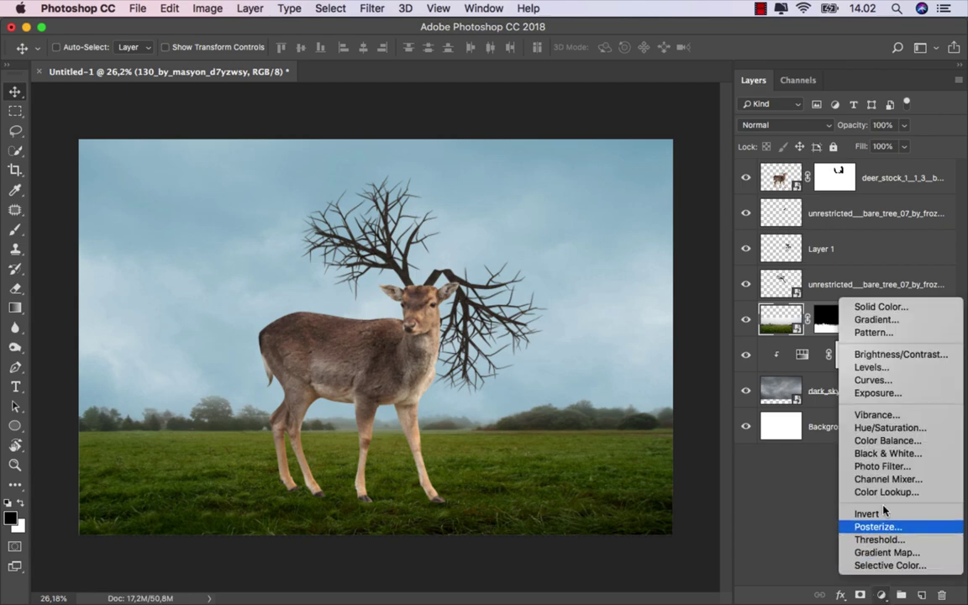
{"action": "left_click", "coordinate": [874, 393]}
{"action": "left_click", "coordinate": [595, 556]}
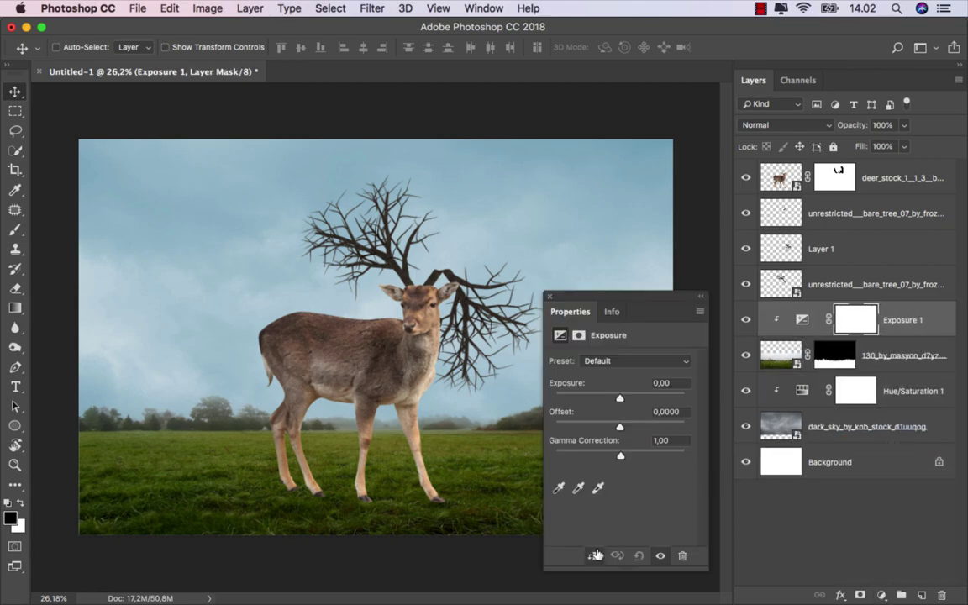
{"action": "left_click_drag", "start_coordinate": [620, 399], "coordinate": [593, 402]}
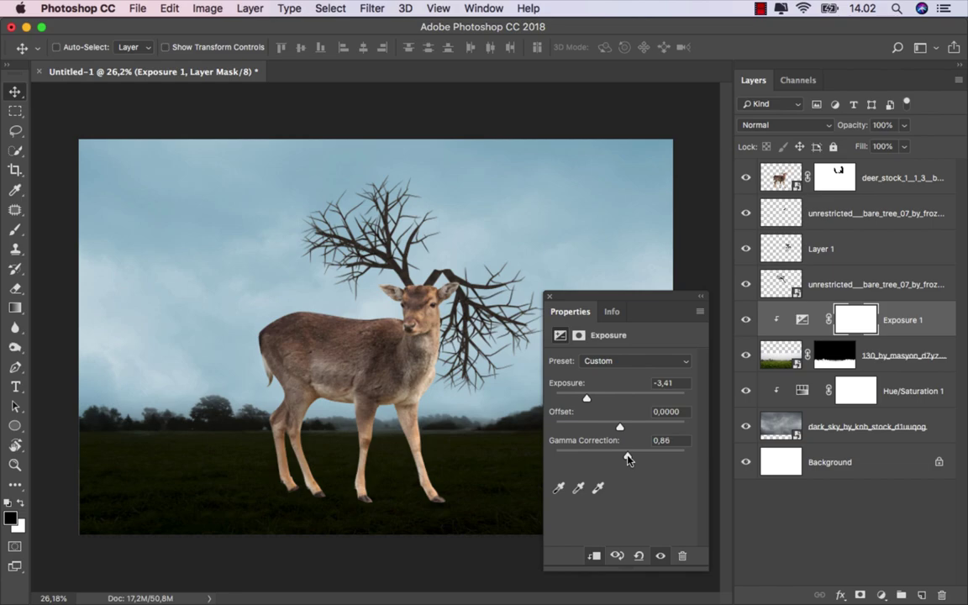
{"action": "left_click", "coordinate": [548, 298]}
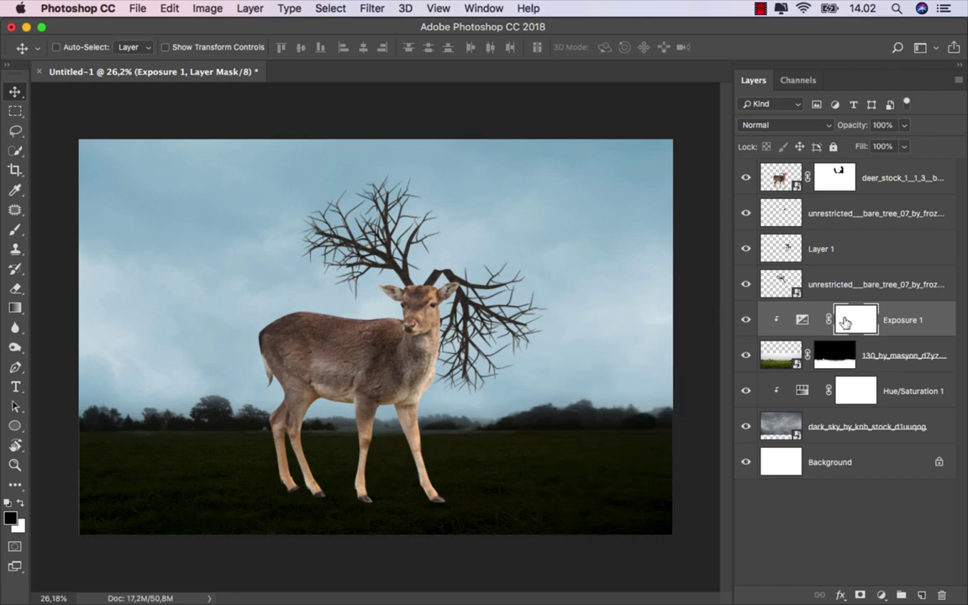
{"action": "left_click_drag", "start_coordinate": [16, 230], "coordinate": [51, 227]}
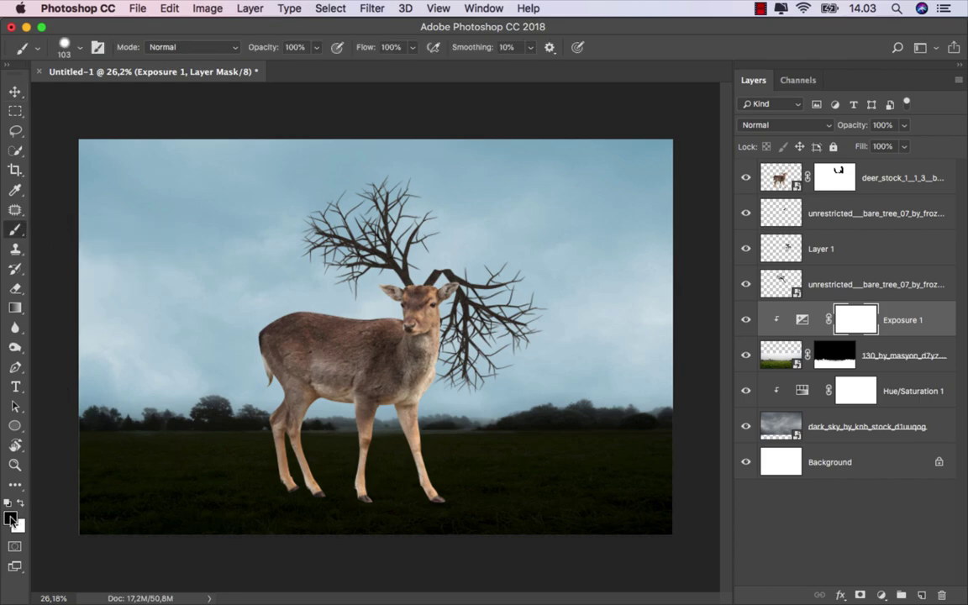
Choose a soft round brush at size 343 and paint light onto the grass beneath the deer
{"action": "left_click", "coordinate": [317, 48]}
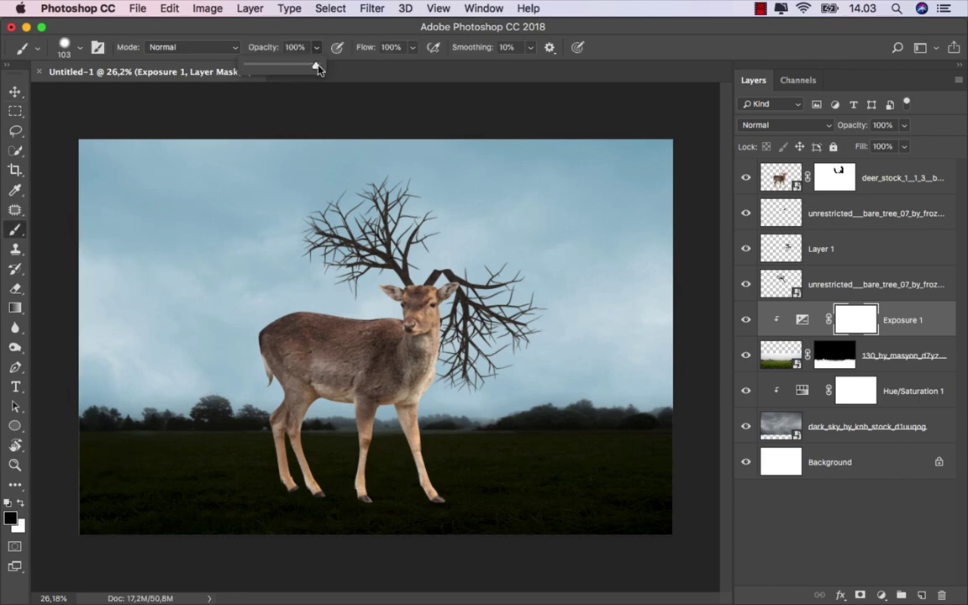
{"action": "right_click", "coordinate": [389, 290]}
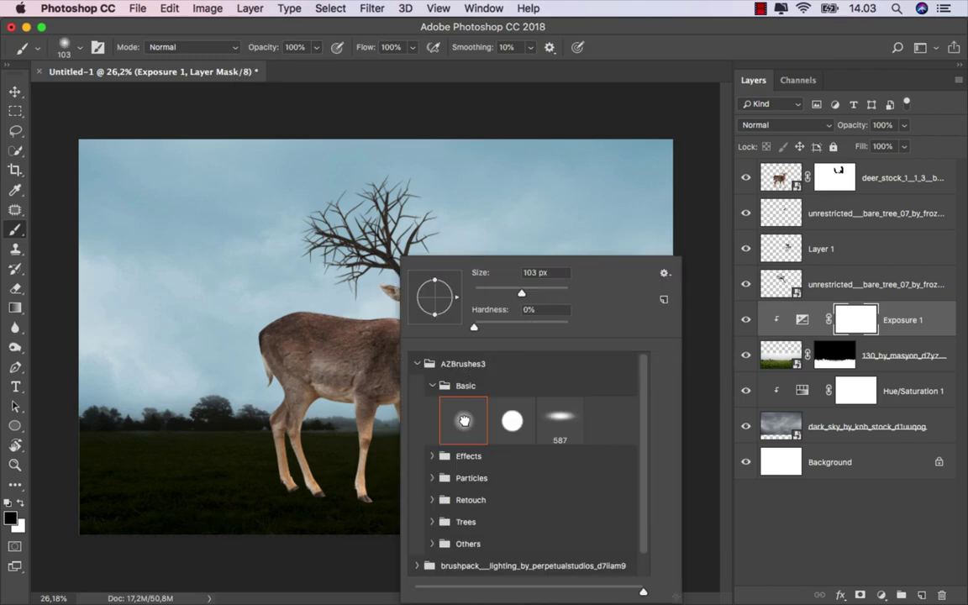
{"action": "left_click", "coordinate": [599, 79]}
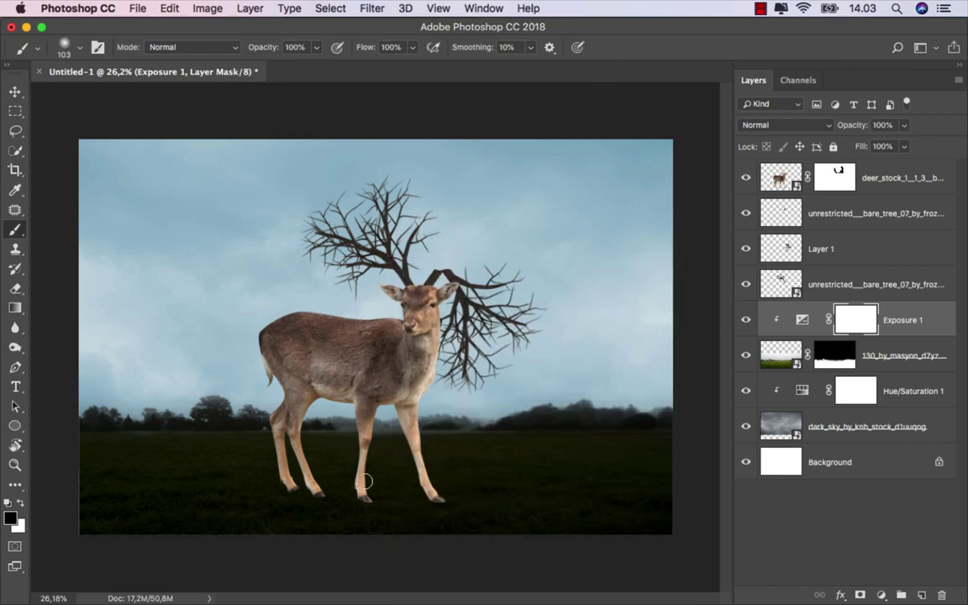
{"action": "left_click_drag", "start_coordinate": [363, 482], "coordinate": [384, 487]}
{"action": "left_click", "coordinate": [368, 478]}
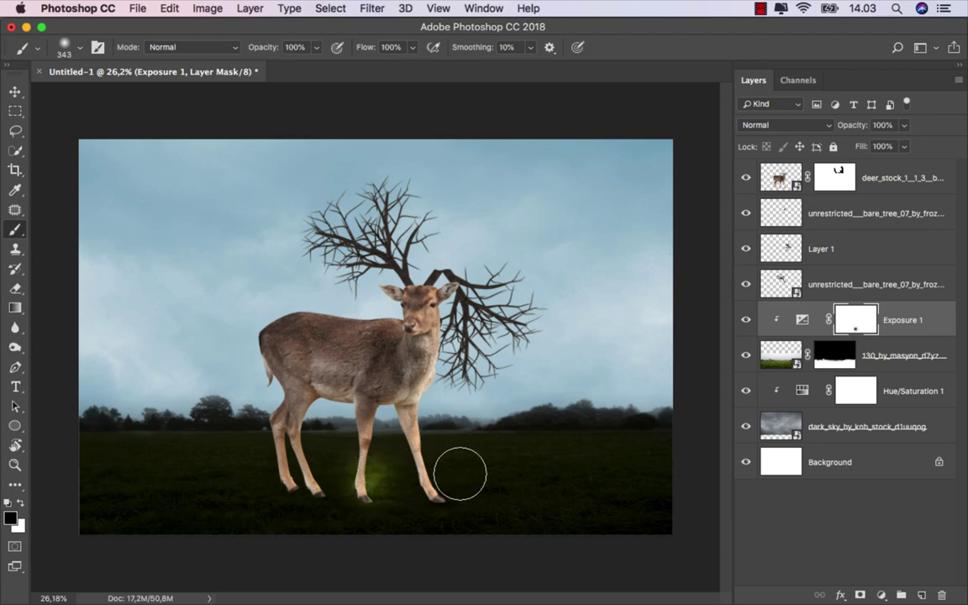
Transform the painted light patch to stretch wide across the field toward the horizon
{"action": "key", "text": "super+t"}
{"action": "left_click_drag", "start_coordinate": [424, 482], "coordinate": [672, 470]}
{"action": "left_click_drag", "start_coordinate": [65, 478], "coordinate": [78, 478]}
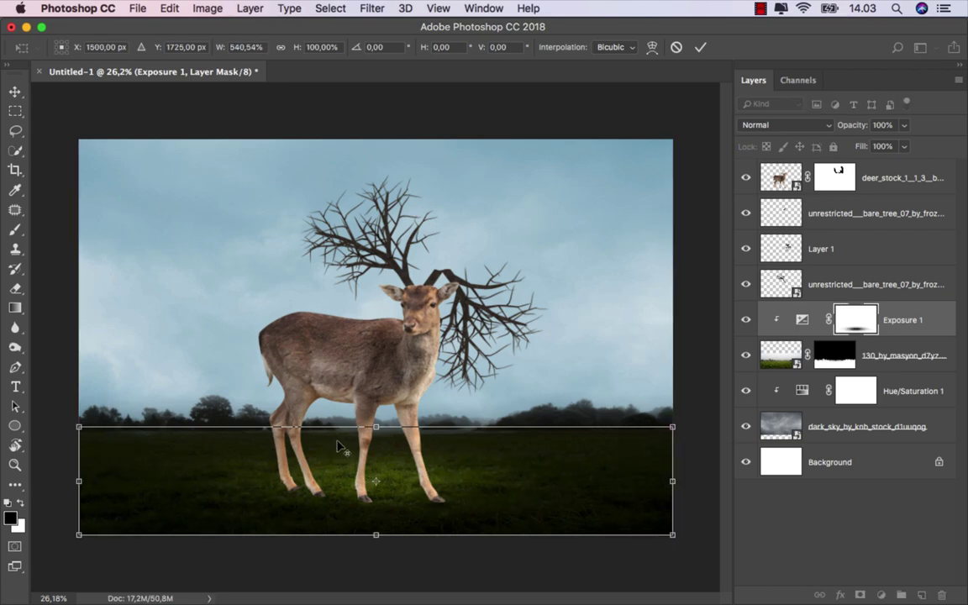
{"action": "left_click_drag", "start_coordinate": [370, 427], "coordinate": [371, 425]}
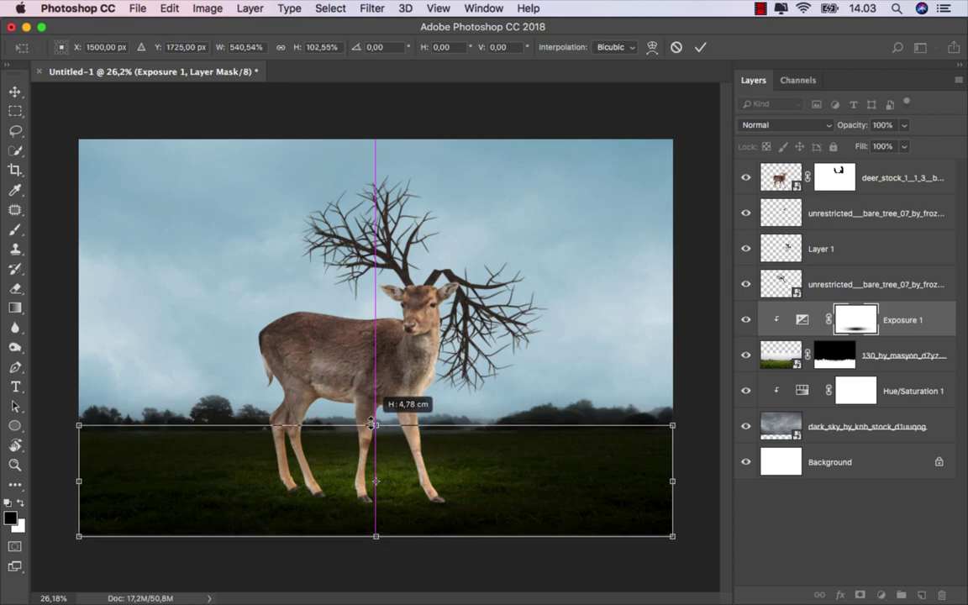
{"action": "left_click_drag", "start_coordinate": [375, 535], "coordinate": [376, 548]}
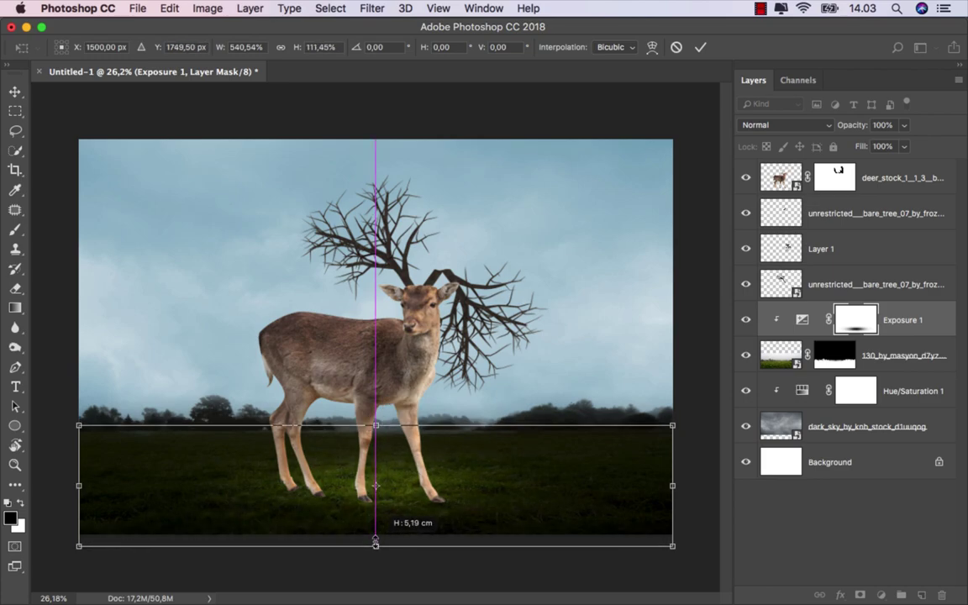
{"action": "left_click_drag", "start_coordinate": [376, 548], "coordinate": [376, 544]}
{"action": "left_click", "coordinate": [700, 47]}
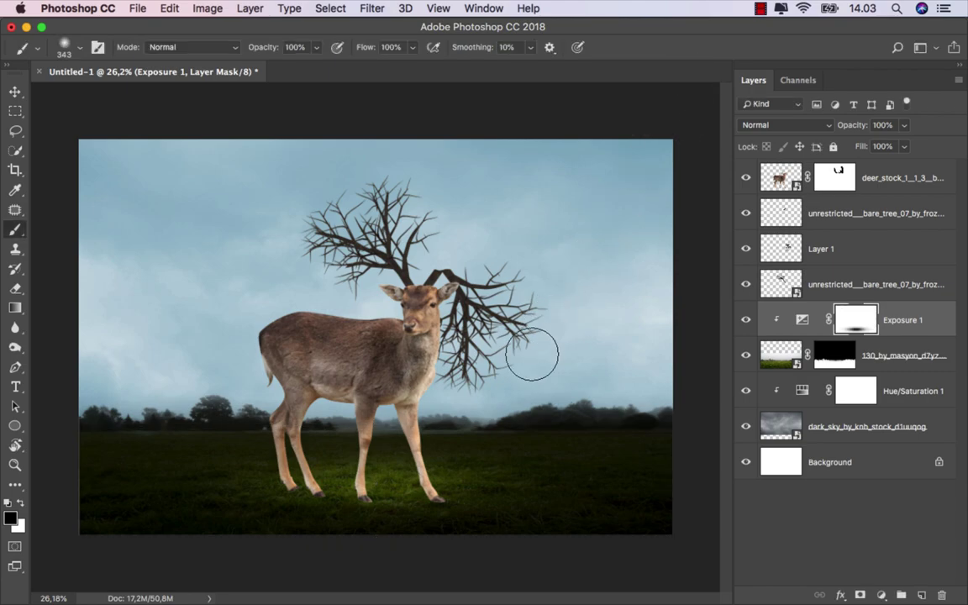
Paint the Exposure 1 mask over the lower-left and lower-right grass with a larger soft brush
{"action": "left_click", "coordinate": [746, 320]}
{"action": "left_click", "coordinate": [746, 320]}
{"action": "left_click", "coordinate": [315, 48]}
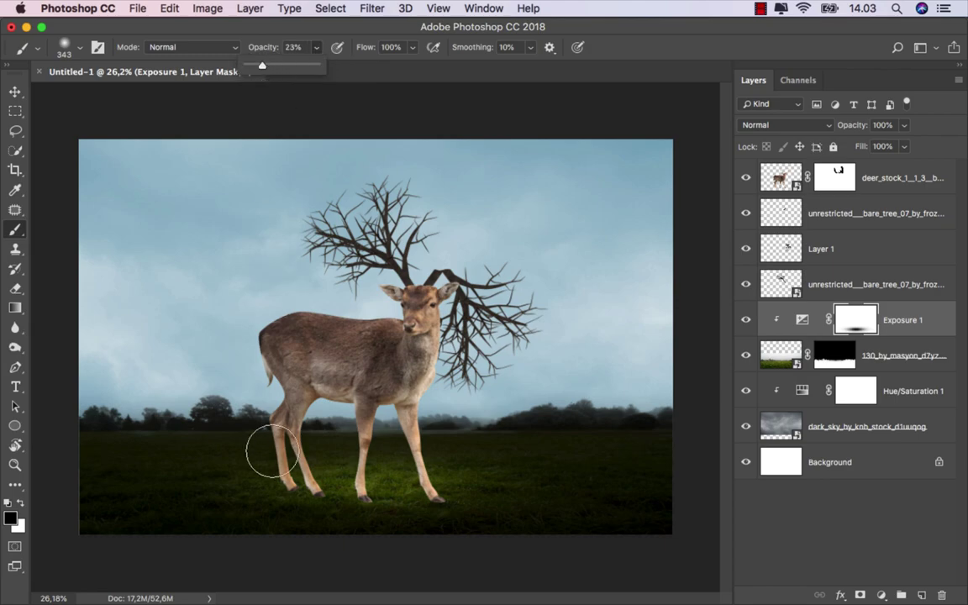
{"action": "mouse_move", "coordinate": [244, 458]}
{"action": "left_mouse_down"}
{"action": "mouse_move", "coordinate": [263, 458]}
{"action": "mouse_move", "coordinate": [240, 458]}
{"action": "left_mouse_up"}
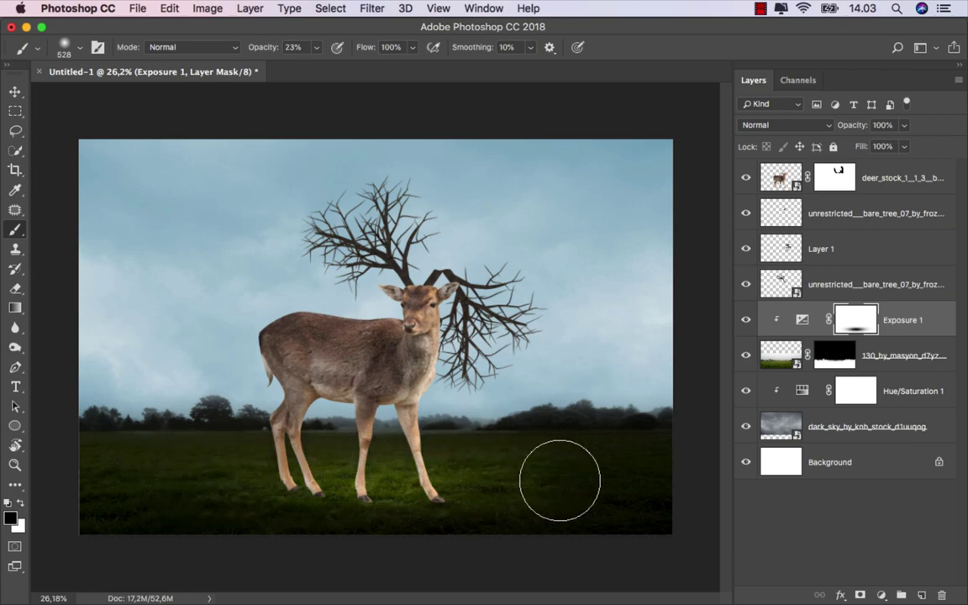
{"action": "left_click_drag", "start_coordinate": [558, 479], "coordinate": [658, 486]}
{"action": "left_click_drag", "start_coordinate": [451, 506], "coordinate": [302, 496]}
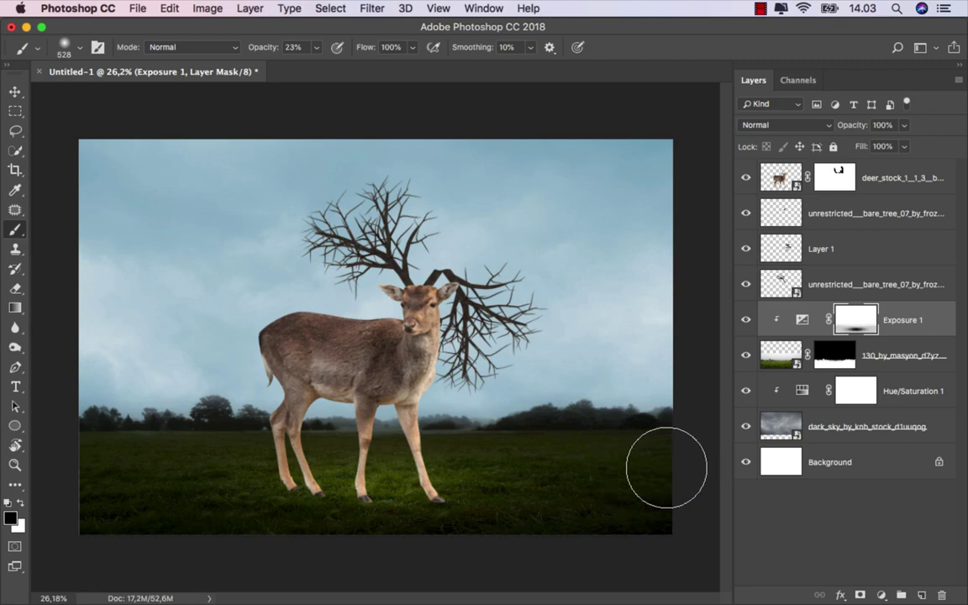
Lower brush opacity to 10% and paint faintly across the grass on the mask
{"action": "scroll", "coordinate": [415, 468], "scroll_direction": "down", "scroll_amount": 1}
{"action": "scroll", "coordinate": [415, 467], "scroll_direction": "down", "scroll_amount": 1}
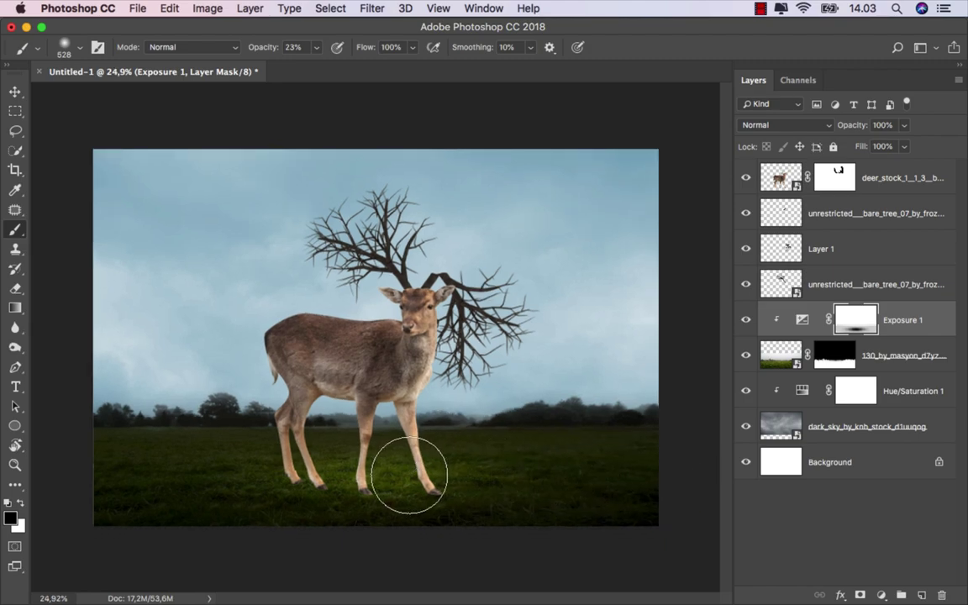
{"action": "left_click", "coordinate": [316, 48]}
{"action": "left_click_drag", "start_coordinate": [307, 71], "coordinate": [304, 71]}
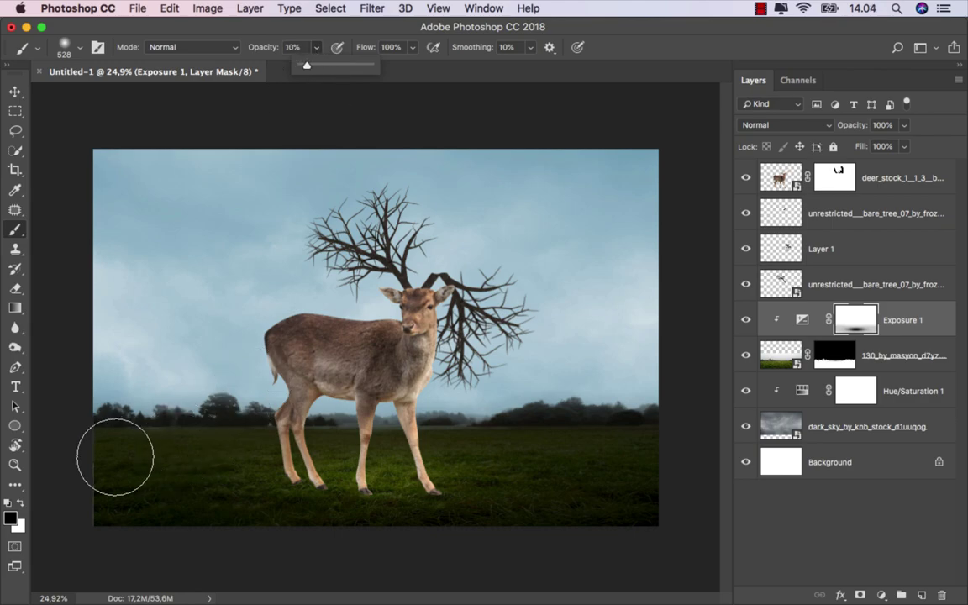
{"action": "left_click_drag", "start_coordinate": [215, 462], "coordinate": [657, 465]}
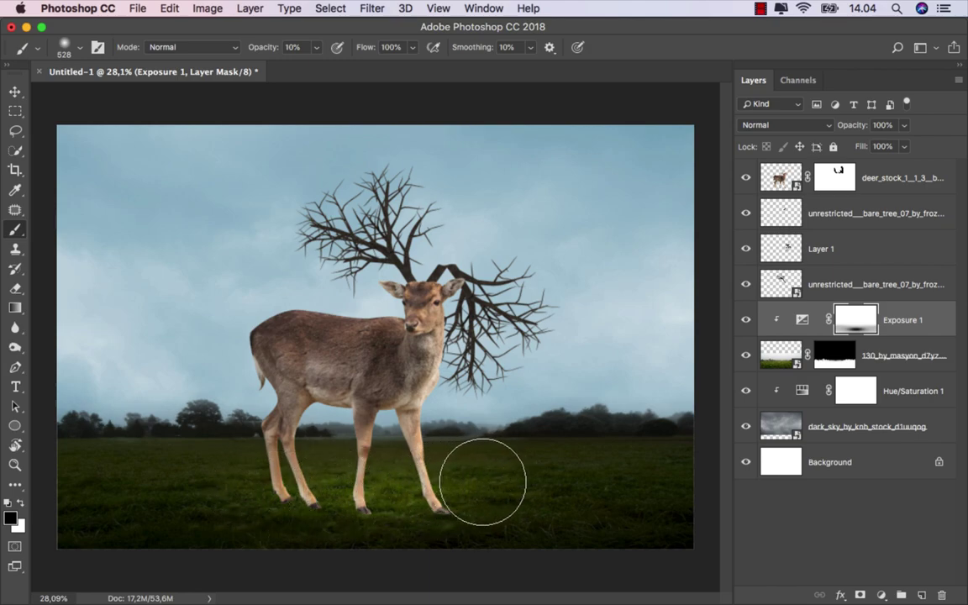
Compare the field with Exposure 1 hidden and shown again
{"action": "scroll", "coordinate": [470, 476], "scroll_direction": "up", "scroll_amount": 1}
{"action": "key", "text": "v"}
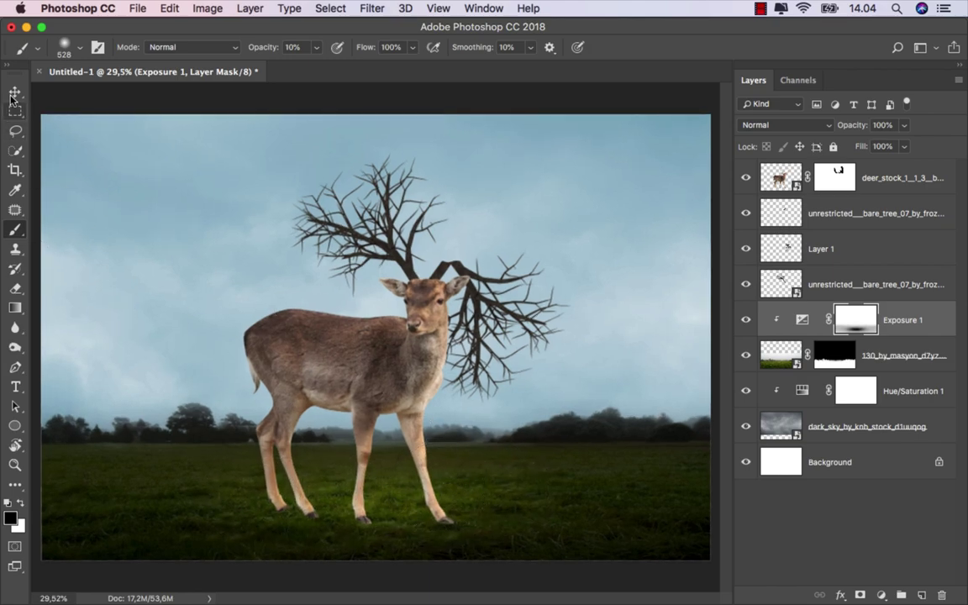
{"action": "left_click", "coordinate": [746, 319]}
{"action": "left_click", "coordinate": [747, 320]}
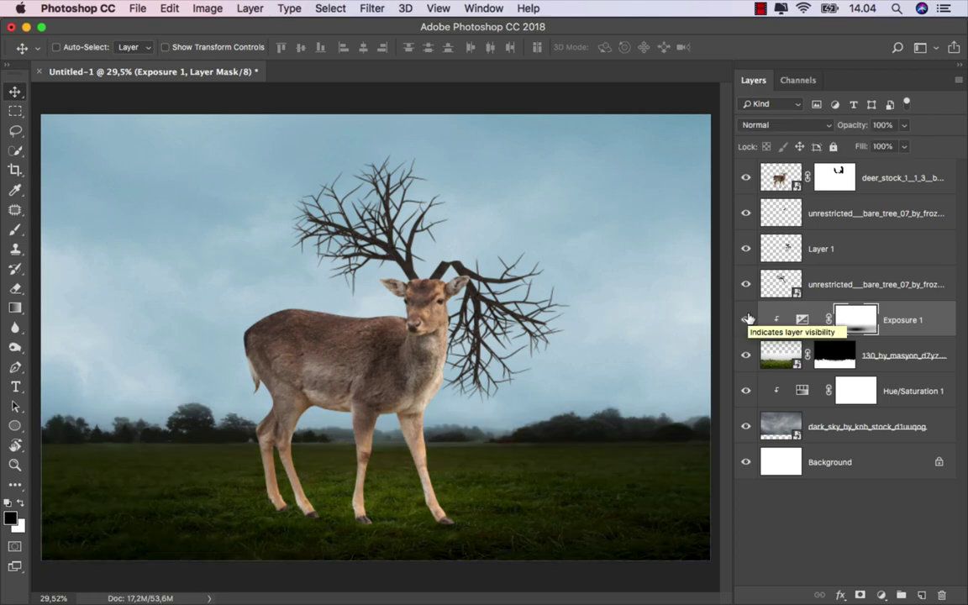
Add a Vibrance adjustment clipped to the field layers with Saturation -10
{"action": "left_click", "coordinate": [802, 319]}
{"action": "left_click", "coordinate": [880, 595]}
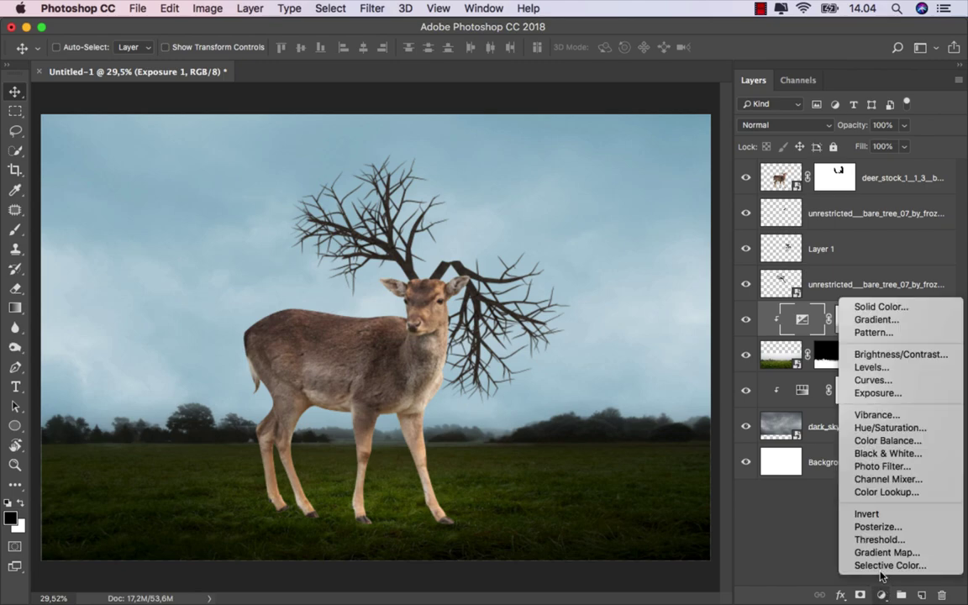
{"action": "left_click", "coordinate": [870, 412]}
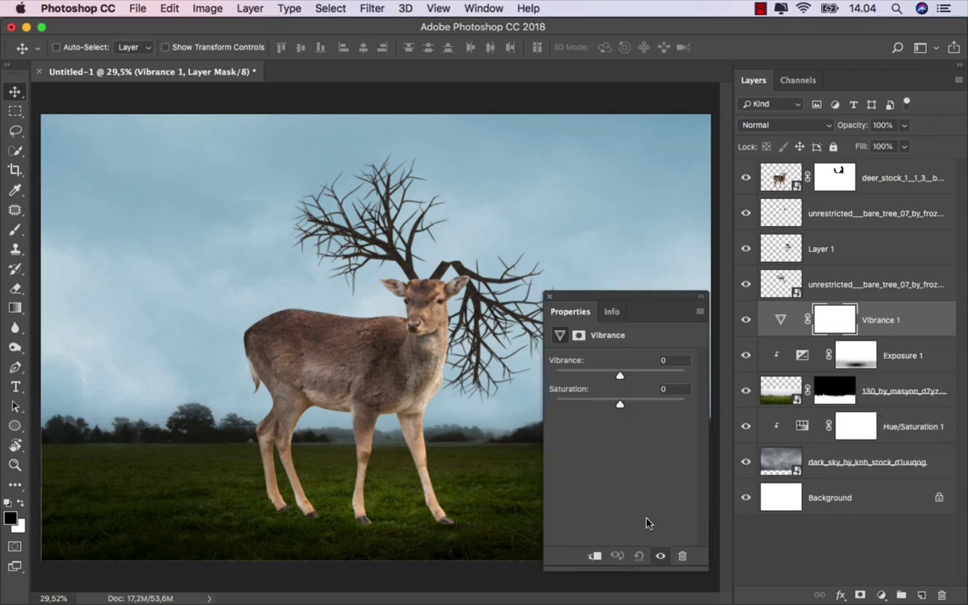
{"action": "left_click", "coordinate": [594, 556]}
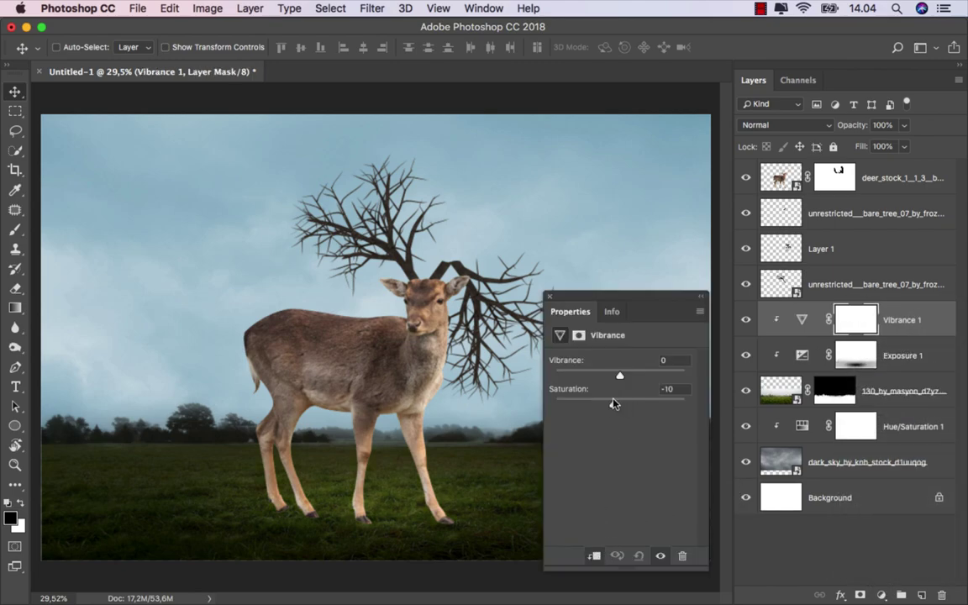
{"action": "left_click", "coordinate": [546, 299]}
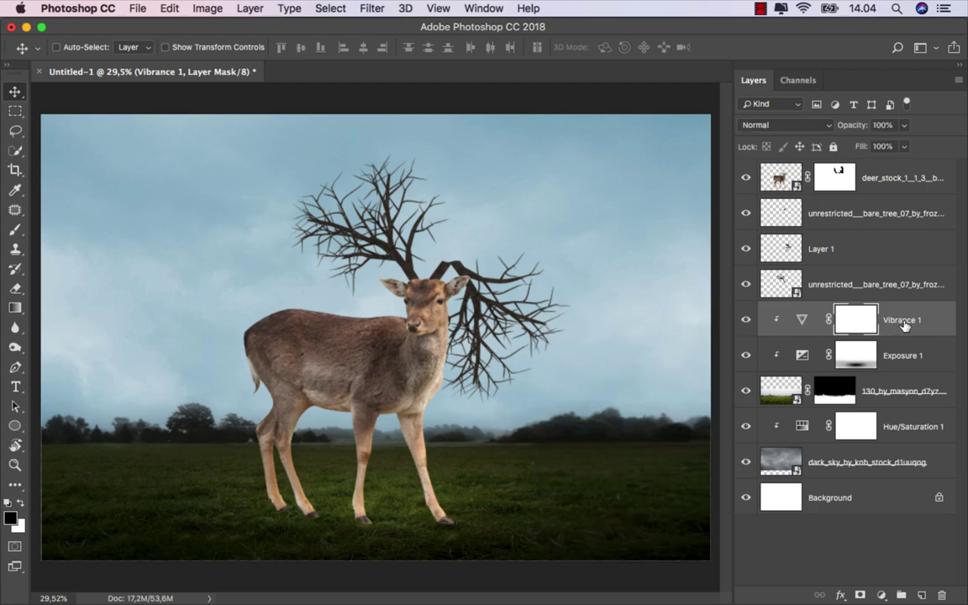
{"action": "left_click", "coordinate": [801, 319]}
On a new layer above Hue/Saturation 1, draw a 50% dark gradient from the left sky toward the deer
{"action": "left_click", "coordinate": [892, 422]}
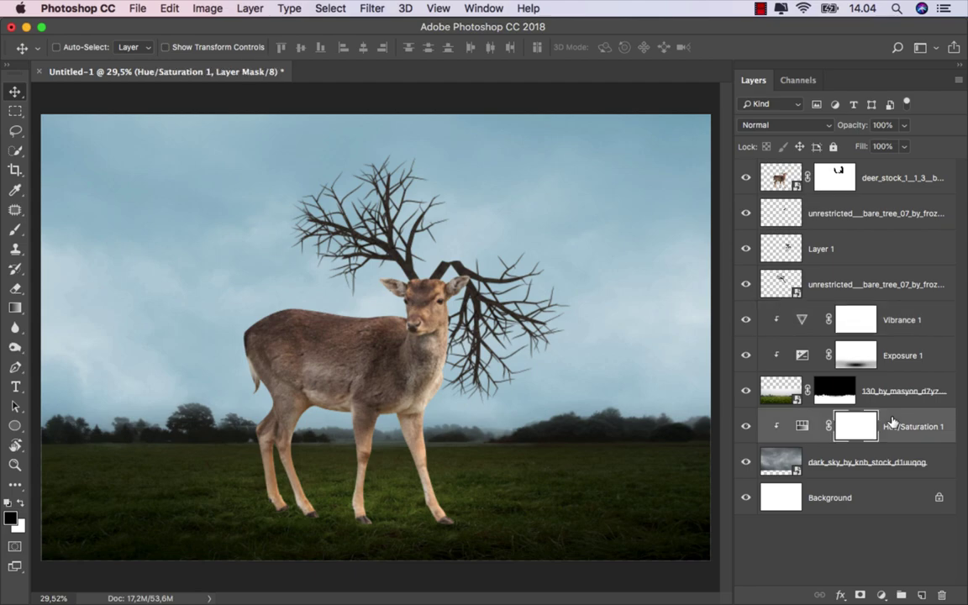
{"action": "left_click", "coordinate": [921, 595]}
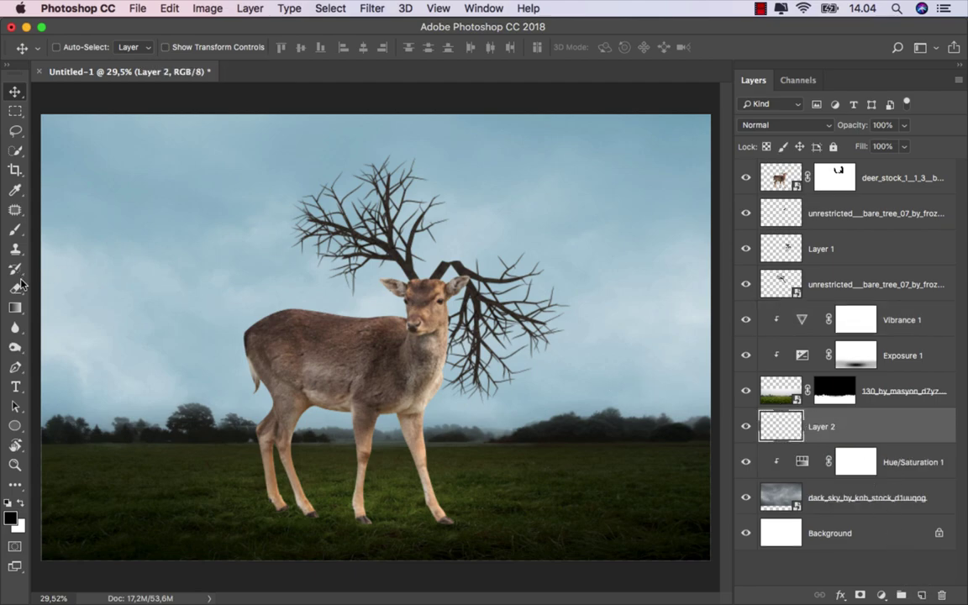
{"action": "left_click", "coordinate": [14, 308]}
{"action": "left_click", "coordinate": [59, 310]}
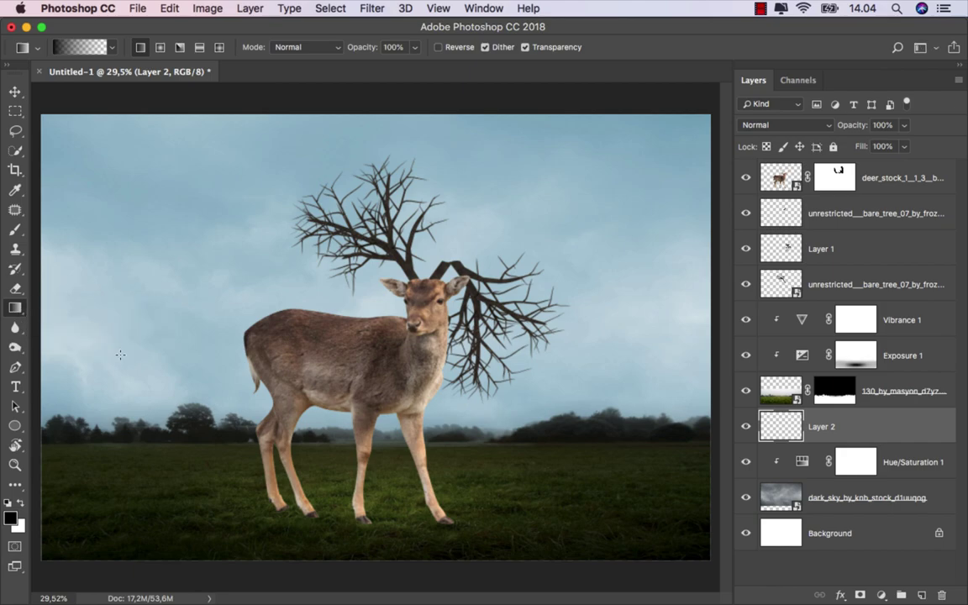
{"action": "scroll", "coordinate": [143, 387], "scroll_direction": "down", "scroll_amount": 1}
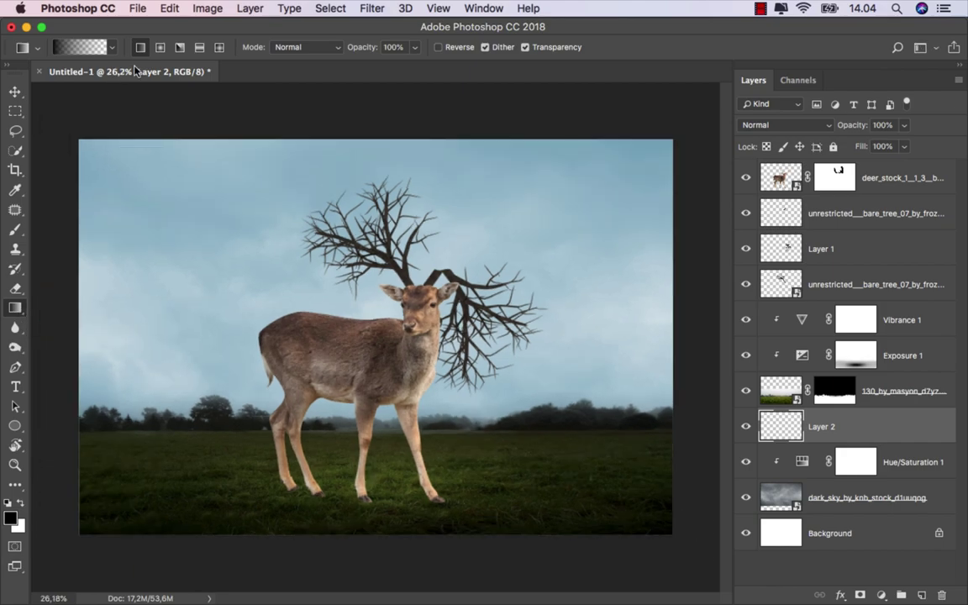
{"action": "left_click", "coordinate": [113, 52]}
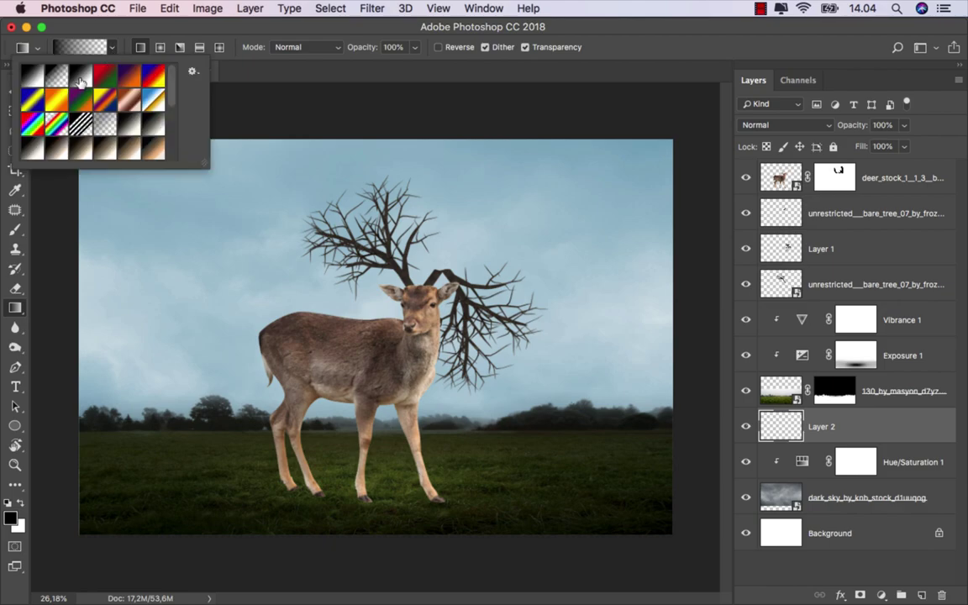
{"action": "left_click", "coordinate": [413, 49]}
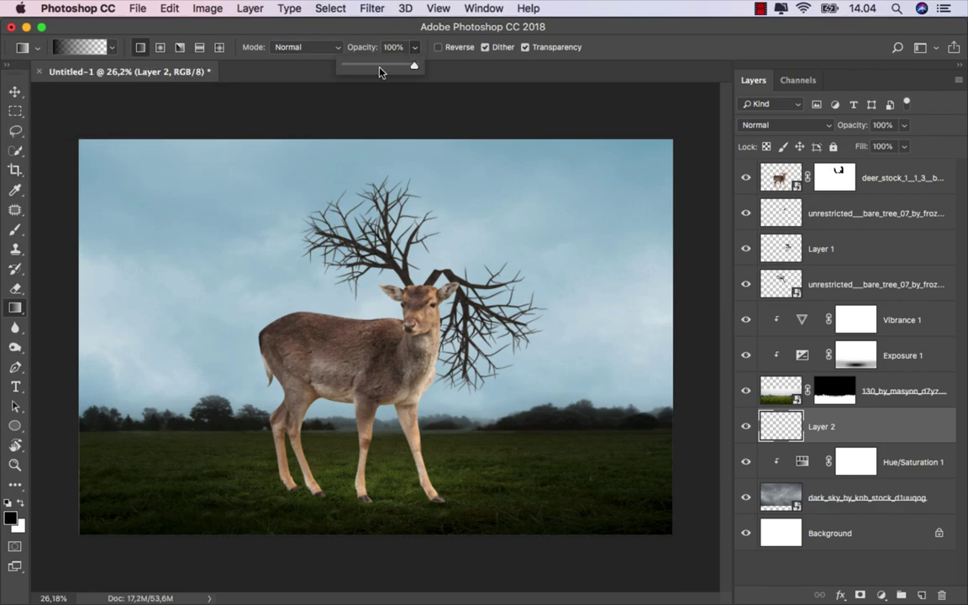
{"action": "left_click", "coordinate": [379, 68]}
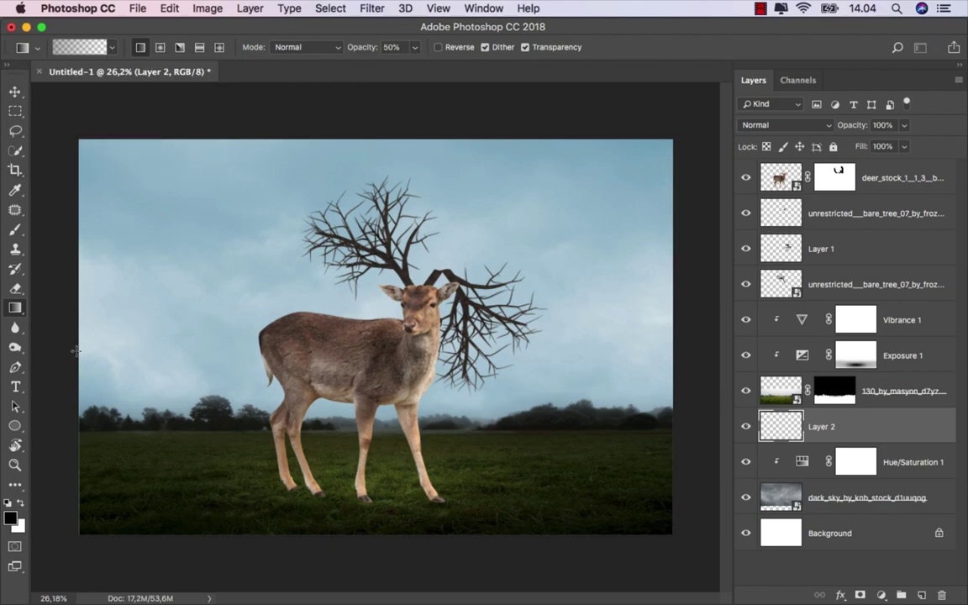
{"action": "left_click_drag", "start_coordinate": [74, 350], "coordinate": [390, 352]}
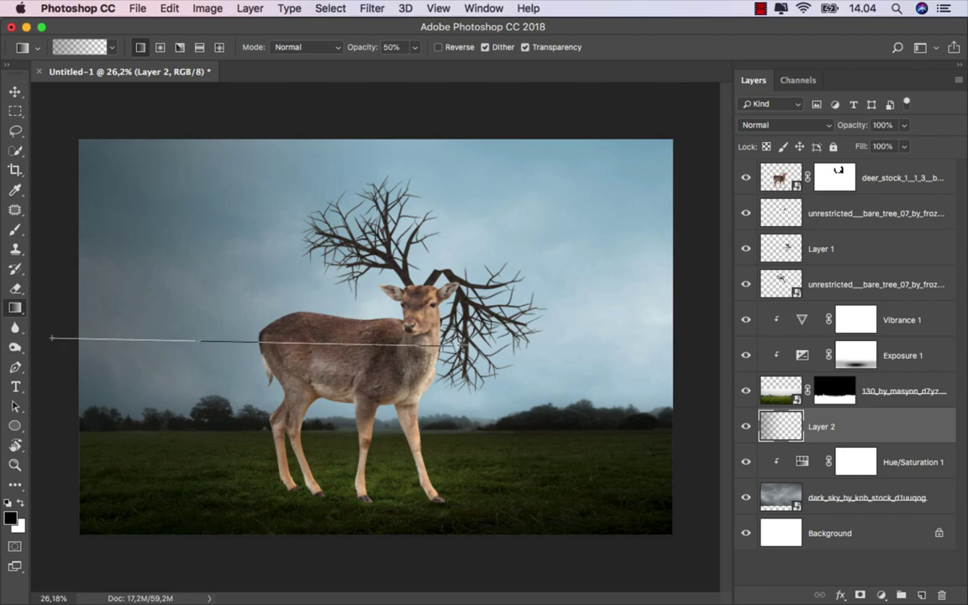
{"action": "left_click_drag", "start_coordinate": [51, 338], "coordinate": [412, 338]}
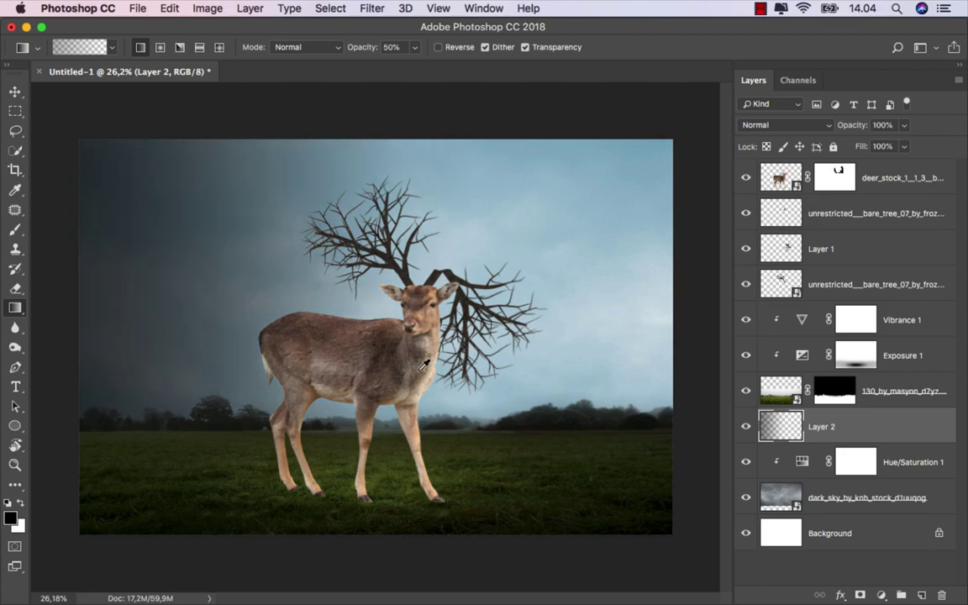
{"action": "scroll", "coordinate": [424, 363], "scroll_direction": "up", "scroll_amount": 2}
Set Layer 2 to Multiply blend mode with 65% fill
{"action": "key", "text": "v"}
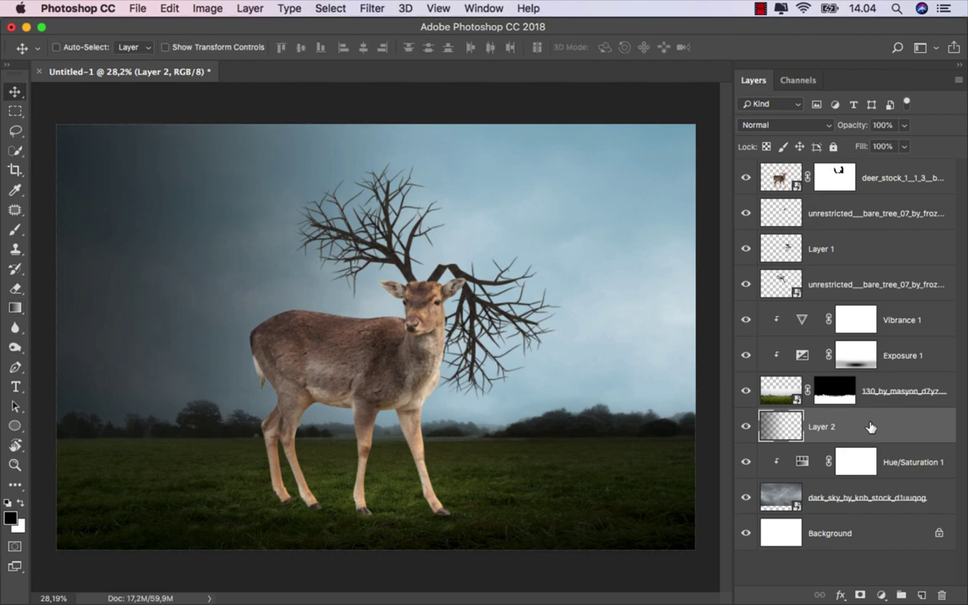
{"action": "left_click", "coordinate": [786, 124]}
{"action": "left_click", "coordinate": [773, 164]}
{"action": "left_click", "coordinate": [905, 146]}
{"action": "left_click_drag", "start_coordinate": [862, 176], "coordinate": [879, 176]}
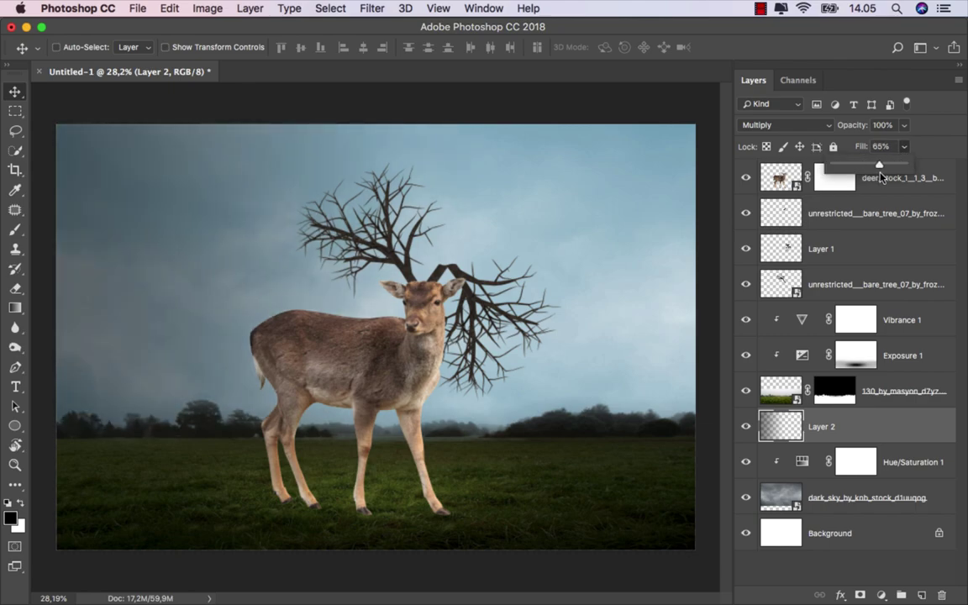
{"action": "left_click_drag", "start_coordinate": [880, 177], "coordinate": [880, 176]}
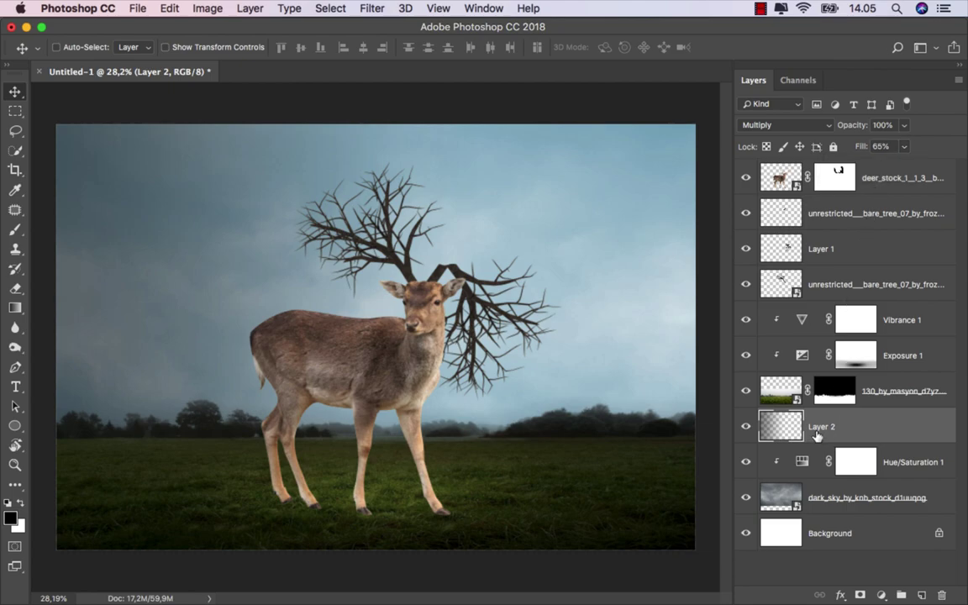
{"action": "left_click", "coordinate": [745, 429]}
{"action": "left_click", "coordinate": [744, 429]}
Add Layer 3 with a top-down dark gradient, set to Multiply at 15% fill
{"action": "left_click", "coordinate": [922, 595]}
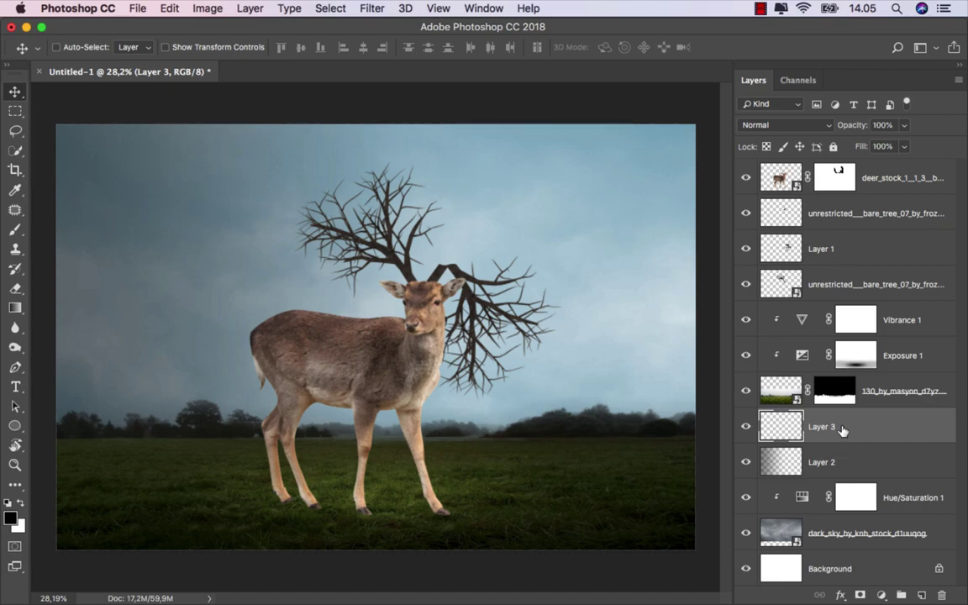
{"action": "left_click_drag", "start_coordinate": [843, 431], "coordinate": [805, 432]}
{"action": "left_click", "coordinate": [16, 308]}
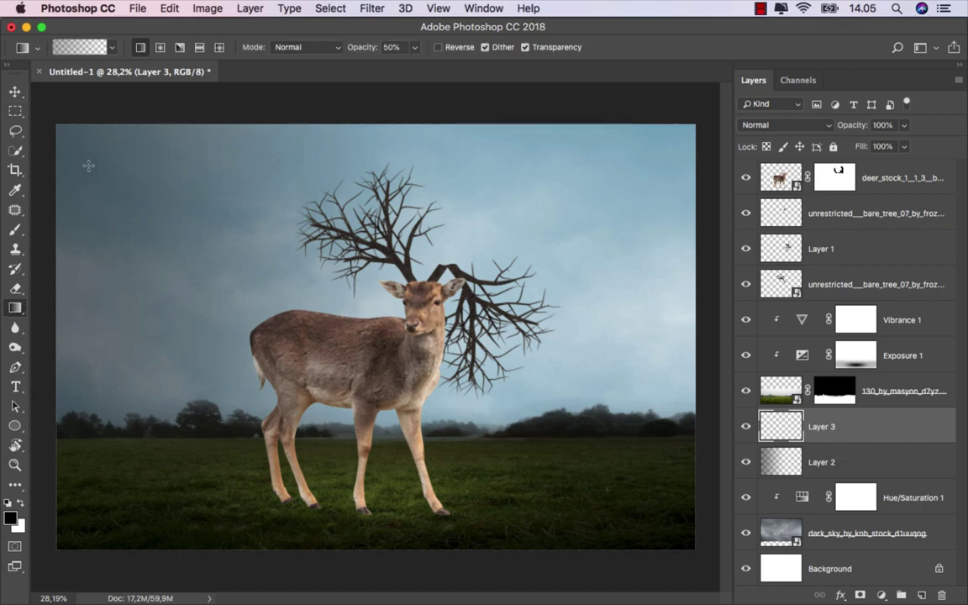
{"action": "mouse_move", "coordinate": [80, 119]}
{"action": "left_mouse_down"}
{"action": "mouse_move", "coordinate": [142, 476]}
{"action": "mouse_move", "coordinate": [136, 462]}
{"action": "left_mouse_up"}
{"action": "left_click", "coordinate": [14, 94]}
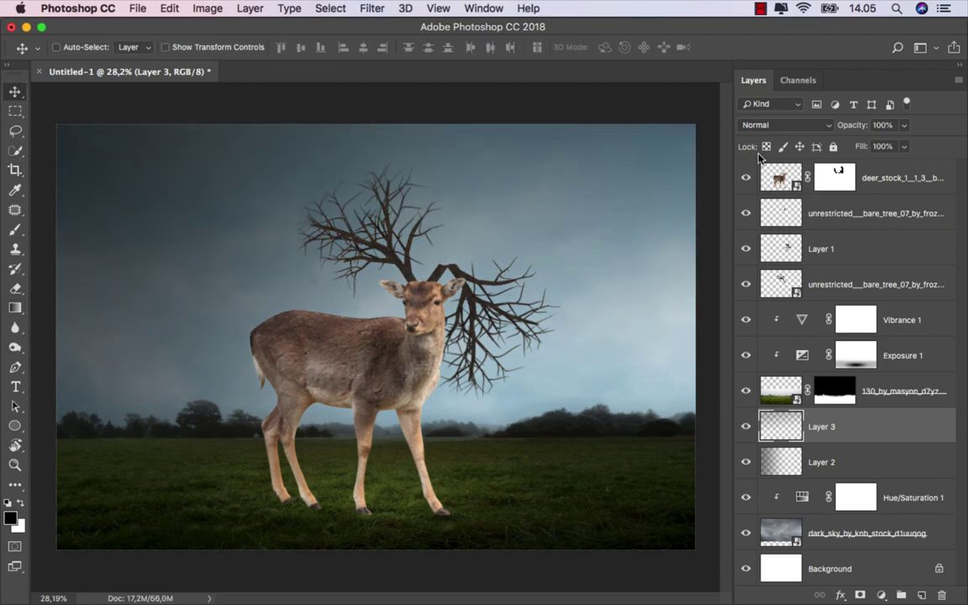
{"action": "left_click", "coordinate": [784, 124]}
{"action": "left_click", "coordinate": [767, 164]}
{"action": "left_click", "coordinate": [905, 147]}
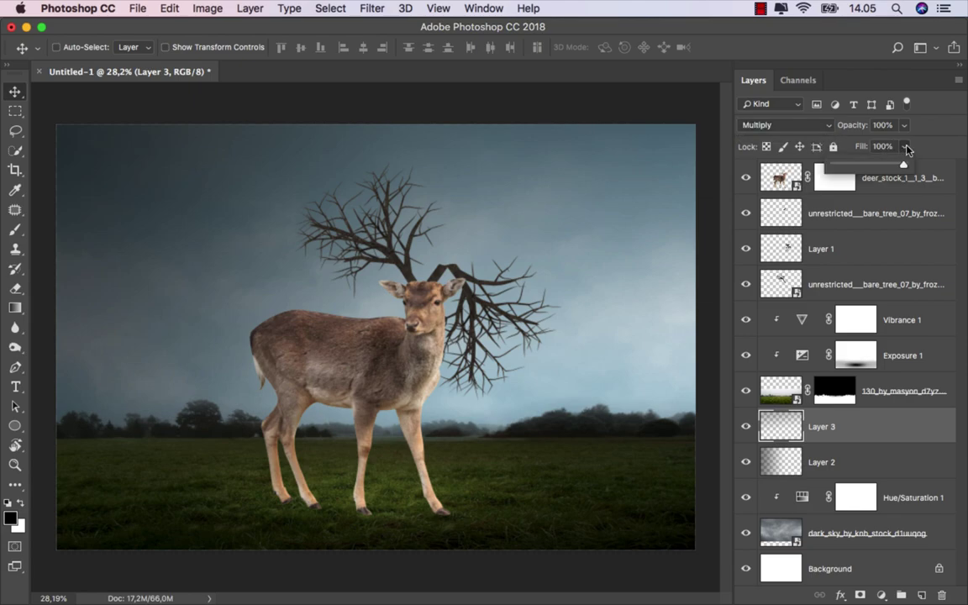
{"action": "left_click_drag", "start_coordinate": [891, 167], "coordinate": [846, 174]}
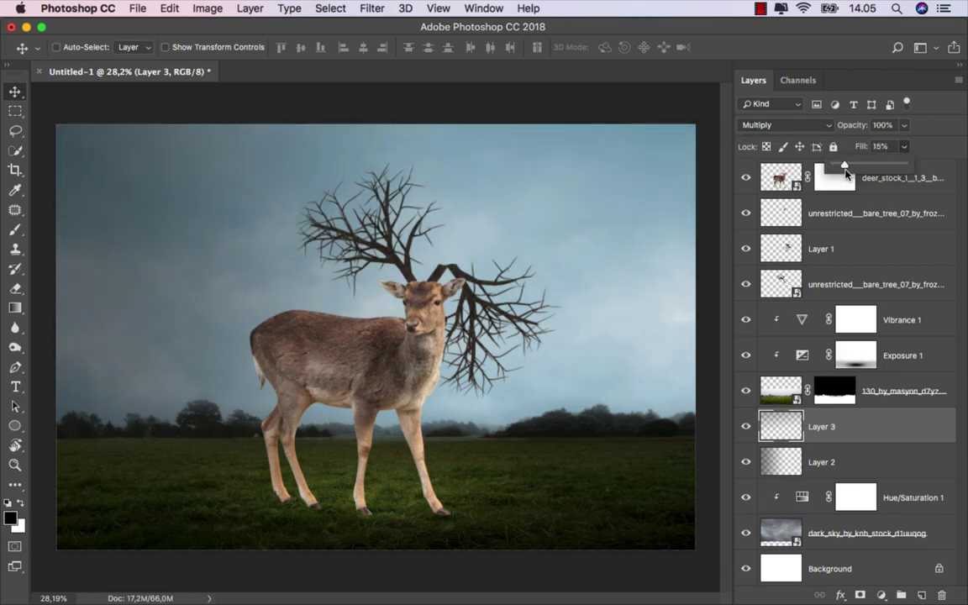
{"action": "left_click", "coordinate": [745, 426]}
{"action": "left_click", "coordinate": [745, 426]}
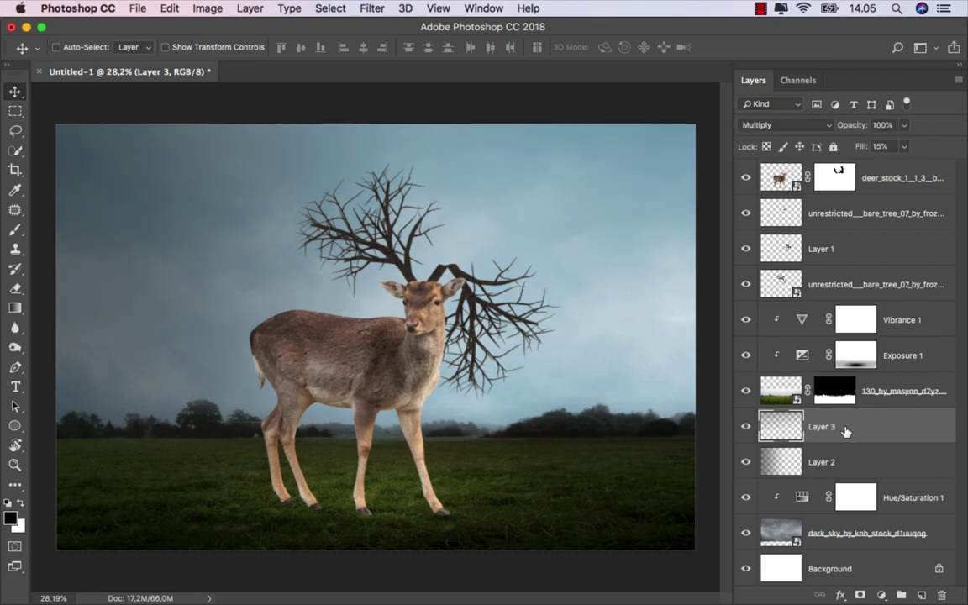
Reduce Layer 2's fill to 51%
{"action": "left_click", "coordinate": [828, 462]}
{"action": "left_click", "coordinate": [746, 462]}
{"action": "left_click", "coordinate": [746, 461]}
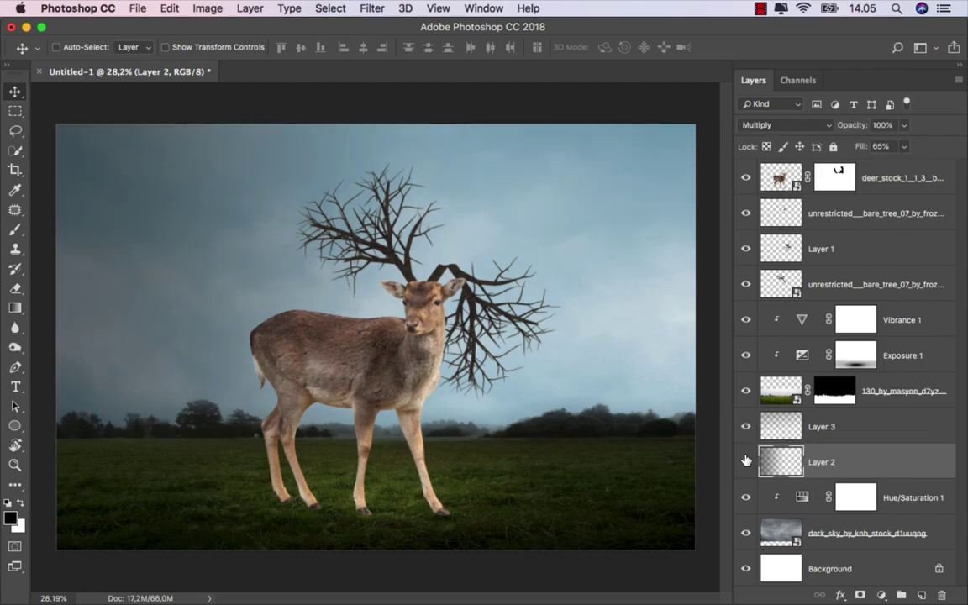
{"action": "left_click", "coordinate": [904, 146]}
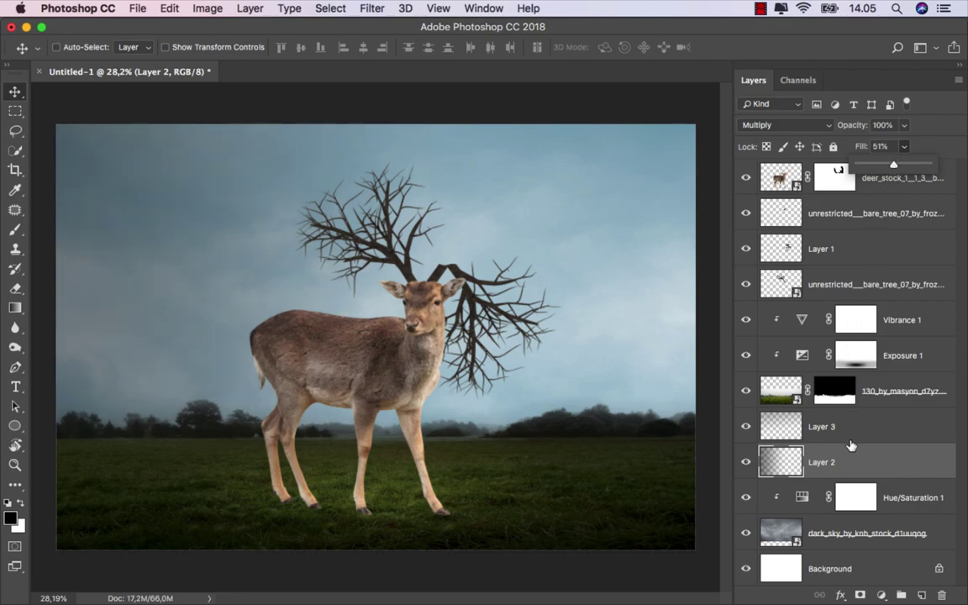
{"action": "left_click", "coordinate": [844, 468]}
Create a new layer named 'color' above Vibrance 1
{"action": "left_click", "coordinate": [819, 319]}
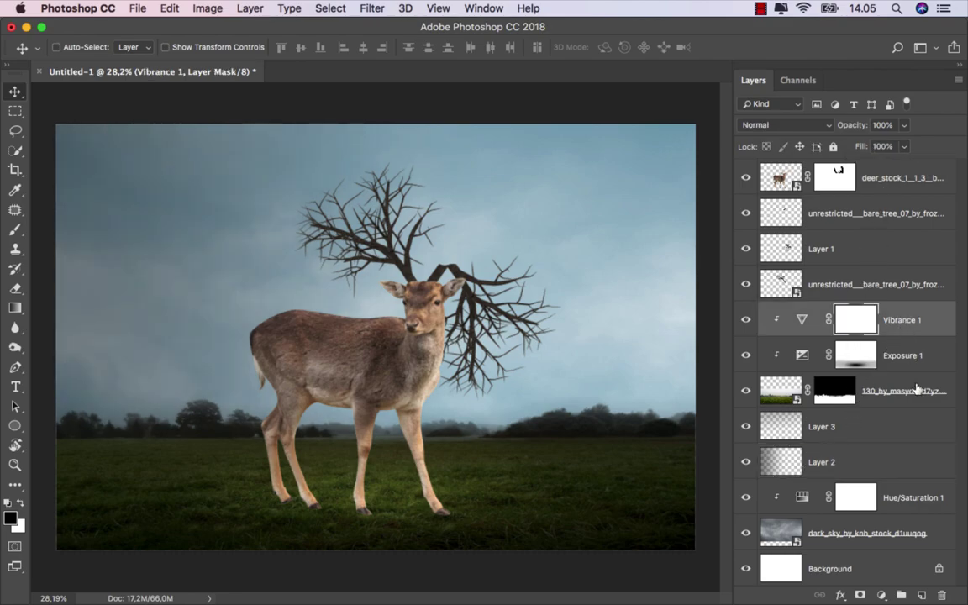
{"action": "left_click", "coordinate": [922, 595]}
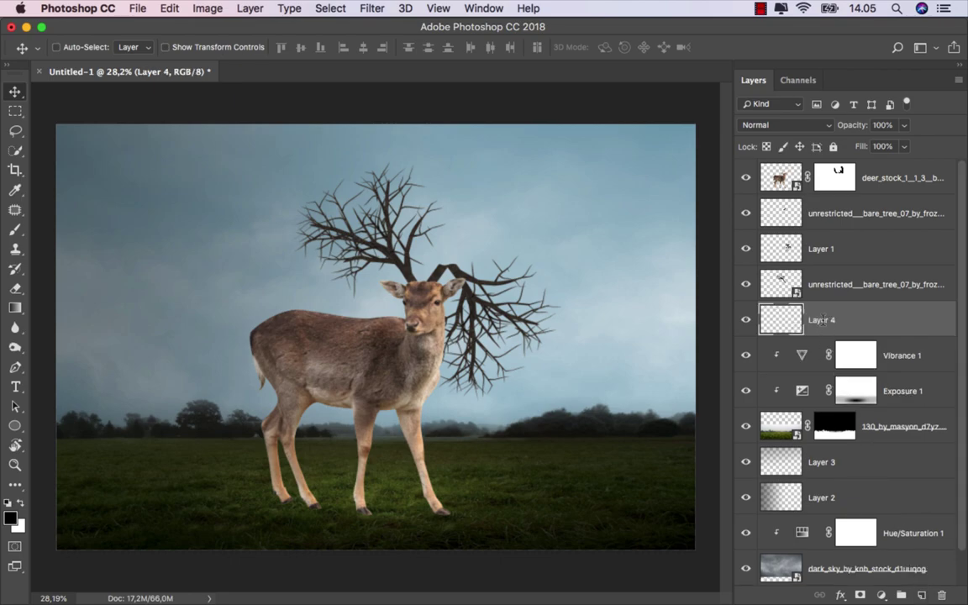
{"action": "type", "text": "color"}
{"action": "key", "text": "Return"}
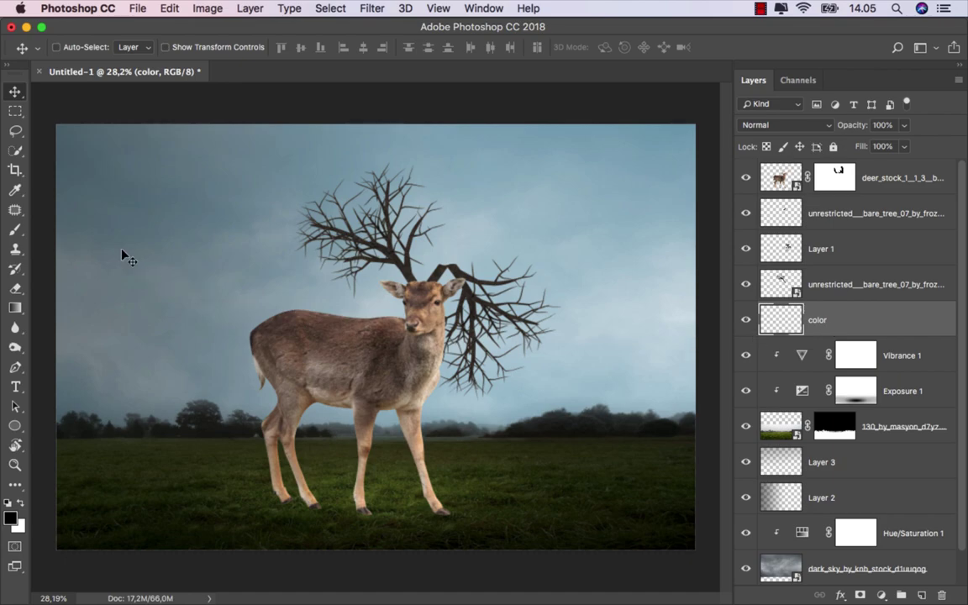
Set the brush foreground colour to orange-yellow #ffba00
{"action": "left_click", "coordinate": [15, 229]}
{"action": "left_click", "coordinate": [67, 210]}
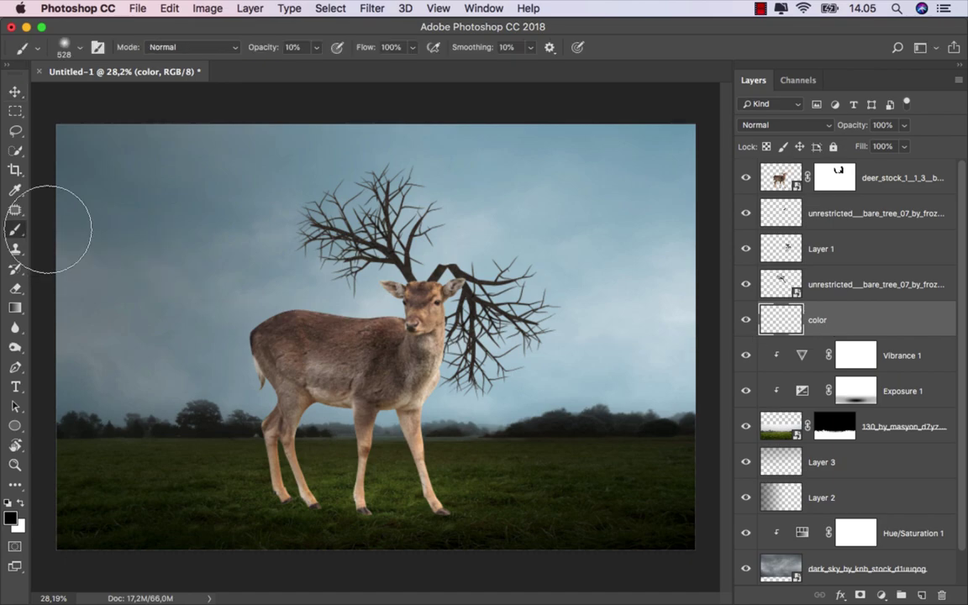
{"action": "left_click", "coordinate": [11, 519]}
{"action": "type", "text": "ff0000"}
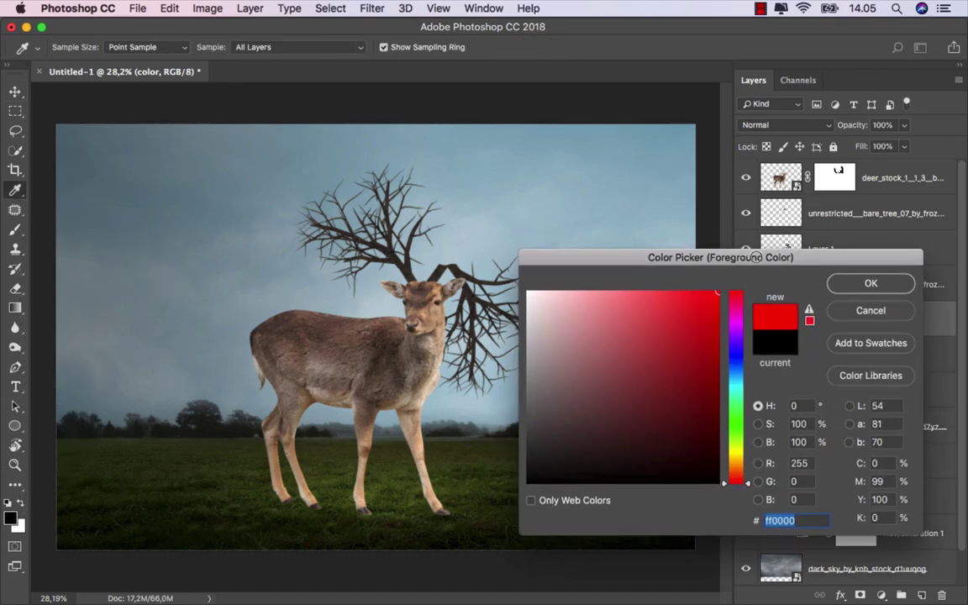
{"action": "left_click_drag", "start_coordinate": [755, 257], "coordinate": [727, 215]}
{"action": "left_click_drag", "start_coordinate": [705, 424], "coordinate": [711, 420]}
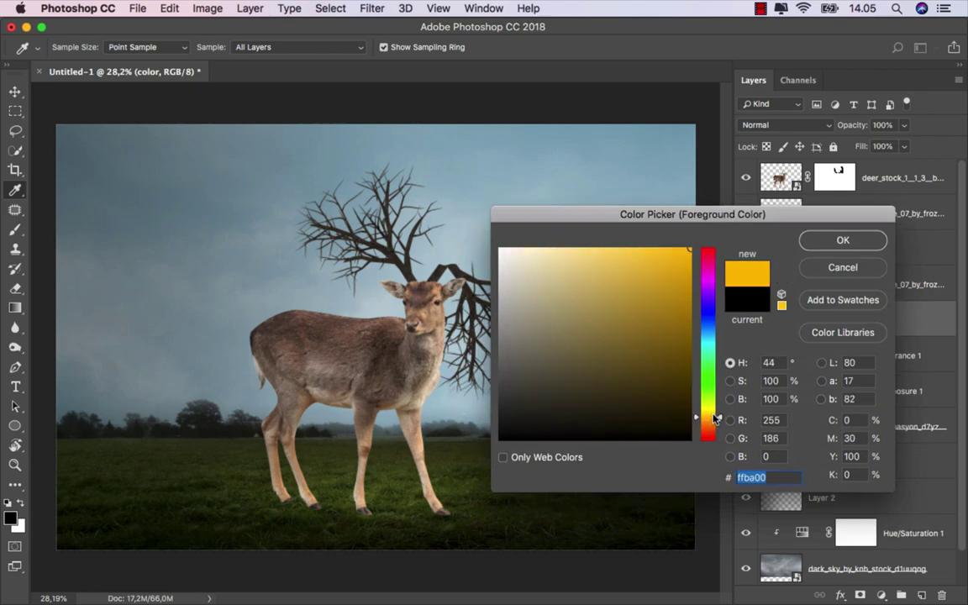
{"action": "left_click", "coordinate": [843, 240]}
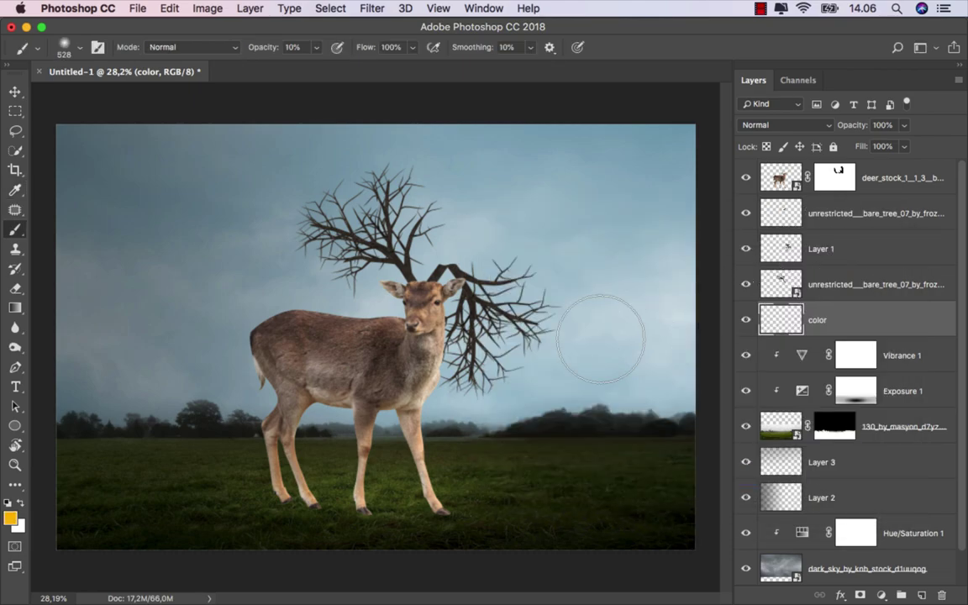
Paint a soft orange glow behind the antlers with a 1000 px brush at 100% opacity
{"action": "left_click", "coordinate": [316, 48]}
{"action": "left_click_drag", "start_coordinate": [313, 65], "coordinate": [405, 72]}
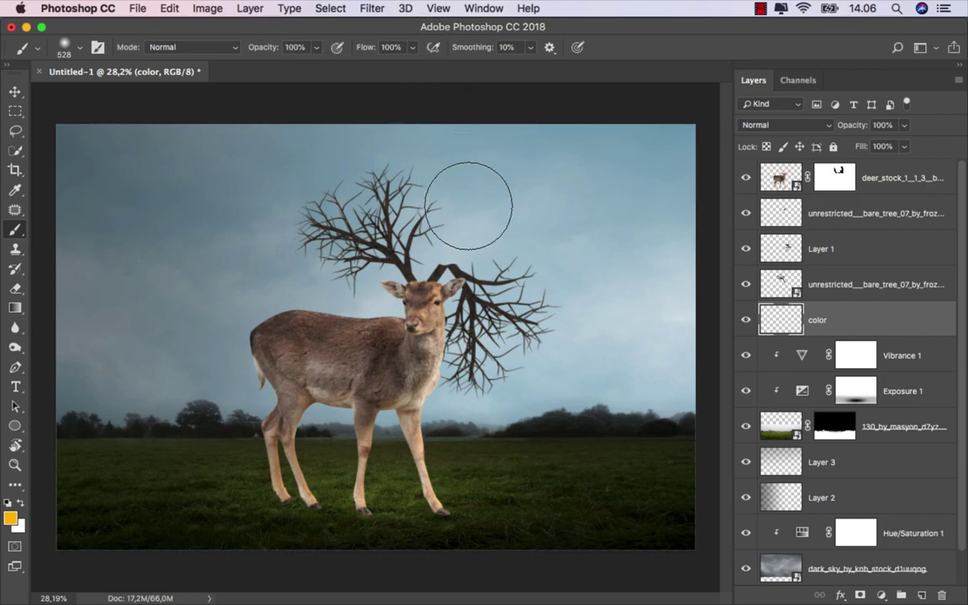
{"action": "key", "text": "bracketright"}
{"action": "key", "text": "bracketright"}
{"action": "key", "text": "bracketright"}
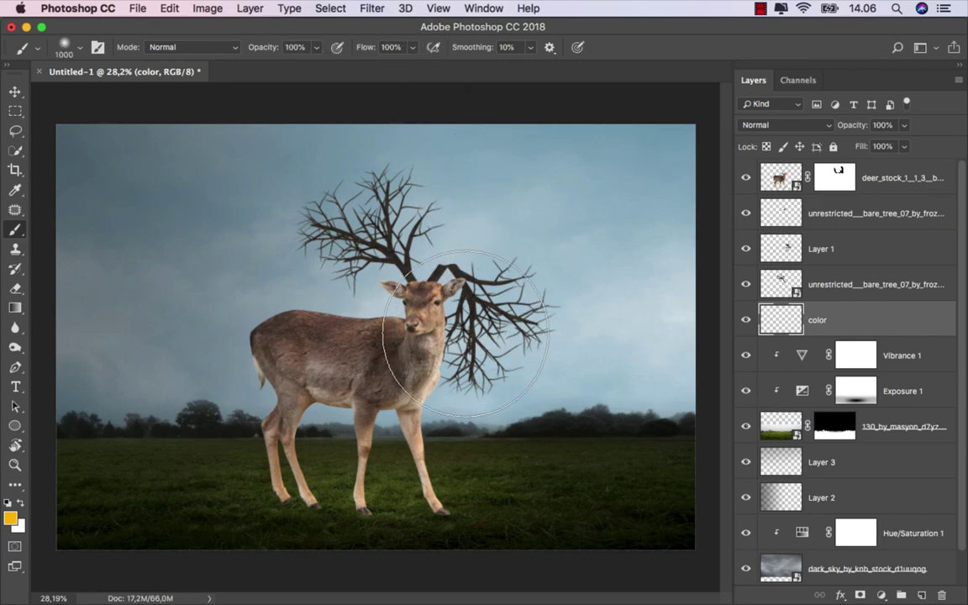
{"action": "left_click", "coordinate": [471, 336]}
Shift the glow lower behind the deer and set the layer to Soft Light
{"action": "left_click", "coordinate": [14, 94]}
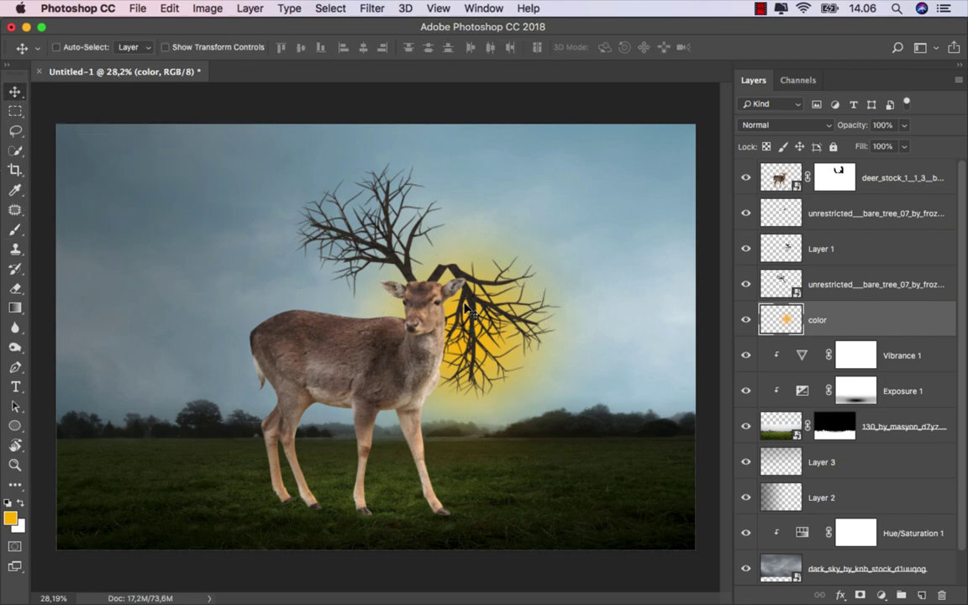
{"action": "left_click_drag", "start_coordinate": [456, 305], "coordinate": [460, 359]}
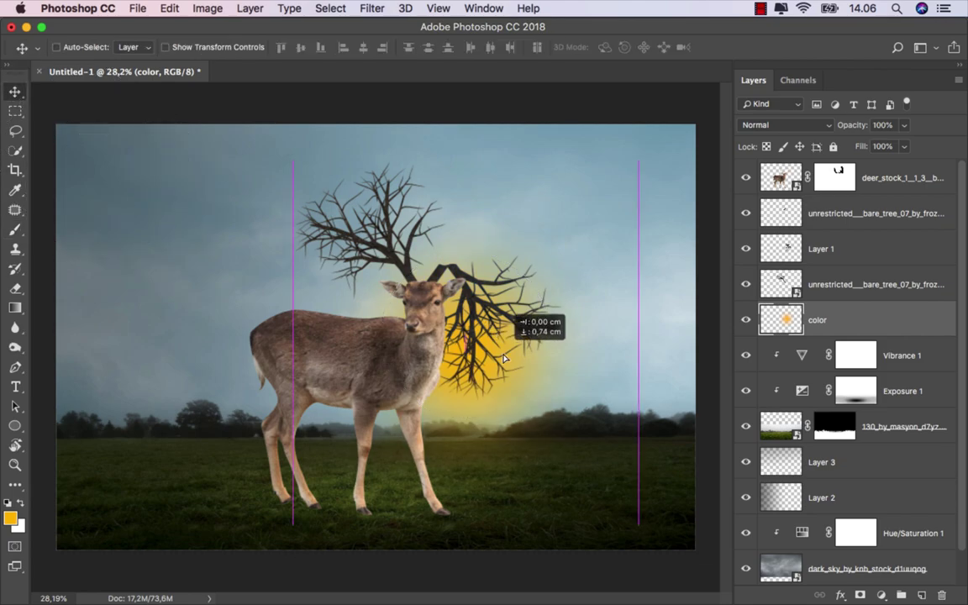
{"action": "left_click", "coordinate": [787, 126]}
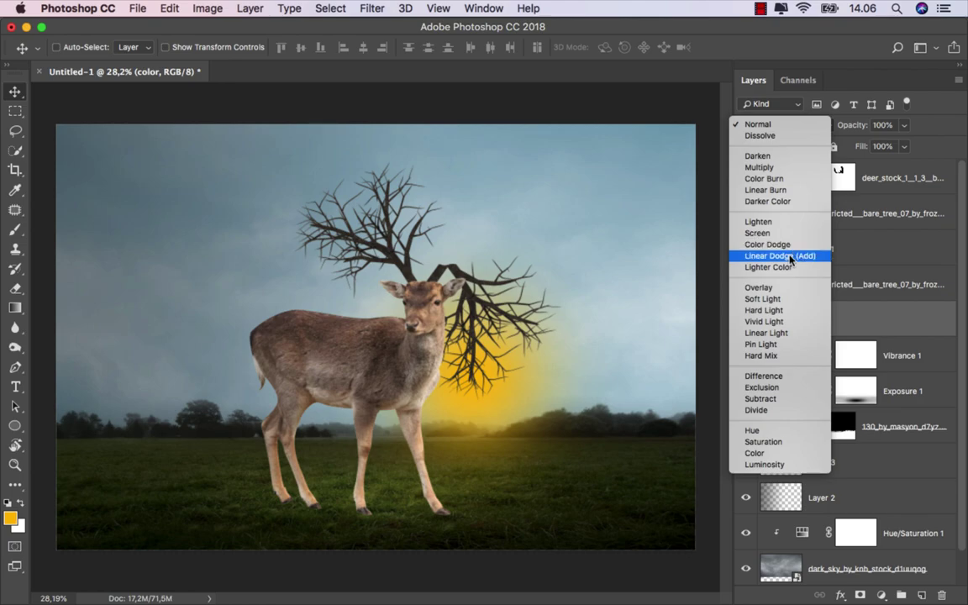
{"action": "left_click", "coordinate": [782, 300]}
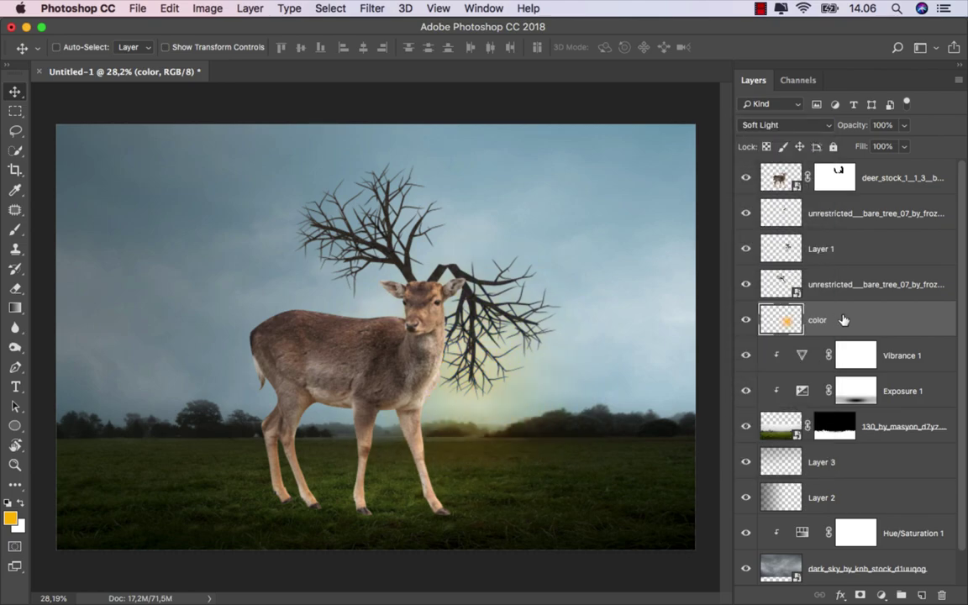
Transform the glow to about 235% × 133% and raise it along the horizon
{"action": "key", "text": "ctrl+t"}
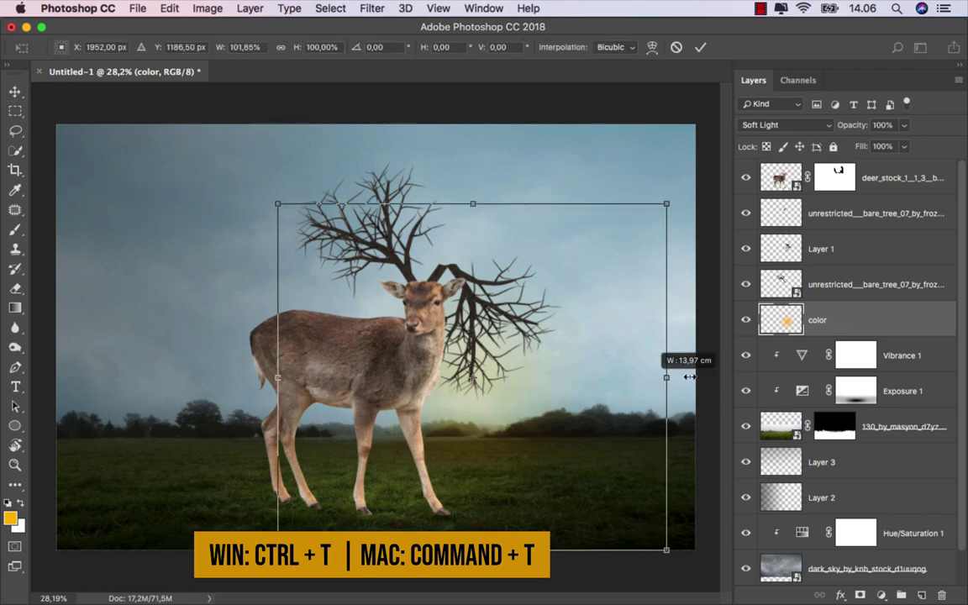
{"action": "left_click_drag", "start_coordinate": [665, 378], "coordinate": [714, 370]}
{"action": "left_click_drag", "start_coordinate": [474, 343], "coordinate": [480, 391]}
{"action": "scroll", "coordinate": [479, 371], "scroll_direction": "down", "scroll_amount": 1}
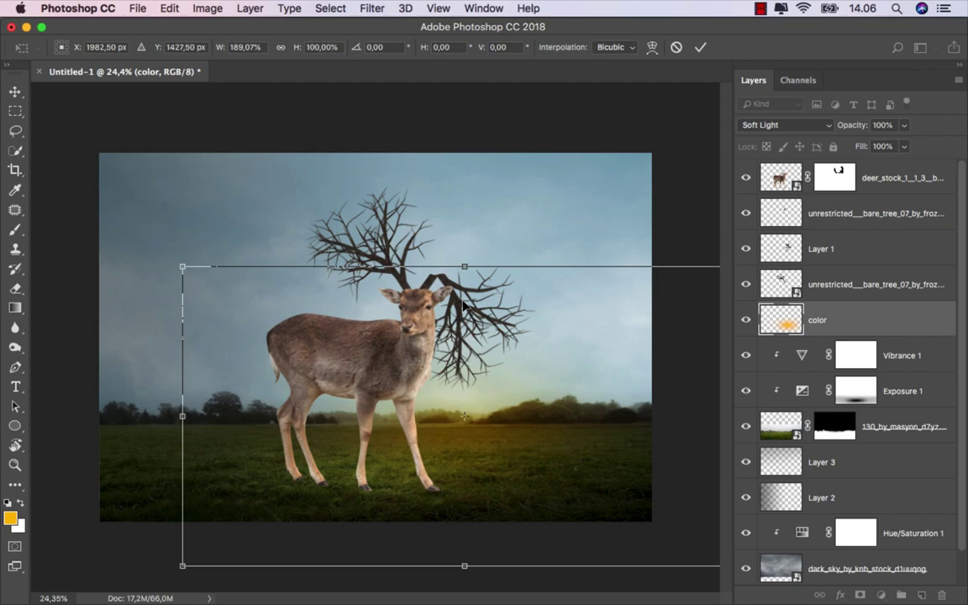
{"action": "left_click_drag", "start_coordinate": [182, 266], "coordinate": [113, 228]}
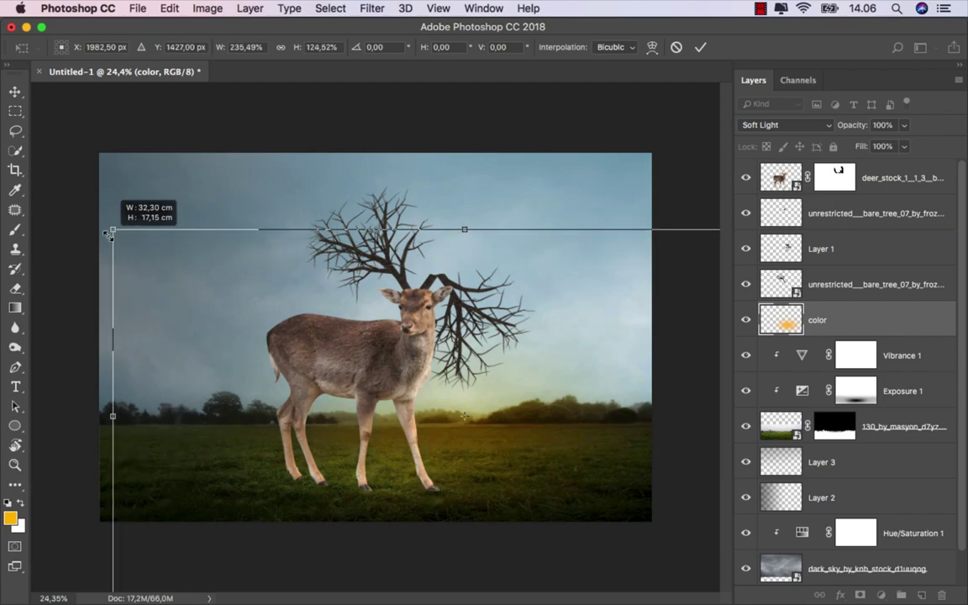
{"action": "left_click_drag", "start_coordinate": [438, 358], "coordinate": [433, 346]}
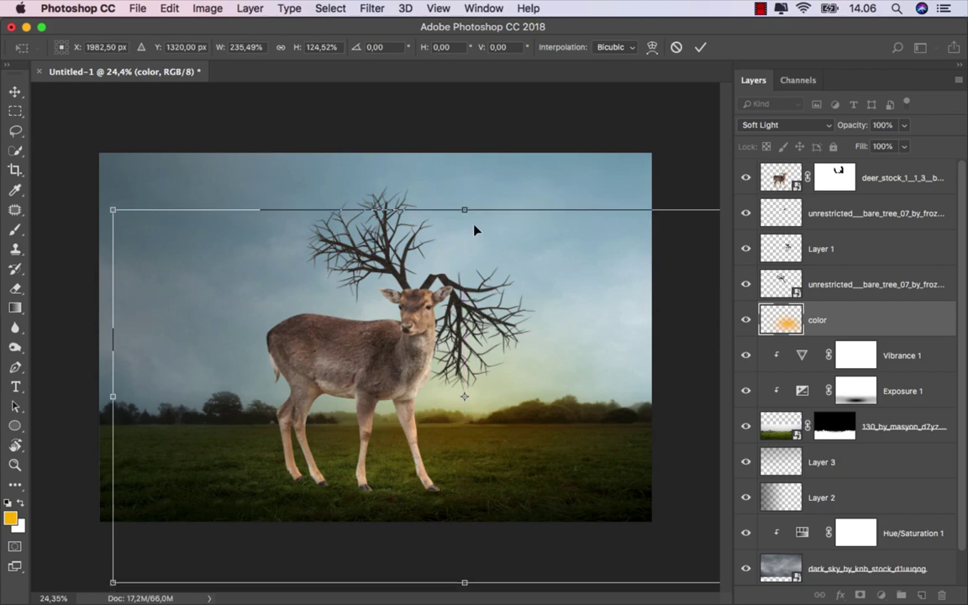
{"action": "left_click_drag", "start_coordinate": [465, 215], "coordinate": [465, 185]}
{"action": "left_click_drag", "start_coordinate": [467, 262], "coordinate": [466, 254]}
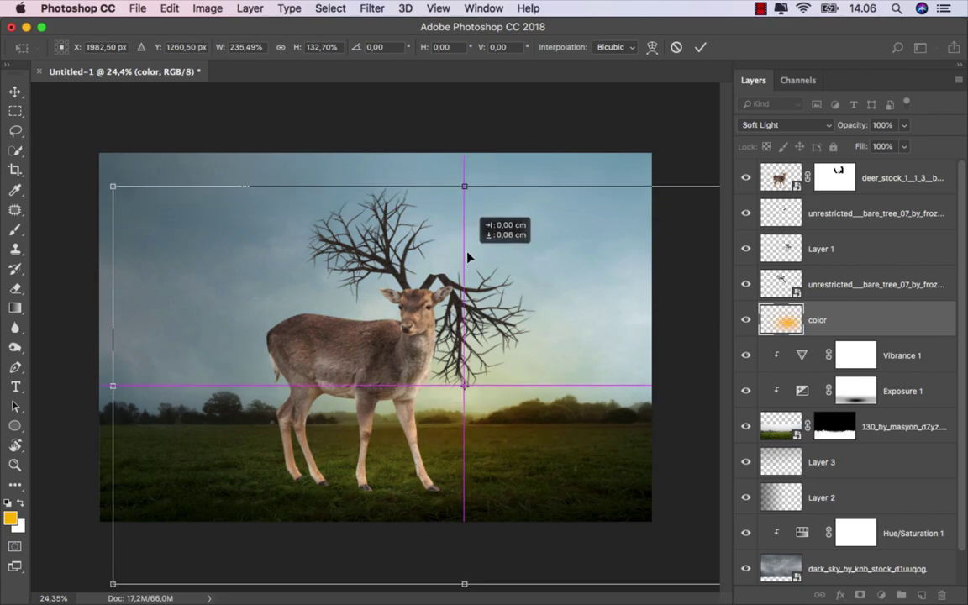
{"action": "key", "text": "Return"}
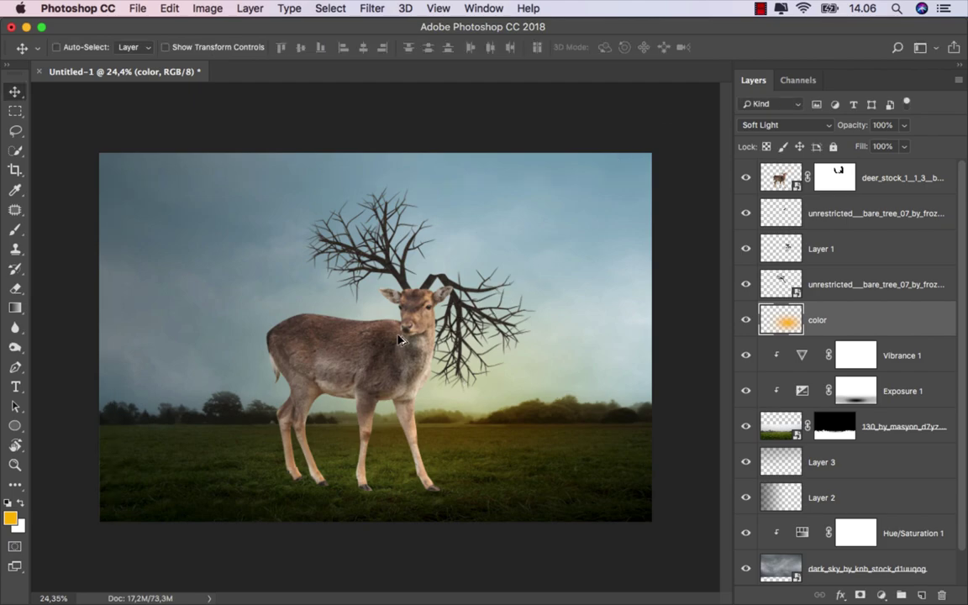
{"action": "scroll", "coordinate": [385, 342], "scroll_direction": "up", "scroll_amount": 3}
Compare the existing glow, then create a new empty layer named 'light' above color
{"action": "left_click", "coordinate": [745, 319]}
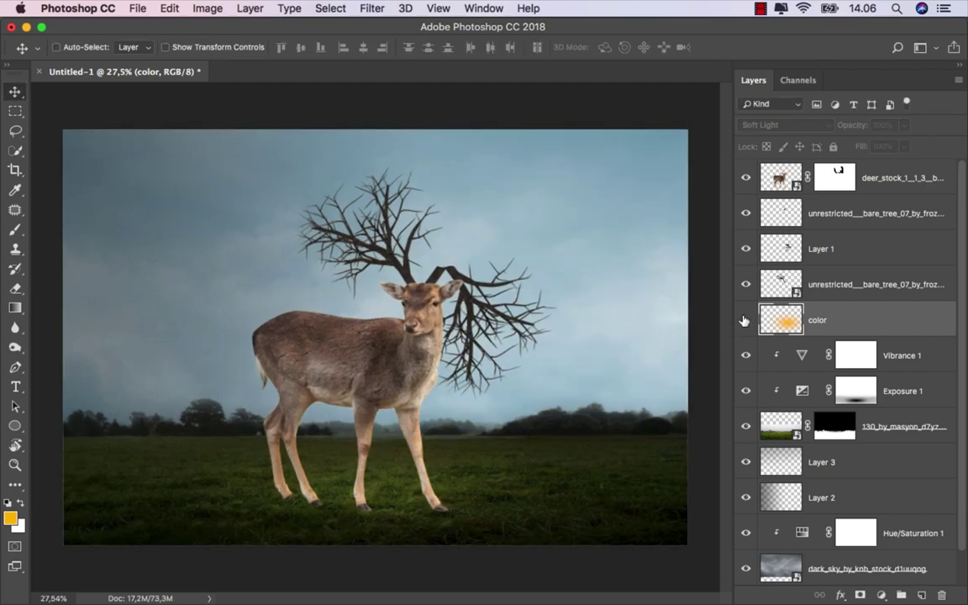
{"action": "left_click", "coordinate": [745, 319]}
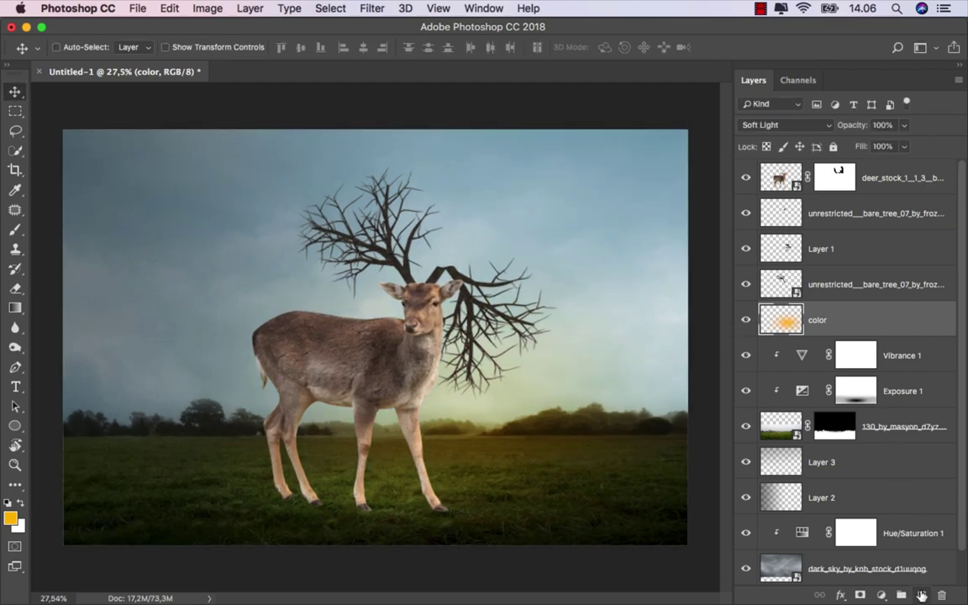
{"action": "key", "text": "ctrl+shift+alt+n"}
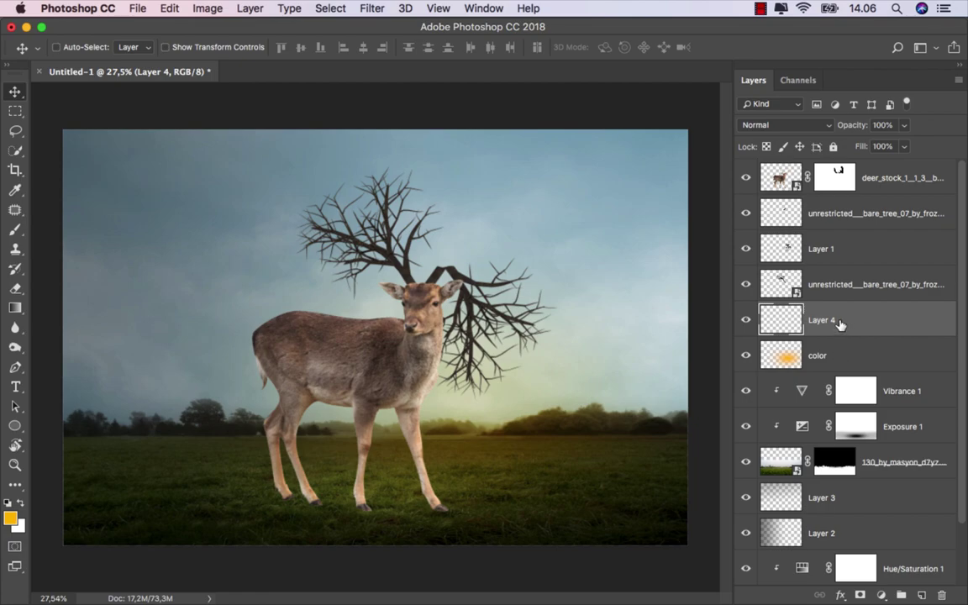
{"action": "key", "text": "BackSpace"}
{"action": "type", "text": "light"}
{"action": "key", "text": "Return"}
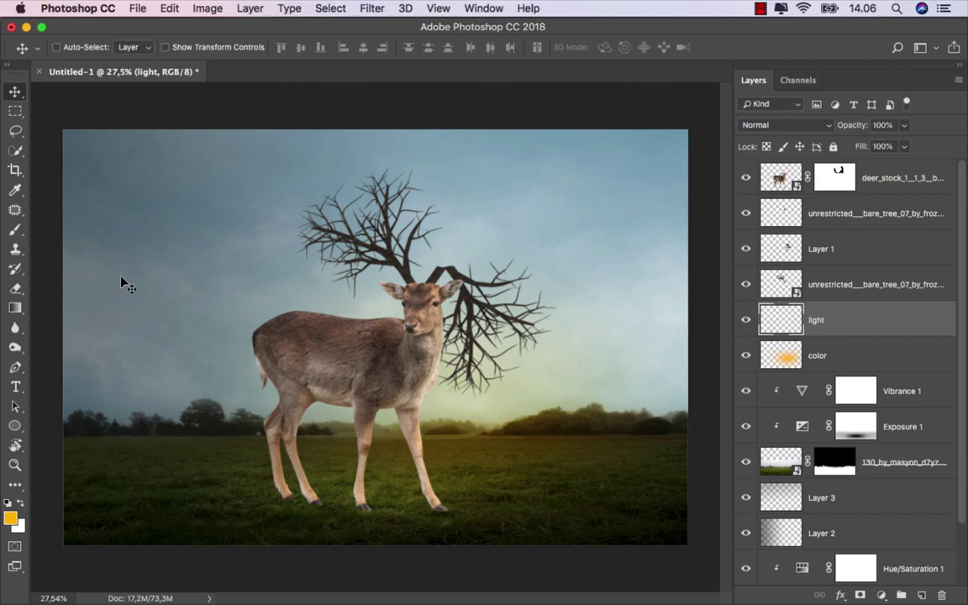
Select the Brush and sample a pale grey from the sky as the foreground colour
{"action": "left_click", "coordinate": [15, 230]}
{"action": "left_click", "coordinate": [68, 229]}
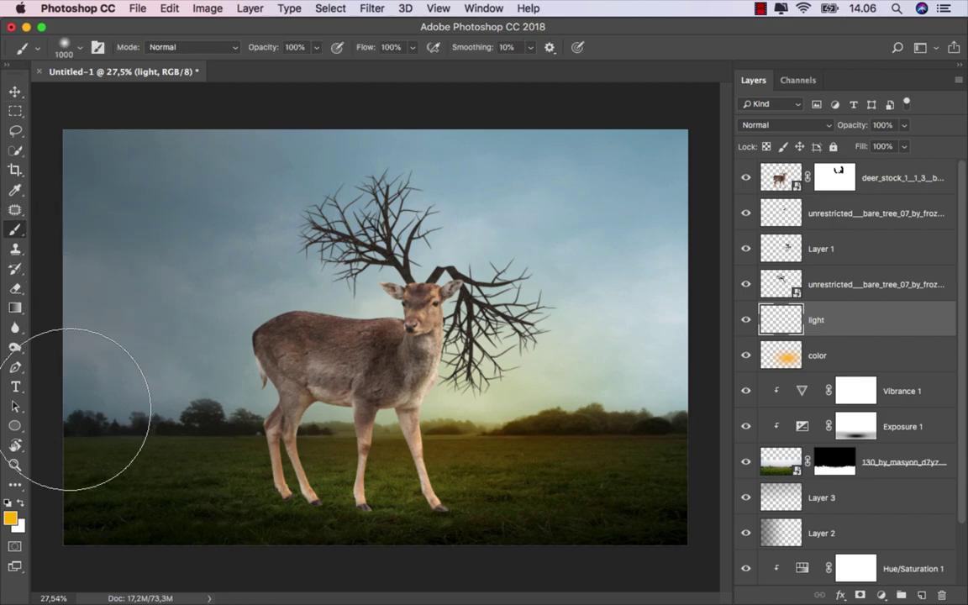
{"action": "left_click", "coordinate": [10, 518]}
{"action": "left_click", "coordinate": [250, 237]}
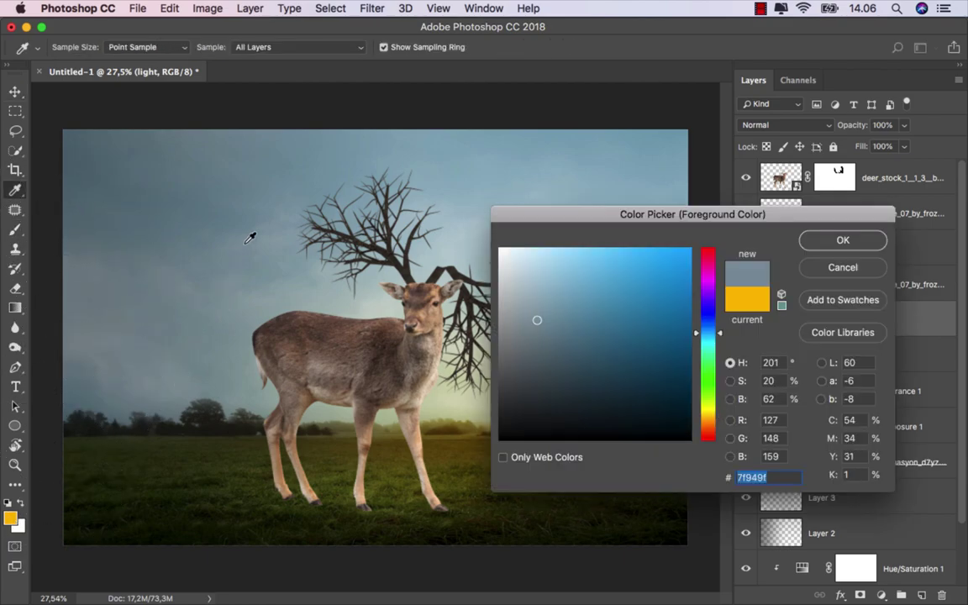
{"action": "left_click", "coordinate": [245, 248]}
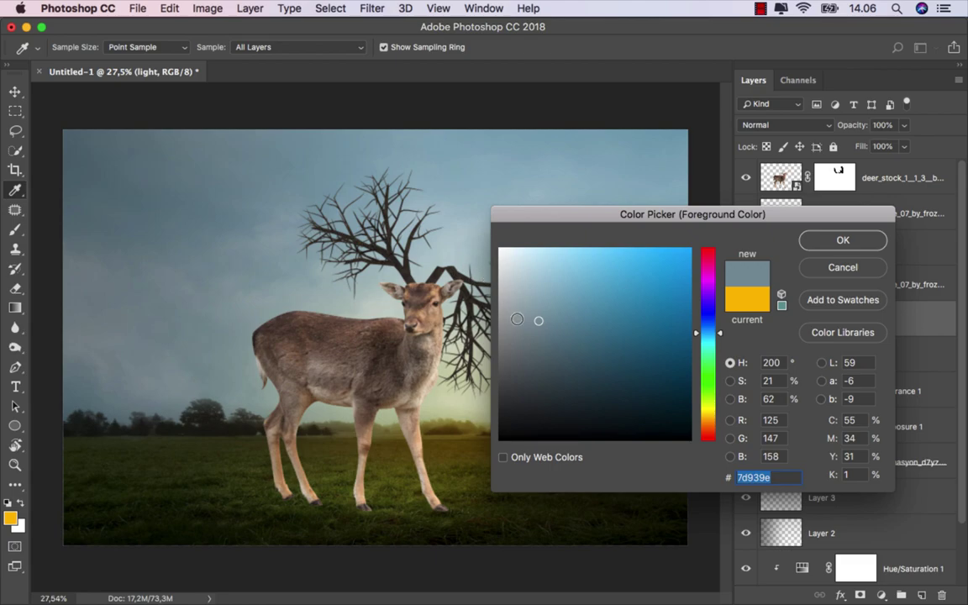
{"action": "left_click", "coordinate": [460, 290]}
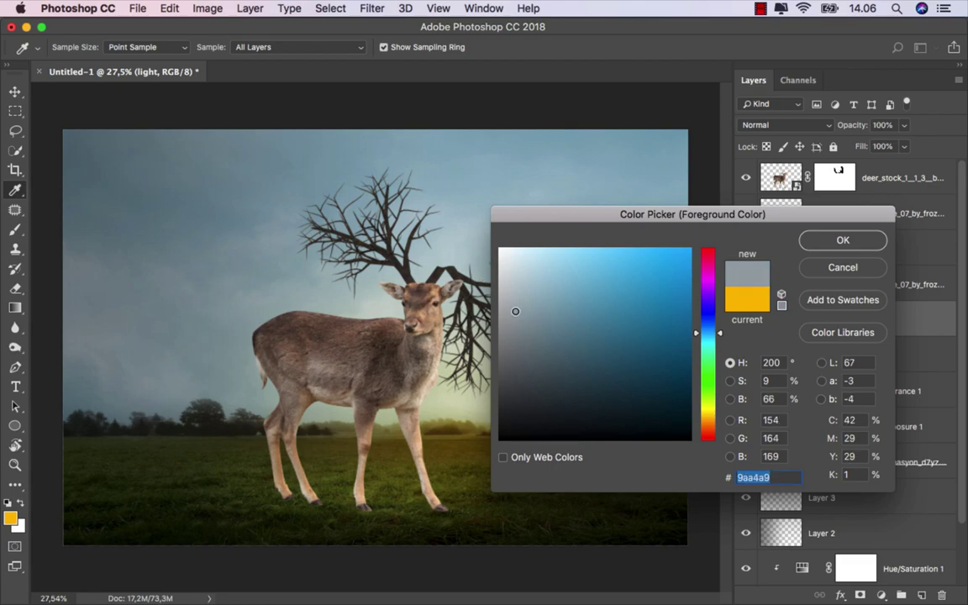
{"action": "left_click", "coordinate": [842, 240]}
{"action": "key", "text": "b"}
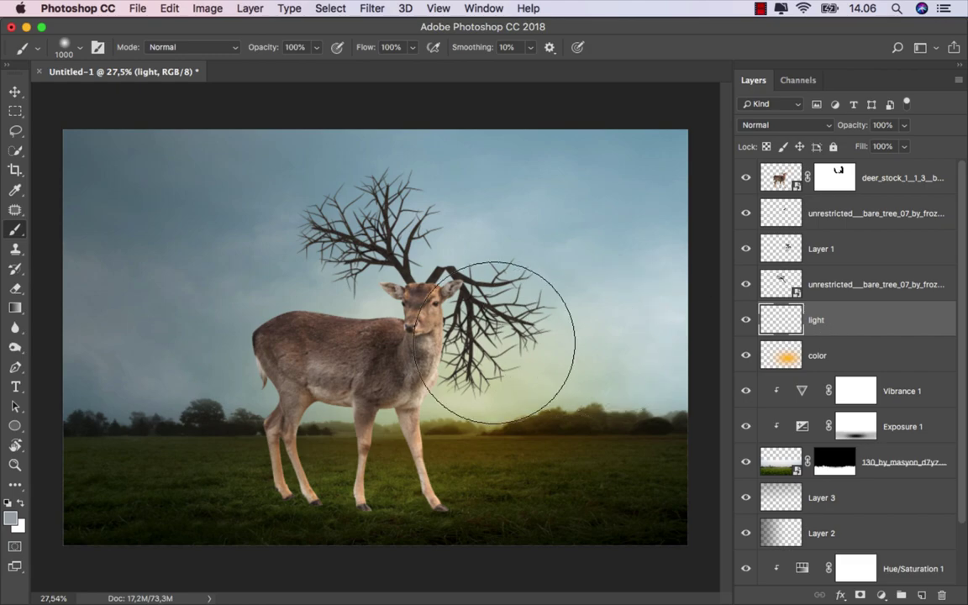
Paint a soft grey dab behind the antlers and blend the layer as Linear Dodge (Add)
{"action": "left_click", "coordinate": [494, 343]}
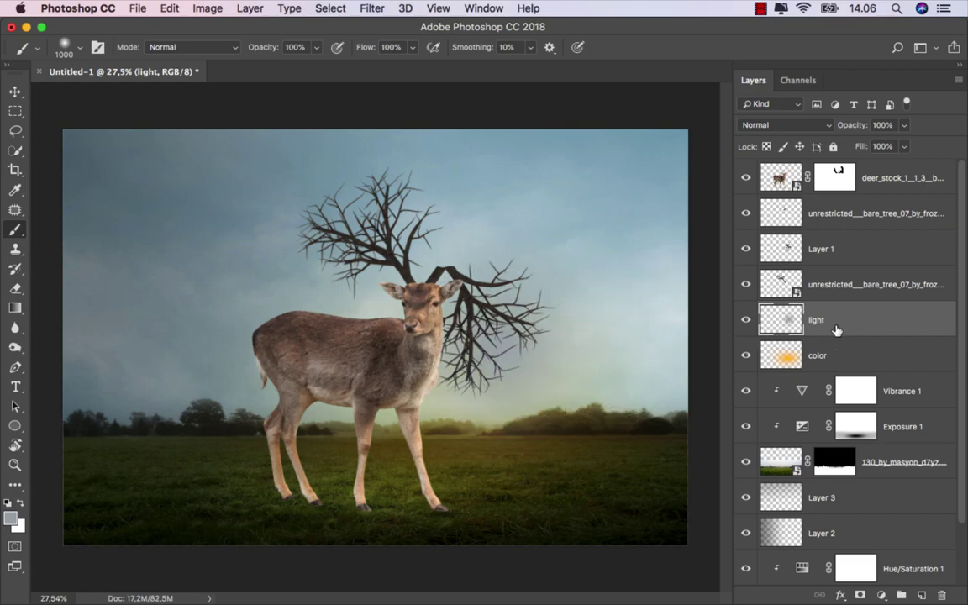
{"action": "left_click", "coordinate": [766, 126]}
{"action": "left_click", "coordinate": [788, 257]}
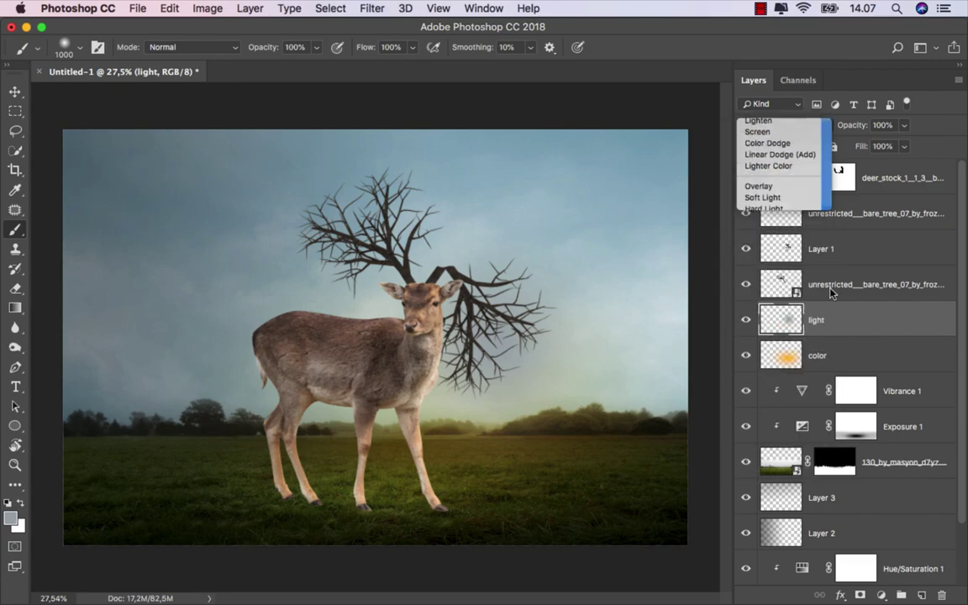
Free-transform the glow to about 203% wide and 78% tall, shifting it lower
{"action": "key", "text": "v"}
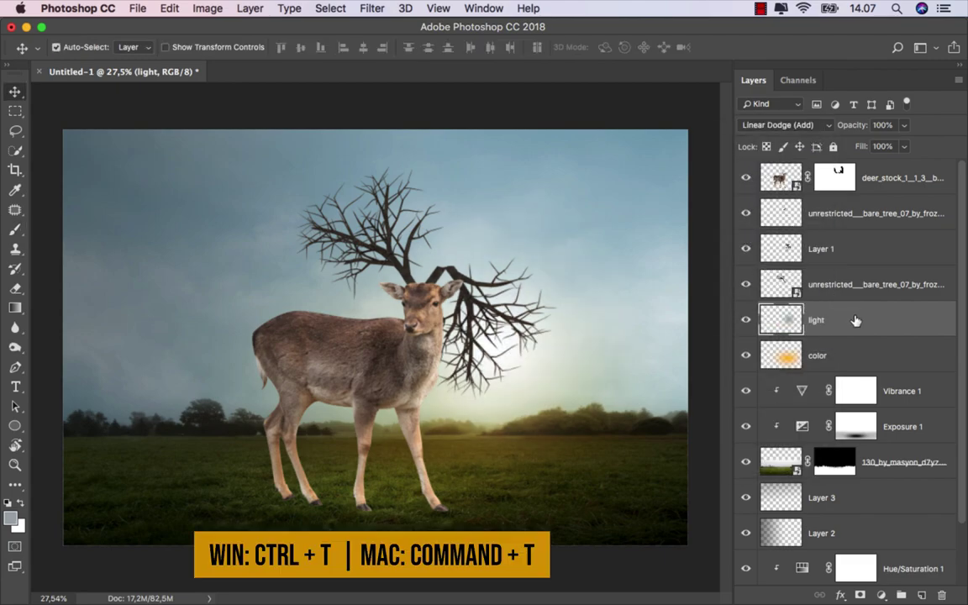
{"action": "key", "text": "super+t"}
{"action": "scroll", "coordinate": [519, 383], "scroll_direction": "down", "scroll_amount": 1}
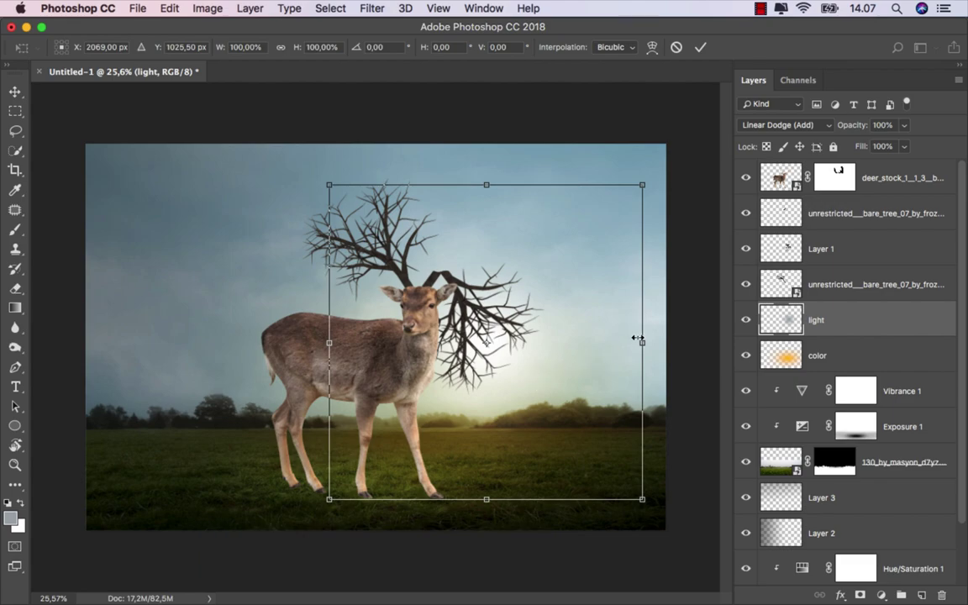
{"action": "mouse_move", "coordinate": [642, 343]}
{"action": "left_mouse_down"}
{"action": "mouse_move", "coordinate": [783, 321]}
{"action": "mouse_move", "coordinate": [797, 290]}
{"action": "left_mouse_up"}
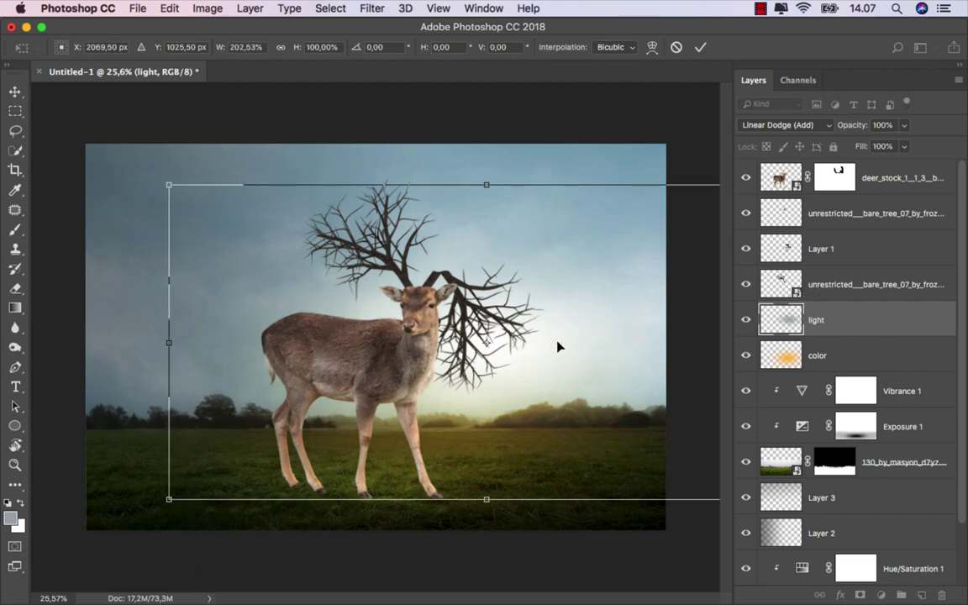
{"action": "mouse_move", "coordinate": [557, 345]}
{"action": "left_mouse_down"}
{"action": "mouse_move", "coordinate": [538, 372]}
{"action": "mouse_move", "coordinate": [536, 361]}
{"action": "left_mouse_up"}
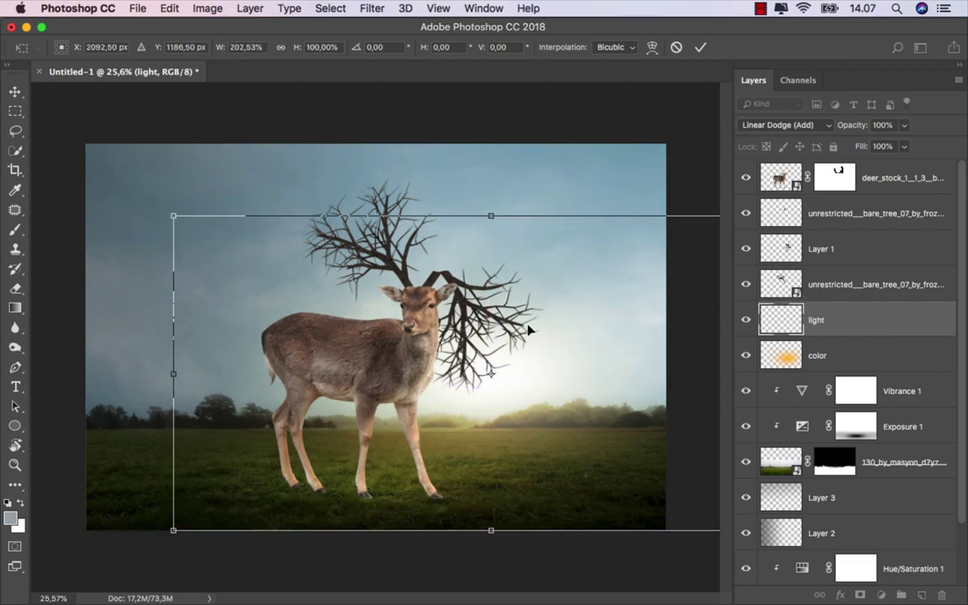
{"action": "left_click_drag", "start_coordinate": [490, 216], "coordinate": [491, 270]}
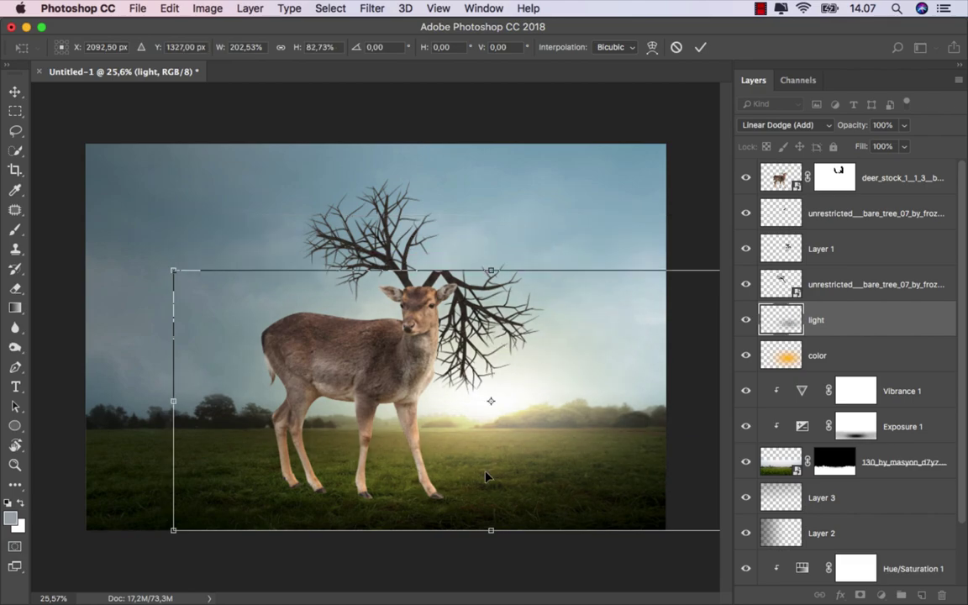
{"action": "left_click_drag", "start_coordinate": [489, 529], "coordinate": [489, 515]}
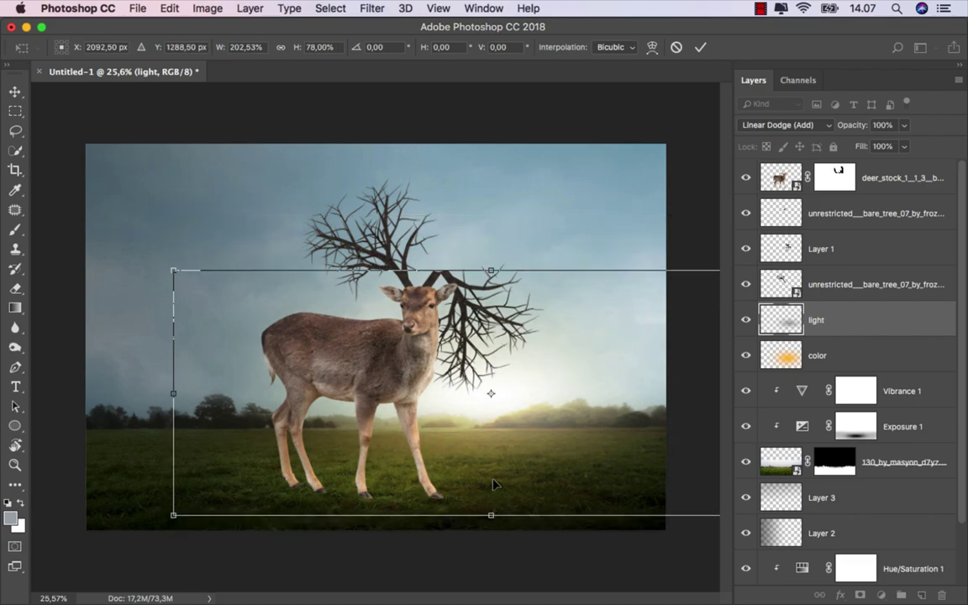
Lower the light layer's Fill to 60%, commit the transform, and nudge the glow into place
{"action": "left_click_drag", "start_coordinate": [904, 147], "coordinate": [875, 174]}
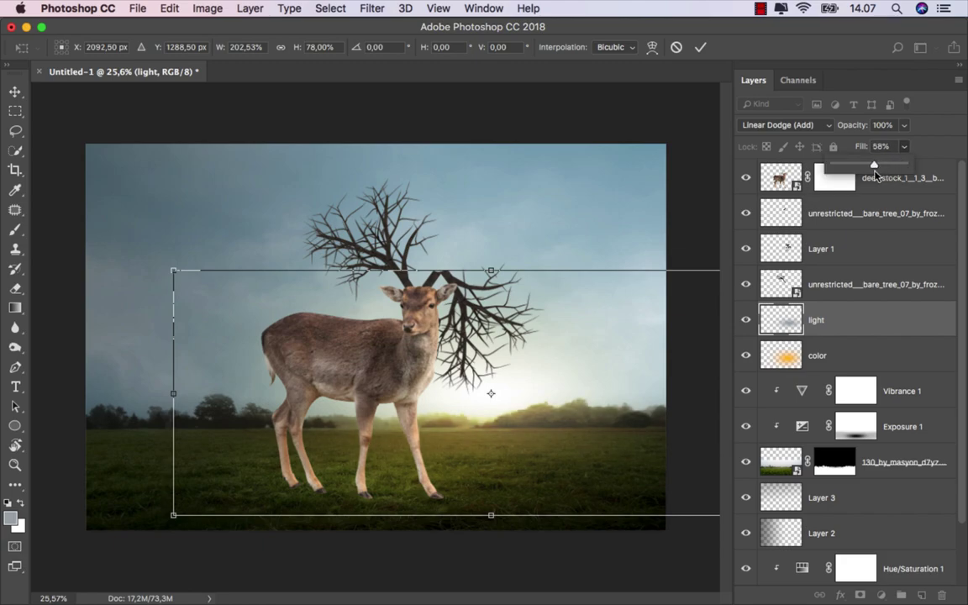
{"action": "left_click", "coordinate": [700, 47]}
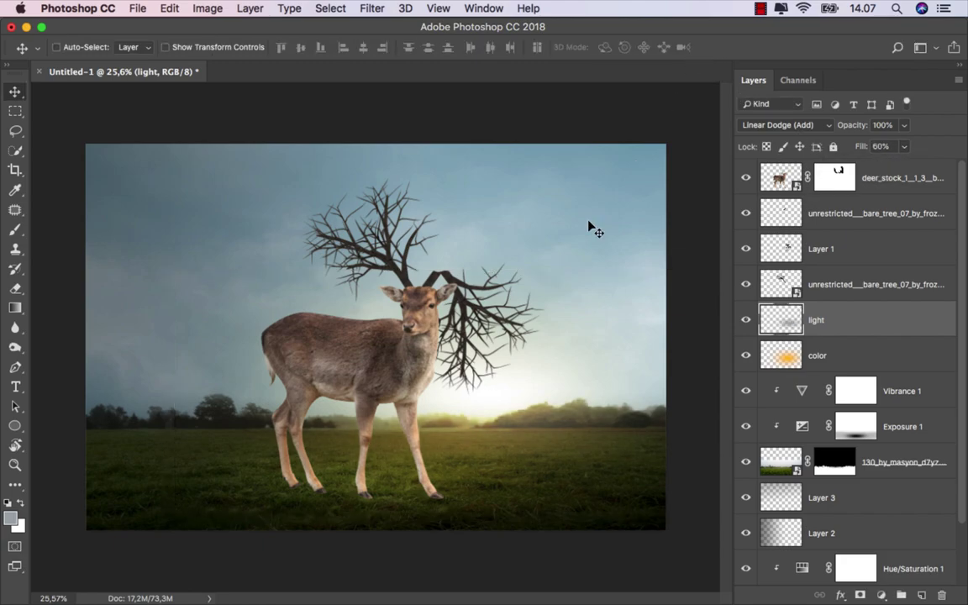
{"action": "left_click_drag", "start_coordinate": [470, 372], "coordinate": [464, 389]}
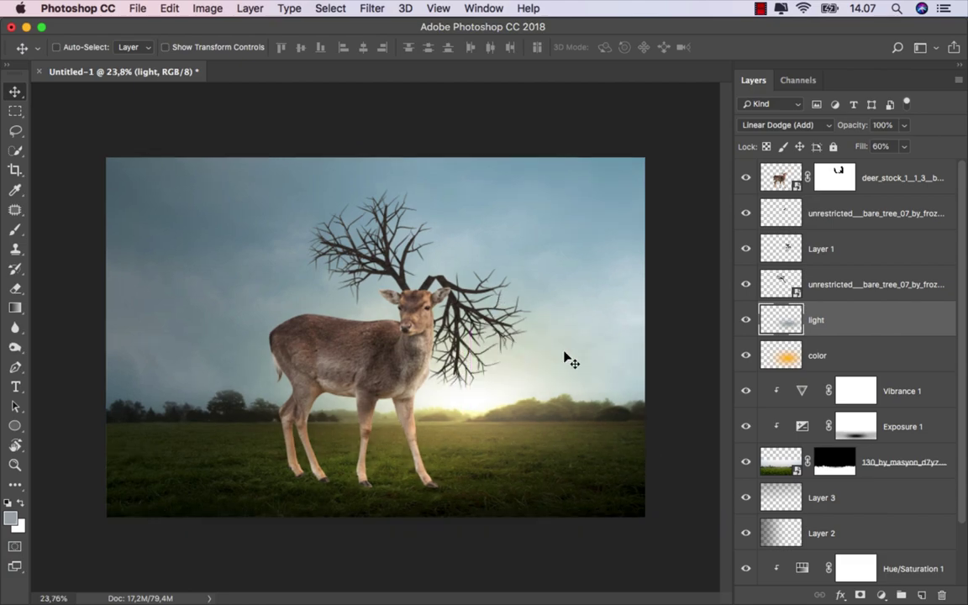
{"action": "left_click", "coordinate": [744, 320]}
{"action": "left_click", "coordinate": [744, 321]}
{"action": "scroll", "coordinate": [562, 379], "scroll_direction": "up", "scroll_amount": 1}
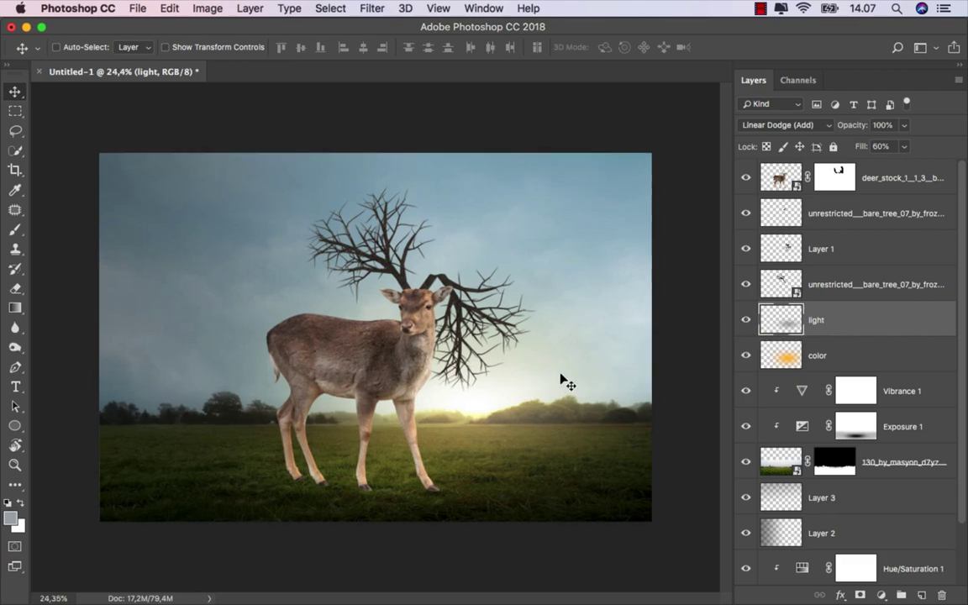
Select both bare_tree layers with Layer 1 between them and group them into Group 1
{"action": "left_click", "coordinate": [851, 286]}
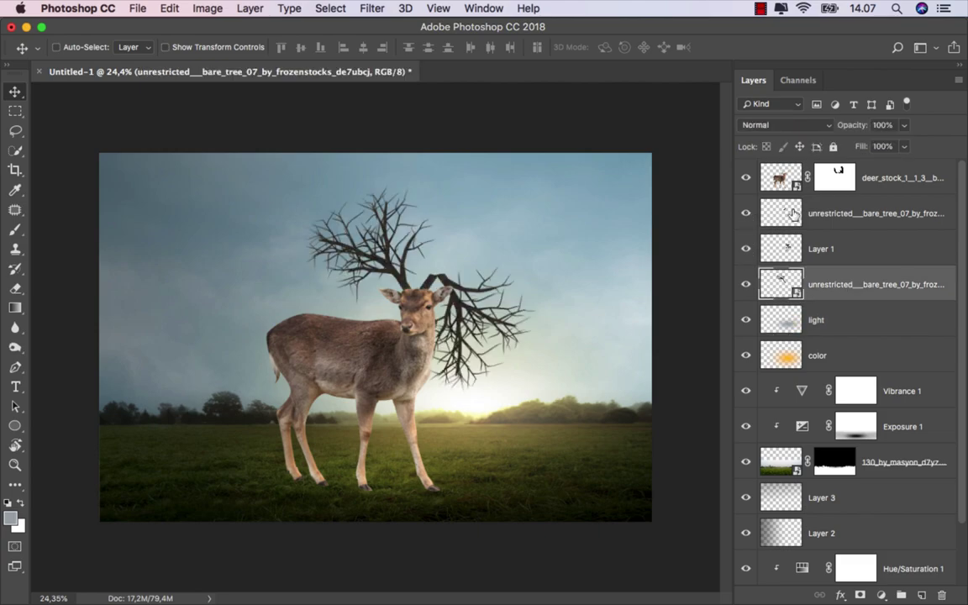
{"action": "left_click", "coordinate": [865, 212]}
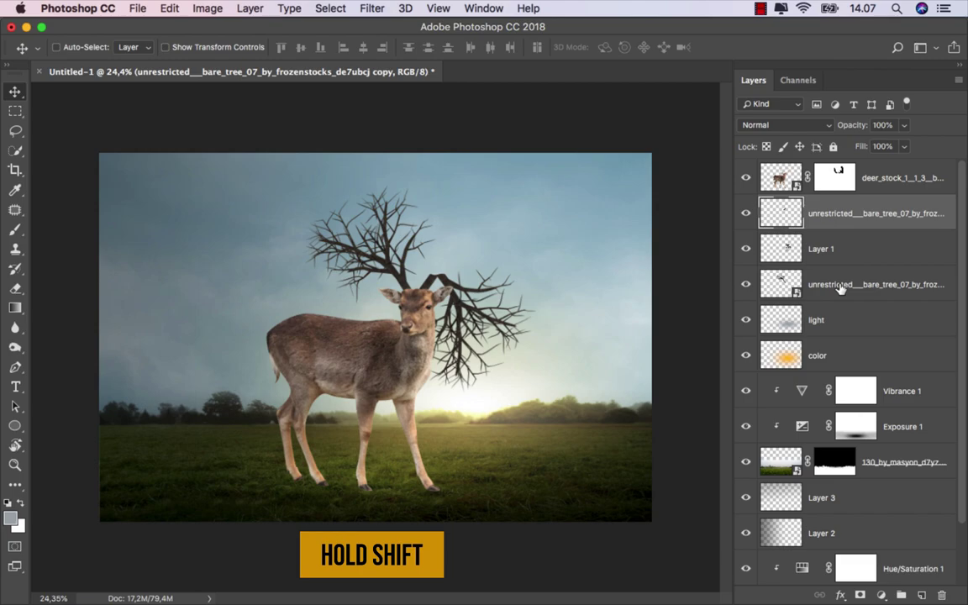
{"action": "left_click", "coordinate": [841, 289], "text": "shift"}
{"action": "right_click", "coordinate": [849, 220]}
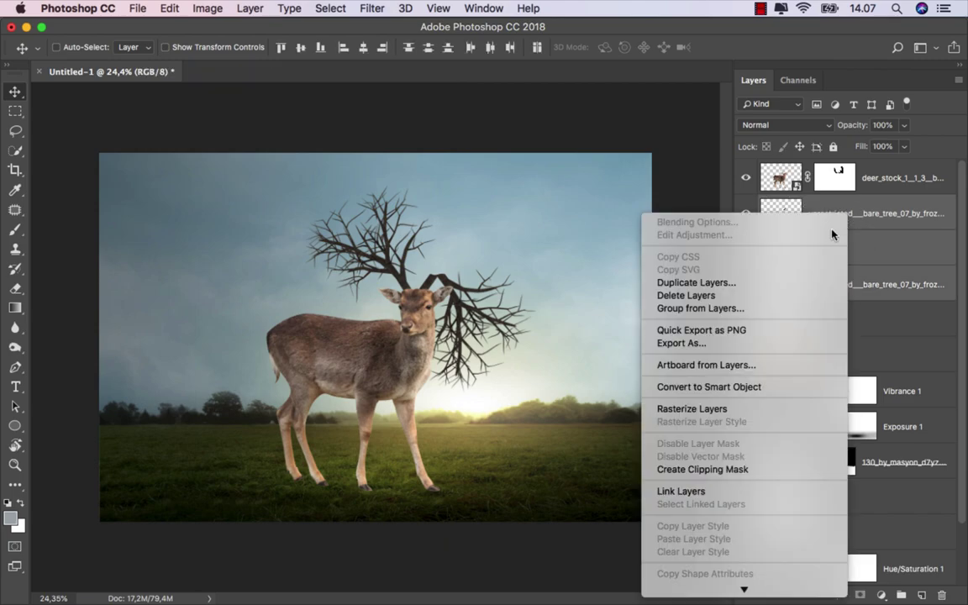
{"action": "left_click", "coordinate": [750, 308]}
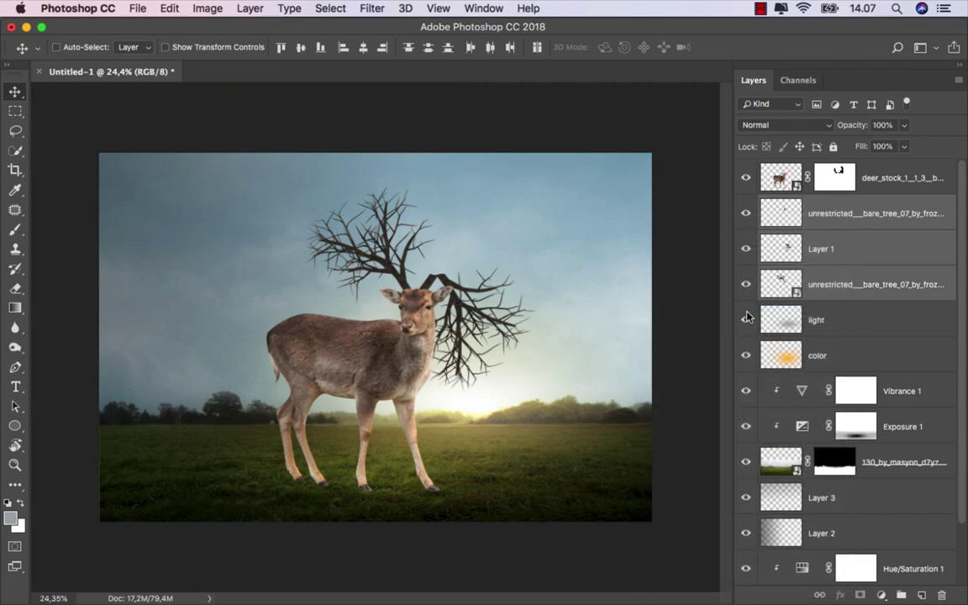
{"action": "left_click", "coordinate": [675, 365]}
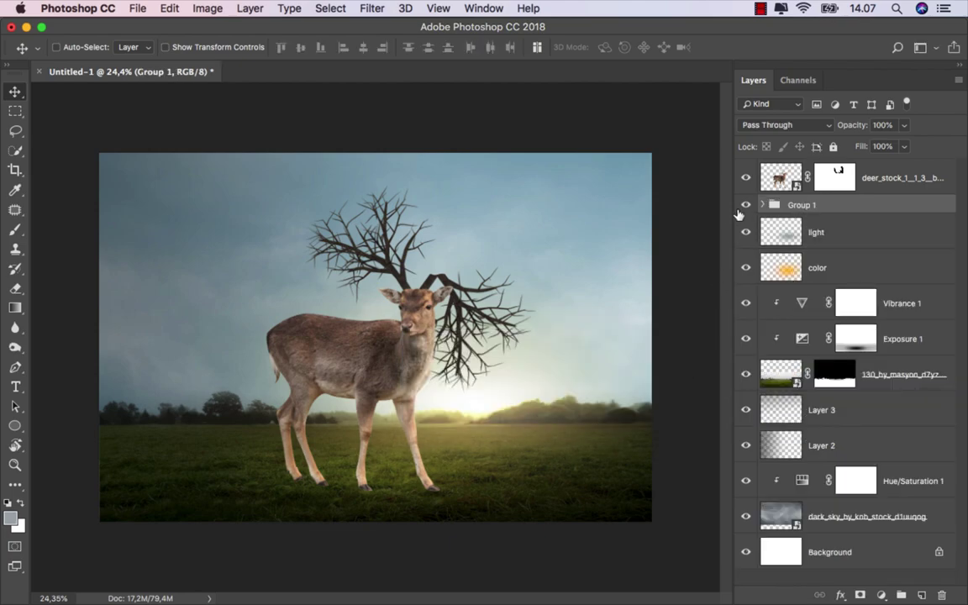
{"action": "left_click", "coordinate": [745, 206]}
{"action": "left_click", "coordinate": [747, 210]}
{"action": "scroll", "coordinate": [394, 317], "scroll_direction": "up", "scroll_amount": 2}
{"action": "scroll", "coordinate": [394, 318], "scroll_direction": "up", "scroll_amount": 1}
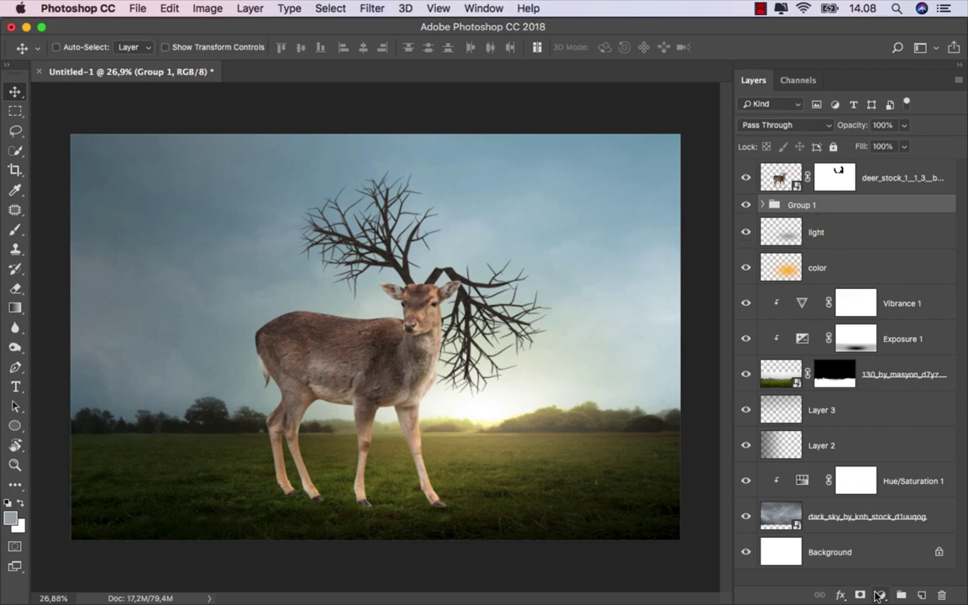
Add a Selective Color adjustment clipped to Group 1 with Neutrals Black at -44
{"action": "left_click", "coordinate": [880, 595]}
{"action": "left_click", "coordinate": [882, 564]}
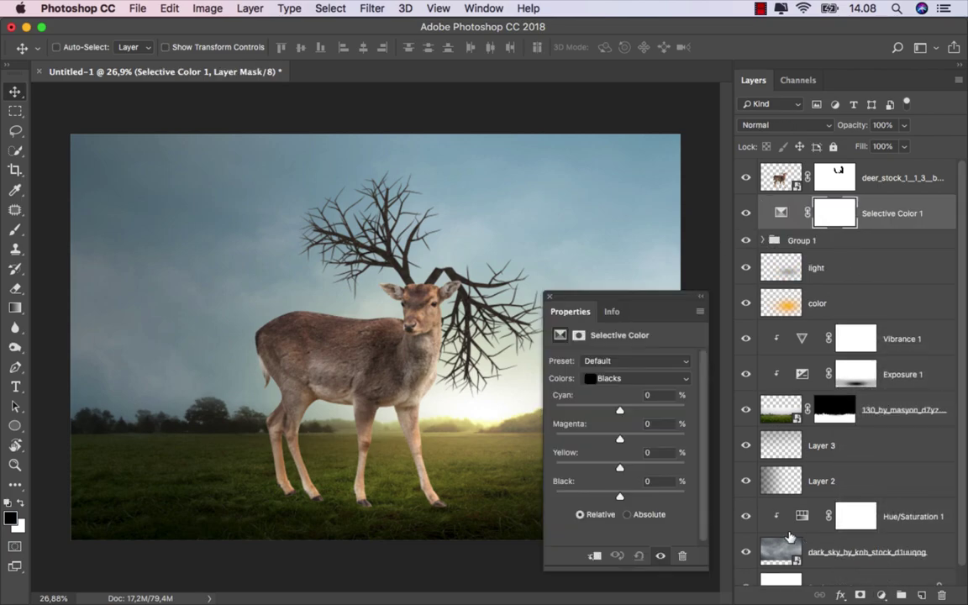
{"action": "left_click", "coordinate": [594, 554]}
{"action": "left_click_drag", "start_coordinate": [648, 307], "coordinate": [674, 301]}
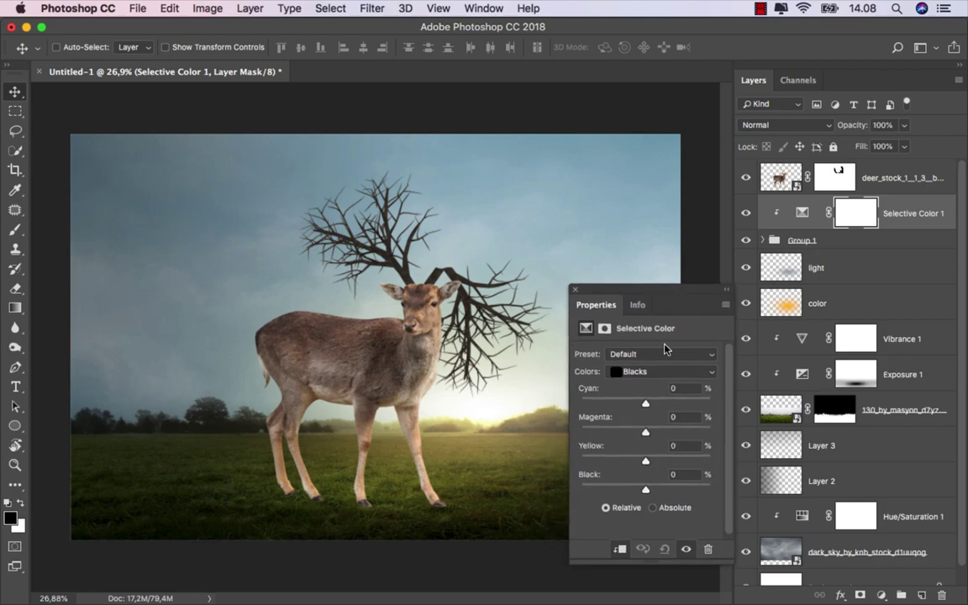
{"action": "left_click", "coordinate": [659, 370]}
{"action": "left_click", "coordinate": [654, 370]}
{"action": "left_click", "coordinate": [654, 370]}
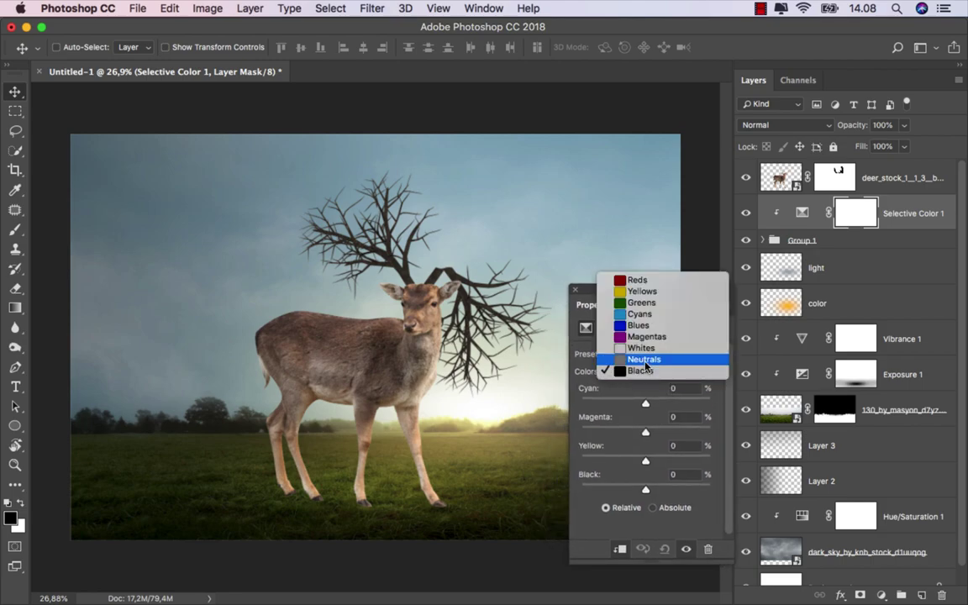
{"action": "left_click", "coordinate": [645, 362]}
{"action": "left_click_drag", "start_coordinate": [645, 489], "coordinate": [618, 492]}
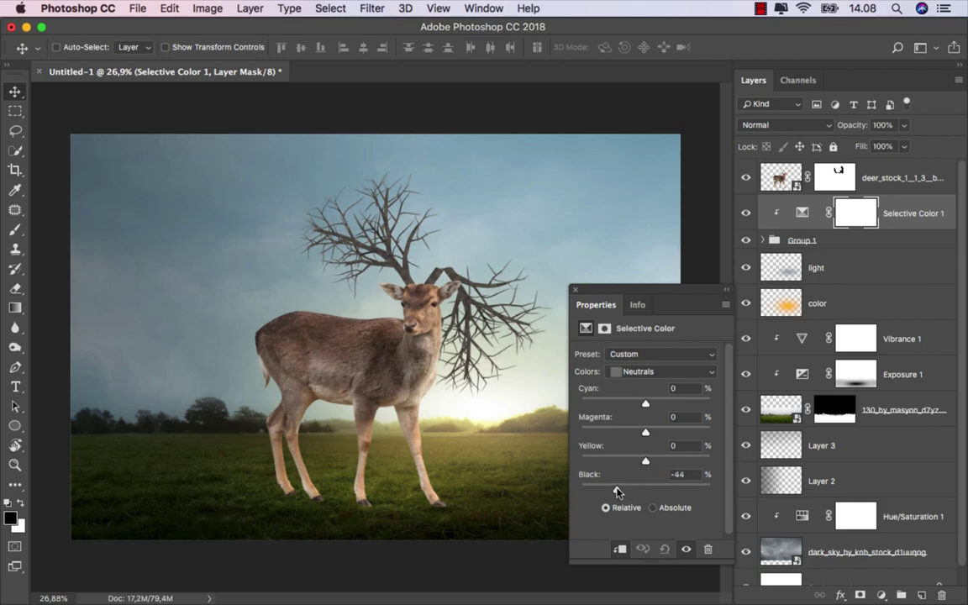
Set the Blacks range Black to +5, close Properties, and compare the effect
{"action": "left_click", "coordinate": [644, 375]}
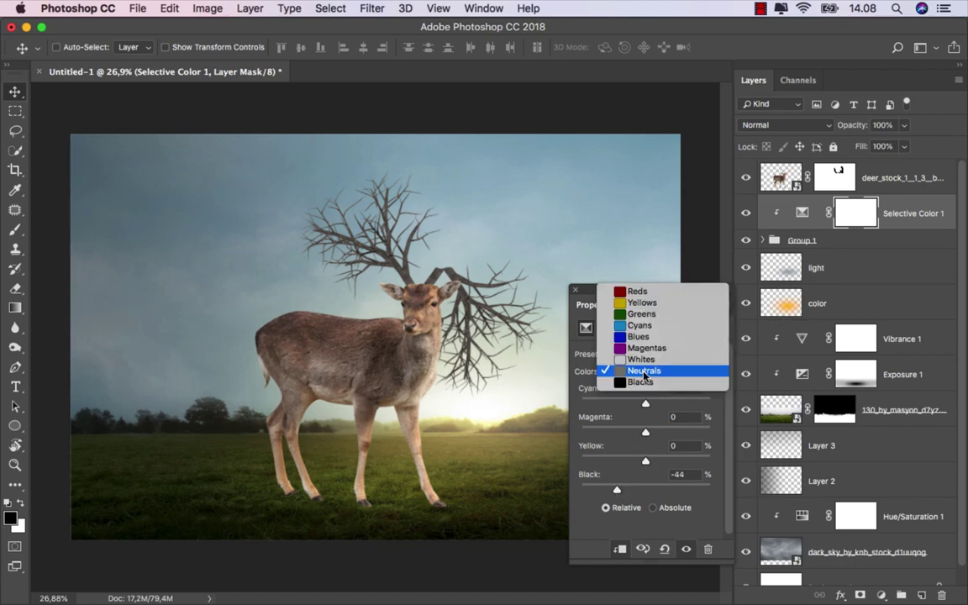
{"action": "left_click", "coordinate": [644, 383]}
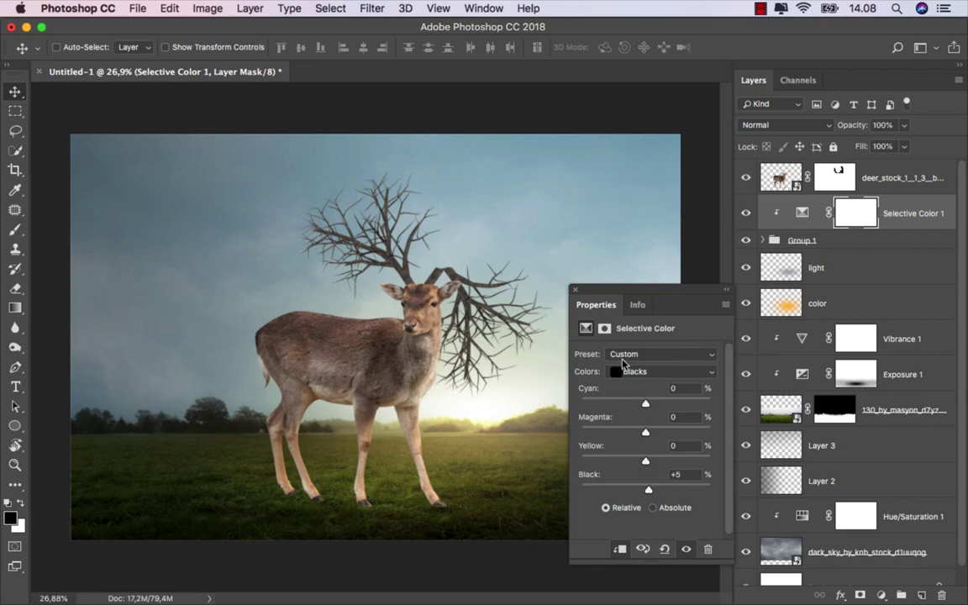
{"action": "left_click", "coordinate": [575, 291]}
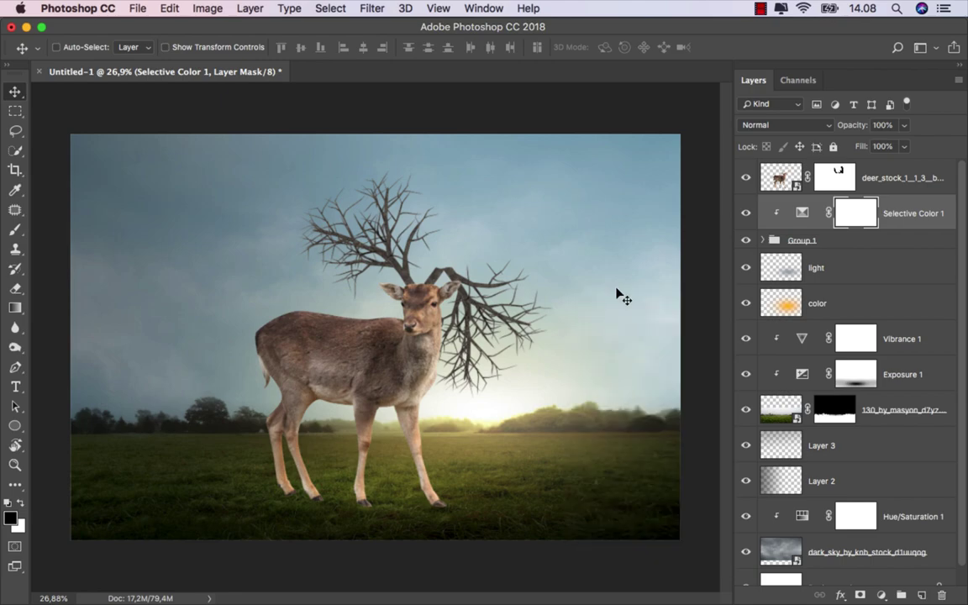
{"action": "left_click", "coordinate": [745, 213]}
{"action": "left_click", "coordinate": [746, 213]}
{"action": "scroll", "coordinate": [561, 307], "scroll_direction": "up", "scroll_amount": 1}
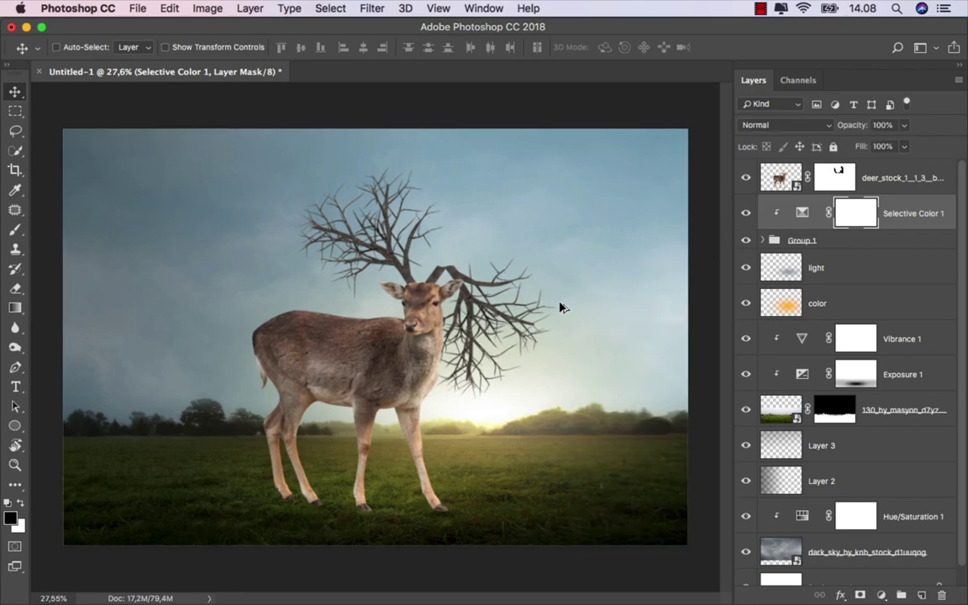
{"action": "scroll", "coordinate": [561, 306], "scroll_direction": "up", "scroll_amount": 1}
{"action": "scroll", "coordinate": [561, 307], "scroll_direction": "up", "scroll_amount": 1}
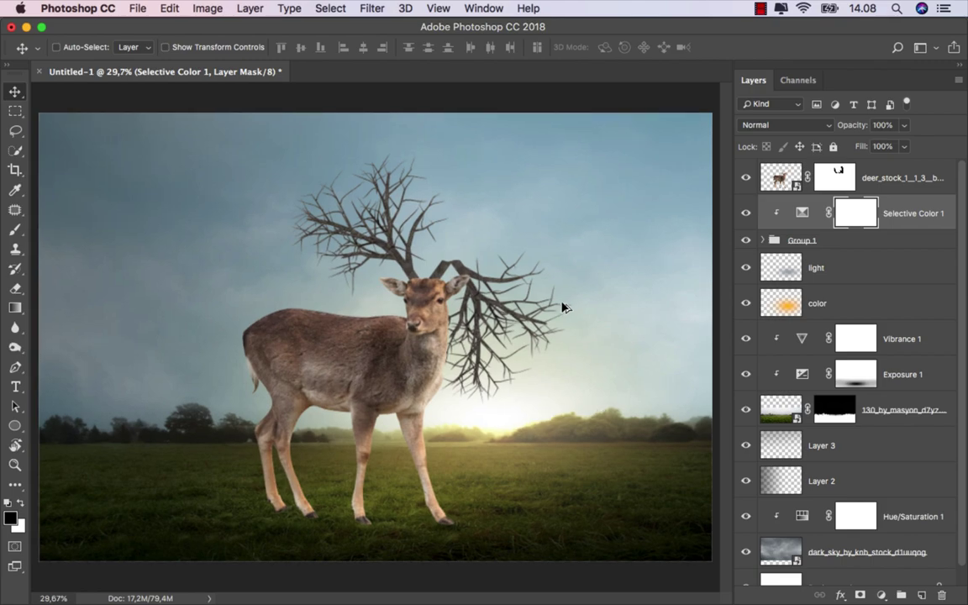
Add a clipped Hue/Saturation adjustment, colorized at Saturation 25 with Lightness +17
{"action": "left_click", "coordinate": [881, 595]}
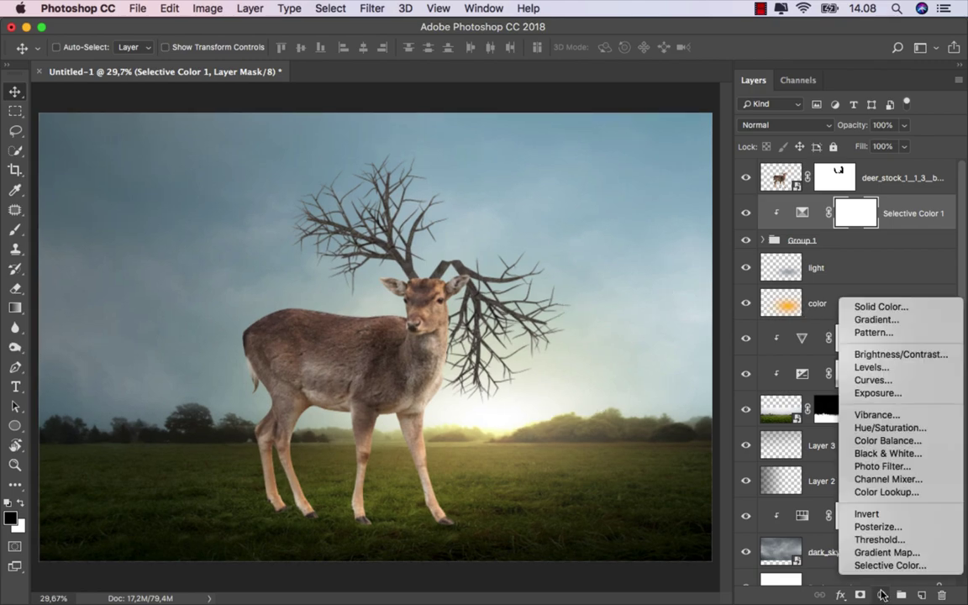
{"action": "left_click", "coordinate": [889, 428]}
{"action": "left_click", "coordinate": [621, 549]}
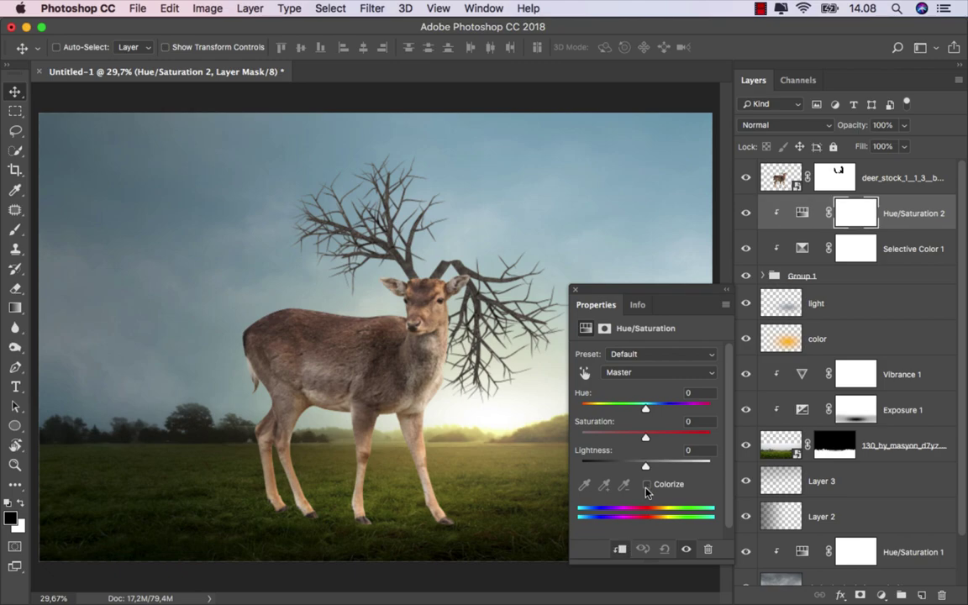
{"action": "left_click", "coordinate": [648, 485]}
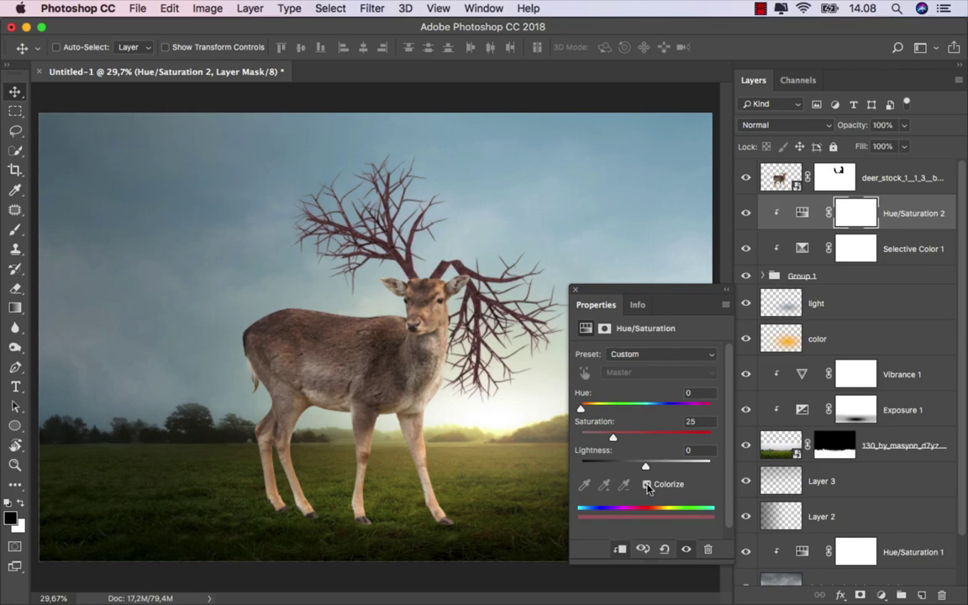
{"action": "left_click_drag", "start_coordinate": [652, 465], "coordinate": [654, 465]}
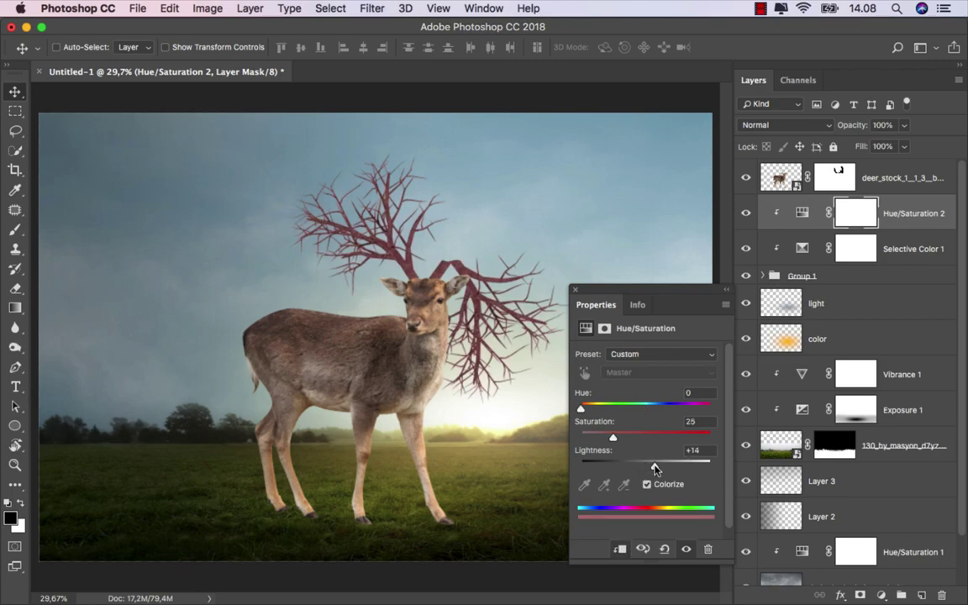
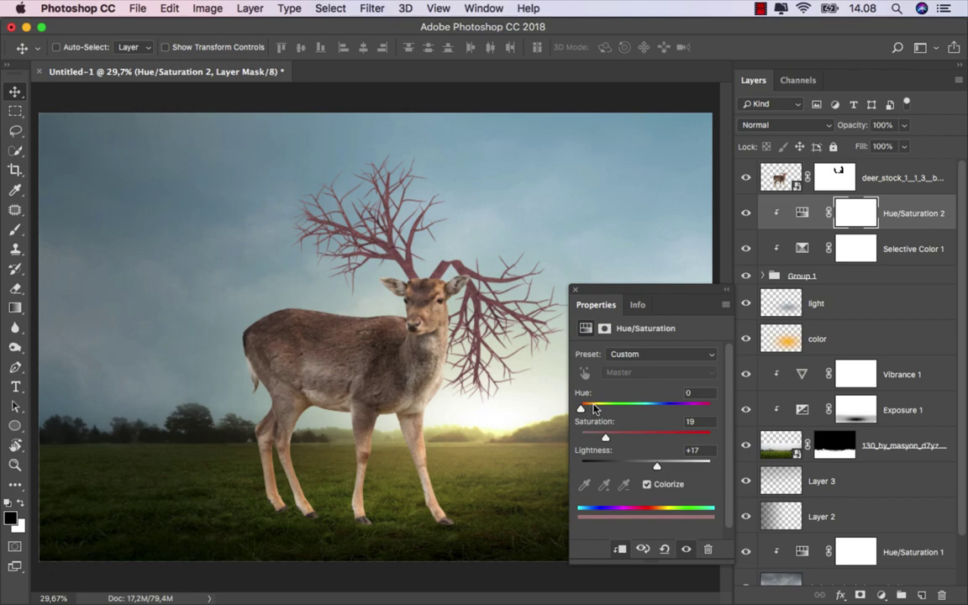
Shift the Hue/Saturation 2 hue to about 25, turning the antlers from reddish to brown
{"action": "left_click_drag", "start_coordinate": [581, 408], "coordinate": [594, 409]}
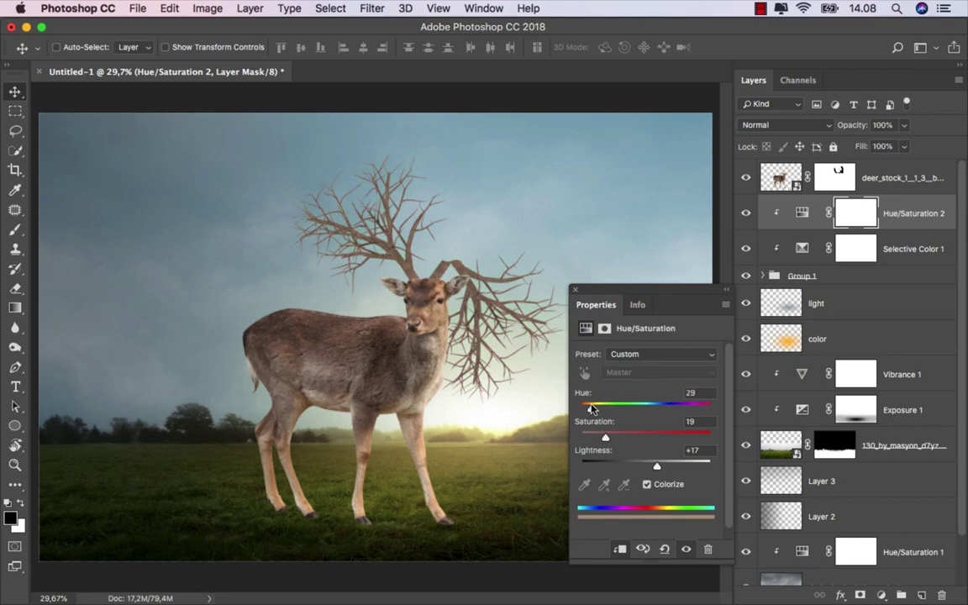
{"action": "left_click", "coordinate": [577, 292]}
{"action": "left_click", "coordinate": [743, 215]}
{"action": "left_click", "coordinate": [744, 216]}
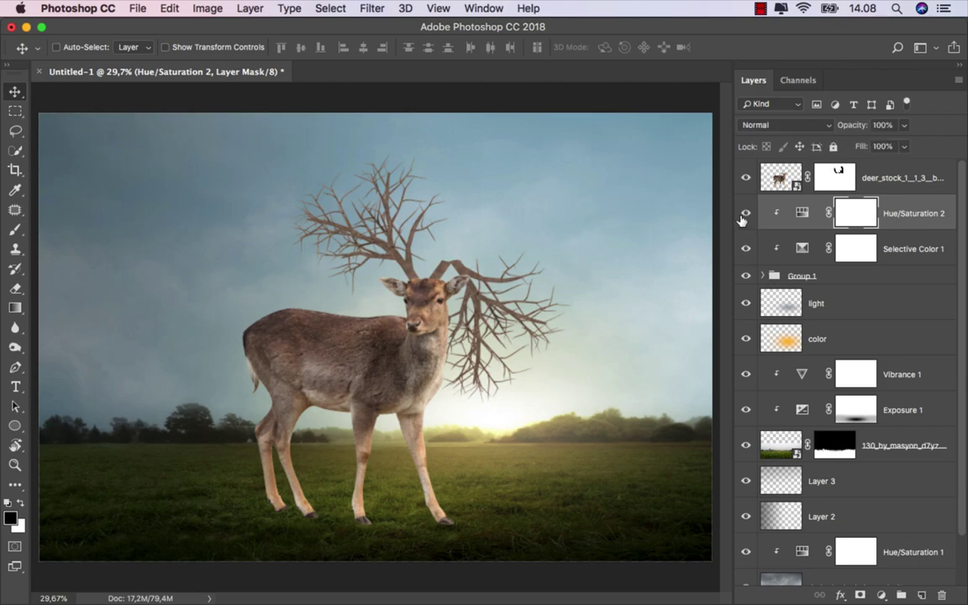
Set Hue/Saturation 2's blend mode to Soft Light and compare the deer with it on and off
{"action": "left_click", "coordinate": [786, 126]}
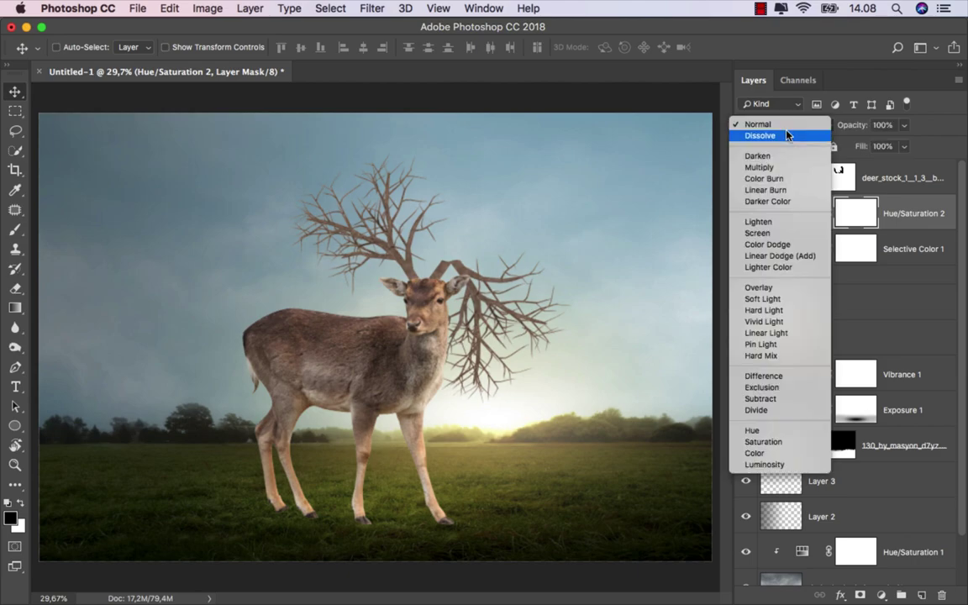
{"action": "left_click", "coordinate": [785, 300]}
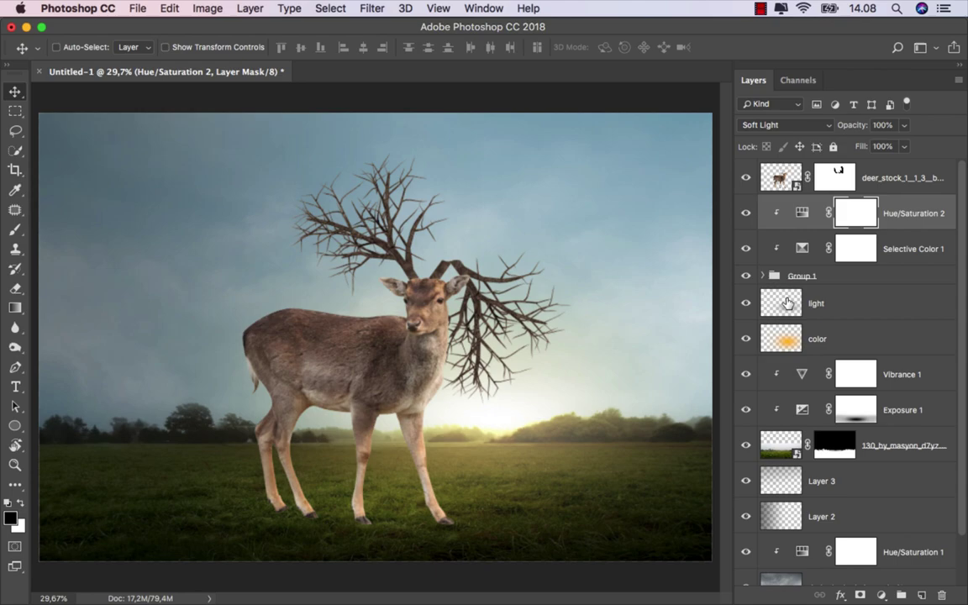
{"action": "left_click", "coordinate": [747, 213]}
{"action": "left_click", "coordinate": [746, 213]}
{"action": "left_click", "coordinate": [802, 213]}
{"action": "left_click", "coordinate": [873, 180]}
{"action": "left_click", "coordinate": [745, 177]}
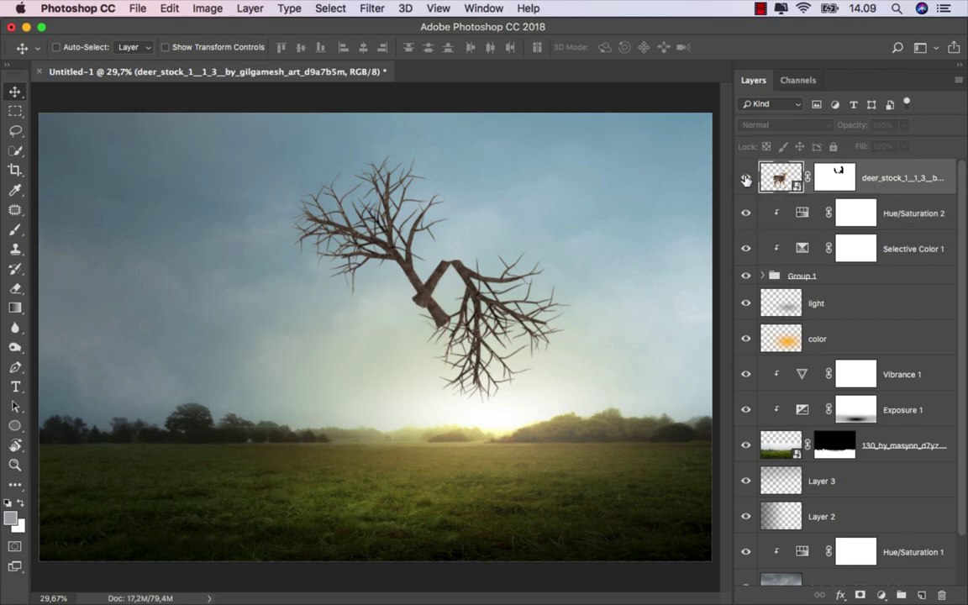
{"action": "left_click", "coordinate": [745, 177]}
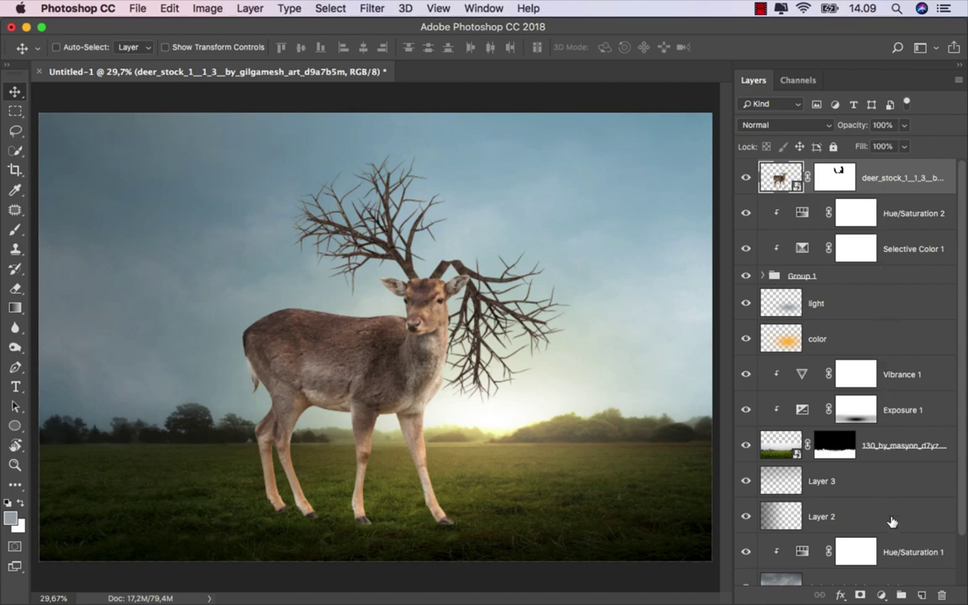
{"action": "left_click", "coordinate": [881, 595]}
Add a Selective Color layer clipped to the deer with Whites Black at -50
{"action": "left_click", "coordinate": [807, 565]}
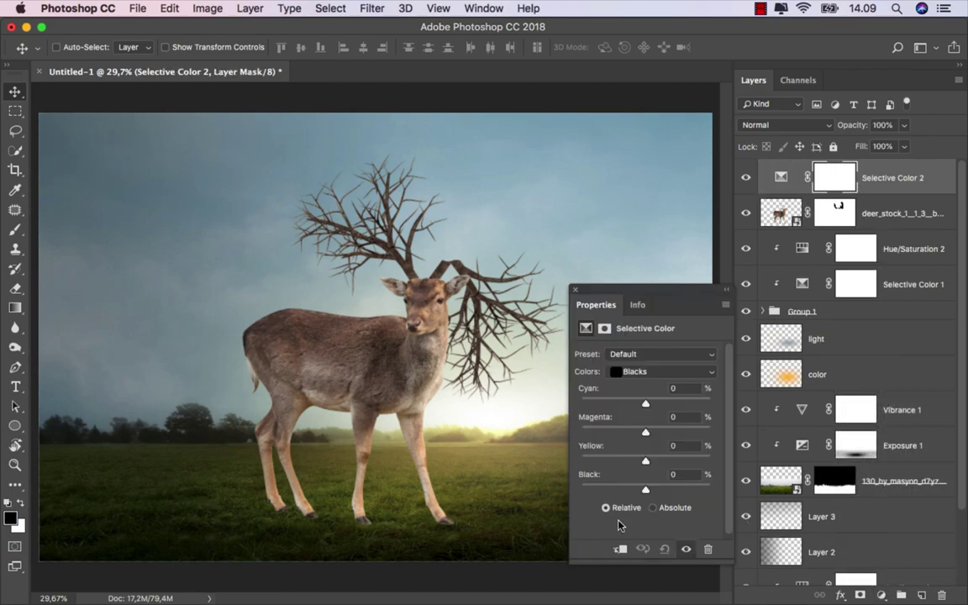
{"action": "left_click", "coordinate": [620, 549]}
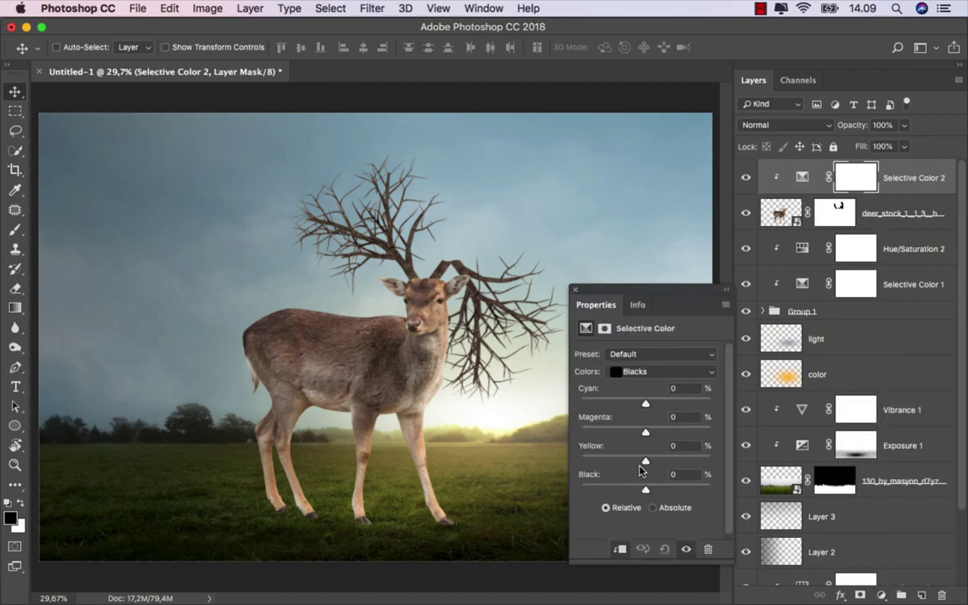
{"action": "left_click", "coordinate": [658, 371]}
{"action": "left_click", "coordinate": [660, 354]}
{"action": "mouse_move", "coordinate": [614, 490]}
{"action": "left_mouse_down"}
{"action": "mouse_move", "coordinate": [568, 486]}
{"action": "mouse_move", "coordinate": [613, 489]}
{"action": "left_mouse_up"}
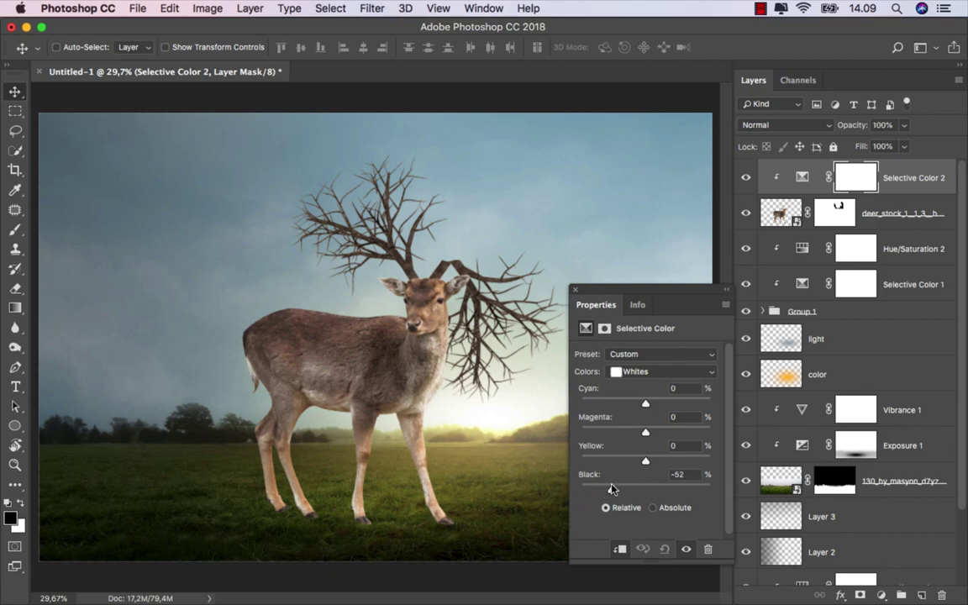
Set Neutrals Black to +10 and Blacks Black to +12, then compare the toned deer
{"action": "left_click", "coordinate": [652, 378]}
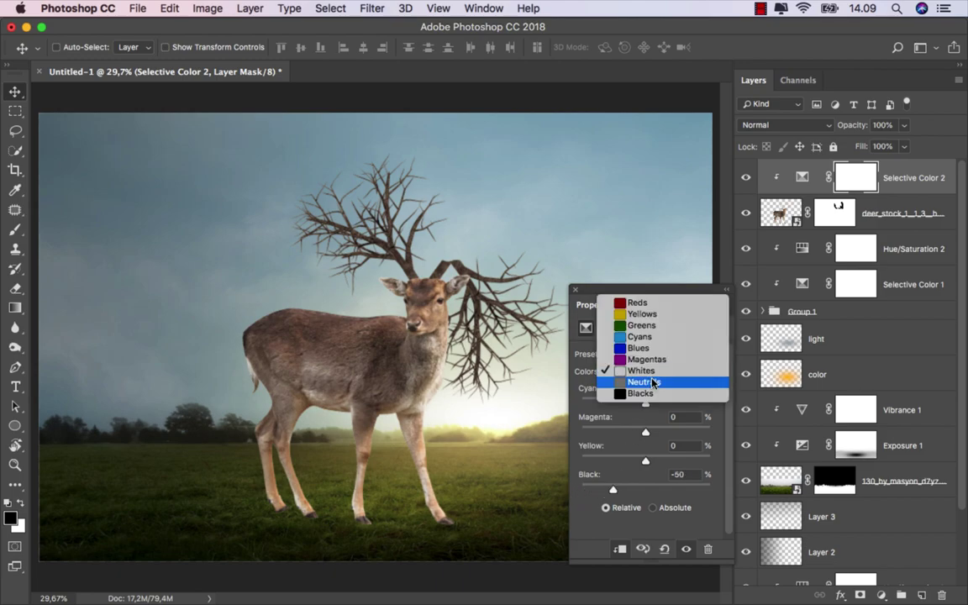
{"action": "left_click", "coordinate": [659, 383]}
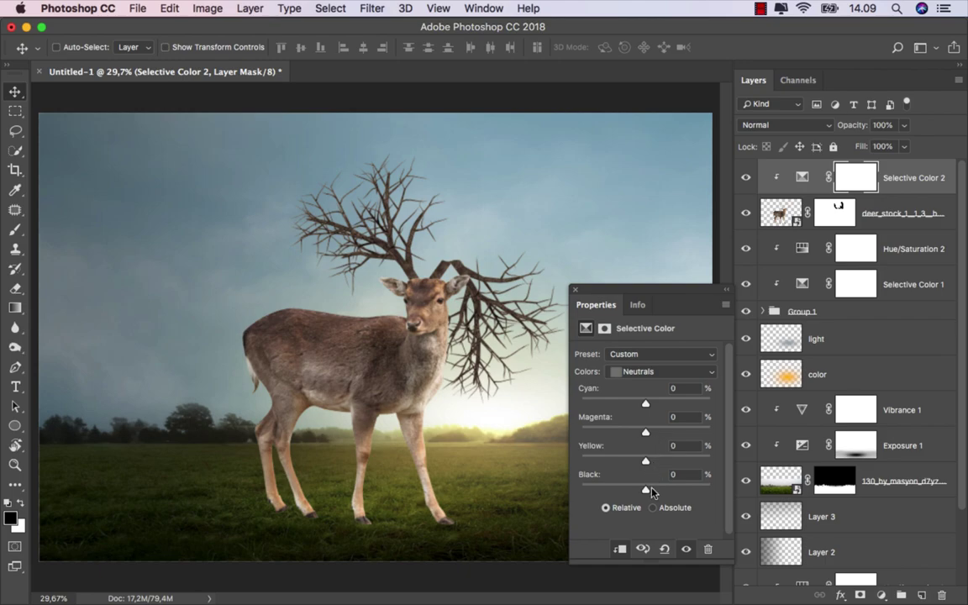
{"action": "left_click_drag", "start_coordinate": [651, 490], "coordinate": [653, 492]}
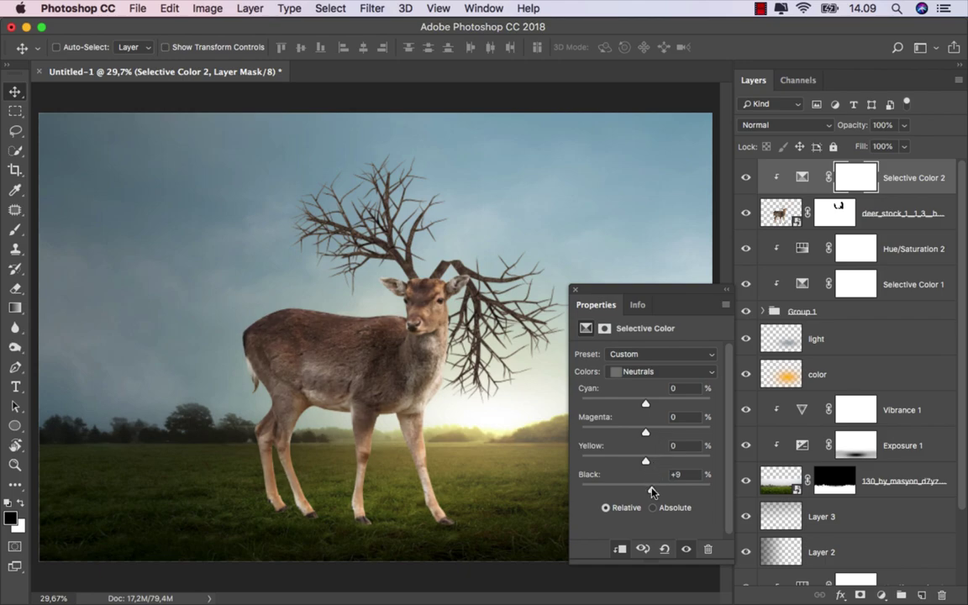
{"action": "left_click", "coordinate": [652, 378]}
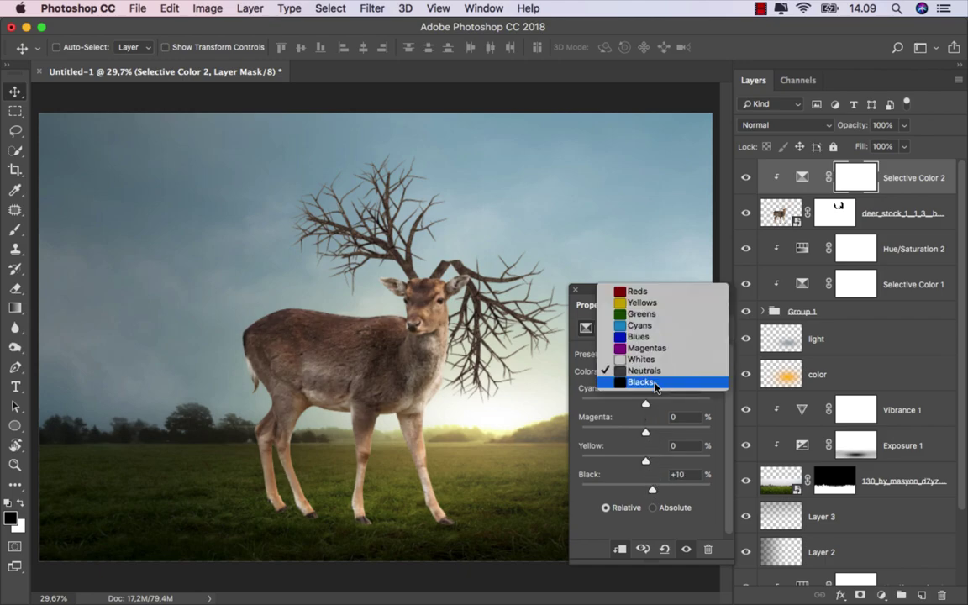
{"action": "left_click", "coordinate": [655, 384]}
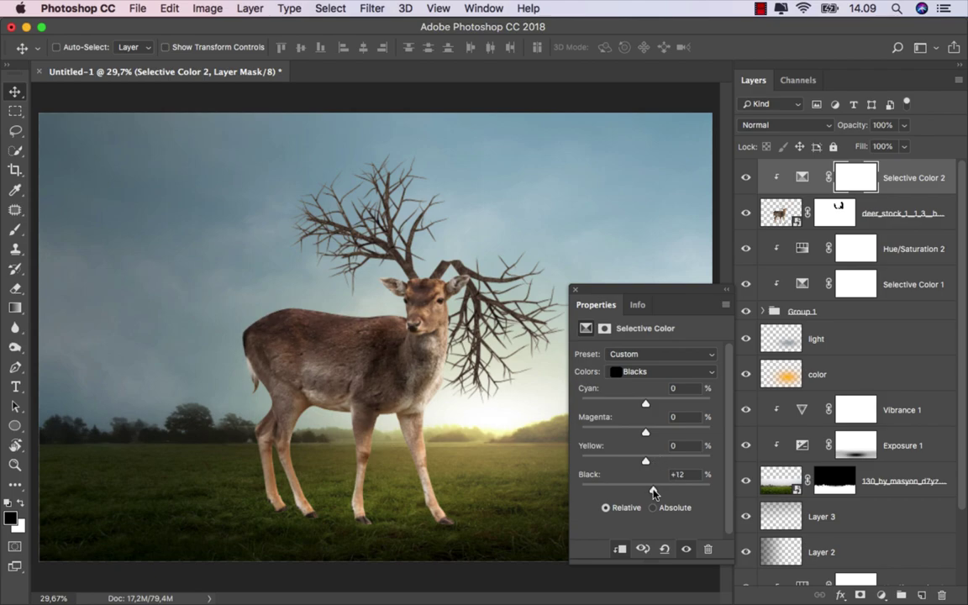
{"action": "left_click", "coordinate": [576, 291]}
{"action": "left_click", "coordinate": [742, 178]}
{"action": "left_click", "coordinate": [742, 178]}
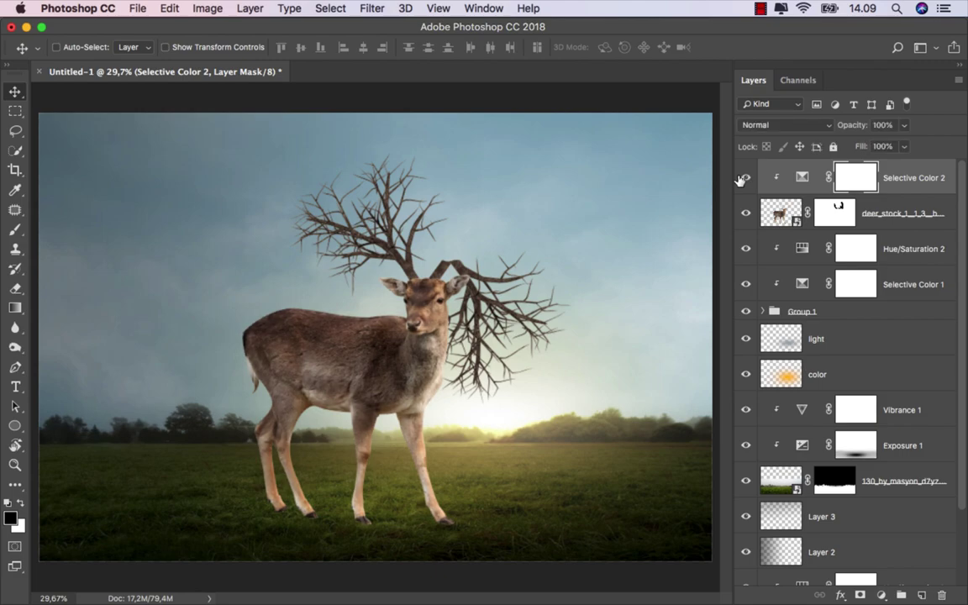
Add a Curves layer clipped to the deer with points at about 51→45 and 169→162
{"action": "left_click", "coordinate": [881, 595]}
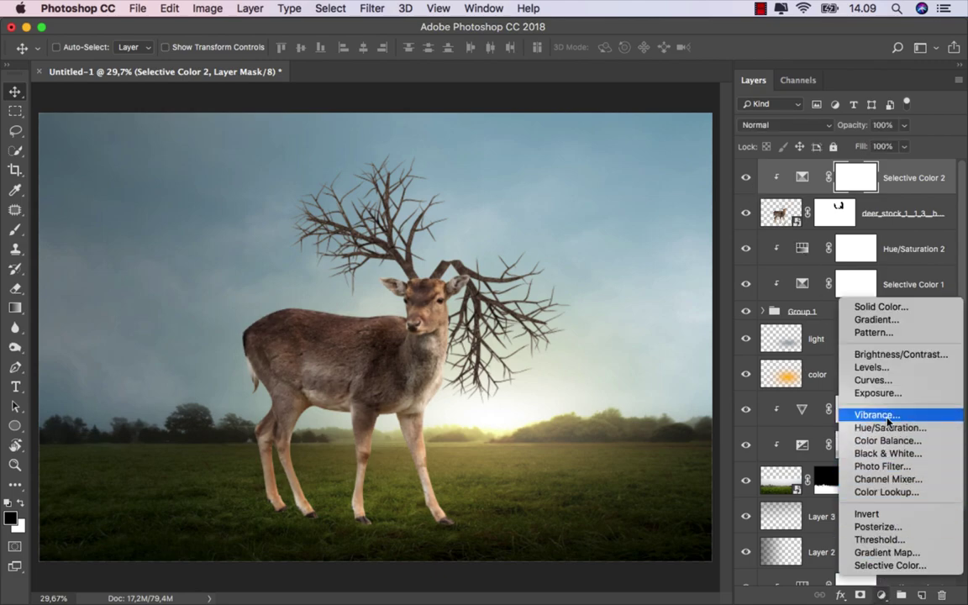
{"action": "left_click", "coordinate": [874, 380]}
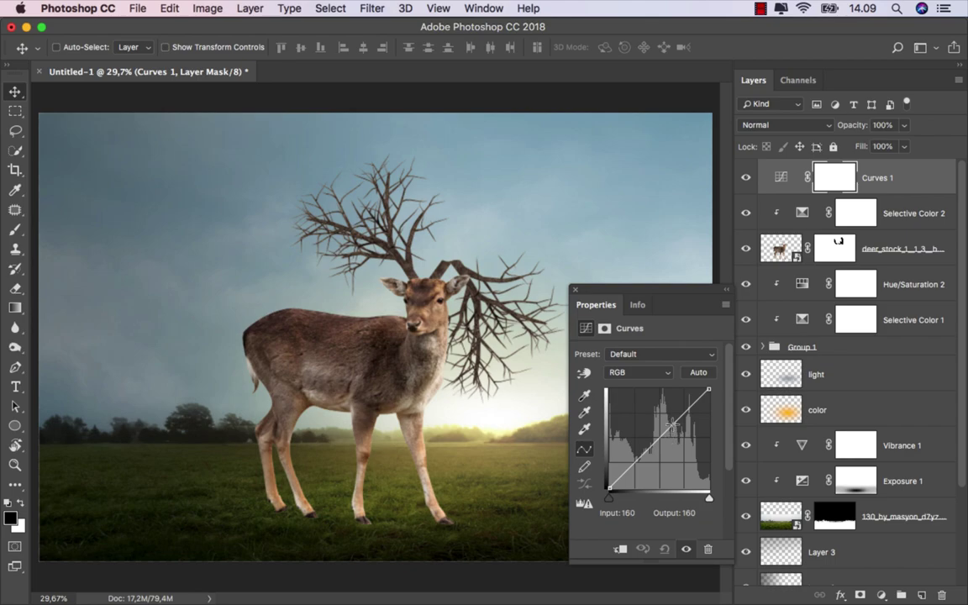
{"action": "left_click", "coordinate": [675, 426]}
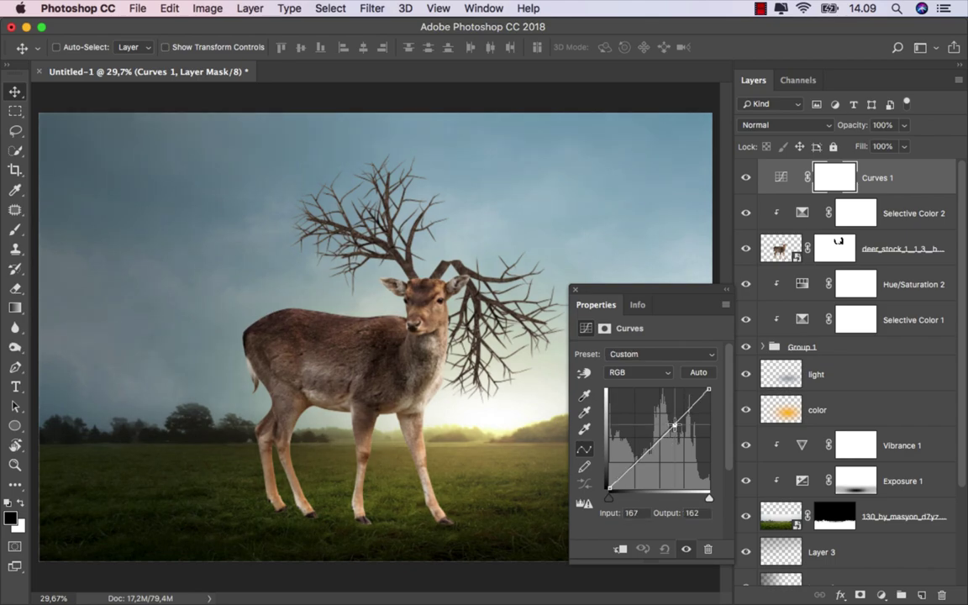
{"action": "left_click", "coordinate": [620, 549]}
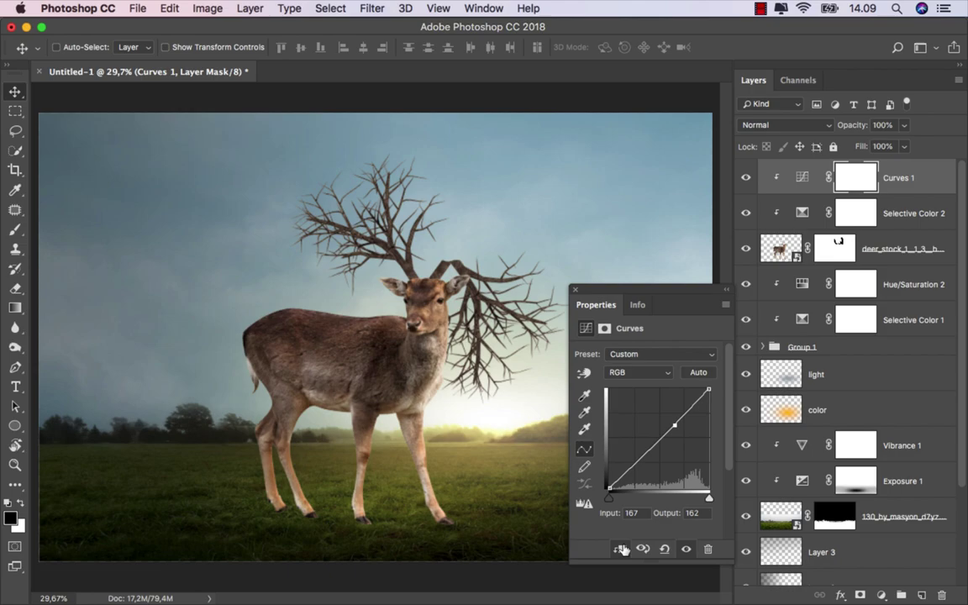
{"action": "left_click", "coordinate": [629, 468]}
{"action": "left_click_drag", "start_coordinate": [629, 468], "coordinate": [628, 469]}
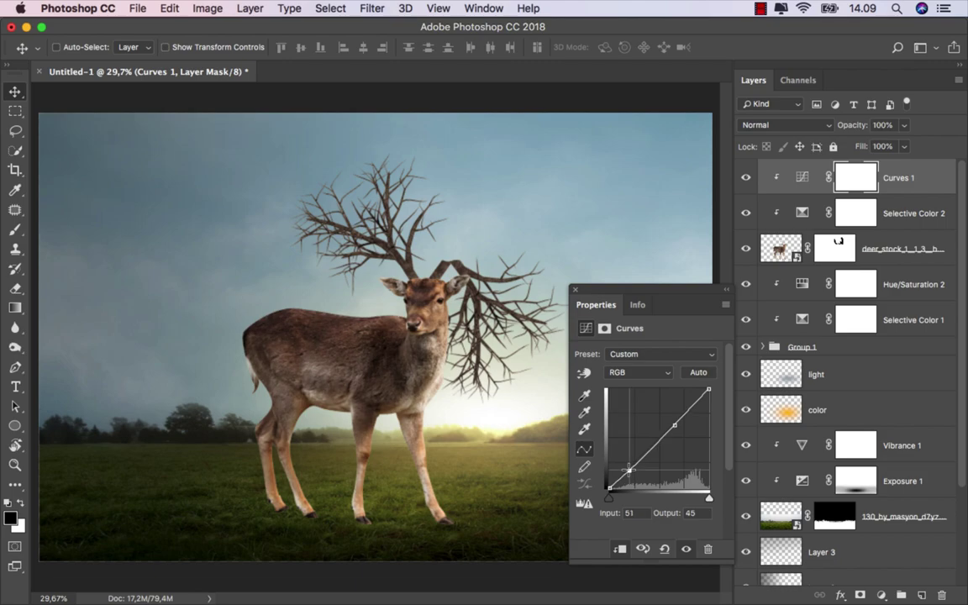
{"action": "left_click", "coordinate": [676, 424]}
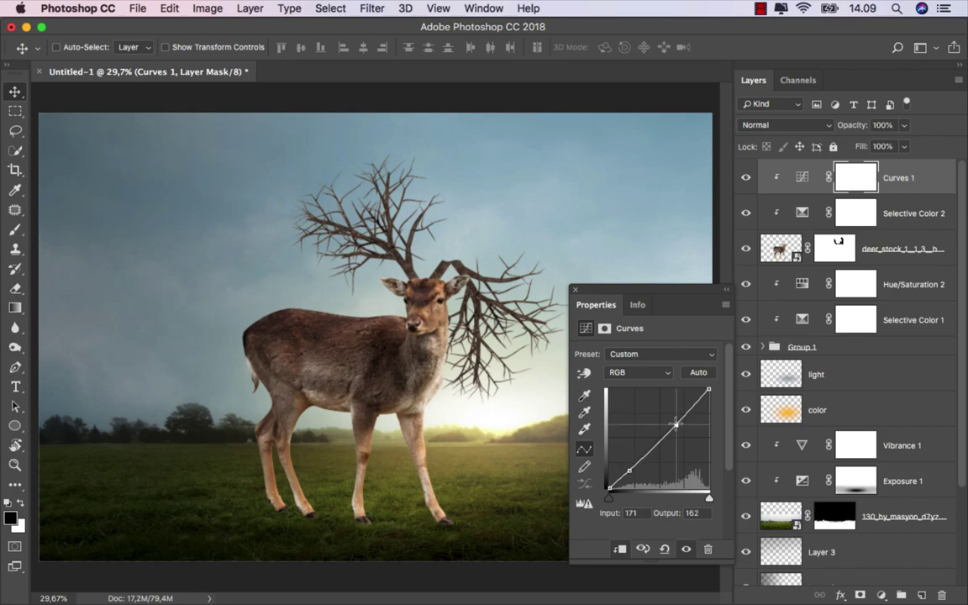
{"action": "left_click_drag", "start_coordinate": [676, 424], "coordinate": [676, 424]}
{"action": "left_click", "coordinate": [576, 289]}
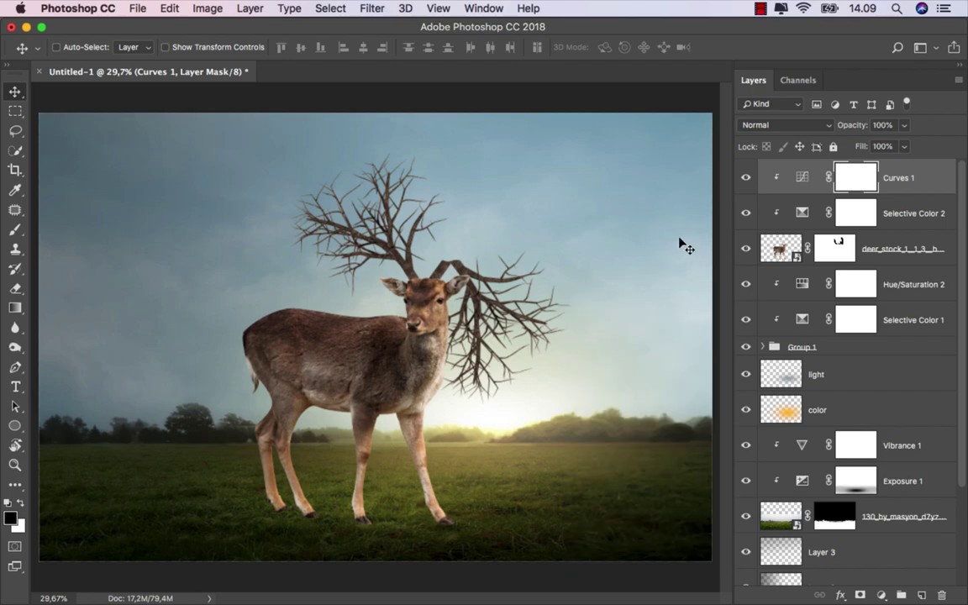
{"action": "left_click", "coordinate": [744, 181]}
{"action": "left_click", "coordinate": [803, 175]}
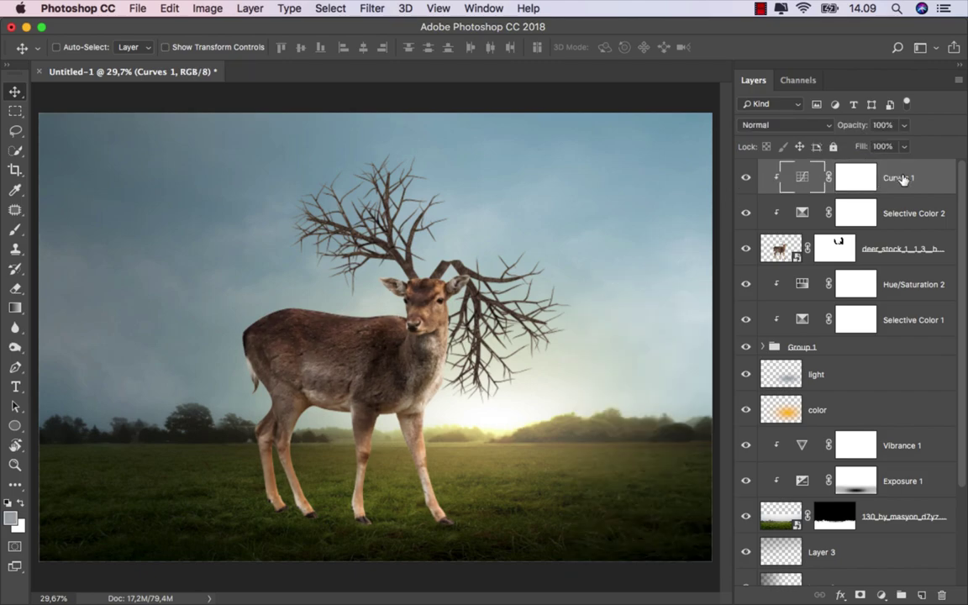
Add an Exposure layer clipped to the deer at Exposure -2.48 with Gamma lowered to about 0.77
{"action": "left_click", "coordinate": [881, 595]}
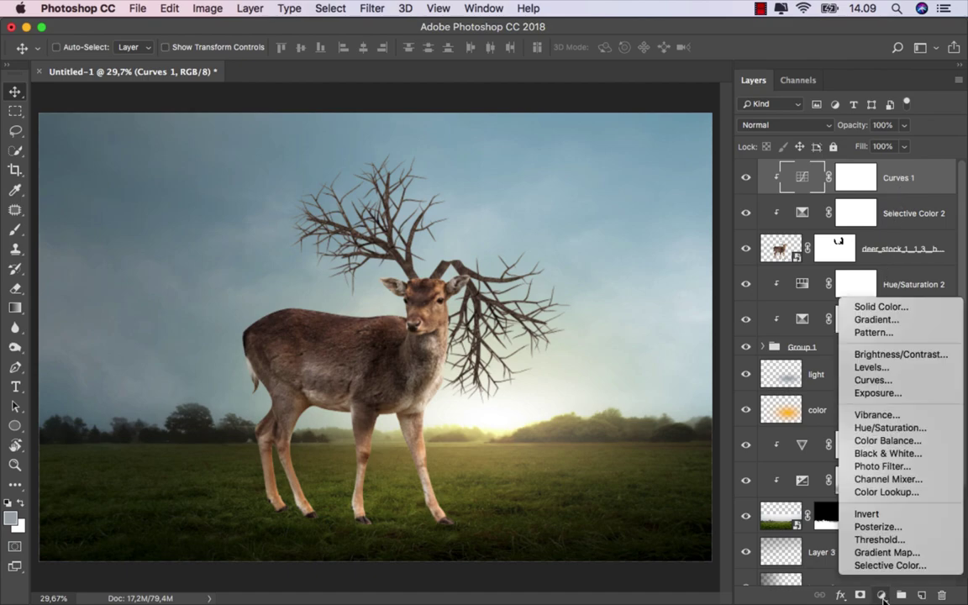
{"action": "left_click", "coordinate": [878, 394]}
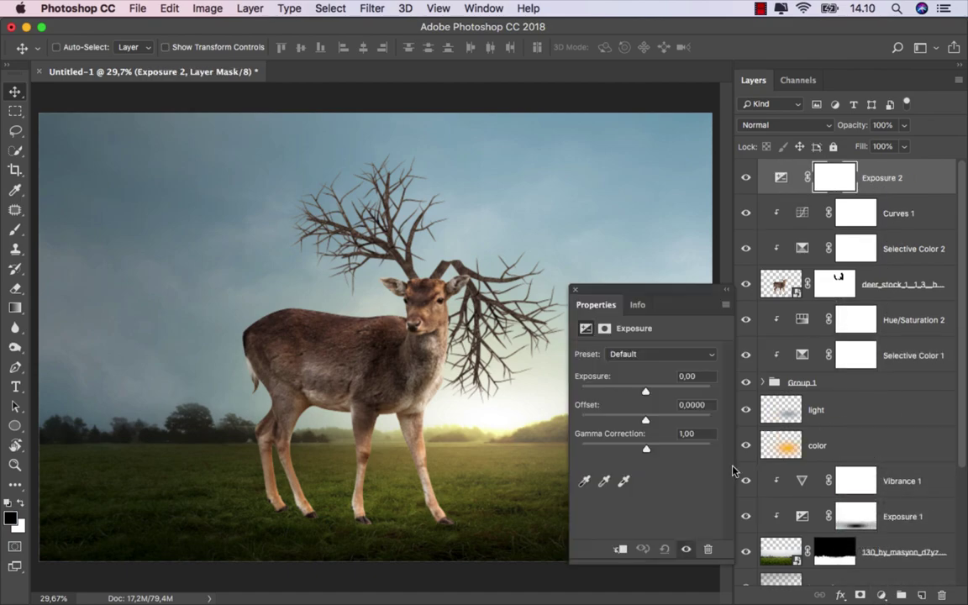
{"action": "left_click", "coordinate": [621, 549]}
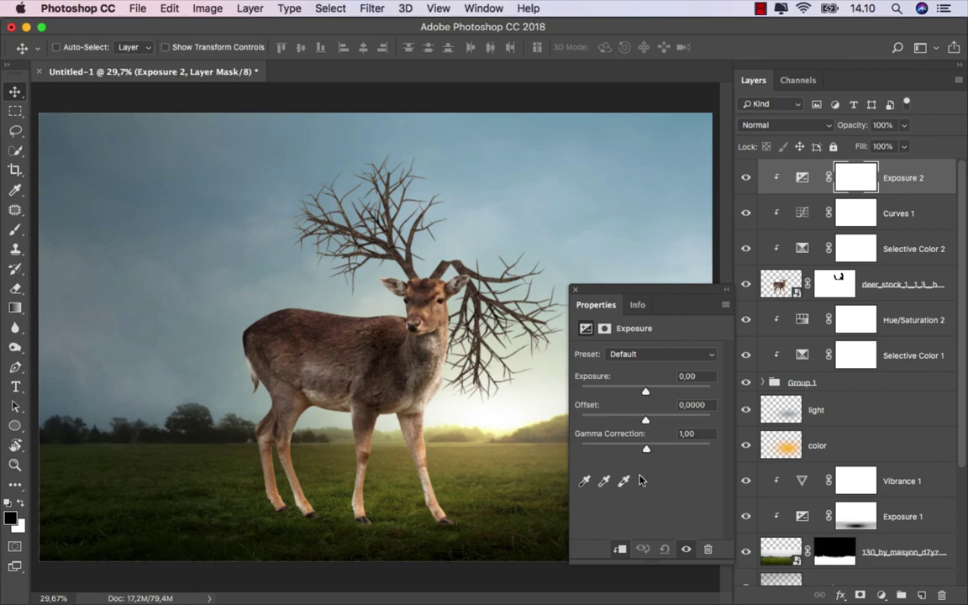
{"action": "mouse_move", "coordinate": [644, 393]}
{"action": "left_mouse_down"}
{"action": "mouse_move", "coordinate": [608, 394]}
{"action": "mouse_move", "coordinate": [622, 394]}
{"action": "left_mouse_up"}
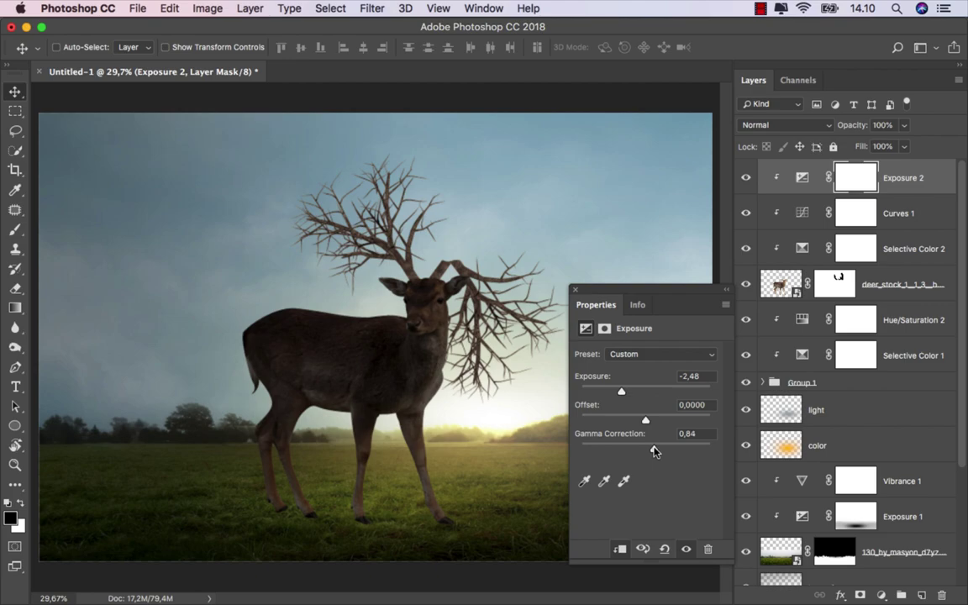
{"action": "left_click_drag", "start_coordinate": [654, 451], "coordinate": [657, 449]}
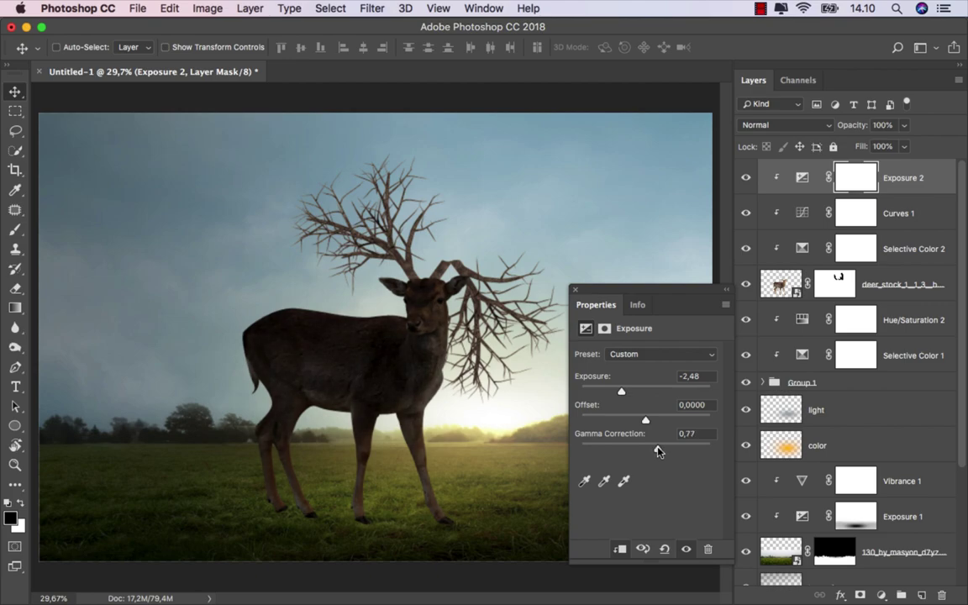
{"action": "left_click", "coordinate": [574, 292]}
{"action": "left_click", "coordinate": [745, 179]}
{"action": "left_click", "coordinate": [746, 179]}
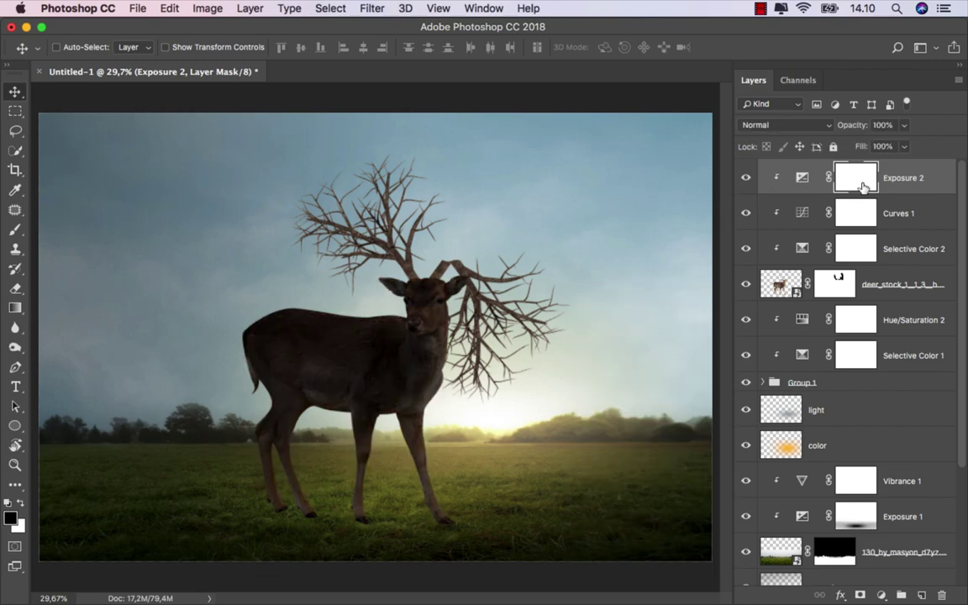
Paint black with a roughly 169 px brush over the deer's head on the Exposure 2 mask
{"action": "left_click", "coordinate": [15, 229]}
{"action": "left_click", "coordinate": [75, 225]}
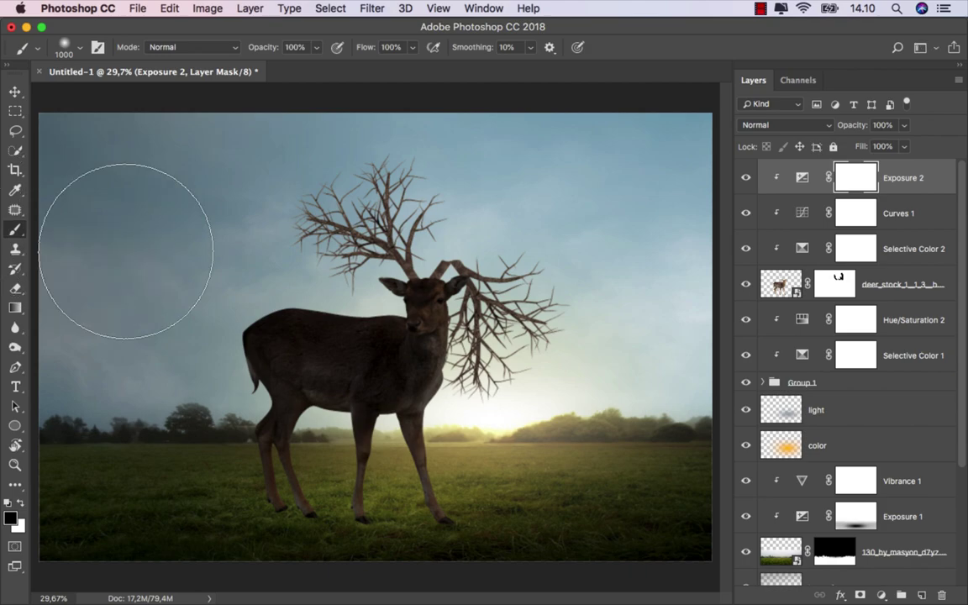
{"action": "scroll", "coordinate": [408, 355], "scroll_direction": "up", "scroll_amount": 1}
{"action": "scroll", "coordinate": [408, 354], "scroll_direction": "up", "scroll_amount": 1}
{"action": "right_click", "coordinate": [401, 354]}
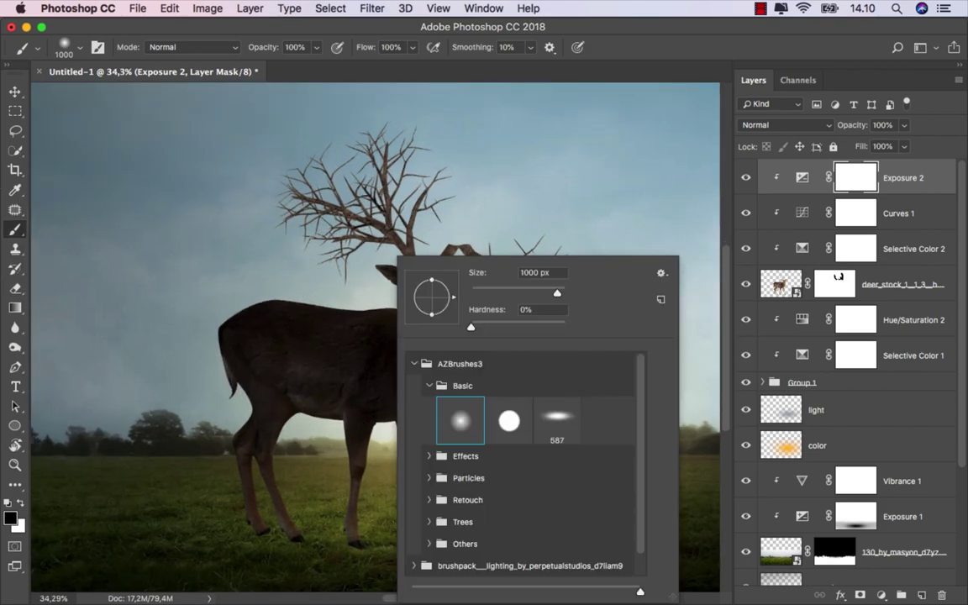
{"action": "left_click", "coordinate": [499, 291]}
{"action": "scroll", "coordinate": [450, 278], "scroll_direction": "up", "scroll_amount": 1}
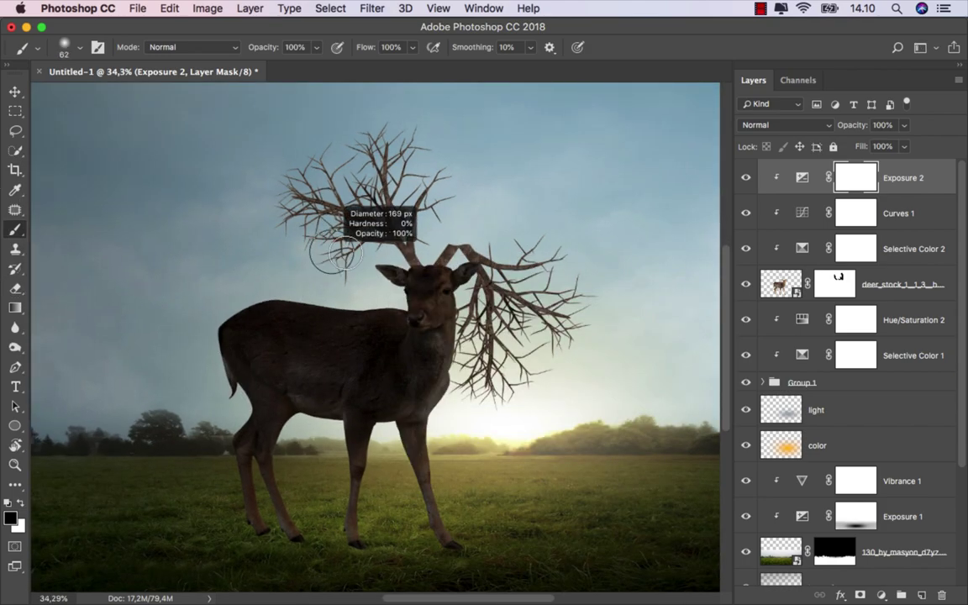
{"action": "mouse_move", "coordinate": [334, 223]}
{"action": "left_mouse_down"}
{"action": "mouse_move", "coordinate": [464, 273]}
{"action": "mouse_move", "coordinate": [505, 273]}
{"action": "left_mouse_up"}
{"action": "left_click_drag", "start_coordinate": [395, 256], "coordinate": [431, 258]}
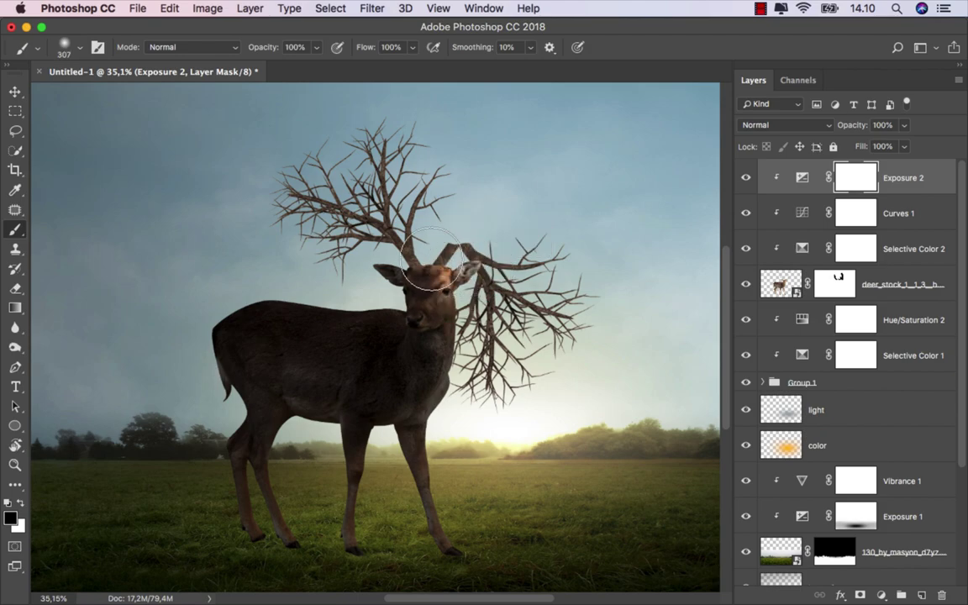
Brighten the deer's back with black mask strokes and resize the brush to about 195 px
{"action": "scroll", "coordinate": [433, 257], "scroll_direction": "up", "scroll_amount": 1}
{"action": "scroll", "coordinate": [433, 256], "scroll_direction": "up", "scroll_amount": 1}
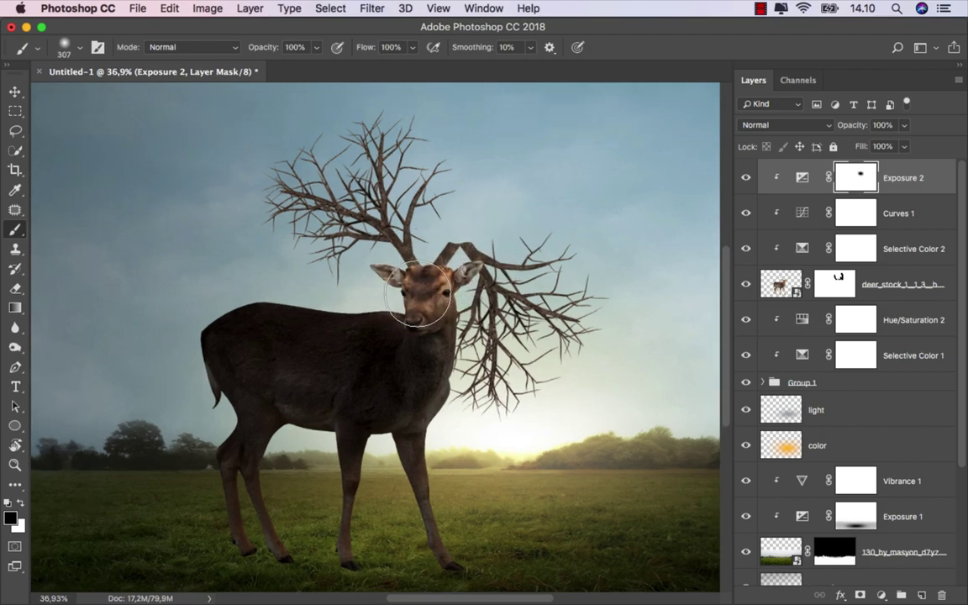
{"action": "mouse_move", "coordinate": [182, 292]}
{"action": "left_mouse_down"}
{"action": "mouse_move", "coordinate": [340, 330]}
{"action": "mouse_move", "coordinate": [417, 303]}
{"action": "mouse_move", "coordinate": [399, 292]}
{"action": "mouse_move", "coordinate": [341, 345]}
{"action": "mouse_move", "coordinate": [238, 296]}
{"action": "left_mouse_up"}
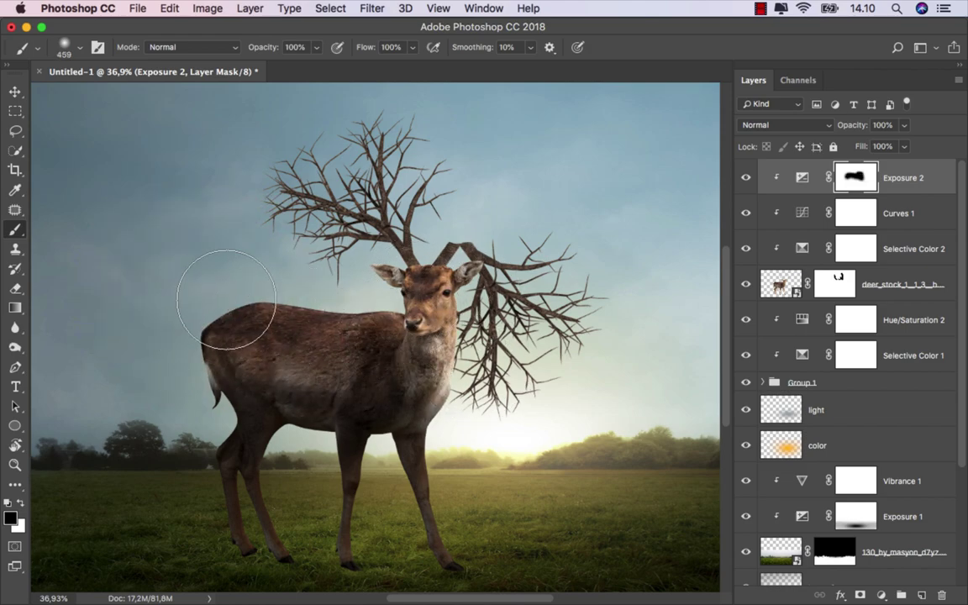
{"action": "scroll", "coordinate": [356, 330], "scroll_direction": "up", "scroll_amount": 1}
{"action": "scroll", "coordinate": [356, 330], "scroll_direction": "up", "scroll_amount": 1}
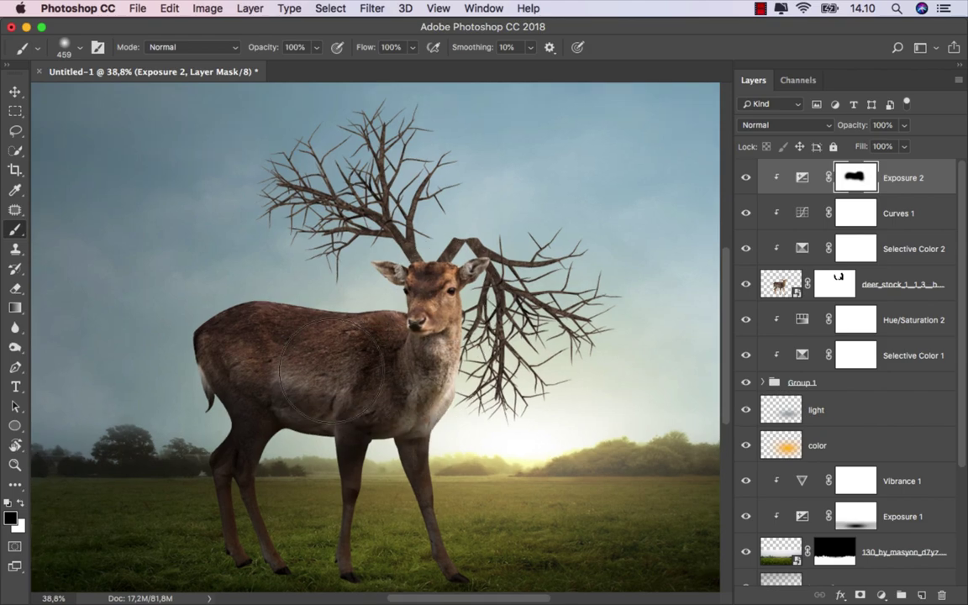
{"action": "scroll", "coordinate": [272, 307], "scroll_direction": "up", "scroll_amount": 3}
{"action": "scroll", "coordinate": [405, 352], "scroll_direction": "down", "scroll_amount": 2}
{"action": "mouse_move", "coordinate": [439, 340]}
{"action": "left_mouse_down"}
{"action": "mouse_move", "coordinate": [424, 339]}
{"action": "mouse_move", "coordinate": [439, 356]}
{"action": "left_mouse_up"}
{"action": "scroll", "coordinate": [464, 366], "scroll_direction": "up", "scroll_amount": 5}
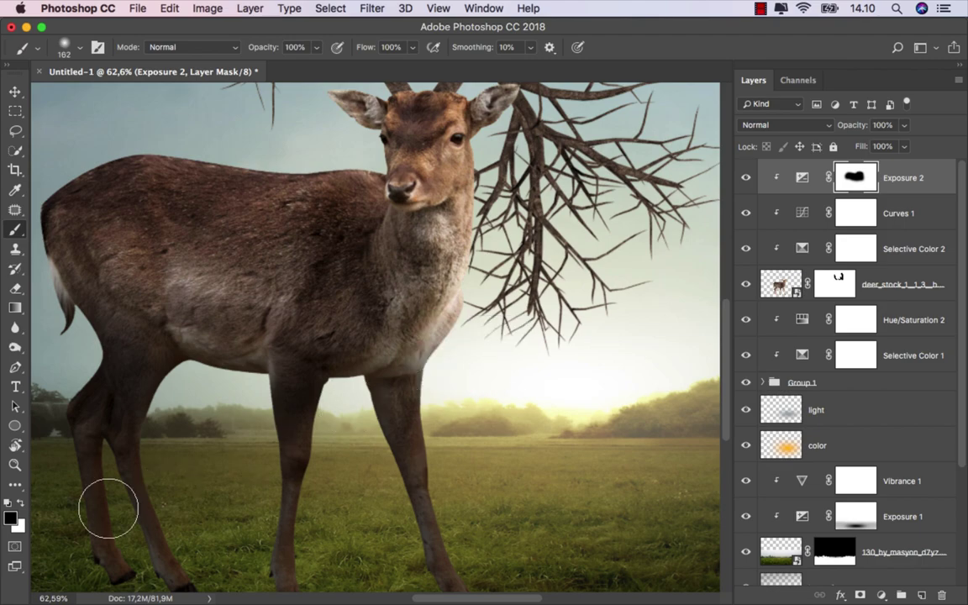
Tone down the deer's shoulder with a 445 px white brush at 25% opacity
{"action": "left_click", "coordinate": [23, 502]}
{"action": "left_click_drag", "start_coordinate": [190, 371], "coordinate": [302, 371]}
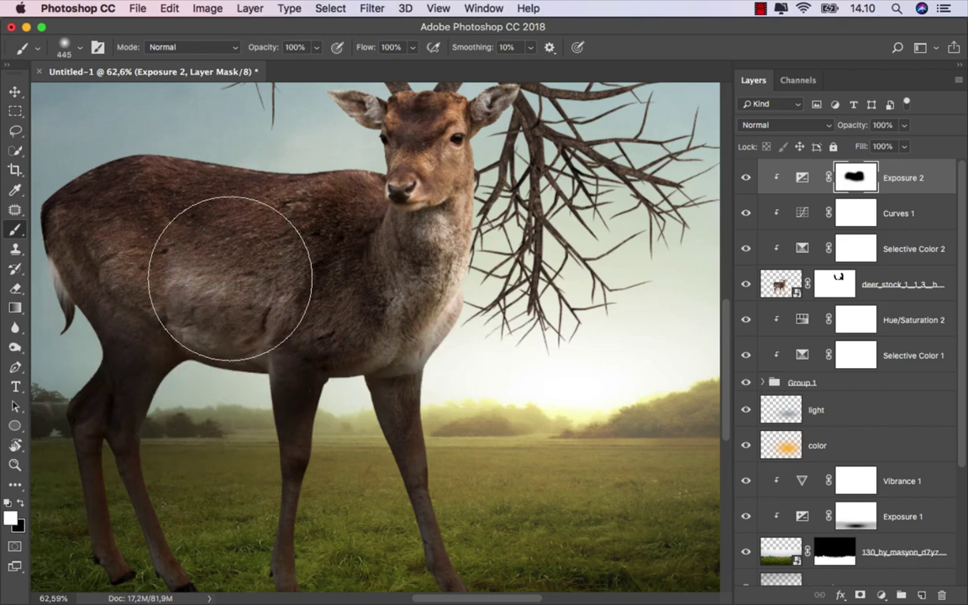
{"action": "left_click_drag", "start_coordinate": [315, 48], "coordinate": [250, 56]}
{"action": "mouse_move", "coordinate": [199, 227]}
{"action": "left_mouse_down"}
{"action": "mouse_move", "coordinate": [152, 315]}
{"action": "mouse_move", "coordinate": [201, 302]}
{"action": "mouse_move", "coordinate": [323, 417]}
{"action": "left_mouse_up"}
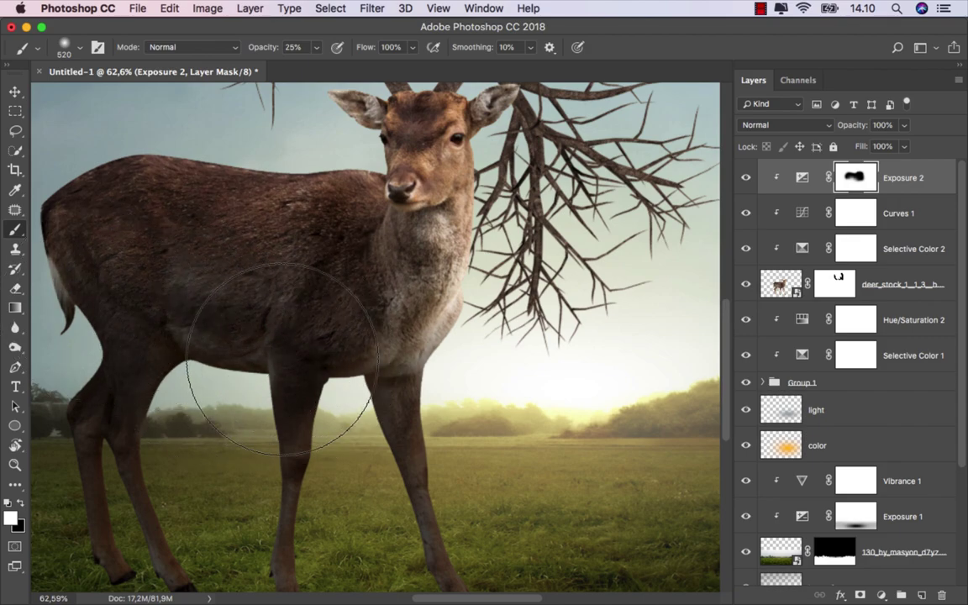
{"action": "scroll", "coordinate": [320, 416], "scroll_direction": "down", "scroll_amount": 3}
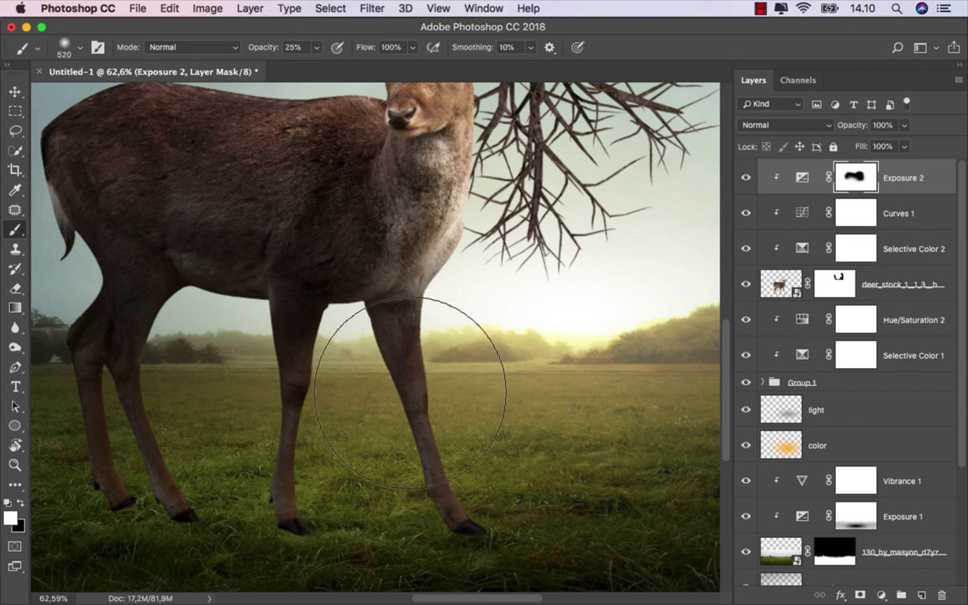
Paint black at 100% opacity with a 73 px brush over the chest and front leg
{"action": "left_click", "coordinate": [21, 504]}
{"action": "left_click_drag", "start_coordinate": [479, 315], "coordinate": [389, 322]}
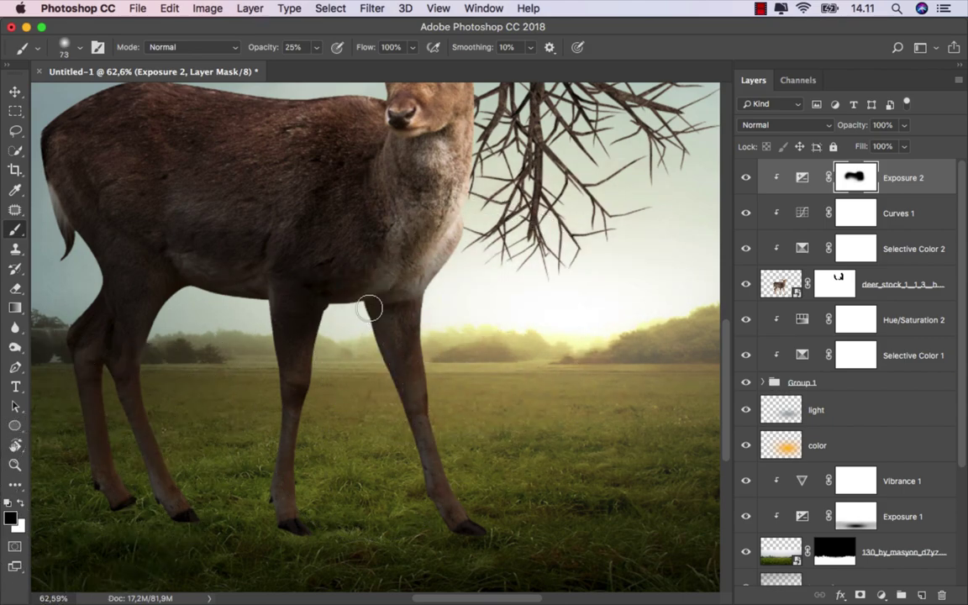
{"action": "left_click_drag", "start_coordinate": [316, 47], "coordinate": [536, 55]}
{"action": "scroll", "coordinate": [429, 239], "scroll_direction": "up", "scroll_amount": 1}
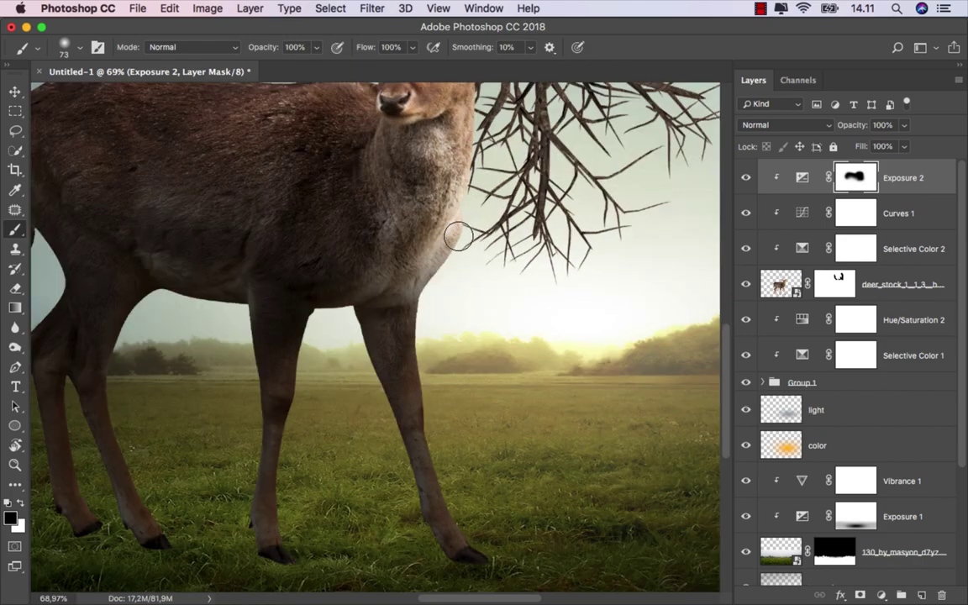
{"action": "mouse_move", "coordinate": [436, 273]}
{"action": "left_mouse_down"}
{"action": "mouse_move", "coordinate": [426, 300]}
{"action": "mouse_move", "coordinate": [436, 412]}
{"action": "mouse_move", "coordinate": [417, 450]}
{"action": "mouse_move", "coordinate": [445, 504]}
{"action": "left_mouse_up"}
Brighten the front leg and hind leg's back edge, shrinking the brush to about 48 px
{"action": "left_click_drag", "start_coordinate": [454, 389], "coordinate": [547, 320]}
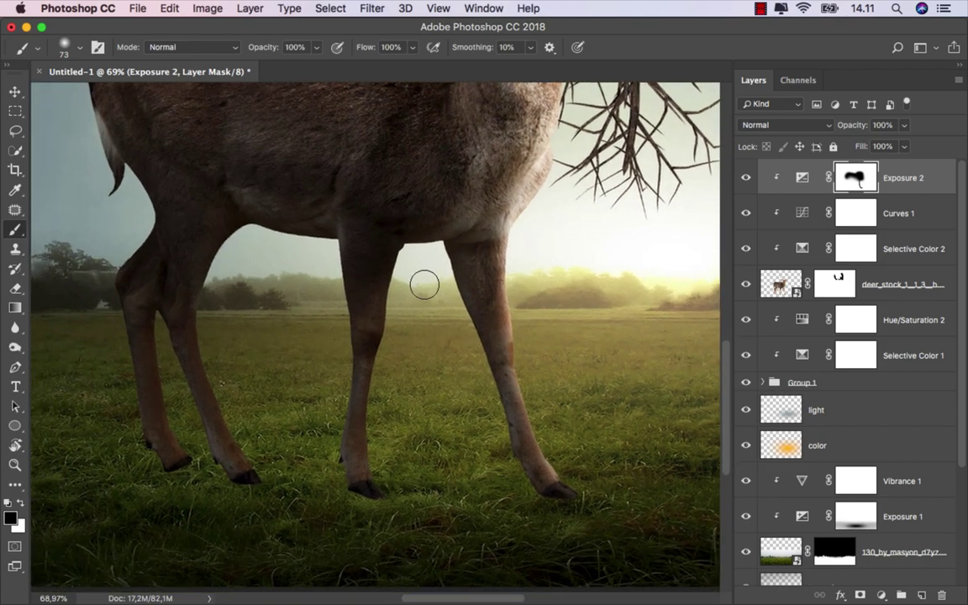
{"action": "mouse_move", "coordinate": [424, 281]}
{"action": "left_mouse_down"}
{"action": "mouse_move", "coordinate": [406, 268]}
{"action": "mouse_move", "coordinate": [380, 389]}
{"action": "mouse_move", "coordinate": [388, 481]}
{"action": "left_mouse_up"}
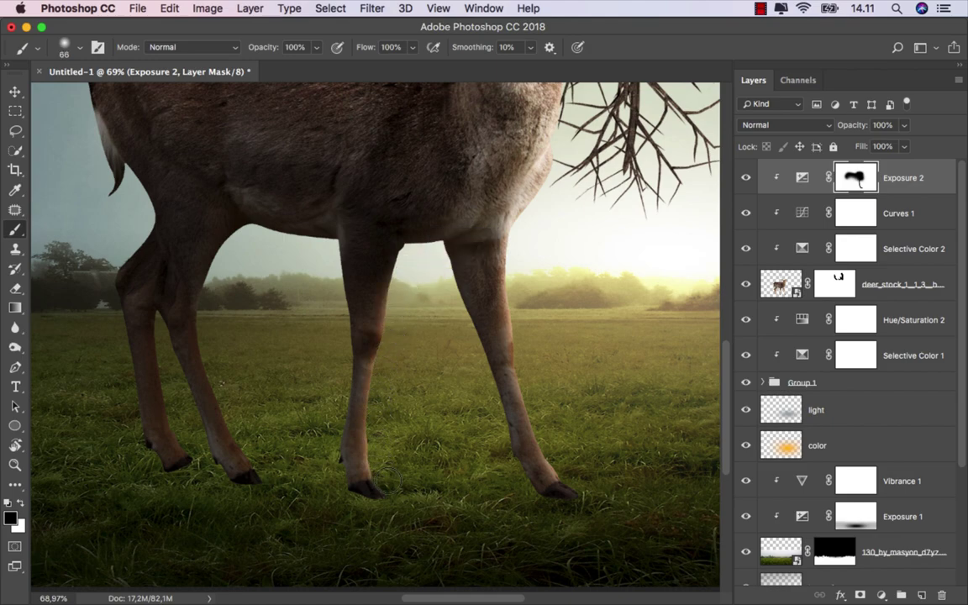
{"action": "left_click_drag", "start_coordinate": [448, 473], "coordinate": [549, 460]}
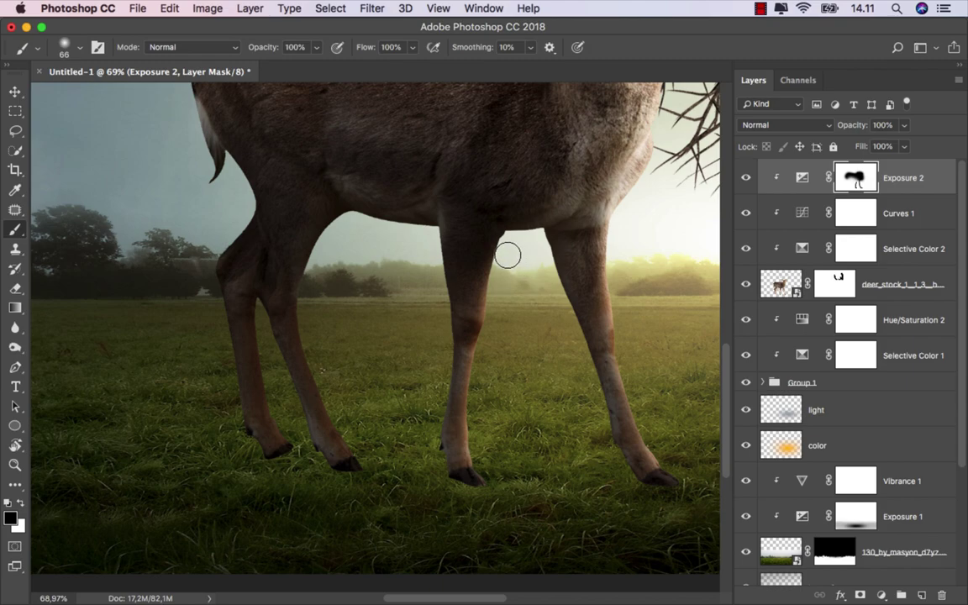
{"action": "mouse_move", "coordinate": [494, 308]}
{"action": "left_mouse_down"}
{"action": "mouse_move", "coordinate": [498, 290]}
{"action": "mouse_move", "coordinate": [477, 387]}
{"action": "mouse_move", "coordinate": [474, 430]}
{"action": "mouse_move", "coordinate": [495, 382]}
{"action": "mouse_move", "coordinate": [495, 313]}
{"action": "mouse_move", "coordinate": [477, 389]}
{"action": "mouse_move", "coordinate": [480, 447]}
{"action": "left_mouse_up"}
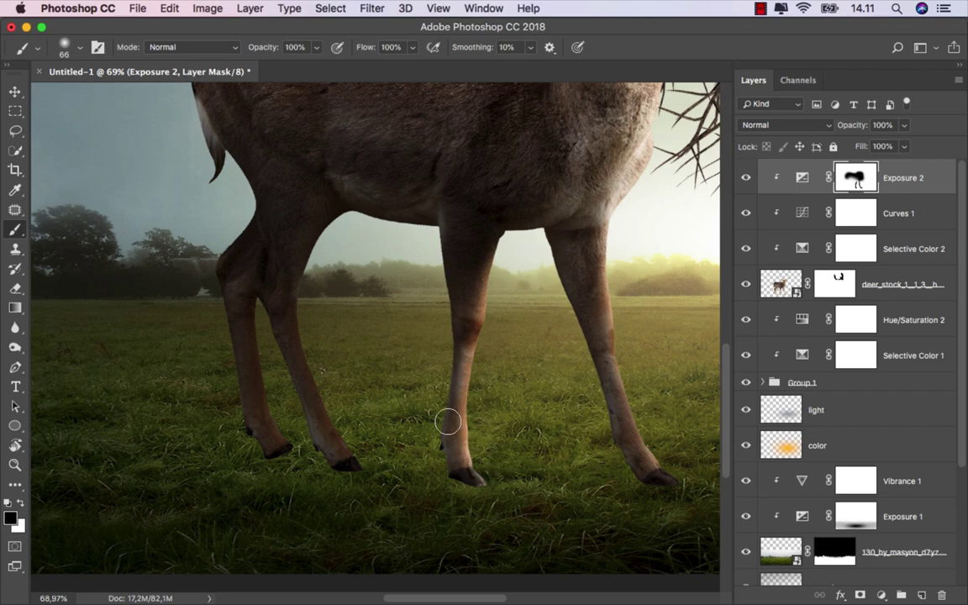
{"action": "mouse_move", "coordinate": [299, 223]}
{"action": "left_mouse_down"}
{"action": "mouse_move", "coordinate": [269, 260]}
{"action": "mouse_move", "coordinate": [269, 303]}
{"action": "mouse_move", "coordinate": [282, 344]}
{"action": "mouse_move", "coordinate": [341, 416]}
{"action": "left_mouse_up"}
{"action": "mouse_move", "coordinate": [274, 344]}
{"action": "left_mouse_down"}
{"action": "mouse_move", "coordinate": [260, 303]}
{"action": "mouse_move", "coordinate": [267, 375]}
{"action": "mouse_move", "coordinate": [290, 443]}
{"action": "left_mouse_up"}
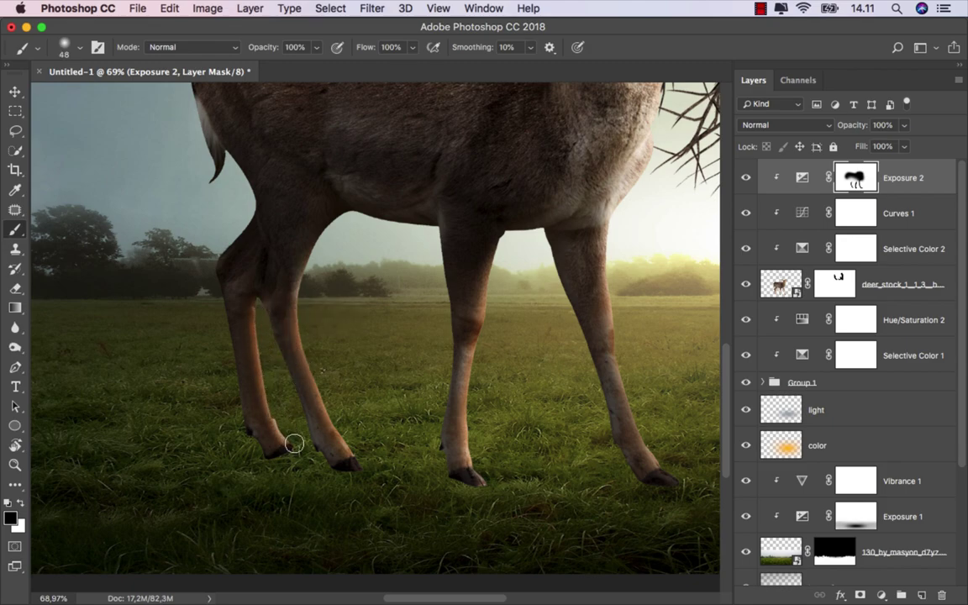
{"action": "left_click", "coordinate": [19, 503]}
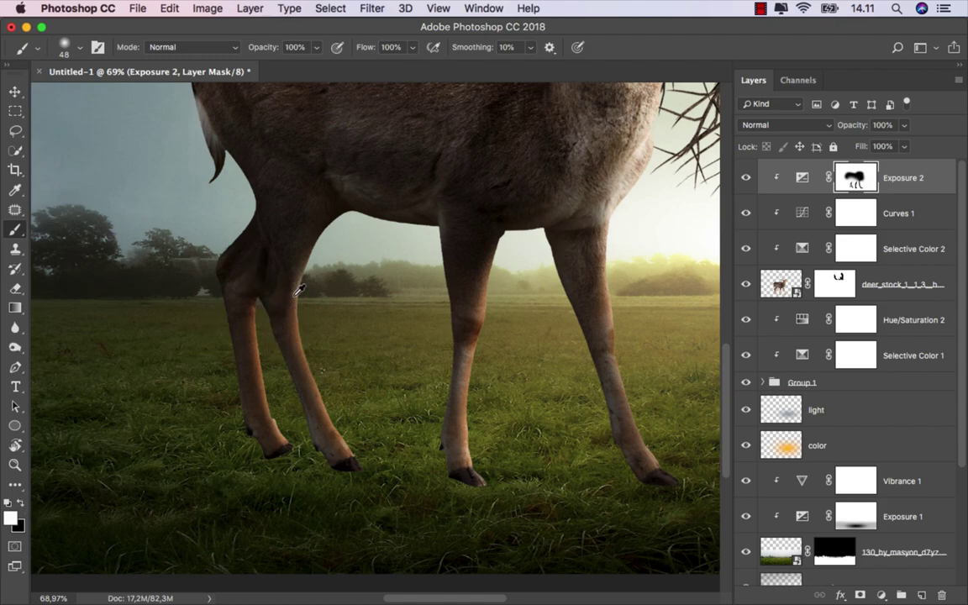
{"action": "scroll", "coordinate": [295, 278], "scroll_direction": "down", "scroll_amount": 3}
{"action": "scroll", "coordinate": [296, 277], "scroll_direction": "down", "scroll_amount": 2}
Softly re-darken the deer's body with a 439 px white brush at 22% opacity
{"action": "scroll", "coordinate": [423, 280], "scroll_direction": "down", "scroll_amount": 2}
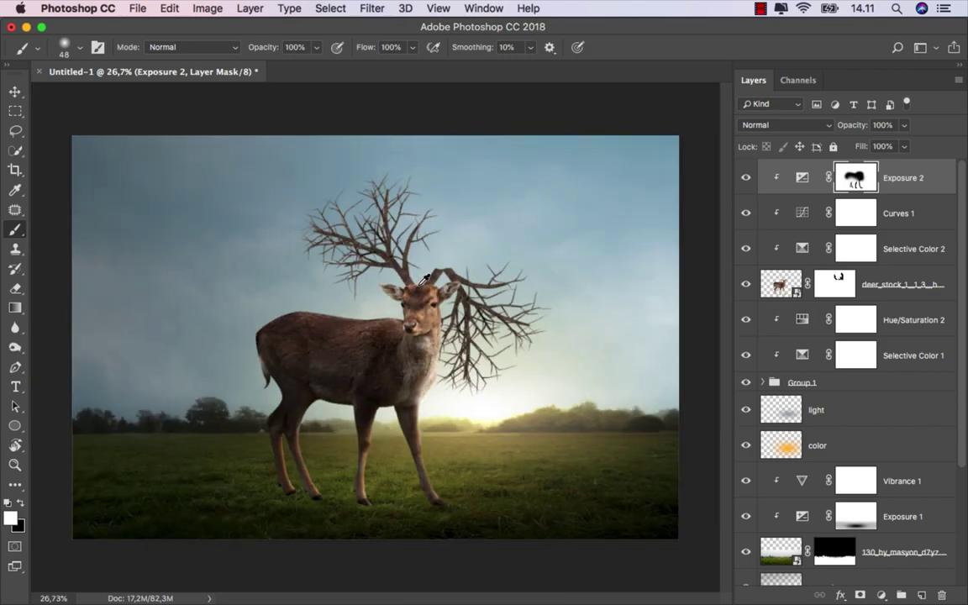
{"action": "scroll", "coordinate": [424, 277], "scroll_direction": "up", "scroll_amount": 1}
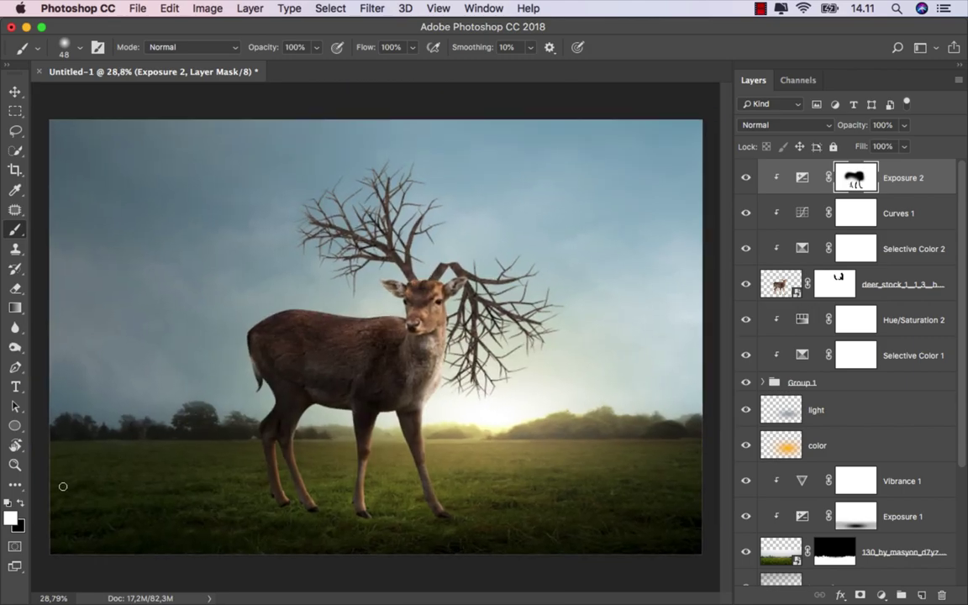
{"action": "left_click", "coordinate": [21, 507]}
{"action": "left_click_drag", "start_coordinate": [319, 48], "coordinate": [235, 63]}
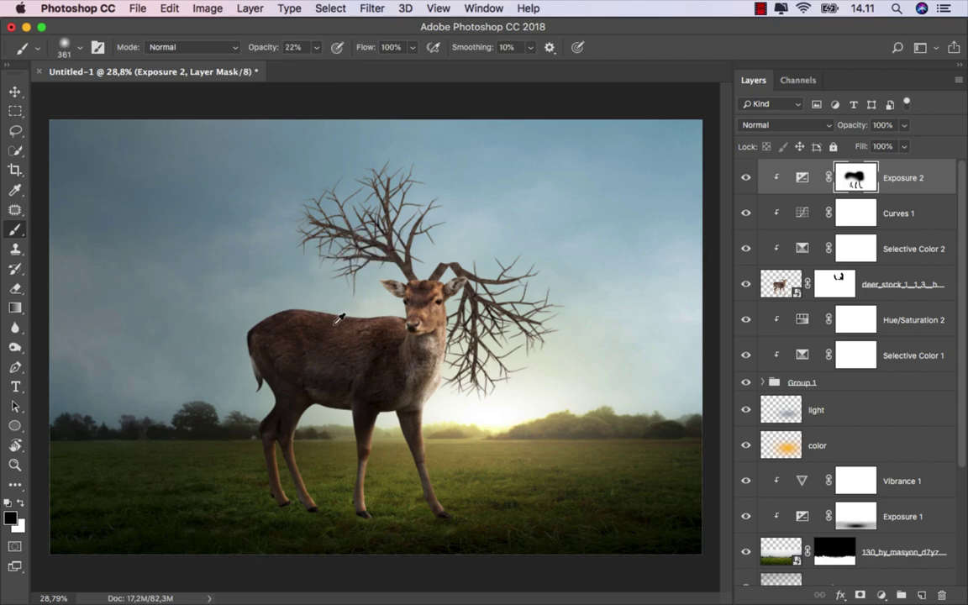
{"action": "scroll", "coordinate": [340, 317], "scroll_direction": "up", "scroll_amount": 1}
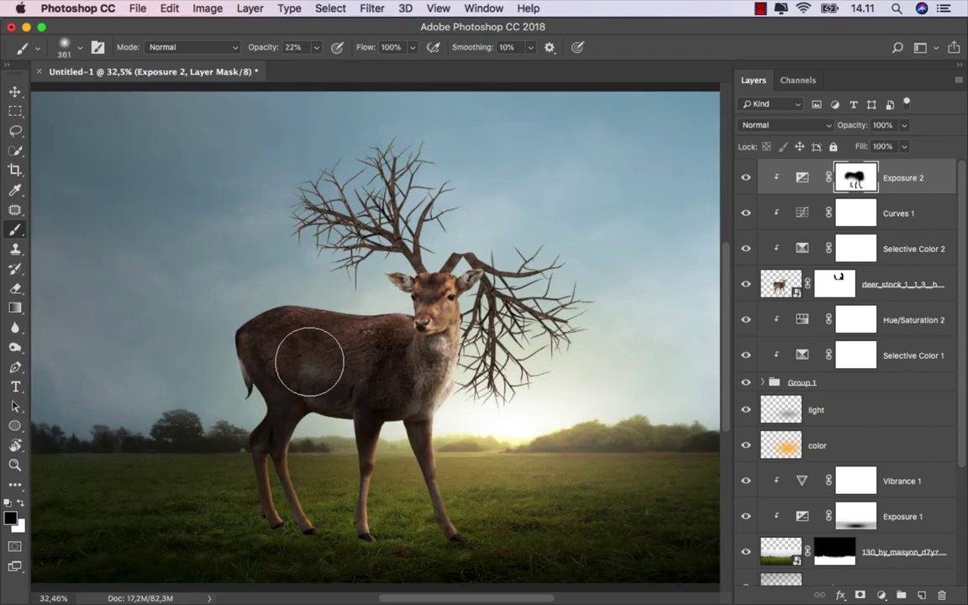
{"action": "left_click", "coordinate": [21, 504]}
{"action": "key", "text": "bracketright"}
{"action": "mouse_move", "coordinate": [309, 368]}
{"action": "left_mouse_down"}
{"action": "mouse_move", "coordinate": [381, 375]}
{"action": "mouse_move", "coordinate": [238, 346]}
{"action": "mouse_move", "coordinate": [227, 356]}
{"action": "mouse_move", "coordinate": [385, 357]}
{"action": "mouse_move", "coordinate": [333, 367]}
{"action": "left_mouse_up"}
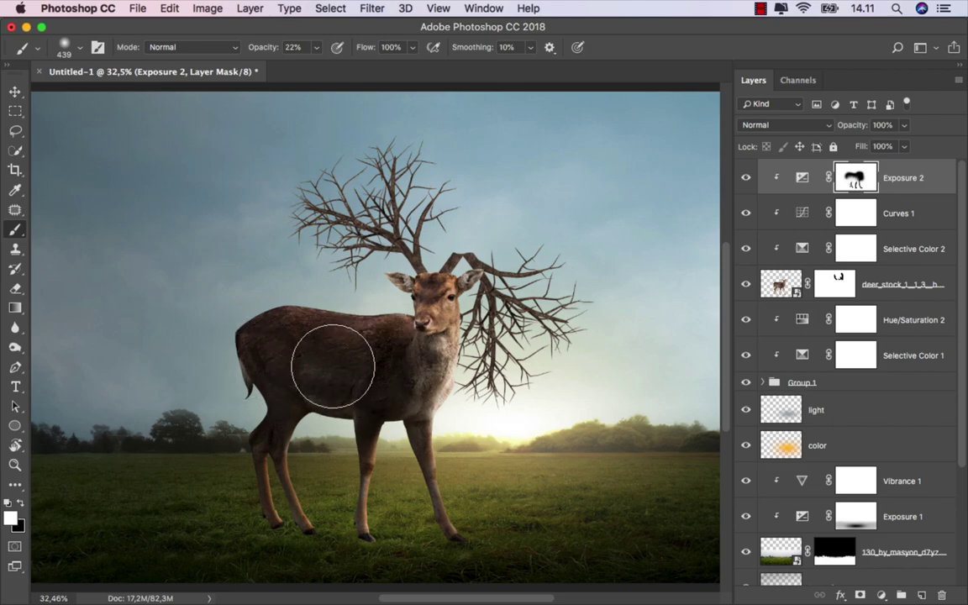
Resize the brush to about 241 px, compare Exposure 2 on and off, then target the layer itself
{"action": "scroll", "coordinate": [346, 343], "scroll_direction": "down", "scroll_amount": 1}
{"action": "left_click_drag", "start_coordinate": [429, 341], "coordinate": [376, 290]}
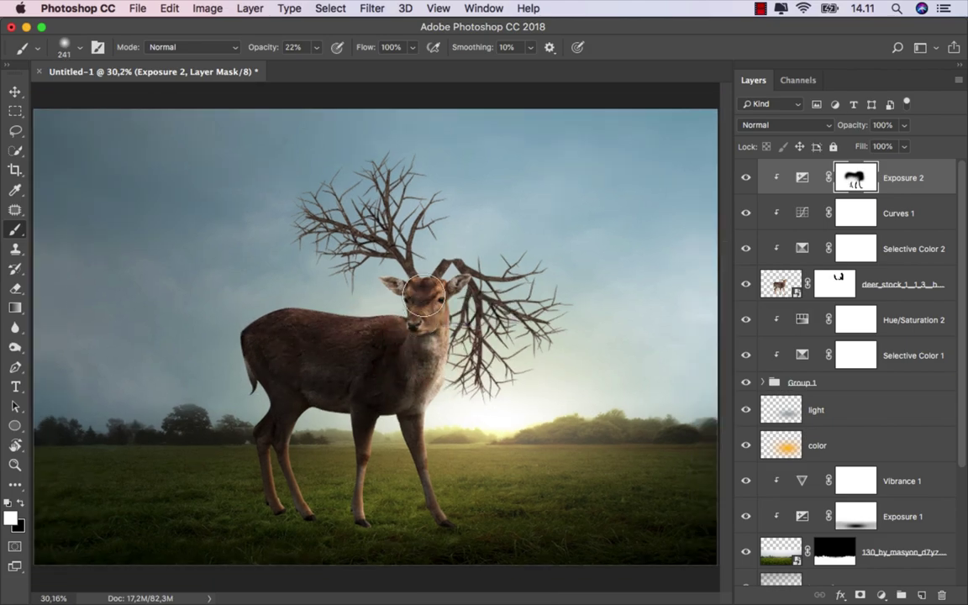
{"action": "scroll", "coordinate": [376, 286], "scroll_direction": "down", "scroll_amount": 1}
{"action": "scroll", "coordinate": [375, 286], "scroll_direction": "down", "scroll_amount": 1}
{"action": "scroll", "coordinate": [375, 286], "scroll_direction": "up", "scroll_amount": 1}
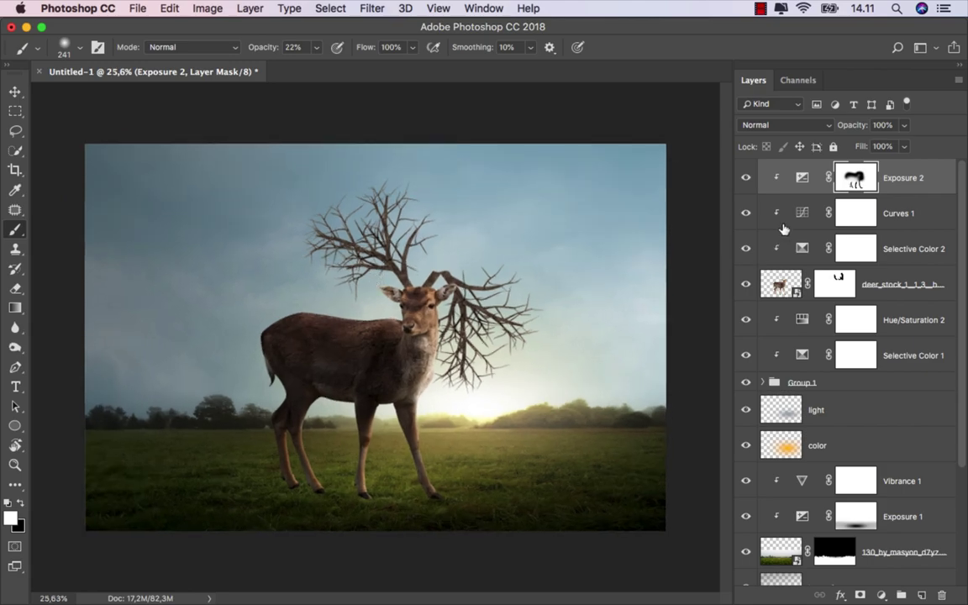
{"action": "left_click", "coordinate": [748, 177]}
{"action": "left_click", "coordinate": [748, 177]}
{"action": "key", "text": "ctrl+2"}
Add a Vibrance layer clipped to the deer with vibrance lowered to -35
{"action": "left_click", "coordinate": [882, 595]}
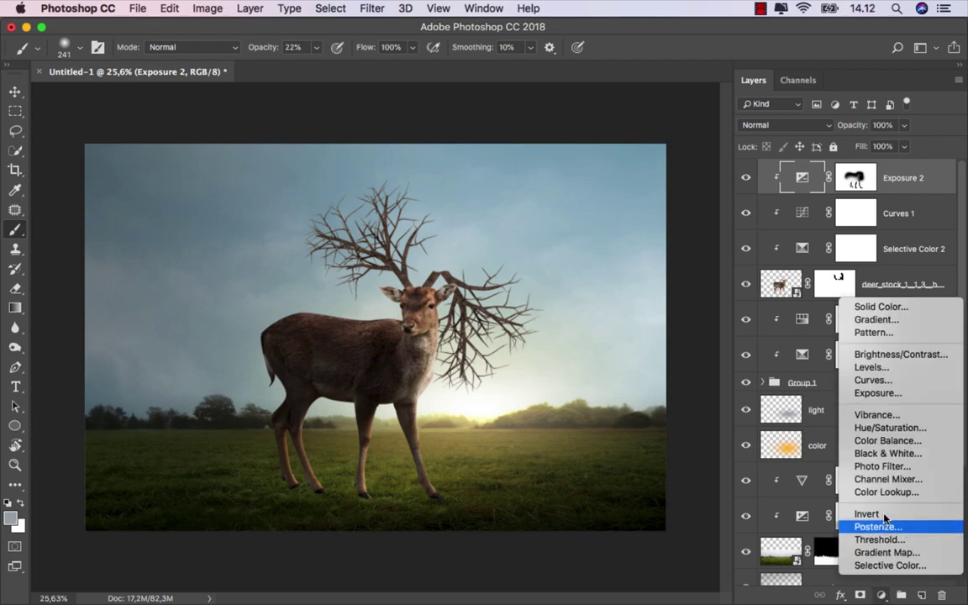
{"action": "left_click", "coordinate": [802, 411]}
{"action": "key", "text": "ctrl+alt+g"}
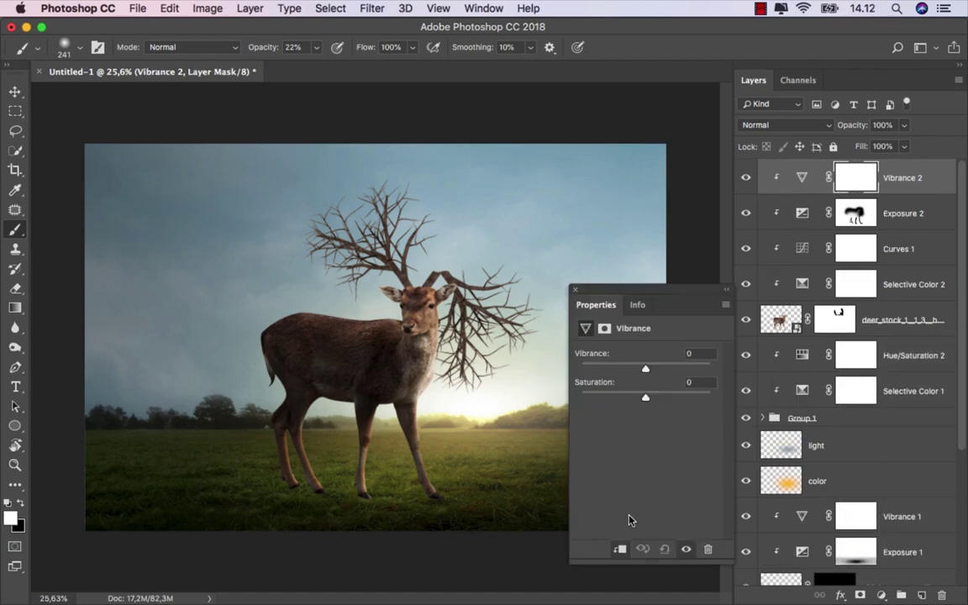
{"action": "left_click_drag", "start_coordinate": [646, 371], "coordinate": [622, 371]}
{"action": "left_click", "coordinate": [575, 293]}
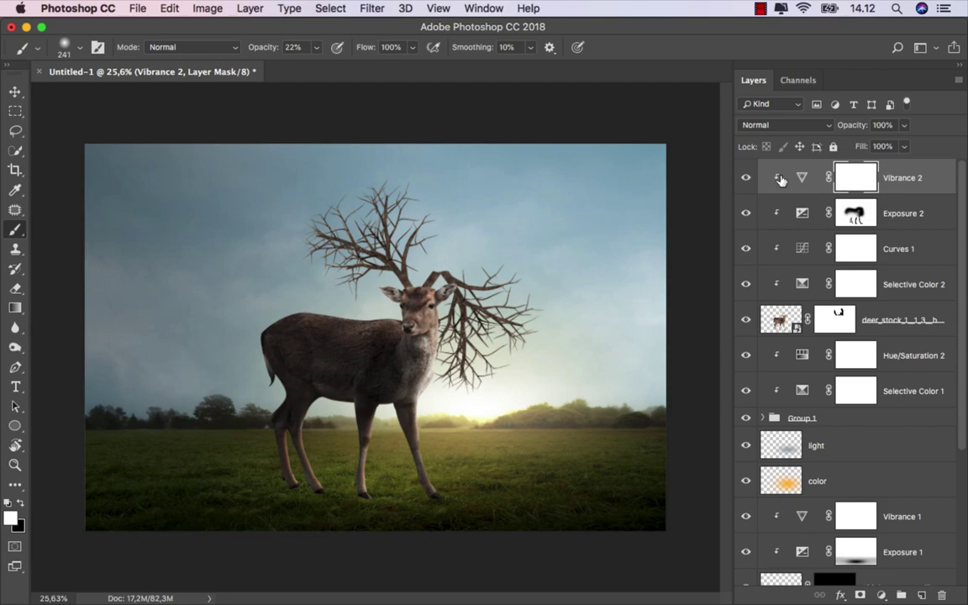
{"action": "left_click", "coordinate": [898, 180]}
Add an Exposure 3 layer clipped to the deer with Exposure at -1.32
{"action": "left_click", "coordinate": [882, 595]}
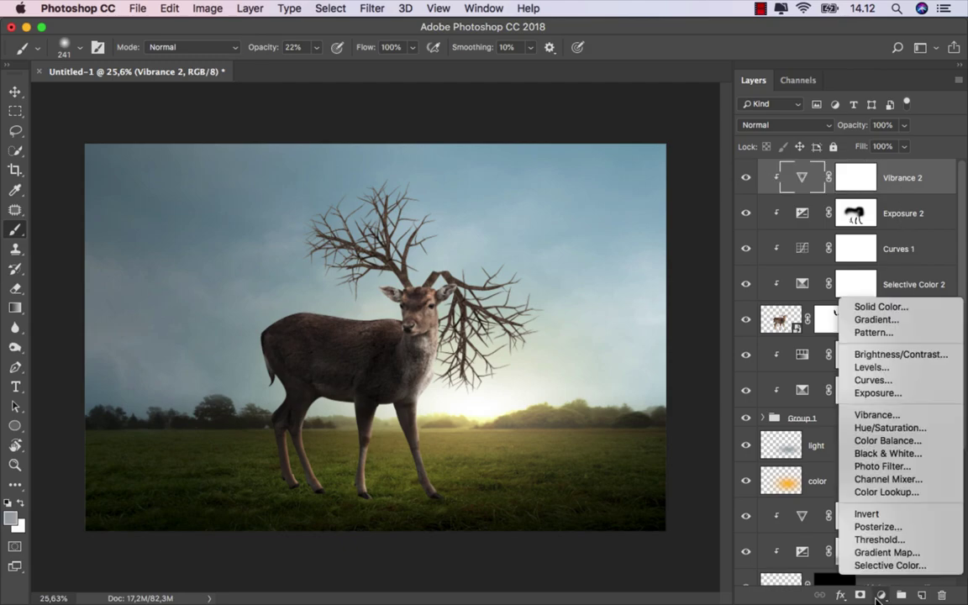
{"action": "left_click", "coordinate": [903, 393]}
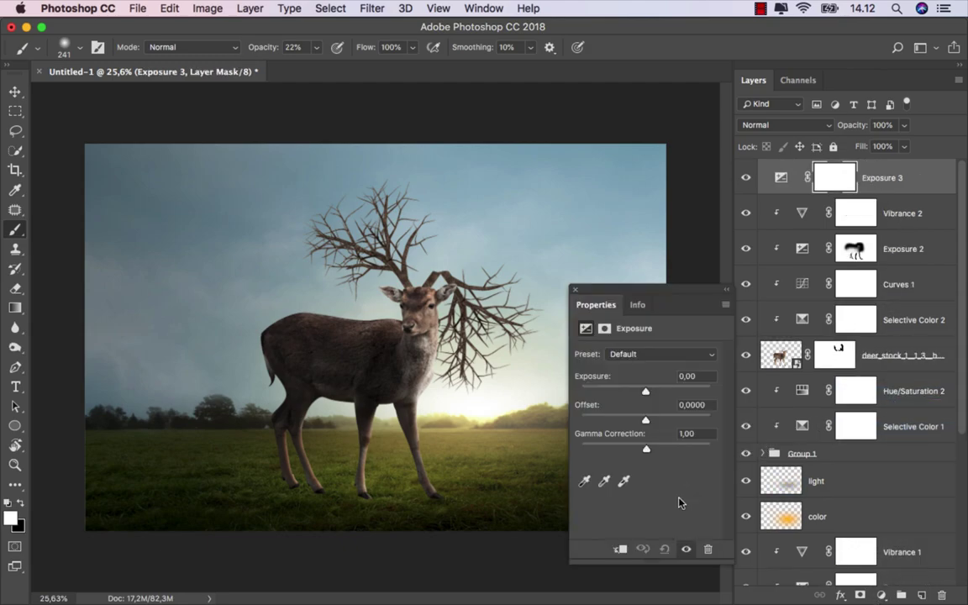
{"action": "left_click", "coordinate": [620, 549]}
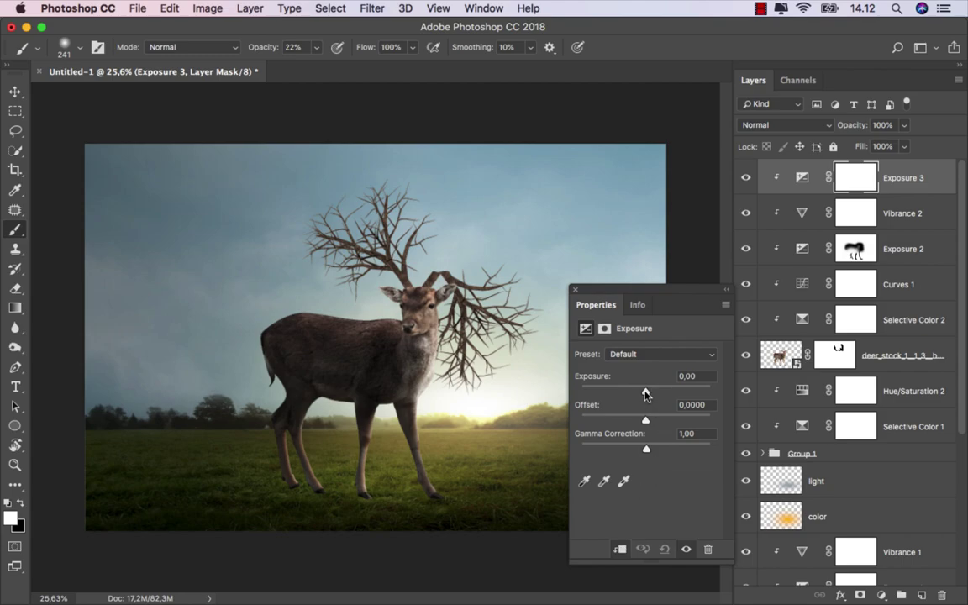
{"action": "left_click_drag", "start_coordinate": [645, 393], "coordinate": [631, 393]}
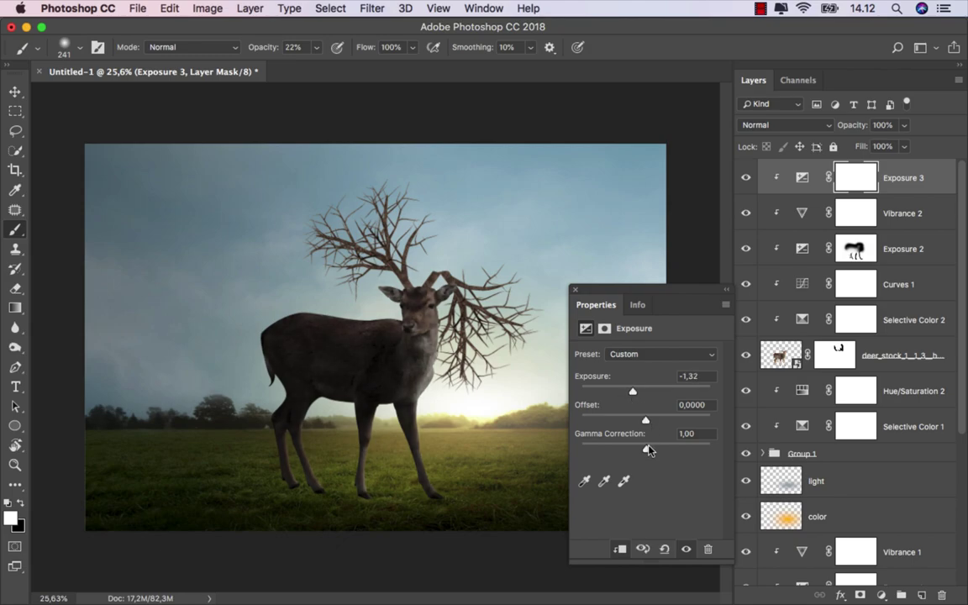
{"action": "left_click", "coordinate": [575, 292]}
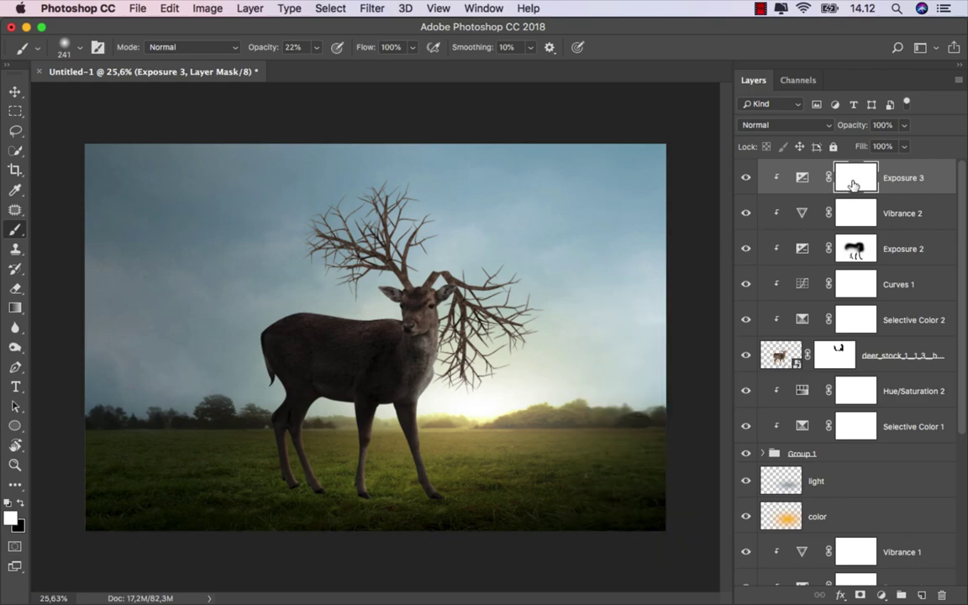
Invert the Exposure 3 mask and paint white at 100% opacity over the hind hoof
{"action": "key", "text": "ctrl+i"}
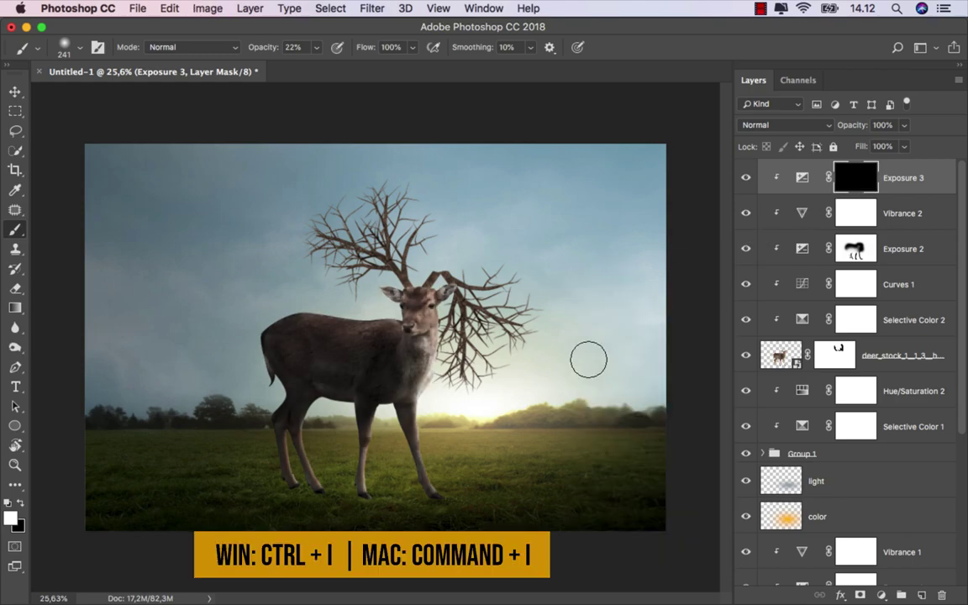
{"action": "scroll", "coordinate": [395, 346], "scroll_direction": "up", "scroll_amount": 2}
{"action": "left_click", "coordinate": [316, 47]}
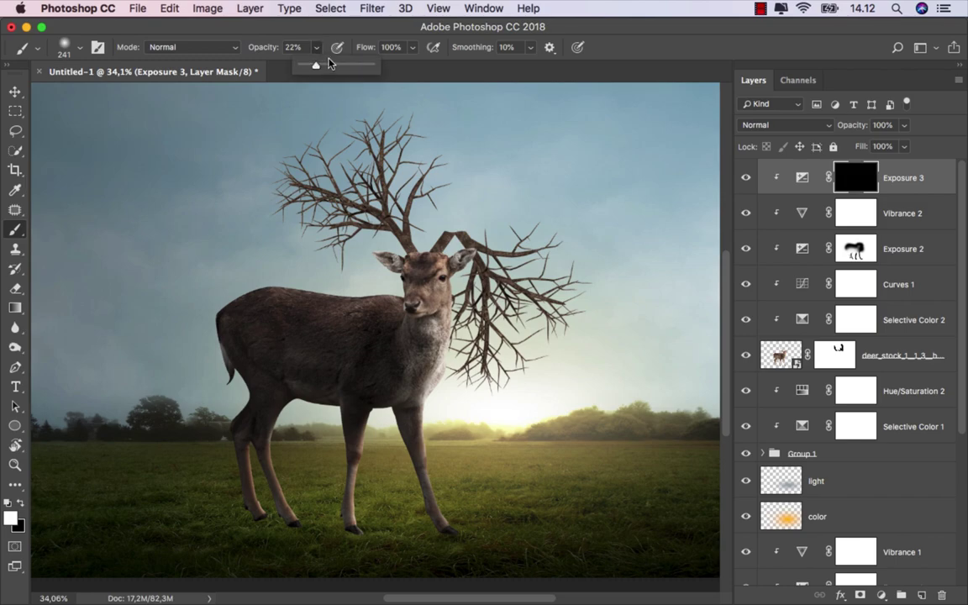
{"action": "scroll", "coordinate": [461, 416], "scroll_direction": "up", "scroll_amount": 2}
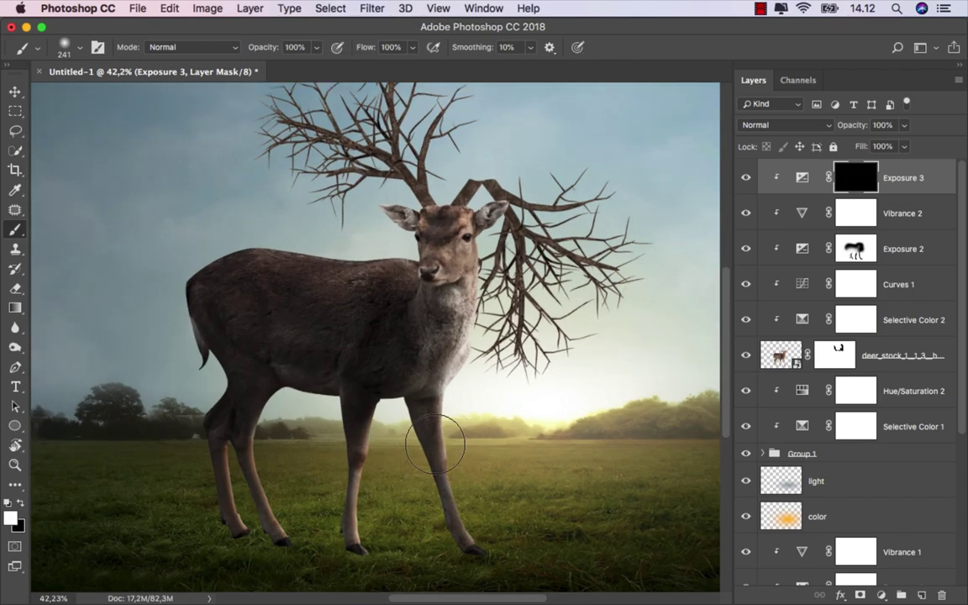
{"action": "scroll", "coordinate": [461, 416], "scroll_direction": "up", "scroll_amount": 1}
{"action": "mouse_move", "coordinate": [389, 402]}
{"action": "left_mouse_down"}
{"action": "mouse_move", "coordinate": [369, 402]}
{"action": "mouse_move", "coordinate": [373, 376]}
{"action": "left_mouse_up"}
{"action": "scroll", "coordinate": [393, 376], "scroll_direction": "up", "scroll_amount": 1}
{"action": "scroll", "coordinate": [393, 375], "scroll_direction": "up", "scroll_amount": 1}
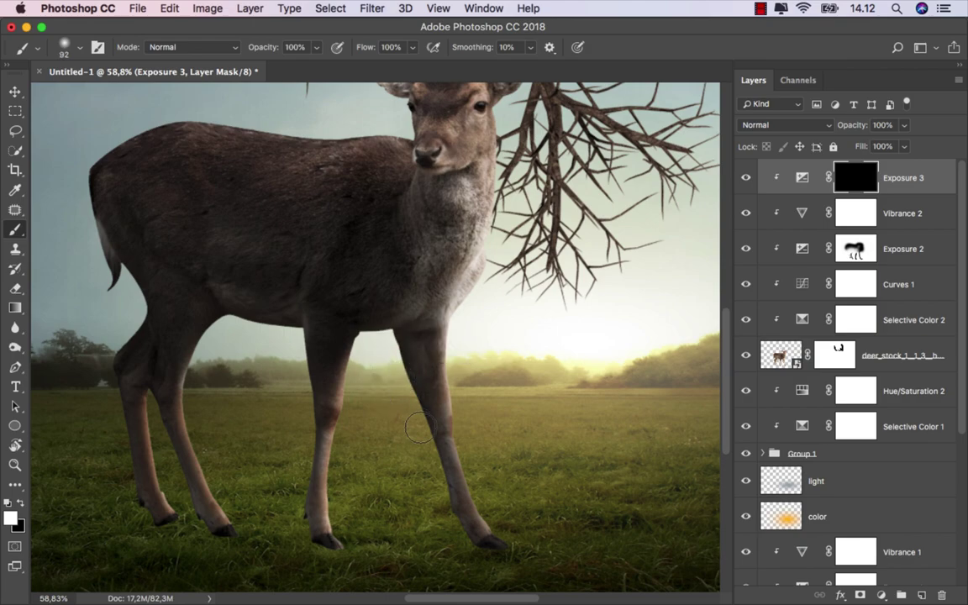
{"action": "left_click_drag", "start_coordinate": [453, 528], "coordinate": [405, 461]}
Paint white down the hind legs on the Exposure 3 mask and fit the image on screen
{"action": "scroll", "coordinate": [512, 521], "scroll_direction": "left", "scroll_amount": 3}
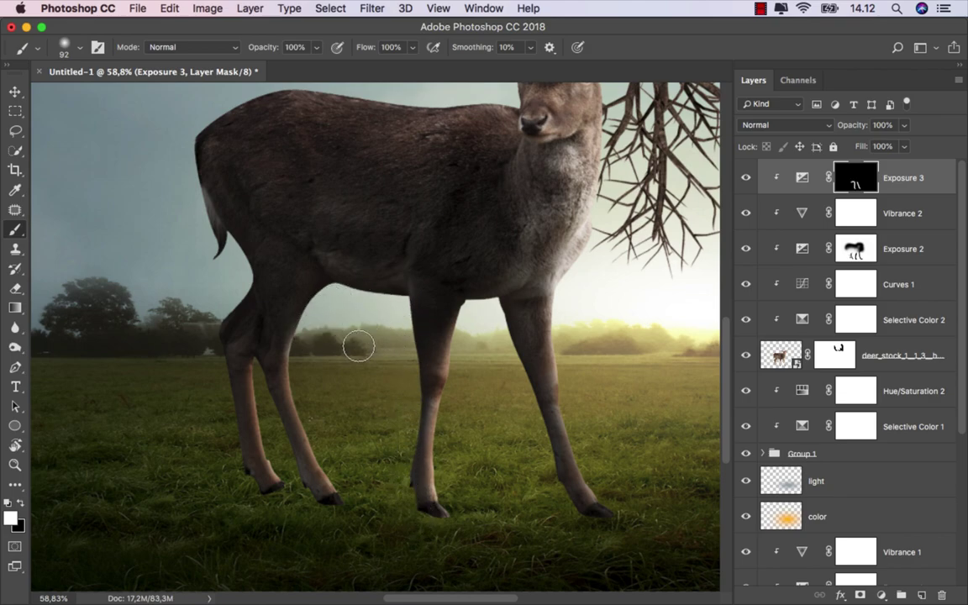
{"action": "mouse_move", "coordinate": [290, 365]}
{"action": "left_mouse_down"}
{"action": "mouse_move", "coordinate": [260, 368]}
{"action": "mouse_move", "coordinate": [263, 344]}
{"action": "left_mouse_up"}
{"action": "scroll", "coordinate": [260, 370], "scroll_direction": "up", "scroll_amount": 2}
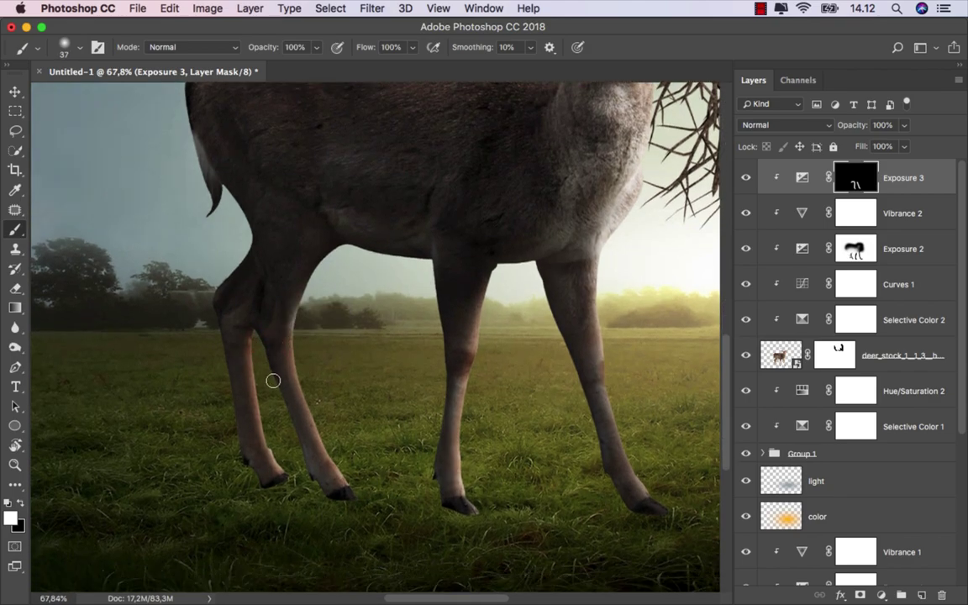
{"action": "left_click_drag", "start_coordinate": [288, 413], "coordinate": [313, 475]}
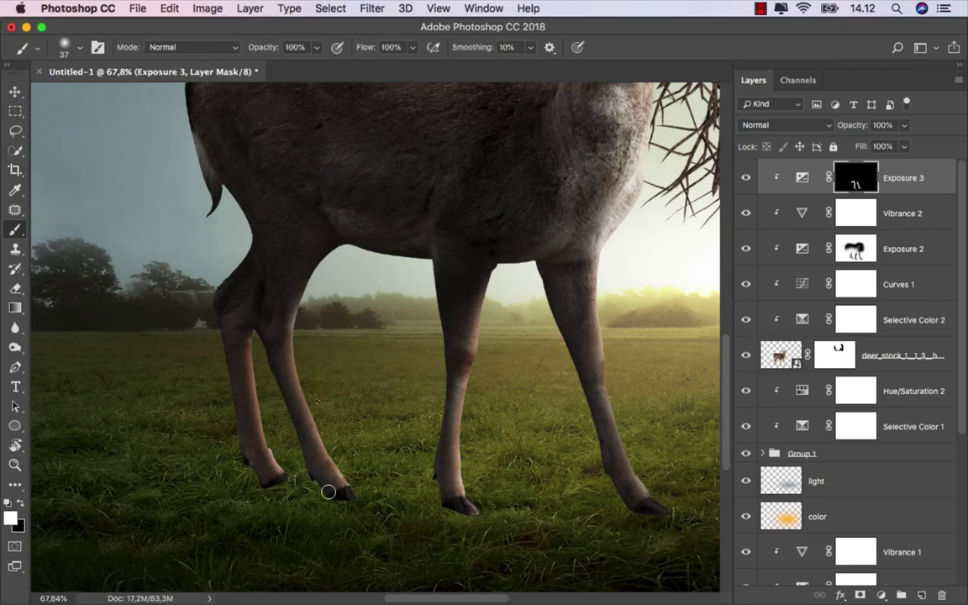
{"action": "left_click_drag", "start_coordinate": [265, 504], "coordinate": [261, 496]}
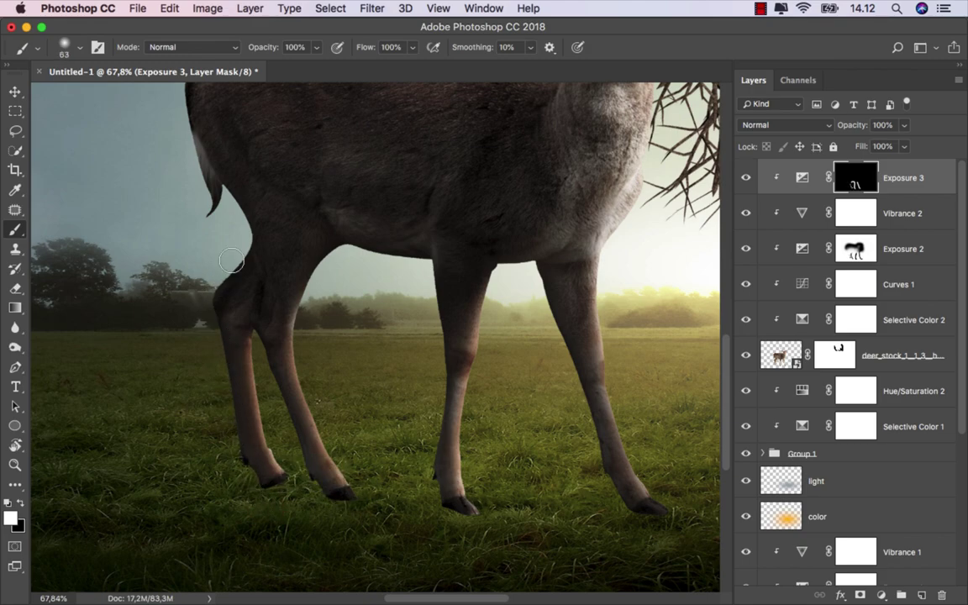
{"action": "key", "text": "super+0"}
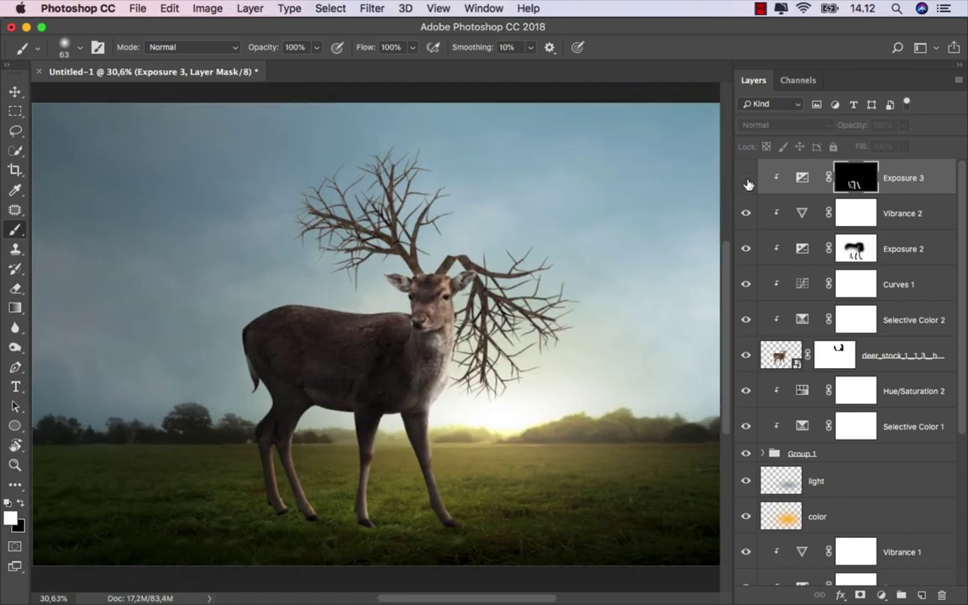
Add a new layer named 'shadow' above Hue/Saturation 2, set to Soft Light blending
{"action": "left_click", "coordinate": [909, 188]}
{"action": "key", "text": "v"}
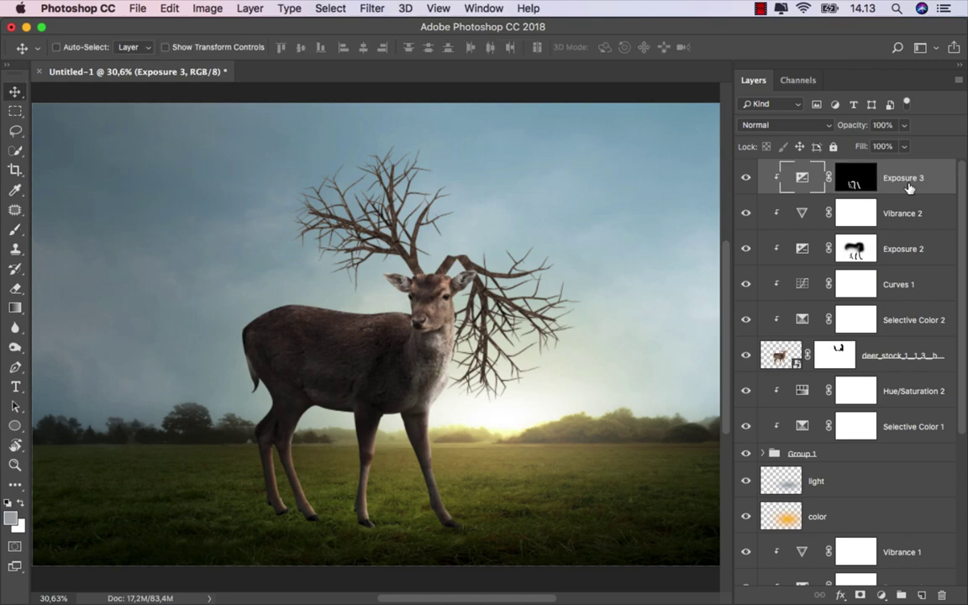
{"action": "left_click", "coordinate": [909, 387]}
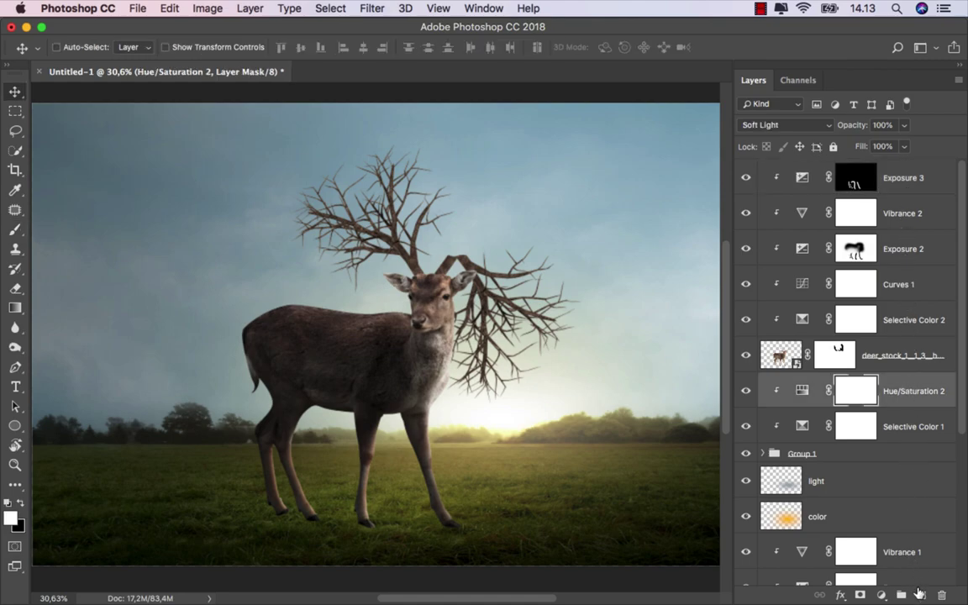
{"action": "left_click", "coordinate": [920, 594]}
{"action": "double_click", "coordinate": [821, 391]}
{"action": "type", "text": "s"}
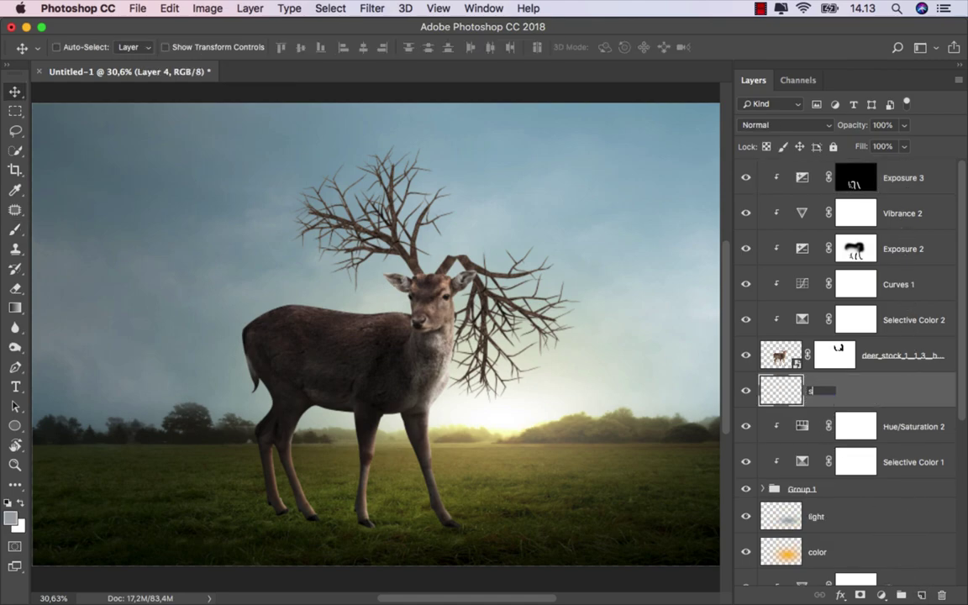
{"action": "type", "text": "hadow"}
{"action": "key", "text": "Return"}
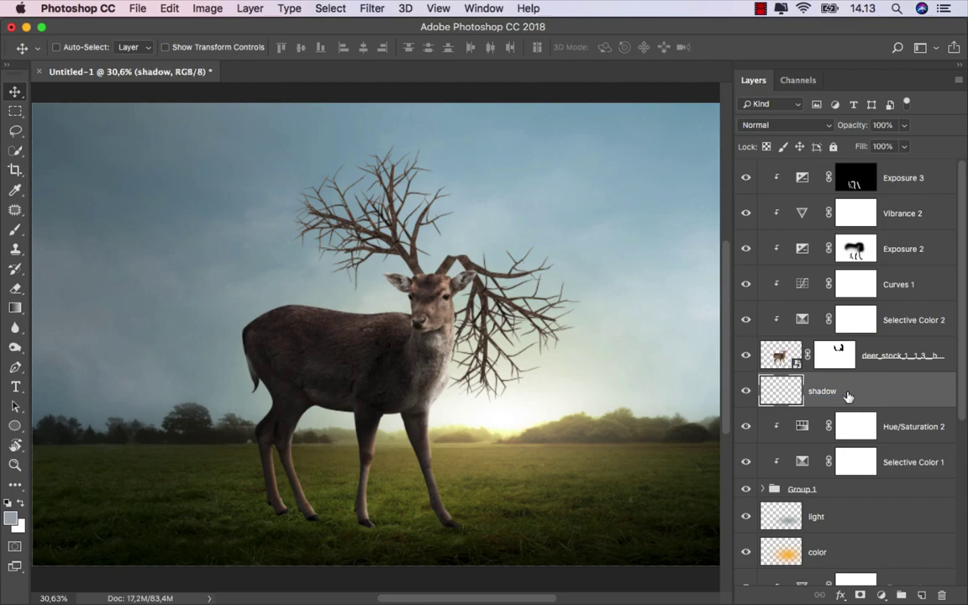
{"action": "left_click", "coordinate": [769, 126]}
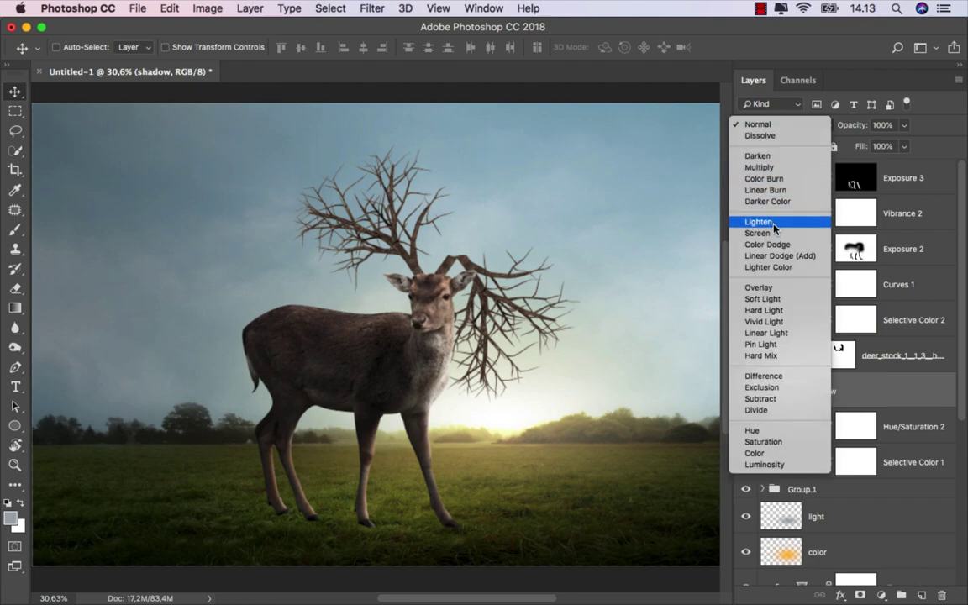
{"action": "left_click", "coordinate": [763, 299]}
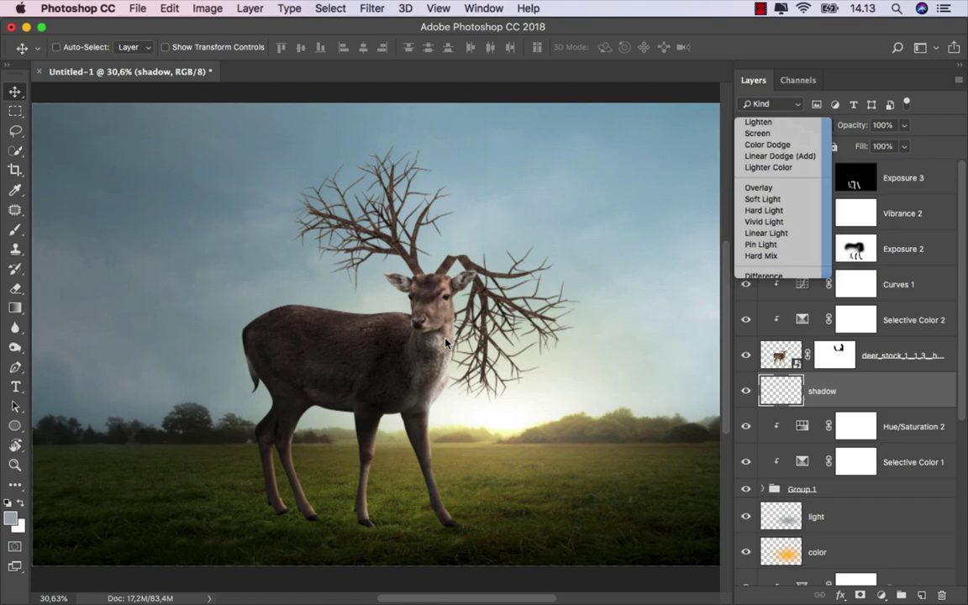
Brush dark shadows extending down-left from each of the deer's four hooves
{"action": "left_click", "coordinate": [15, 229]}
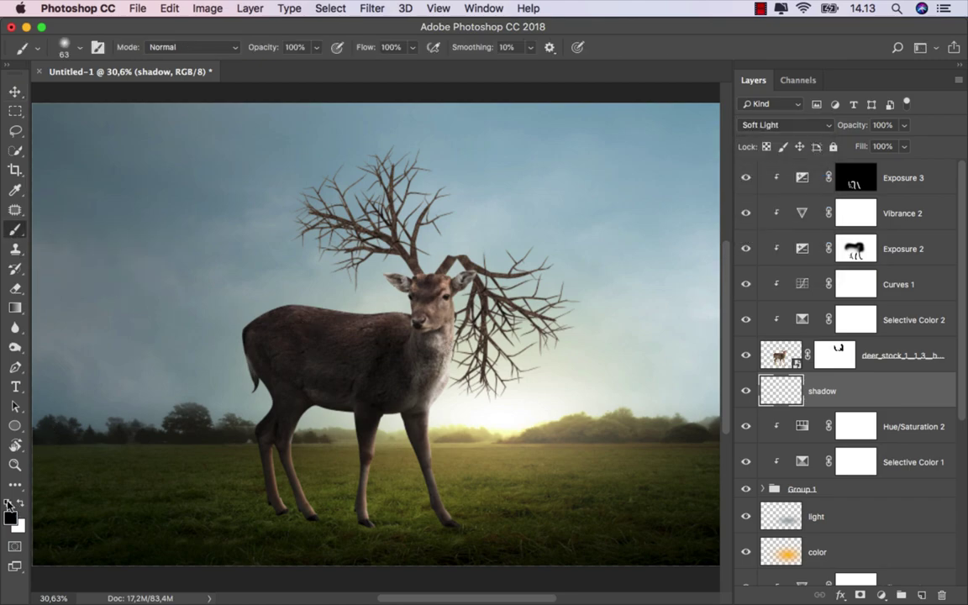
{"action": "scroll", "coordinate": [415, 525], "scroll_direction": "up", "scroll_amount": 5}
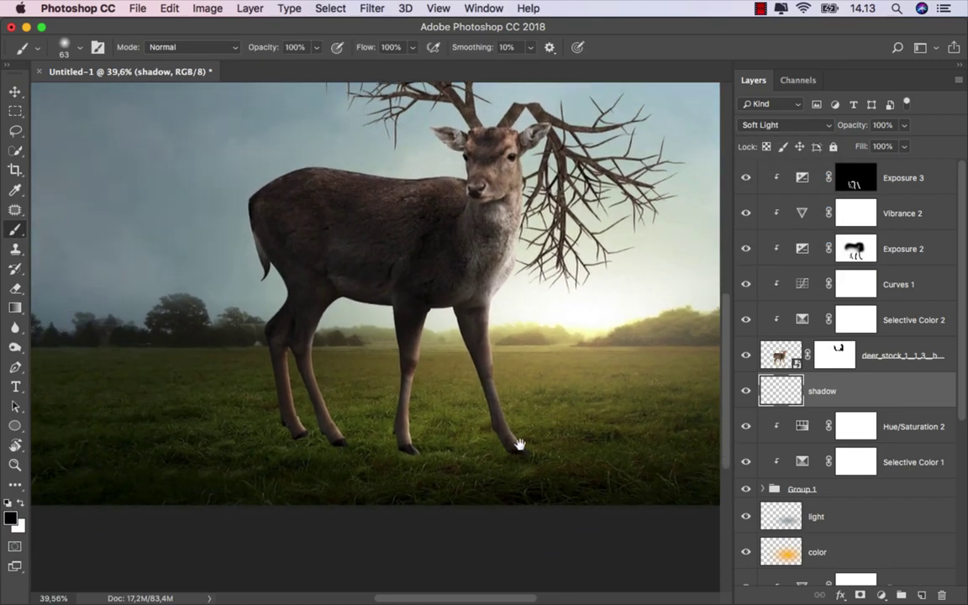
{"action": "scroll", "coordinate": [534, 437], "scroll_direction": "up", "scroll_amount": 3}
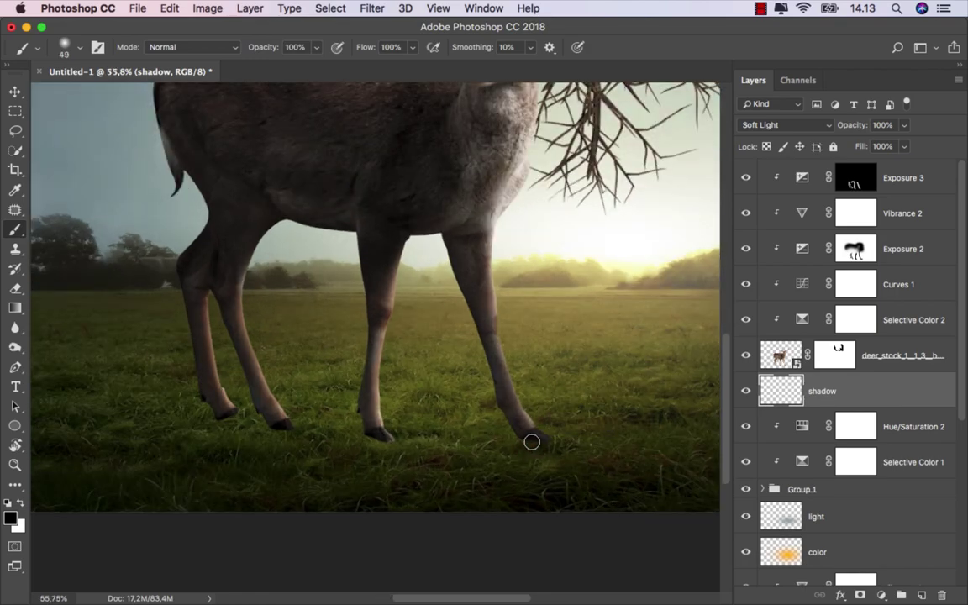
{"action": "left_click_drag", "start_coordinate": [536, 440], "coordinate": [454, 517]}
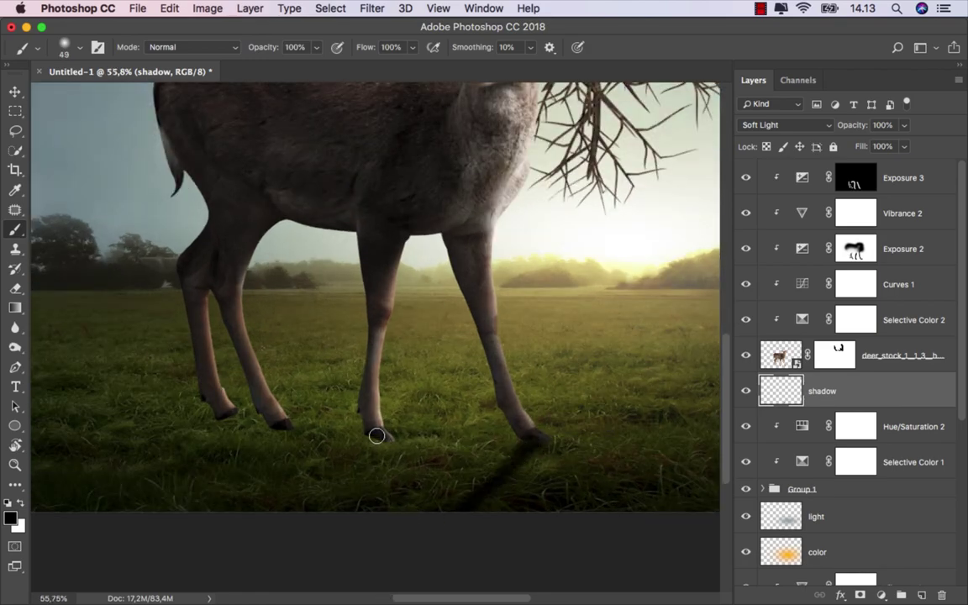
{"action": "left_click_drag", "start_coordinate": [374, 439], "coordinate": [306, 508]}
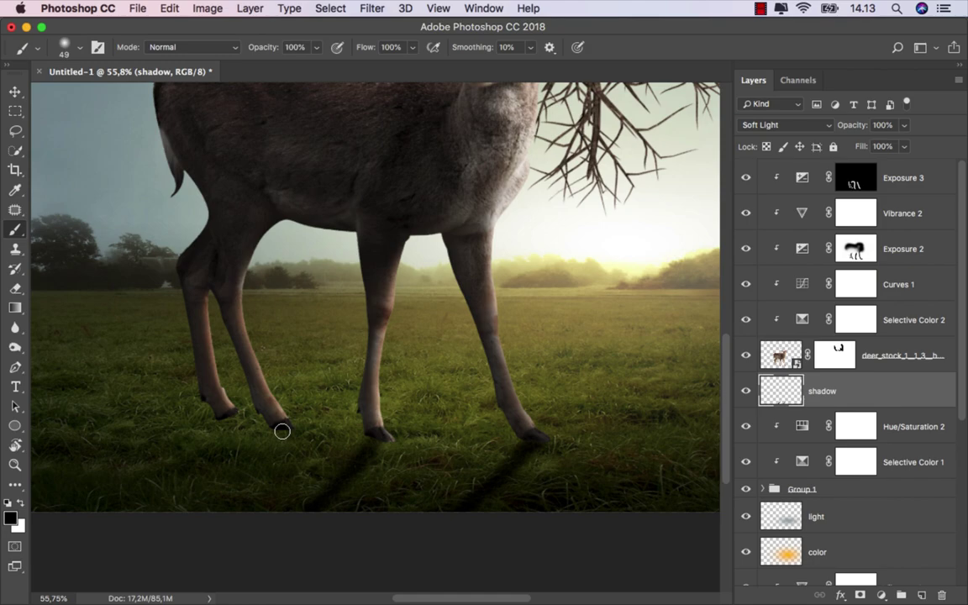
{"action": "left_click_drag", "start_coordinate": [276, 434], "coordinate": [184, 512]}
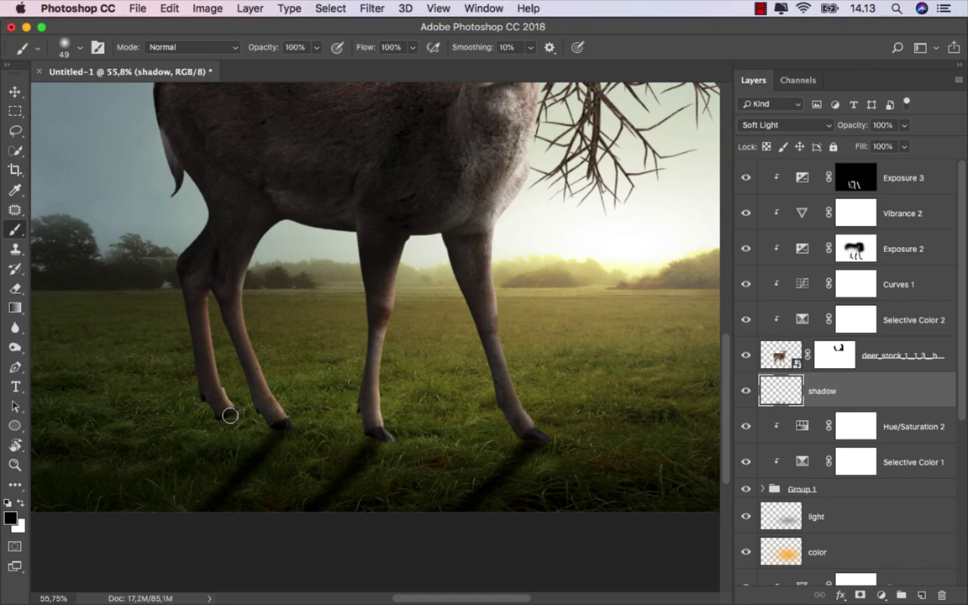
{"action": "left_click_drag", "start_coordinate": [208, 388], "coordinate": [116, 462]}
Shrink the brush, then zoom and pan to inspect the hoof shadows up close
{"action": "scroll", "coordinate": [358, 443], "scroll_direction": "up", "scroll_amount": 3}
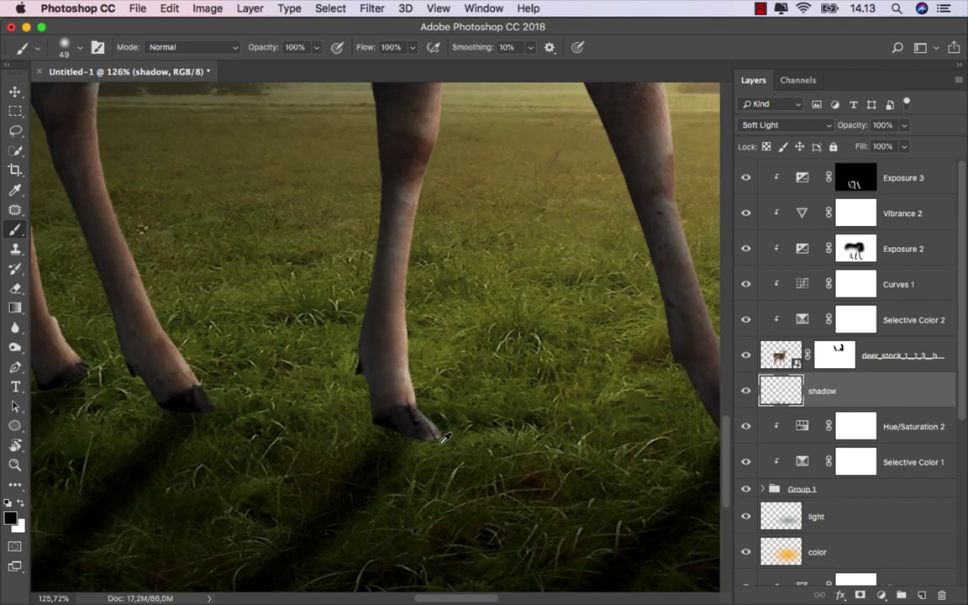
{"action": "scroll", "coordinate": [443, 438], "scroll_direction": "up", "scroll_amount": 2}
{"action": "mouse_move", "coordinate": [411, 432]}
{"action": "left_mouse_down"}
{"action": "mouse_move", "coordinate": [387, 432]}
{"action": "mouse_move", "coordinate": [258, 503]}
{"action": "mouse_move", "coordinate": [514, 453]}
{"action": "left_mouse_up"}
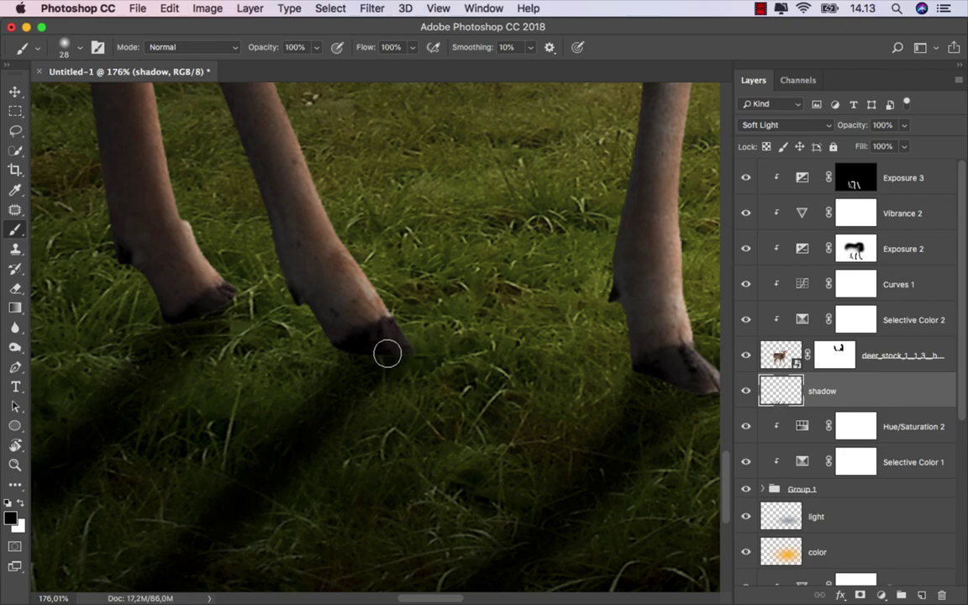
{"action": "scroll", "coordinate": [336, 374], "scroll_direction": "down", "scroll_amount": 1}
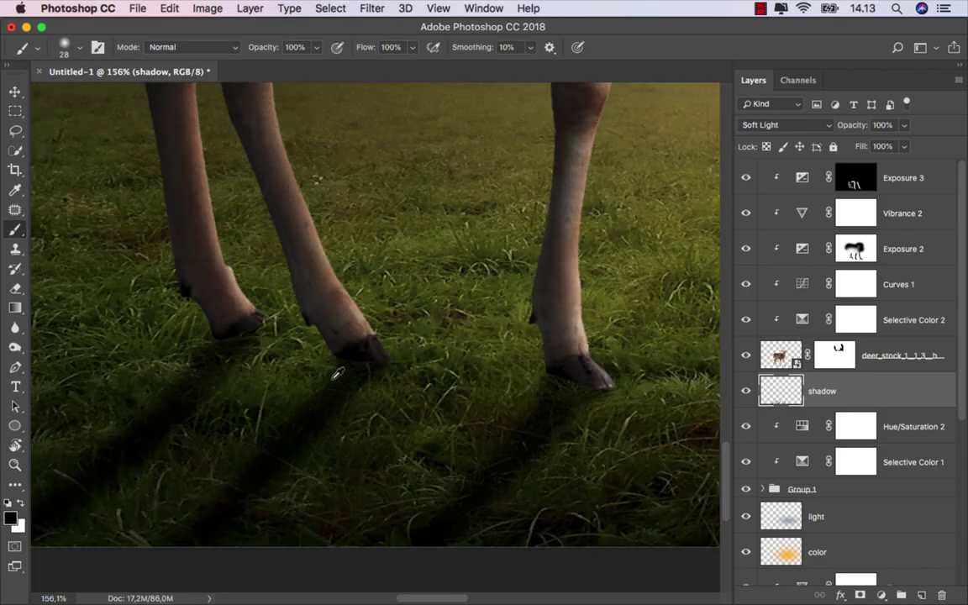
{"action": "scroll", "coordinate": [336, 374], "scroll_direction": "down", "scroll_amount": 2}
{"action": "scroll", "coordinate": [491, 458], "scroll_direction": "right", "scroll_amount": 3}
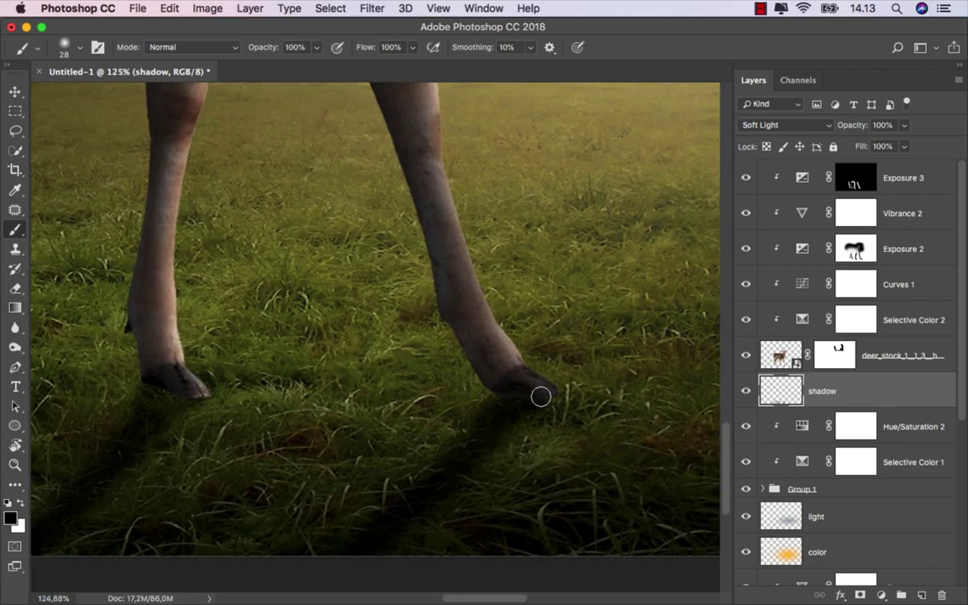
{"action": "left_click_drag", "start_coordinate": [540, 396], "coordinate": [516, 461]}
{"action": "scroll", "coordinate": [516, 461], "scroll_direction": "down", "scroll_amount": 1}
{"action": "scroll", "coordinate": [330, 403], "scroll_direction": "up", "scroll_amount": 3}
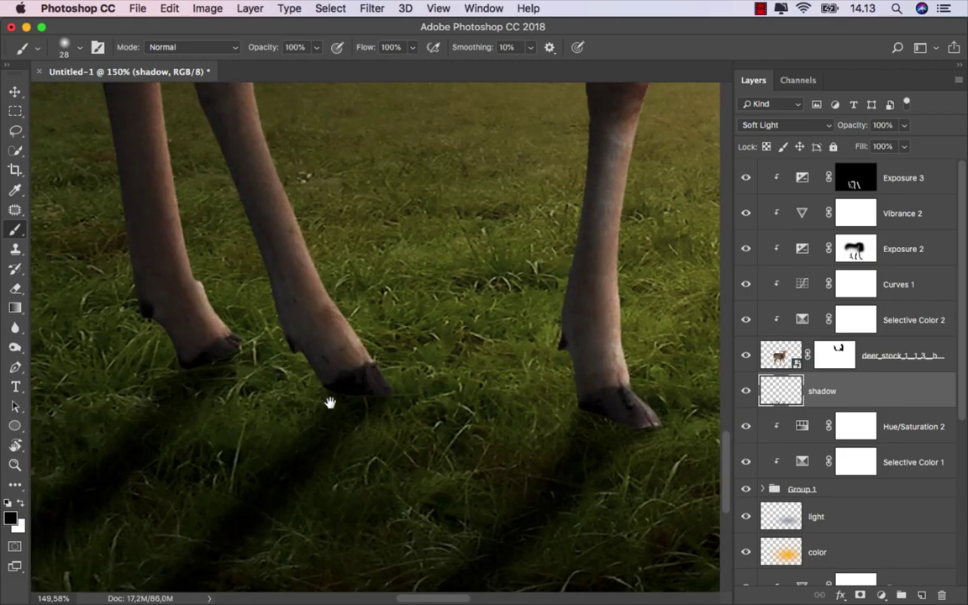
{"action": "left_click_drag", "start_coordinate": [330, 403], "coordinate": [460, 411]}
Switch to the standard Eraser with a 30 px, 0% hardness brush
{"action": "left_click", "coordinate": [15, 288]}
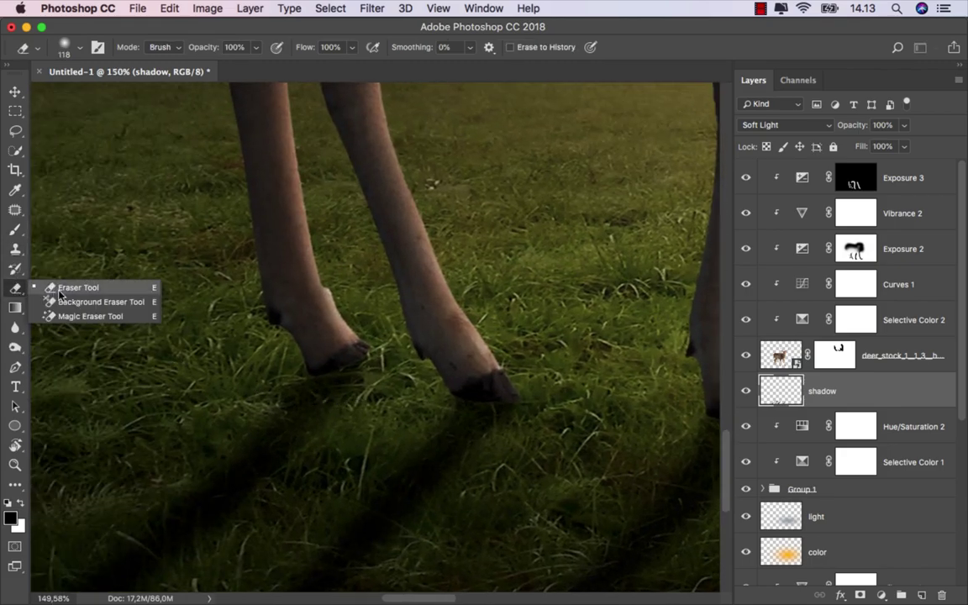
{"action": "left_click", "coordinate": [61, 291]}
{"action": "right_click", "coordinate": [336, 318]}
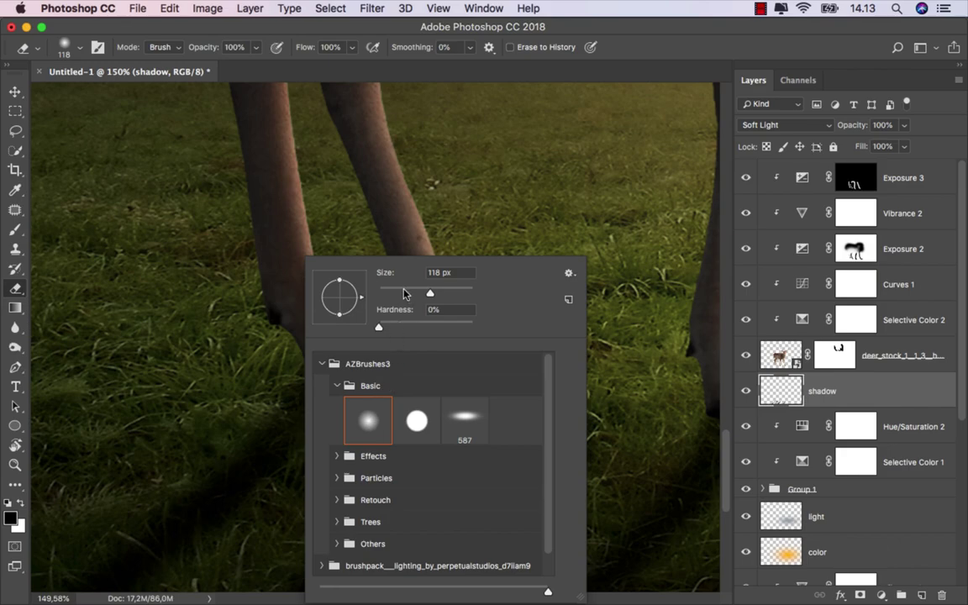
{"action": "left_click_drag", "start_coordinate": [429, 293], "coordinate": [395, 293]}
{"action": "key", "text": "Return"}
{"action": "left_click_drag", "start_coordinate": [384, 397], "coordinate": [376, 395]}
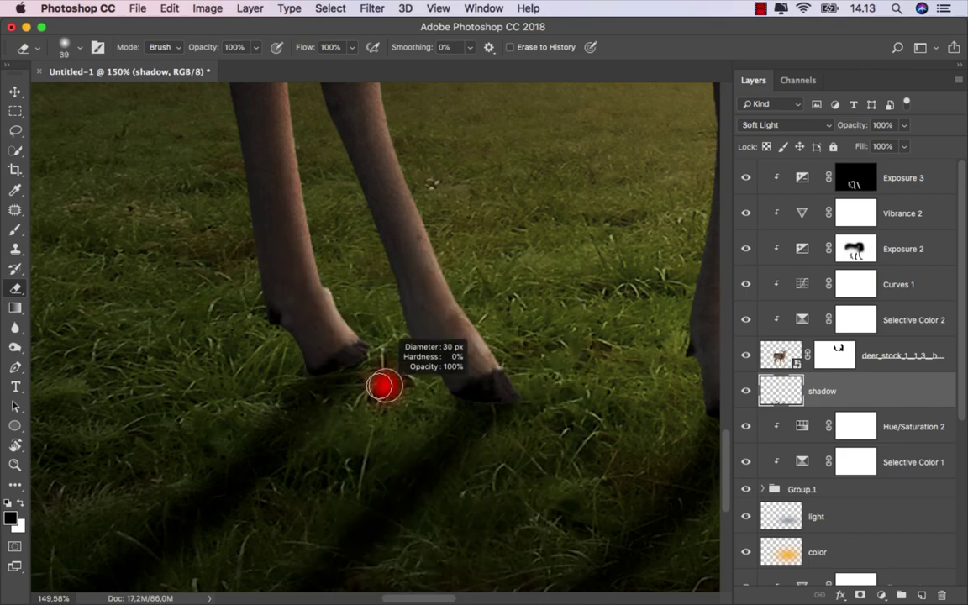
Bring the whole deer into view and set the shadow layer's fill to 89%
{"action": "left_click_drag", "start_coordinate": [287, 466], "coordinate": [415, 370]}
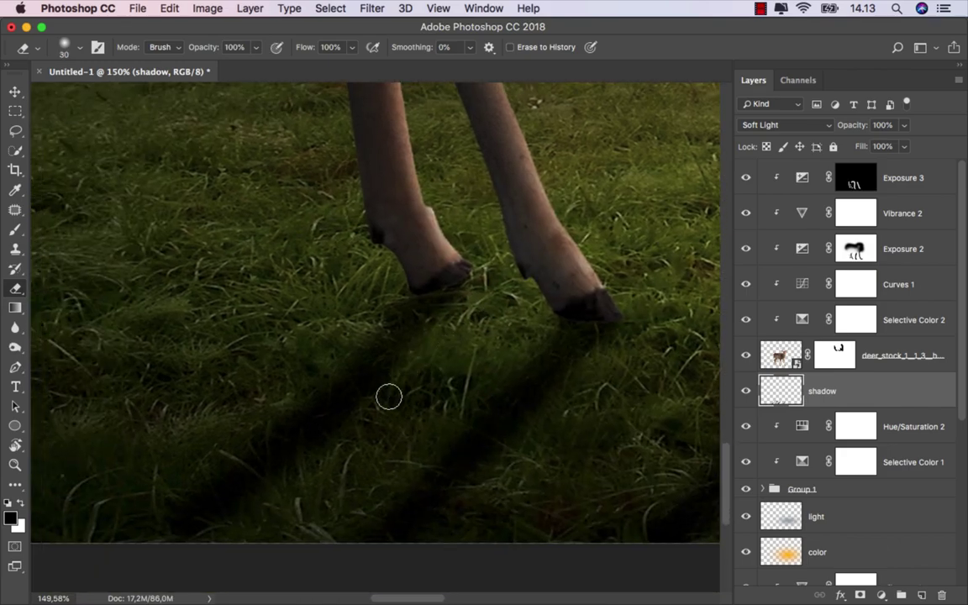
{"action": "scroll", "coordinate": [253, 448], "scroll_direction": "down", "scroll_amount": 5}
{"action": "scroll", "coordinate": [261, 446], "scroll_direction": "down", "scroll_amount": 2}
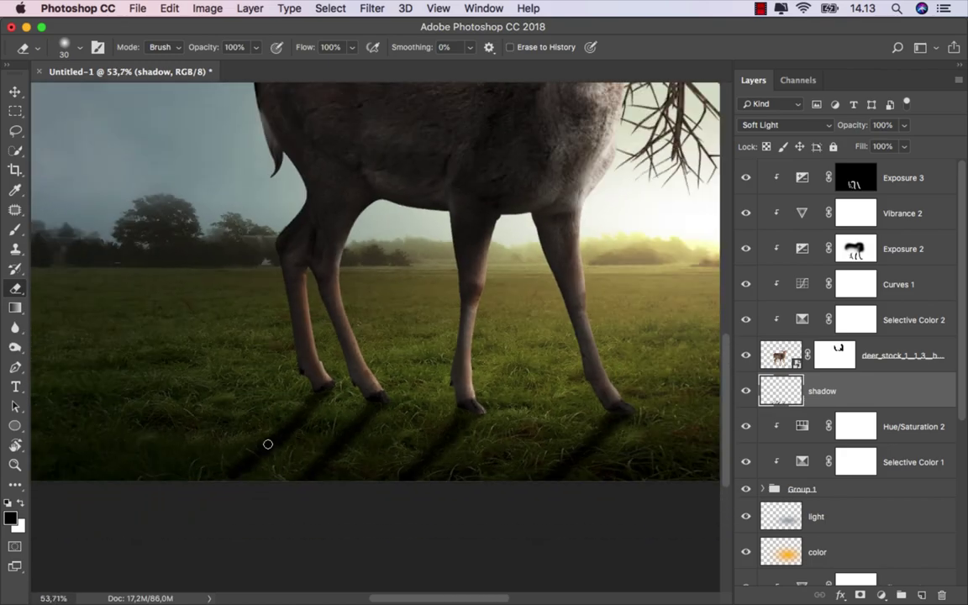
{"action": "scroll", "coordinate": [269, 443], "scroll_direction": "down", "scroll_amount": 1}
{"action": "scroll", "coordinate": [278, 437], "scroll_direction": "down", "scroll_amount": 1}
{"action": "left_click_drag", "start_coordinate": [410, 406], "coordinate": [391, 445]}
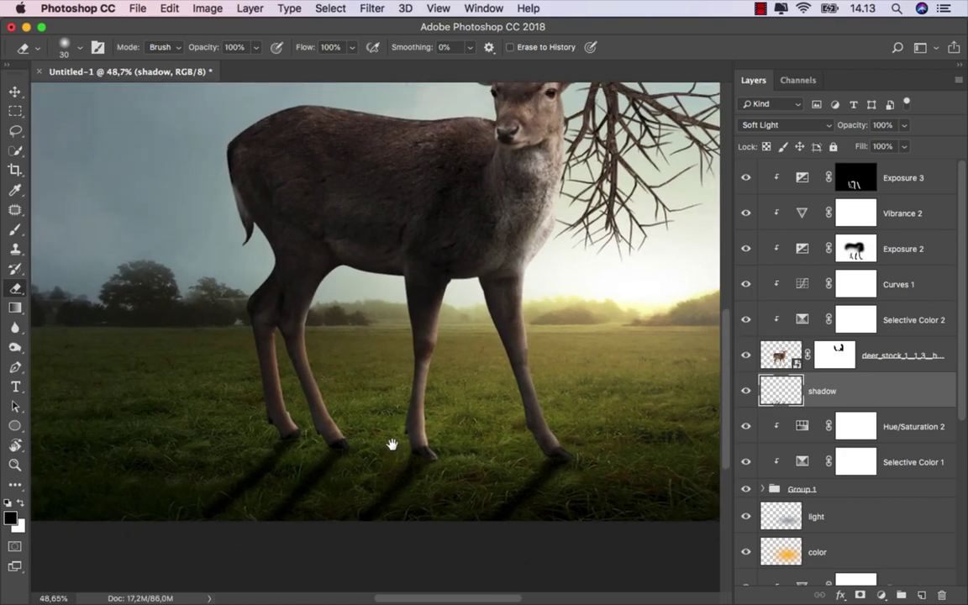
{"action": "left_click", "coordinate": [906, 147]}
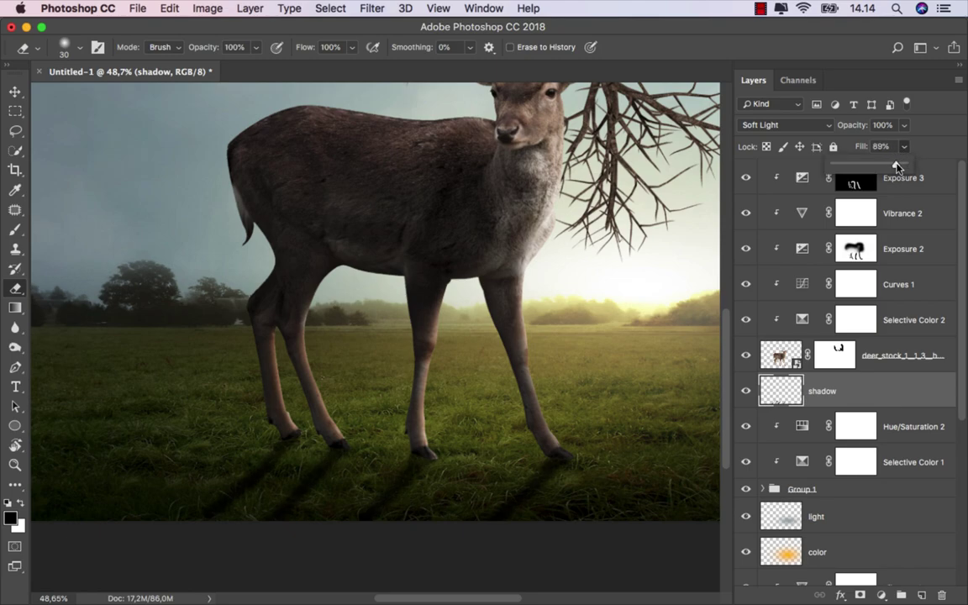
{"action": "scroll", "coordinate": [346, 502], "scroll_direction": "up", "scroll_amount": 1}
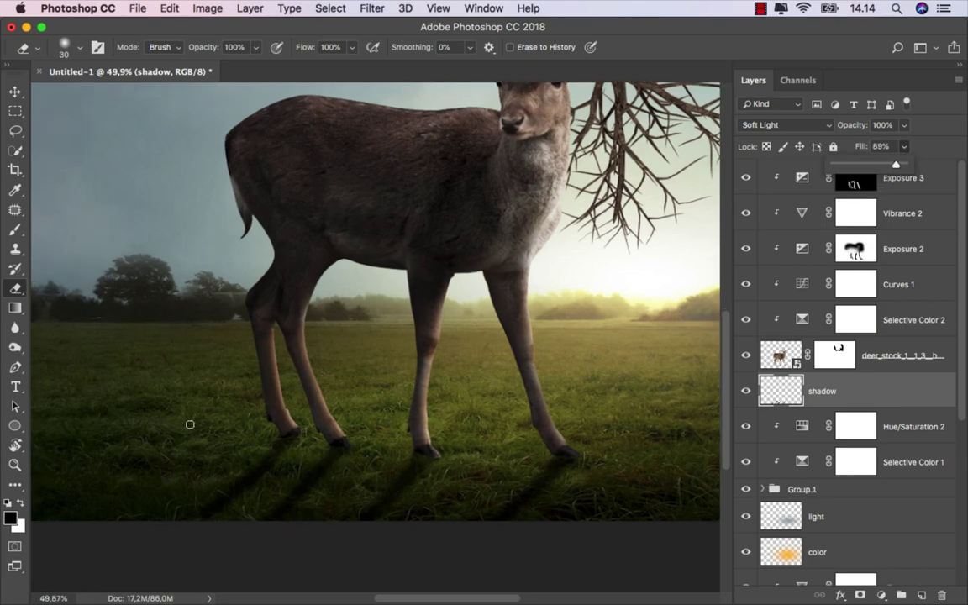
{"action": "left_click", "coordinate": [100, 338]}
With a wide 21% opacity eraser, softly fade the far ends of the hoof shadows
{"action": "right_click", "coordinate": [208, 194]}
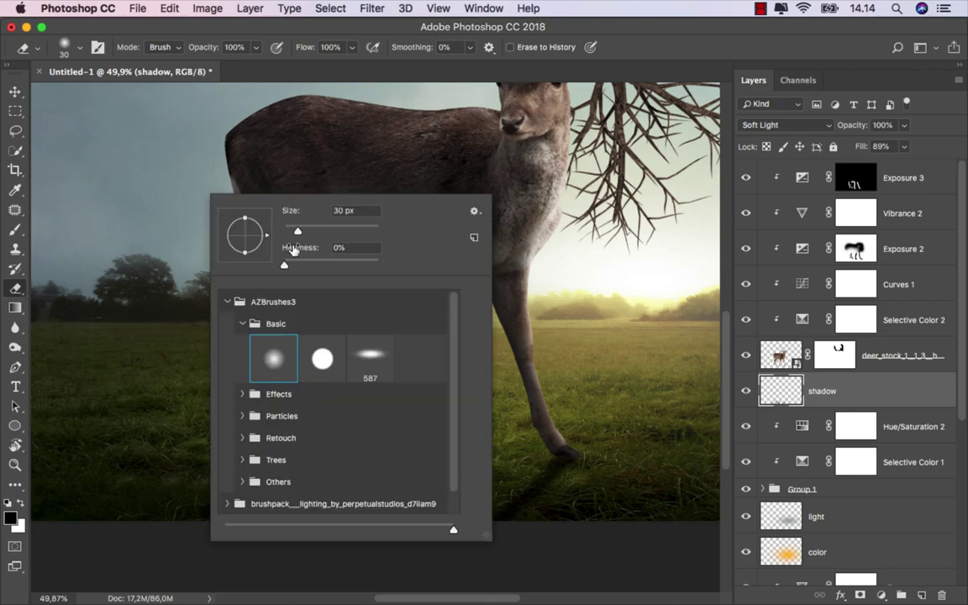
{"action": "left_click", "coordinate": [255, 47]}
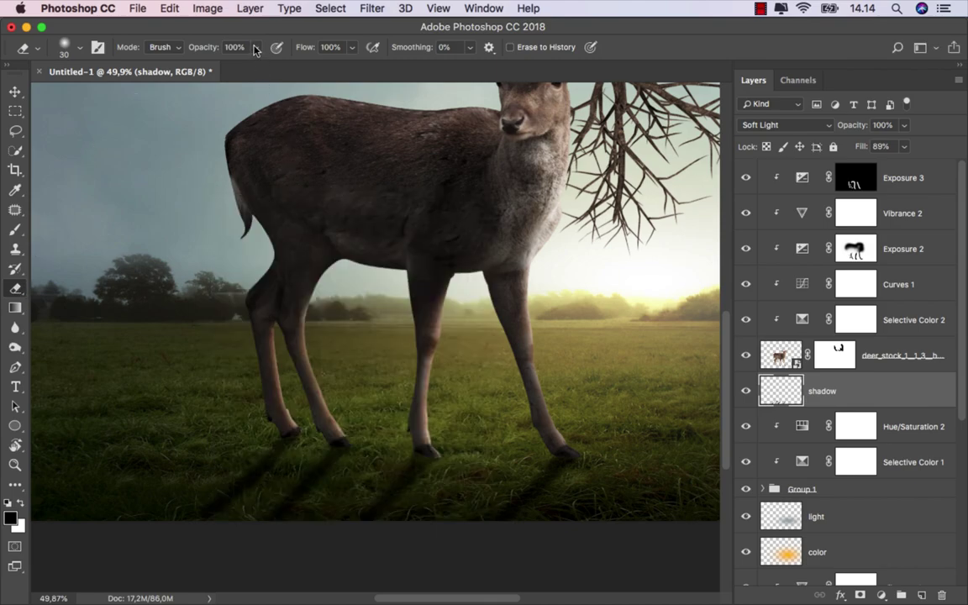
{"action": "left_click", "coordinate": [255, 47]}
{"action": "left_click", "coordinate": [199, 66]}
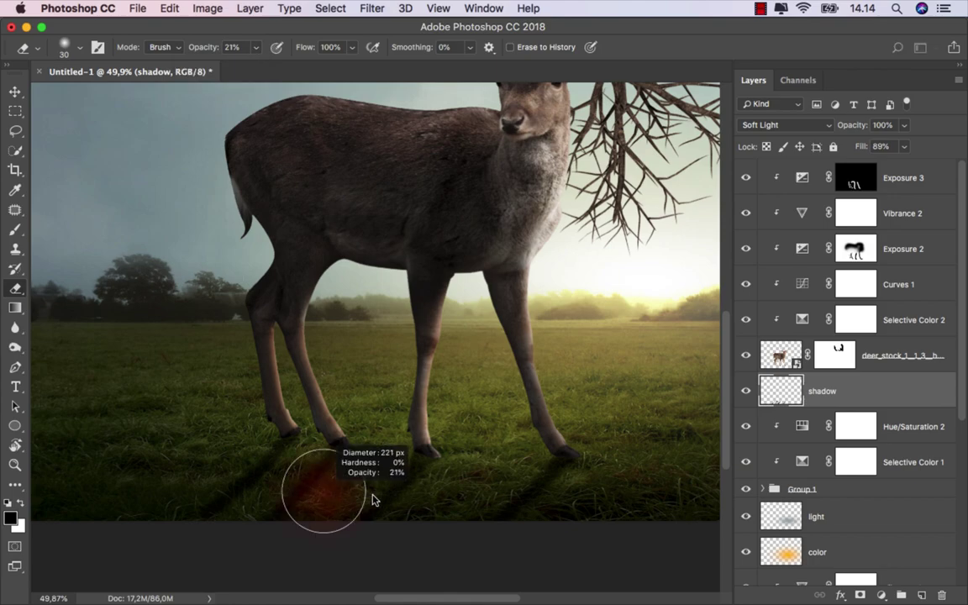
{"action": "mouse_move", "coordinate": [338, 504]}
{"action": "left_mouse_down"}
{"action": "mouse_move", "coordinate": [374, 503]}
{"action": "mouse_move", "coordinate": [208, 492]}
{"action": "mouse_move", "coordinate": [406, 507]}
{"action": "mouse_move", "coordinate": [391, 527]}
{"action": "mouse_move", "coordinate": [540, 518]}
{"action": "mouse_move", "coordinate": [498, 531]}
{"action": "mouse_move", "coordinate": [320, 526]}
{"action": "mouse_move", "coordinate": [212, 507]}
{"action": "mouse_move", "coordinate": [284, 510]}
{"action": "left_mouse_up"}
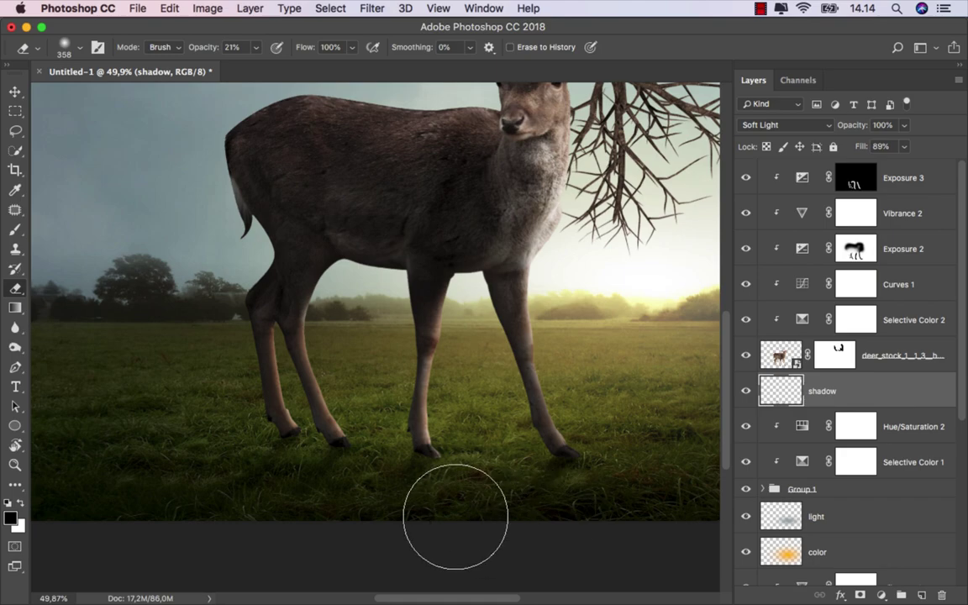
{"action": "scroll", "coordinate": [464, 504], "scroll_direction": "down", "scroll_amount": 3}
{"action": "scroll", "coordinate": [465, 504], "scroll_direction": "down", "scroll_amount": 1}
{"action": "scroll", "coordinate": [467, 503], "scroll_direction": "down", "scroll_amount": 1}
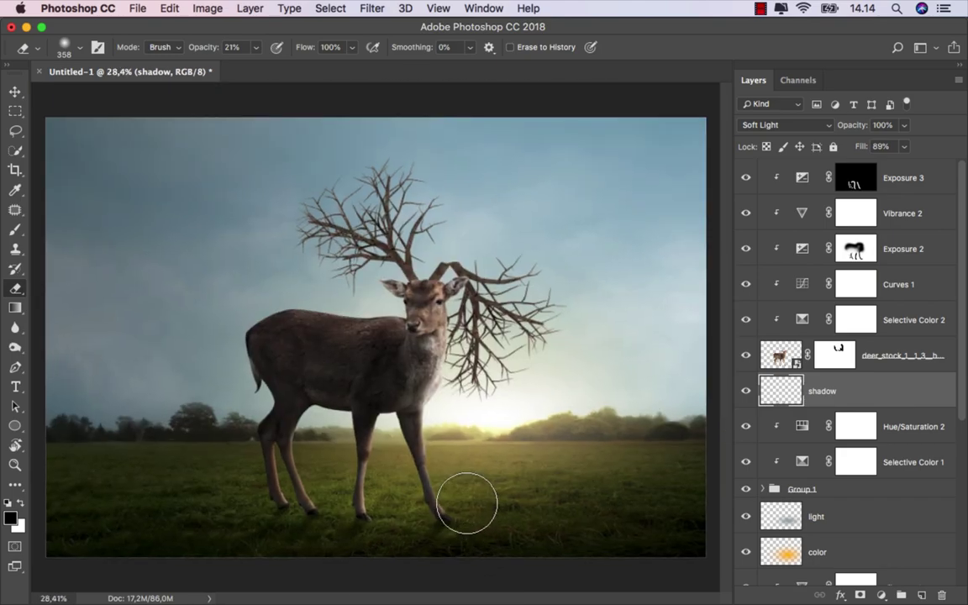
Select the Group 1 antler group and bring up its Blending Options
{"action": "left_click", "coordinate": [746, 392]}
{"action": "key", "text": "v"}
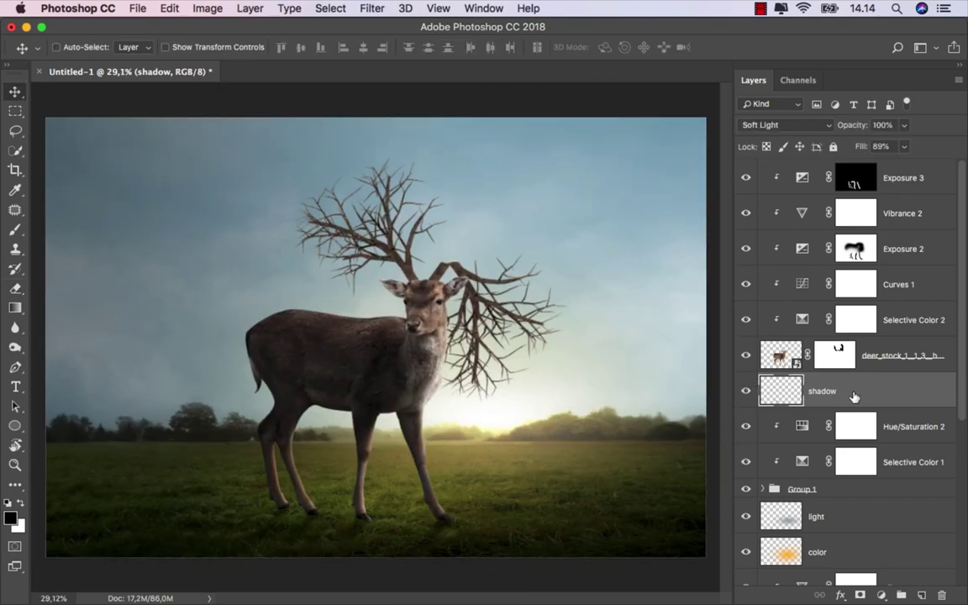
{"action": "left_click", "coordinate": [907, 435]}
{"action": "left_click", "coordinate": [746, 489]}
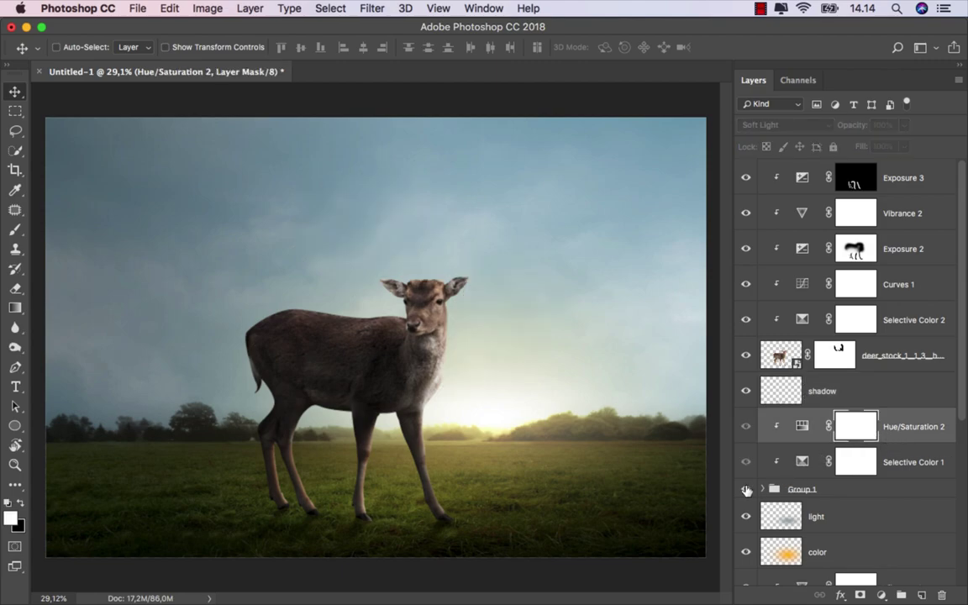
{"action": "left_click", "coordinate": [745, 490]}
{"action": "key", "text": "super+2"}
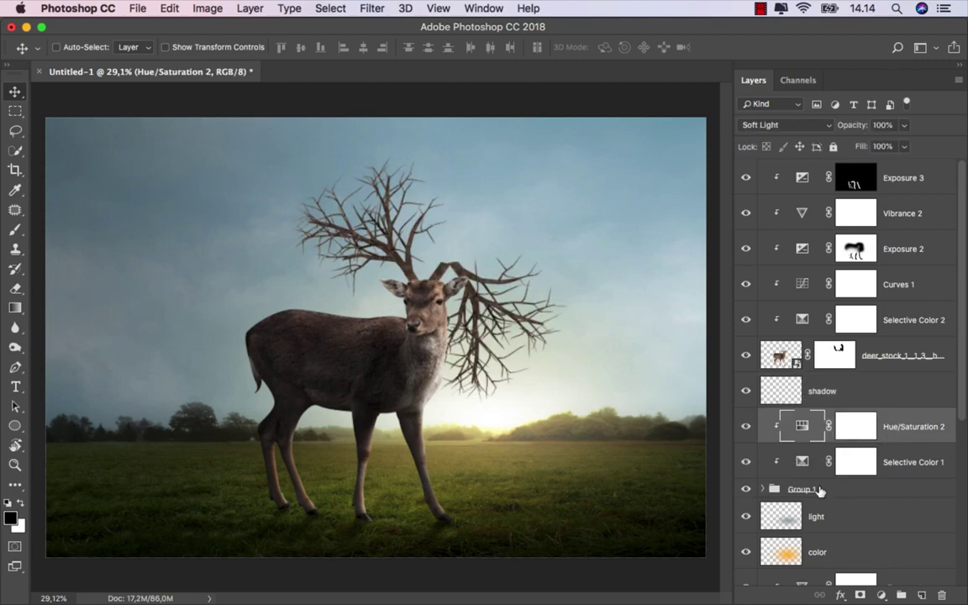
{"action": "left_click", "coordinate": [810, 492]}
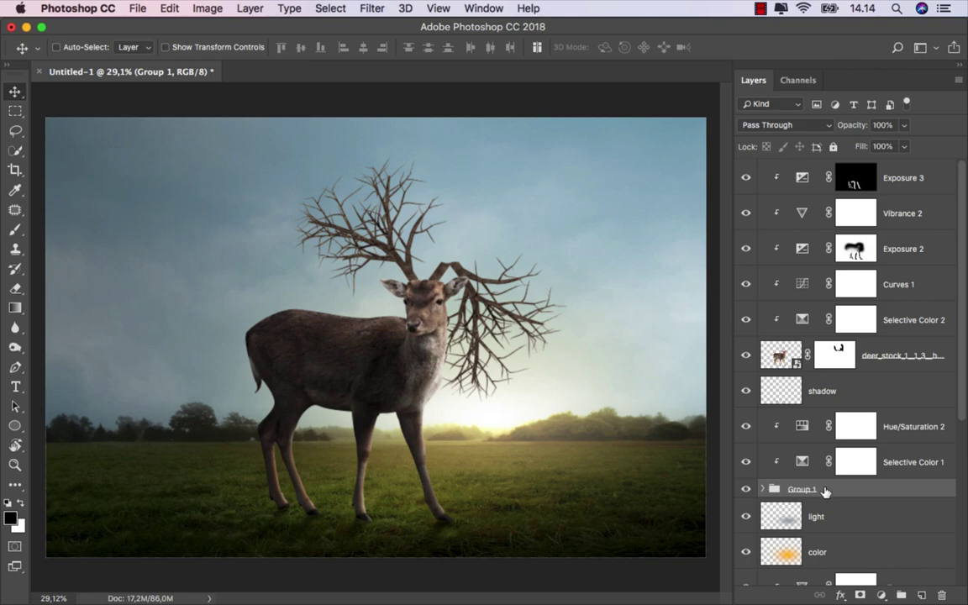
{"action": "right_click", "coordinate": [825, 491]}
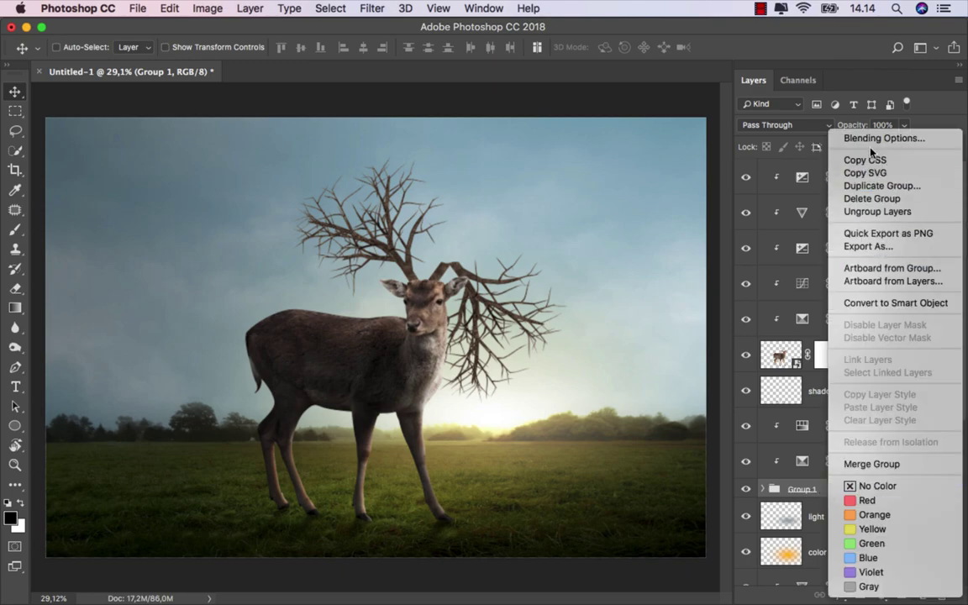
{"action": "left_click", "coordinate": [840, 139]}
Add an Inner Shadow to Group 1 and raise its opacity to 100%
{"action": "left_click_drag", "start_coordinate": [463, 194], "coordinate": [740, 191]}
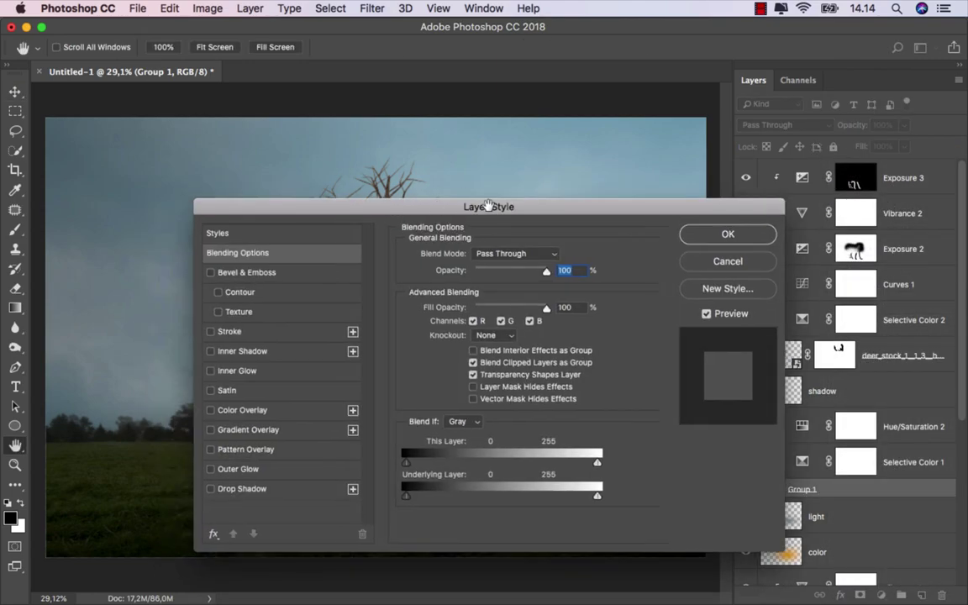
{"action": "scroll", "coordinate": [343, 250], "scroll_direction": "up", "scroll_amount": 3}
{"action": "scroll", "coordinate": [343, 251], "scroll_direction": "up", "scroll_amount": 3}
{"action": "left_click_drag", "start_coordinate": [343, 251], "coordinate": [221, 302]}
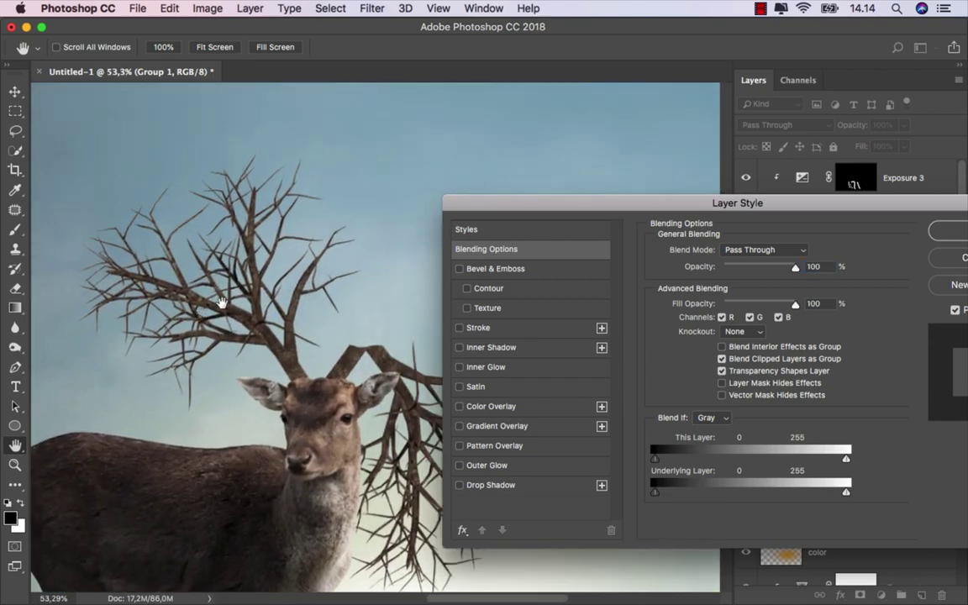
{"action": "left_click_drag", "start_coordinate": [660, 213], "coordinate": [633, 211]}
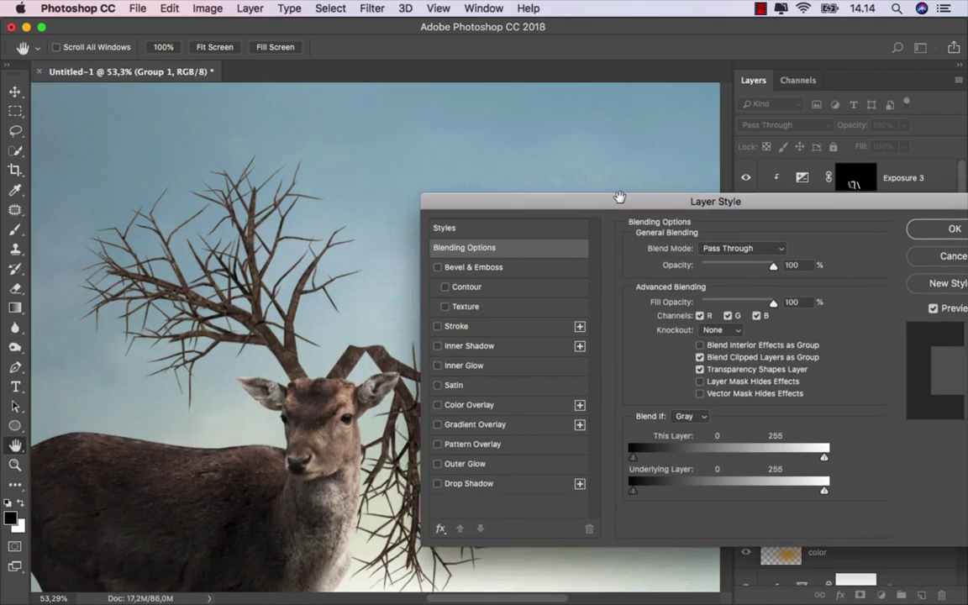
{"action": "left_click", "coordinate": [433, 345]}
{"action": "left_click", "coordinate": [469, 351]}
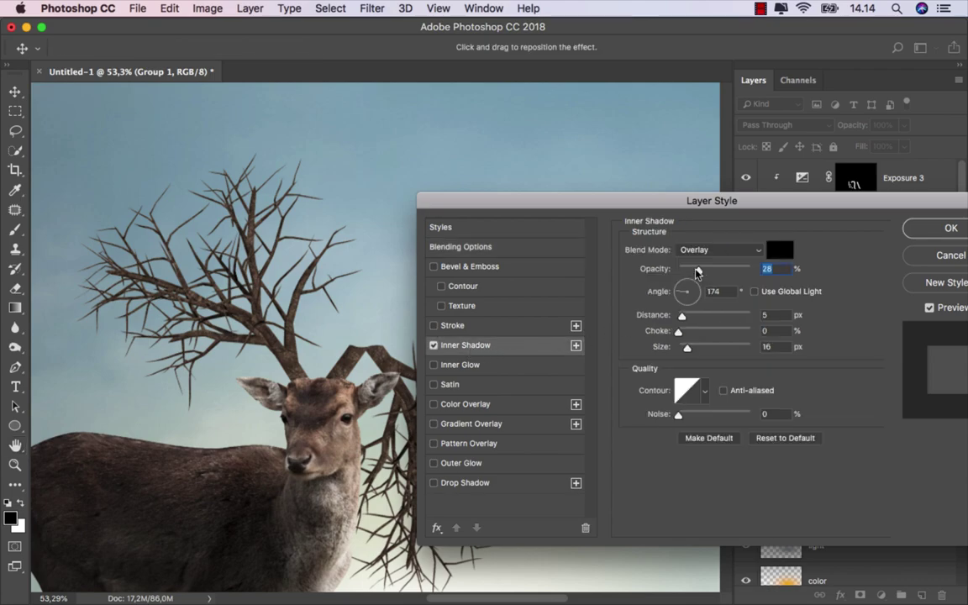
{"action": "left_click_drag", "start_coordinate": [698, 270], "coordinate": [787, 269]}
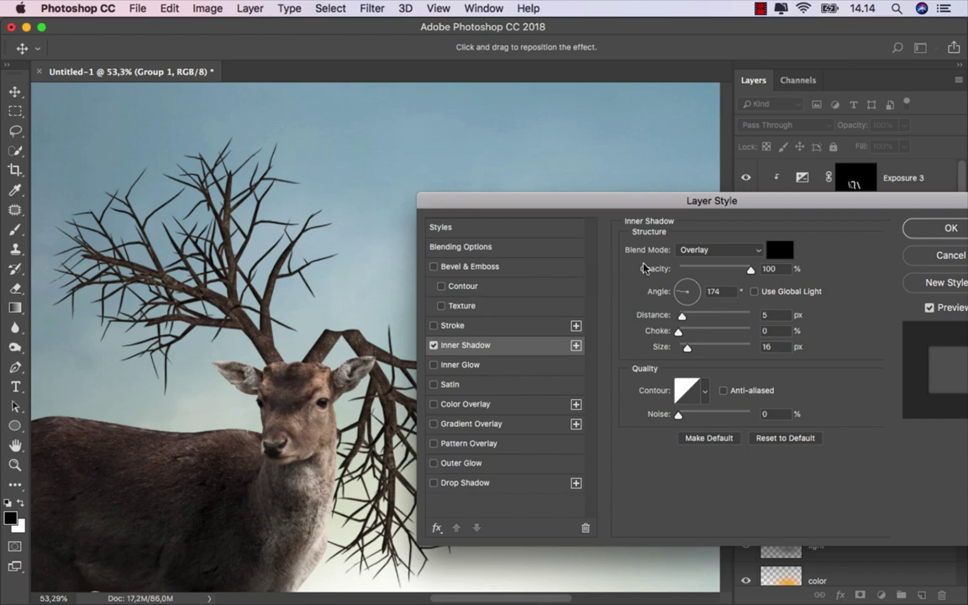
Keep the inner shadow at Overlay with size 10 px and angle 151°, and apply it
{"action": "left_click", "coordinate": [719, 249]}
{"action": "left_click", "coordinate": [697, 249]}
{"action": "left_click_drag", "start_coordinate": [687, 346], "coordinate": [687, 348]}
{"action": "left_click", "coordinate": [673, 286]}
{"action": "left_click", "coordinate": [673, 286]}
{"action": "left_click_drag", "start_coordinate": [882, 223], "coordinate": [845, 221]}
{"action": "key", "text": "Return"}
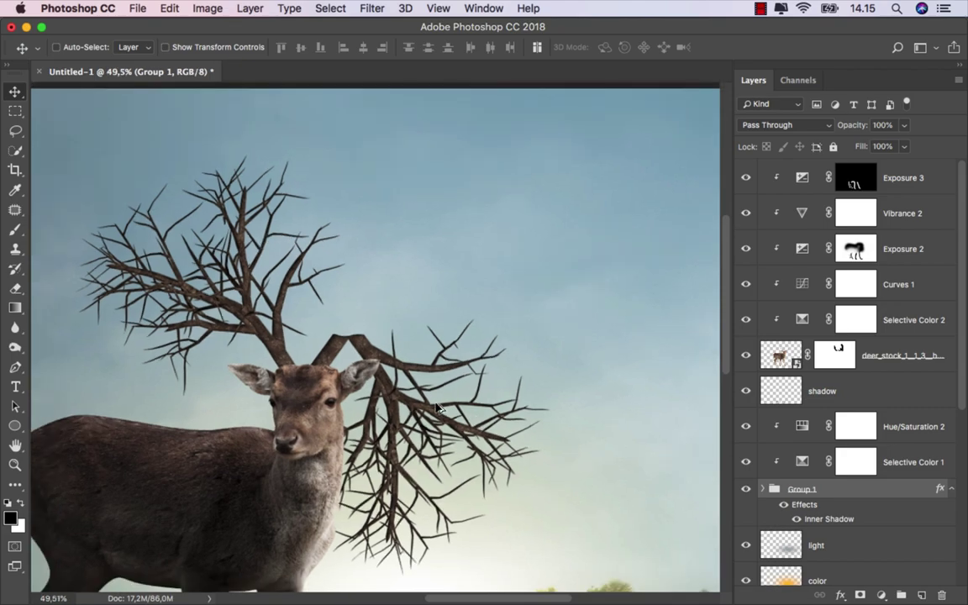
Convert Group 1's inner shadow into its own layer above Hue/Saturation 2 at 60% fill
{"action": "right_click", "coordinate": [819, 523]}
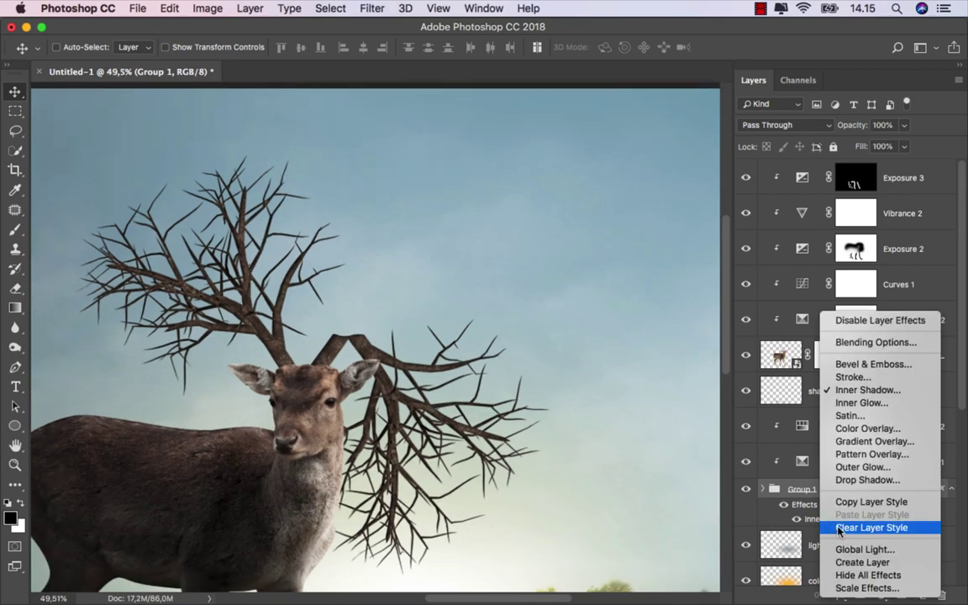
{"action": "left_click", "coordinate": [862, 562]}
{"action": "left_click_drag", "start_coordinate": [859, 499], "coordinate": [745, 429]}
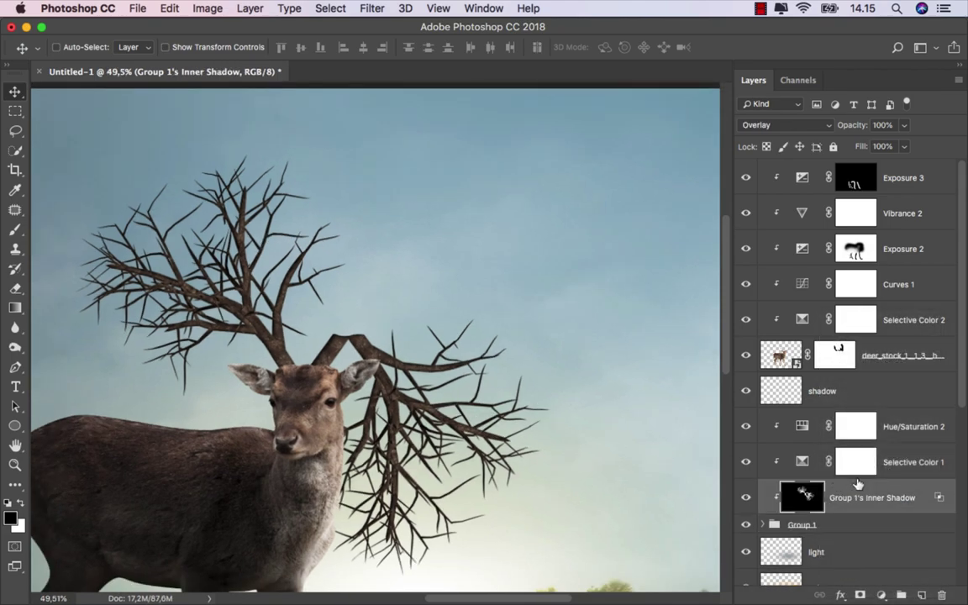
{"action": "left_click", "coordinate": [746, 429]}
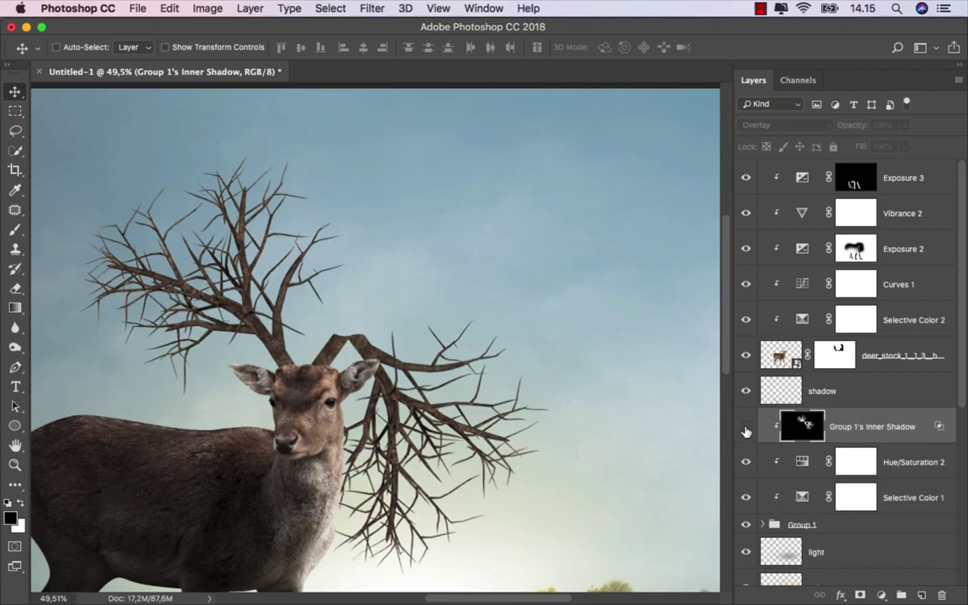
{"action": "left_click", "coordinate": [746, 428]}
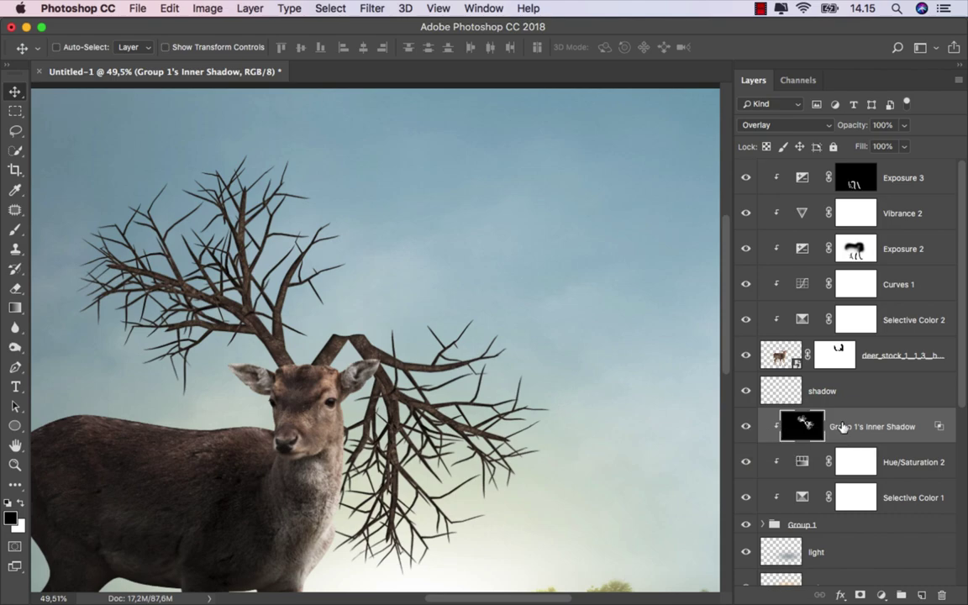
{"action": "left_click", "coordinate": [904, 146]}
{"action": "left_click_drag", "start_coordinate": [902, 167], "coordinate": [874, 164]}
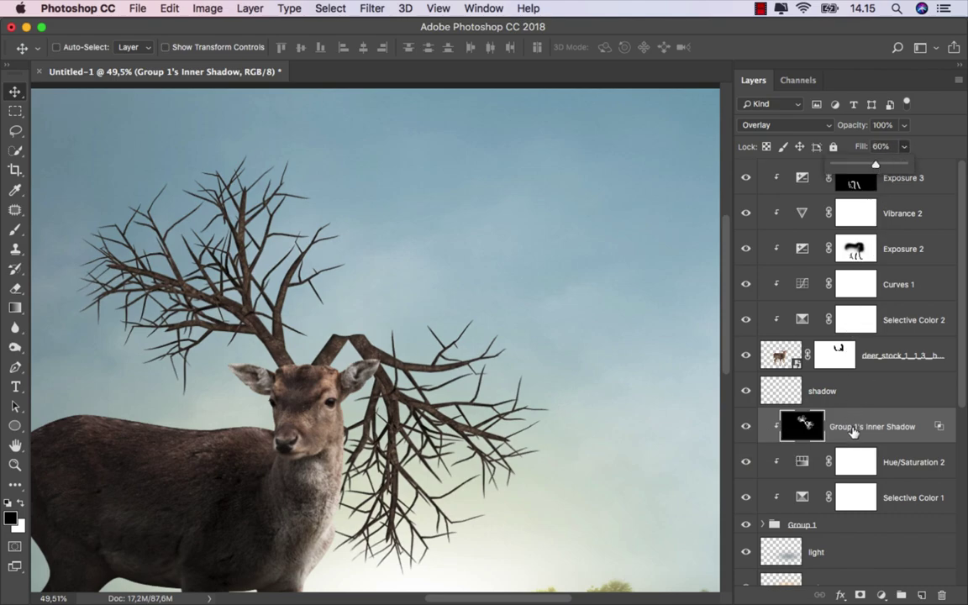
Mask the inner shadow layer and fade it with a 100% opacity black-to-white gradient
{"action": "left_click", "coordinate": [859, 595]}
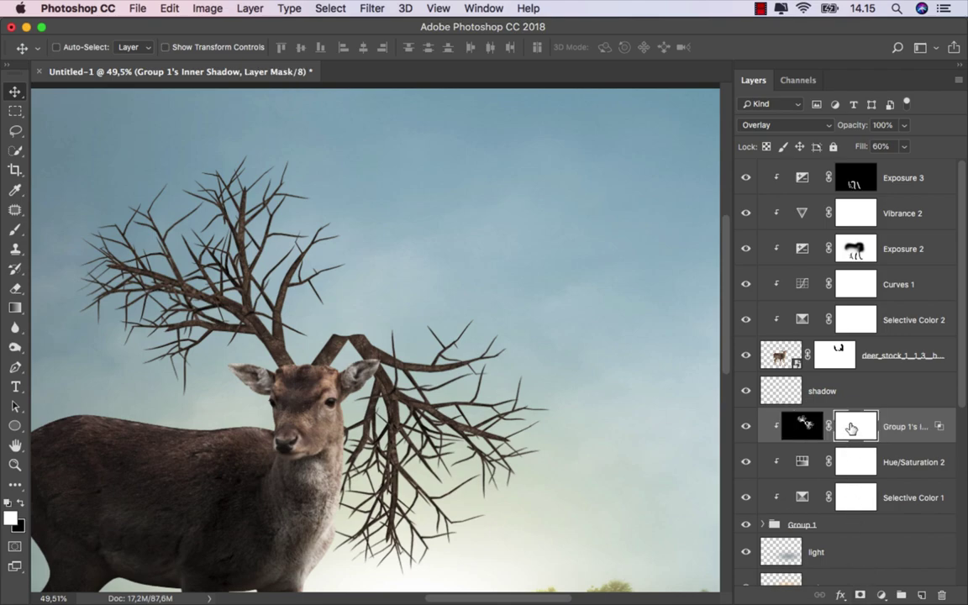
{"action": "left_click", "coordinate": [15, 307]}
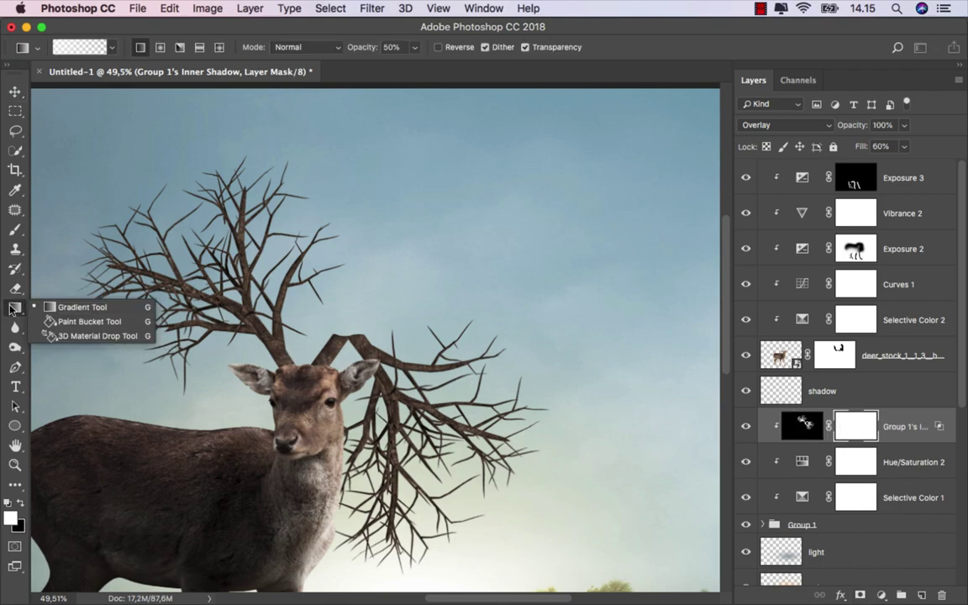
{"action": "key", "text": "x"}
{"action": "scroll", "coordinate": [224, 424], "scroll_direction": "down", "scroll_amount": 2}
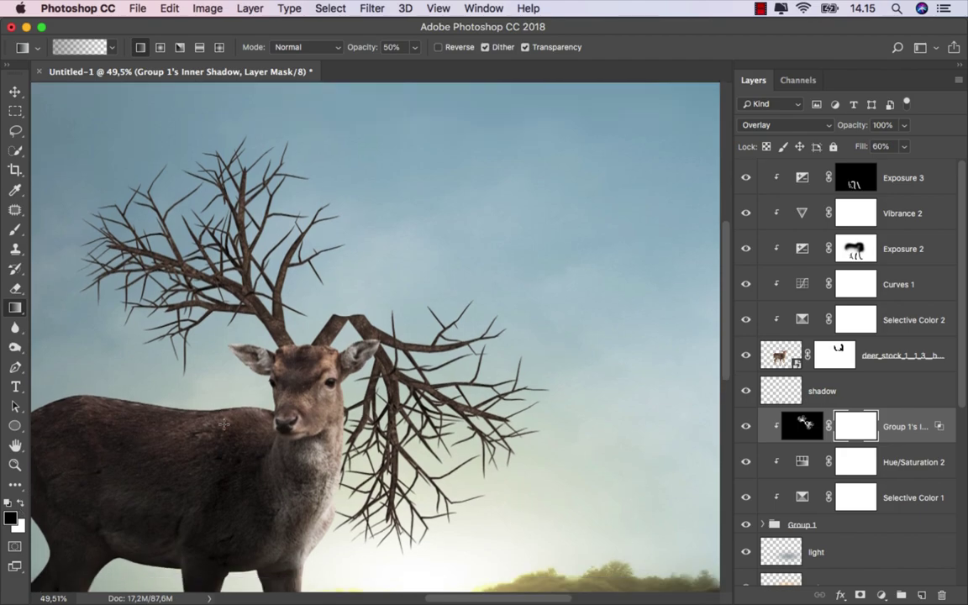
{"action": "left_click", "coordinate": [413, 47]}
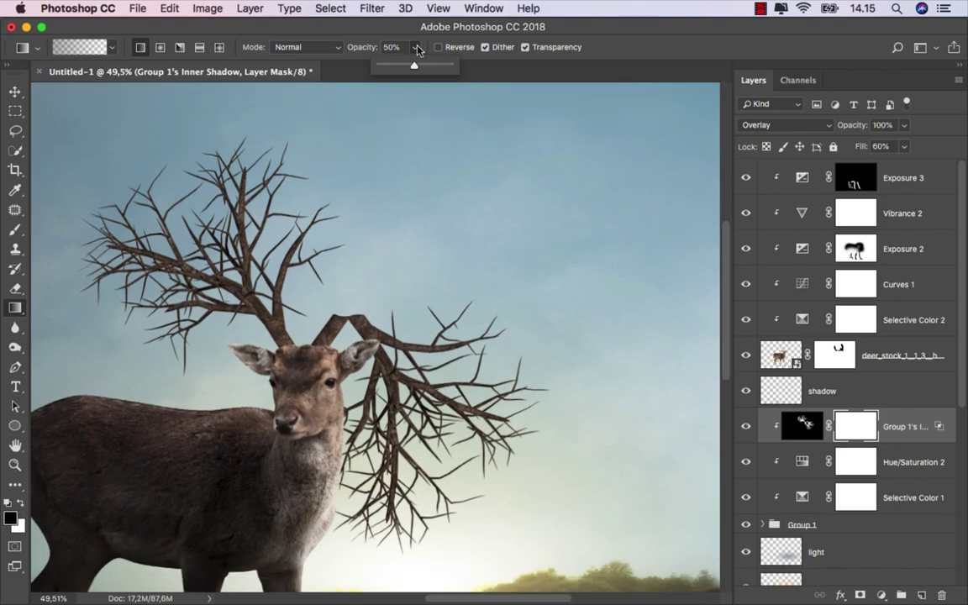
{"action": "left_click_drag", "start_coordinate": [410, 67], "coordinate": [454, 68]}
{"action": "scroll", "coordinate": [475, 353], "scroll_direction": "down", "scroll_amount": 2}
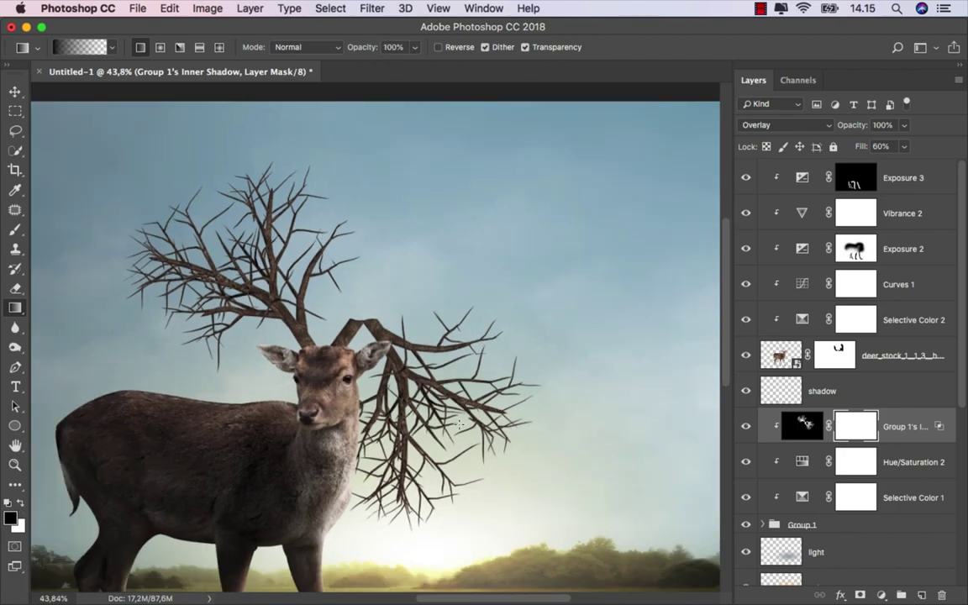
{"action": "left_click_drag", "start_coordinate": [458, 511], "coordinate": [229, 196]}
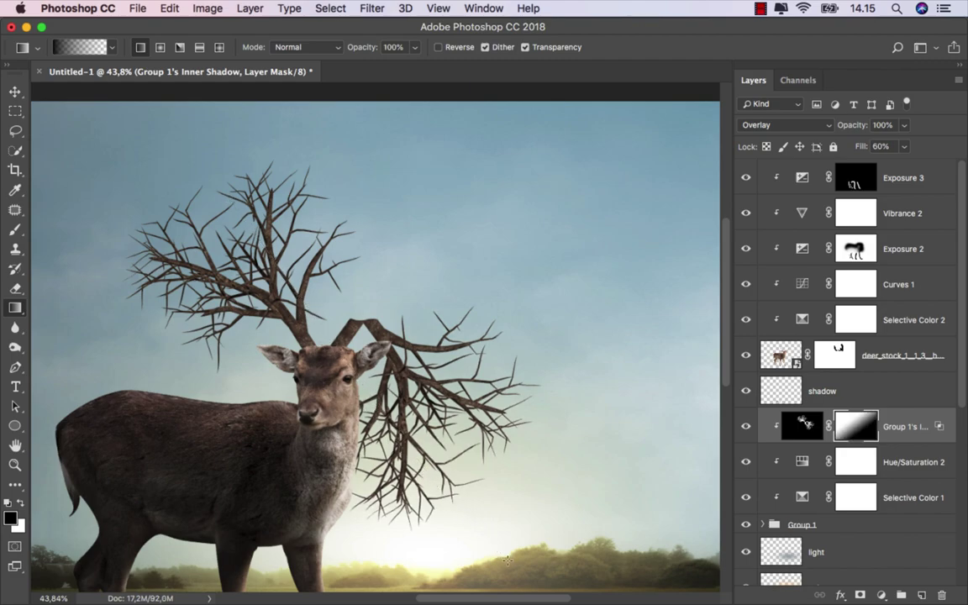
{"action": "left_click", "coordinate": [748, 426]}
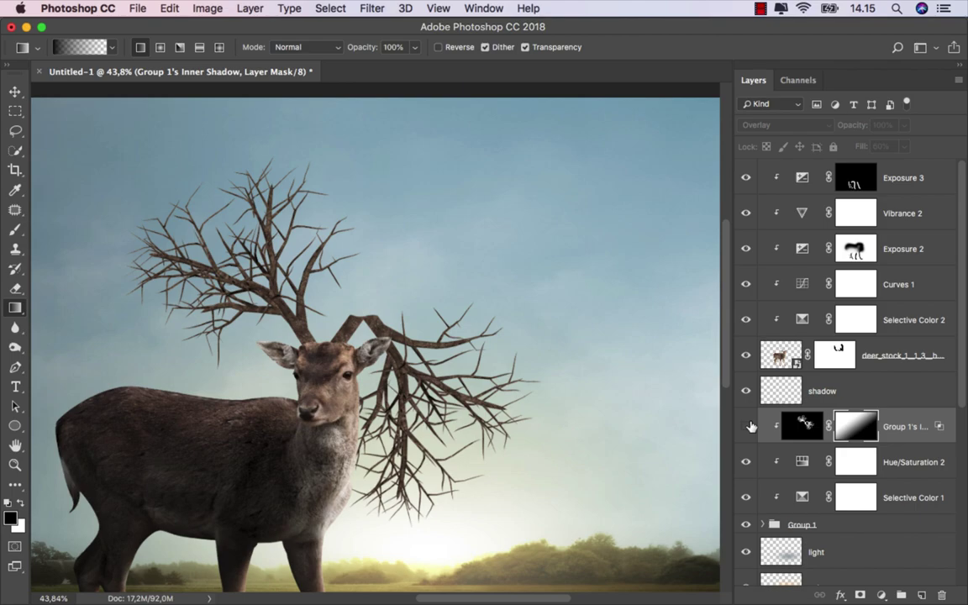
{"action": "left_click", "coordinate": [747, 426]}
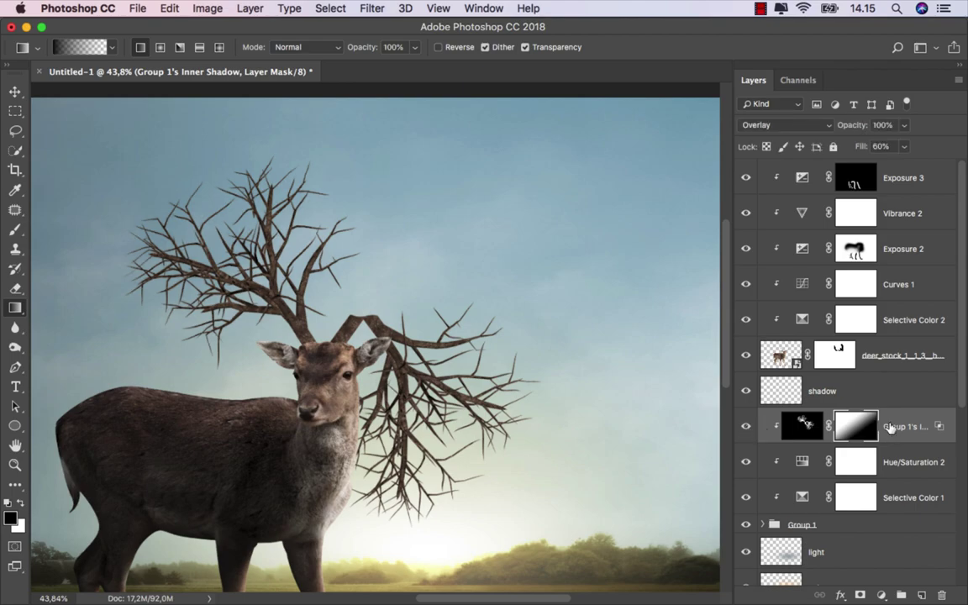
{"action": "key", "text": "super+2"}
Enable a new Inner Shadow in Group 1's layer style
{"action": "left_click", "coordinate": [813, 525]}
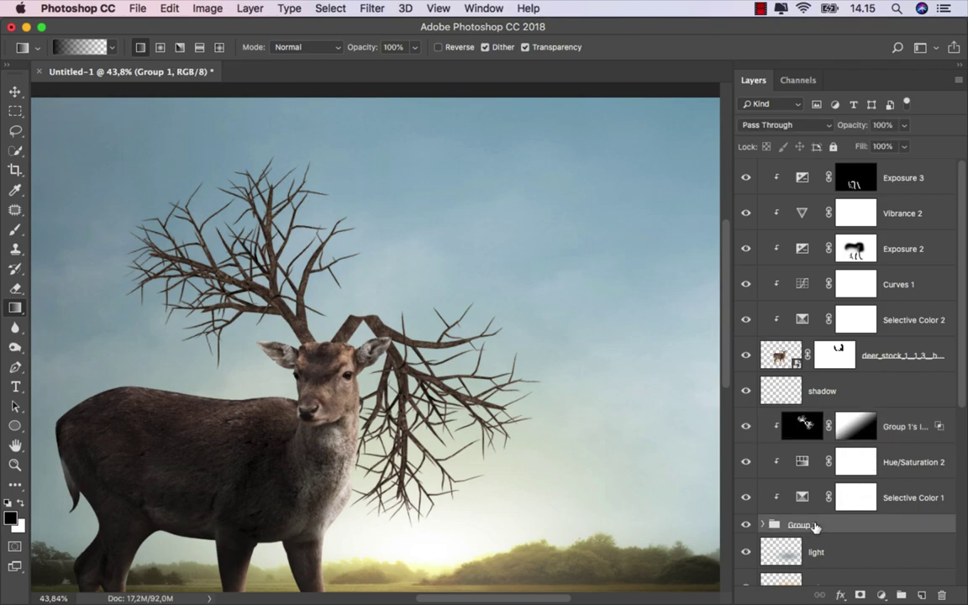
{"action": "key", "text": "v"}
{"action": "right_click", "coordinate": [814, 525]}
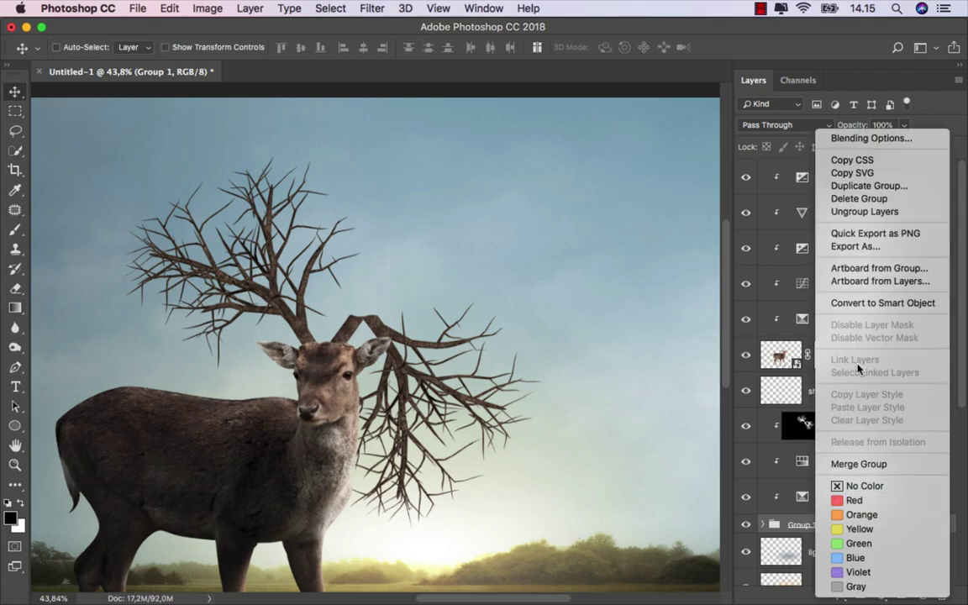
{"action": "left_click", "coordinate": [871, 138]}
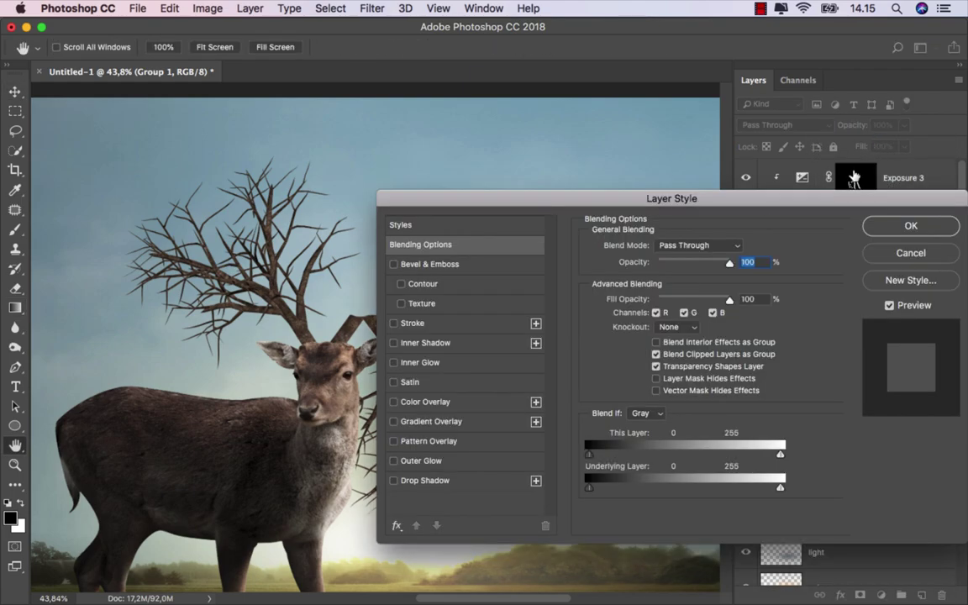
{"action": "left_click_drag", "start_coordinate": [504, 198], "coordinate": [662, 156]}
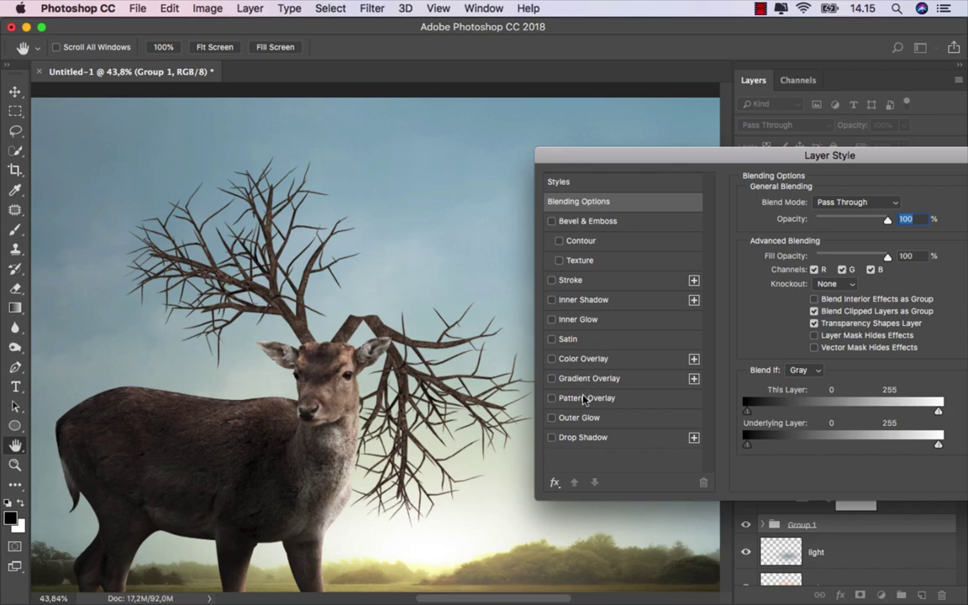
{"action": "left_click", "coordinate": [577, 302]}
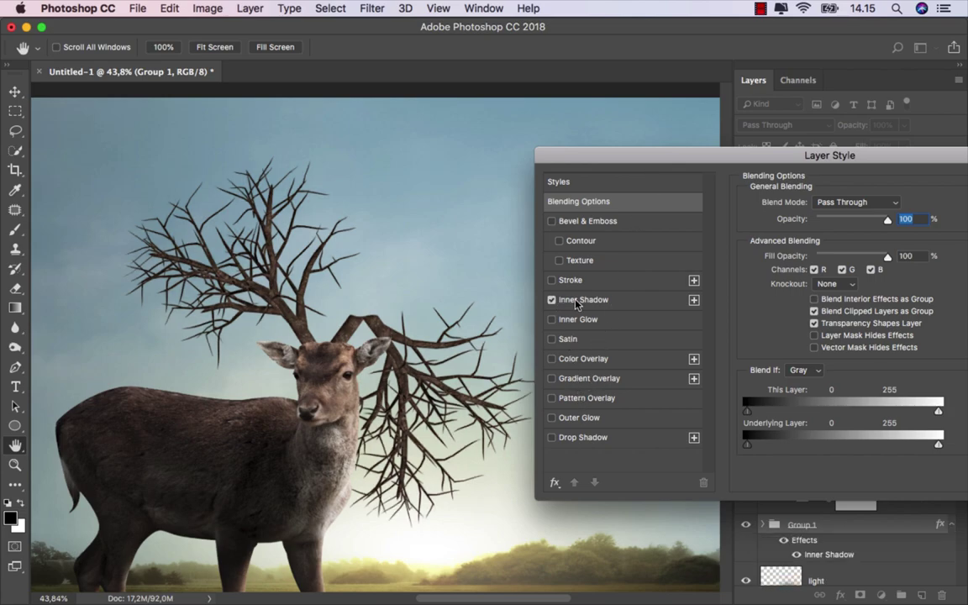
{"action": "left_click_drag", "start_coordinate": [707, 162], "coordinate": [661, 165]}
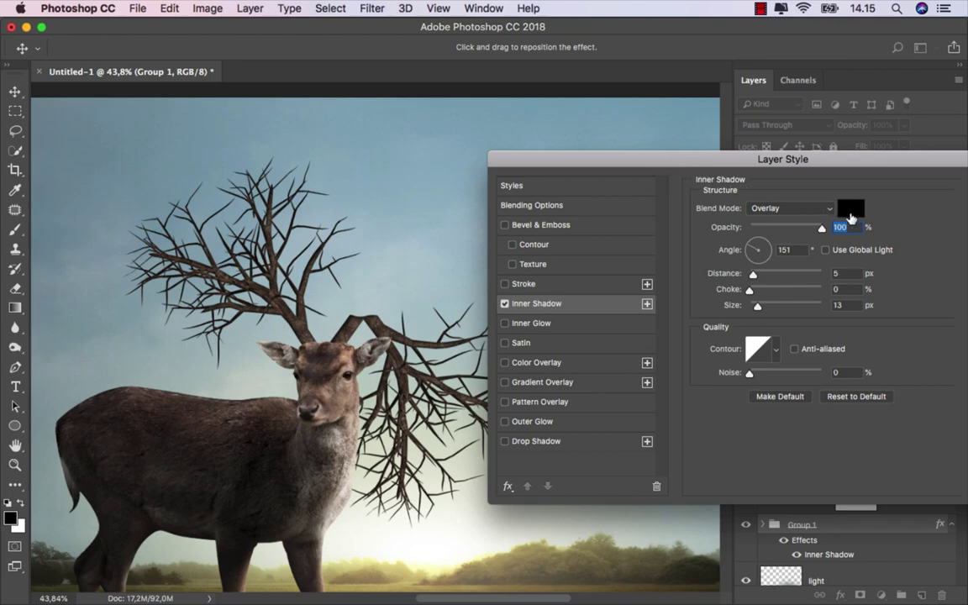
Colour the inner shadow pale cream (#e8e7cf), angle it at -55°, and apply
{"action": "left_click", "coordinate": [850, 209]}
{"action": "left_click_drag", "start_coordinate": [544, 267], "coordinate": [447, 219]}
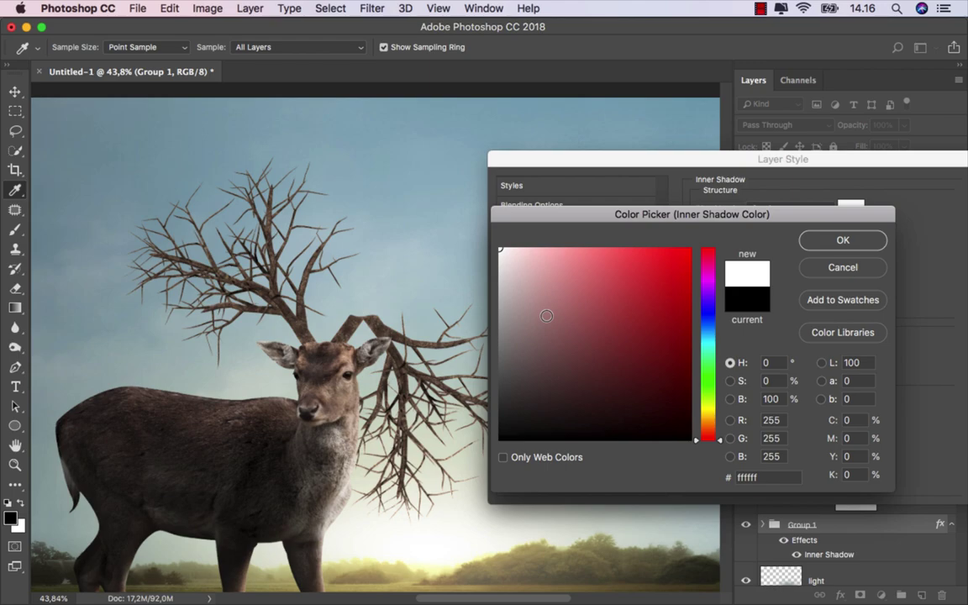
{"action": "left_click", "coordinate": [710, 420]}
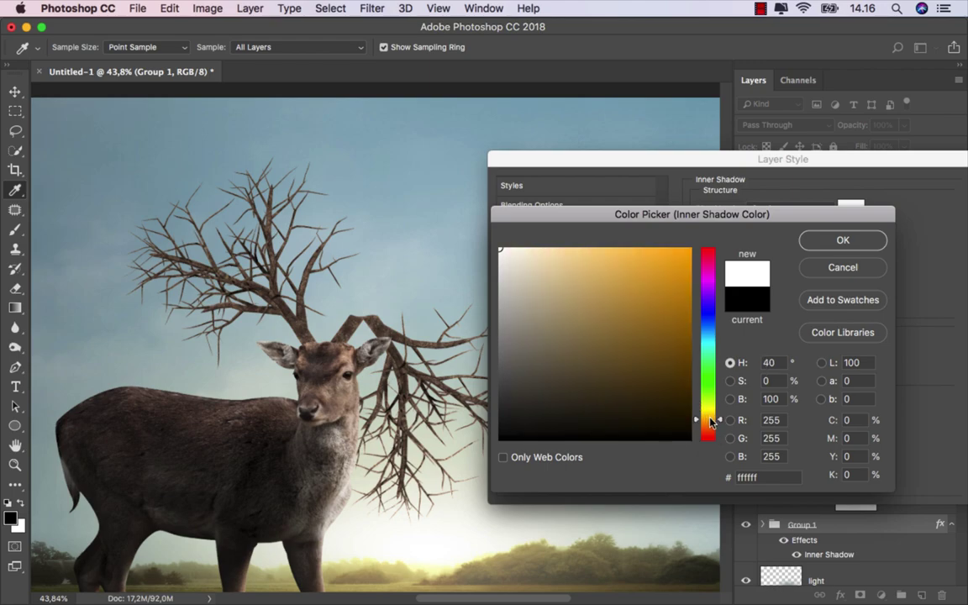
{"action": "left_click_drag", "start_coordinate": [710, 420], "coordinate": [710, 410]}
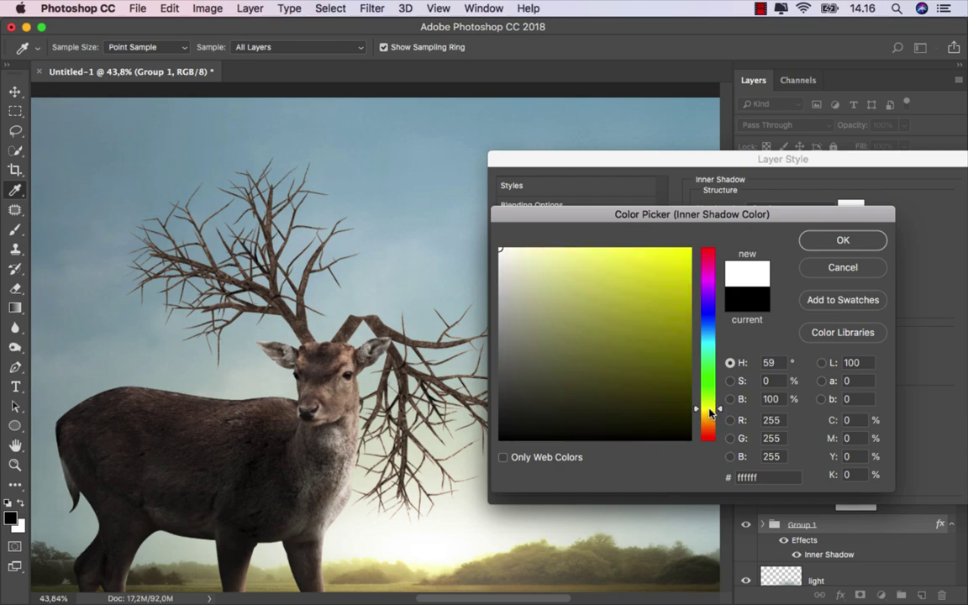
{"action": "left_click", "coordinate": [690, 249]}
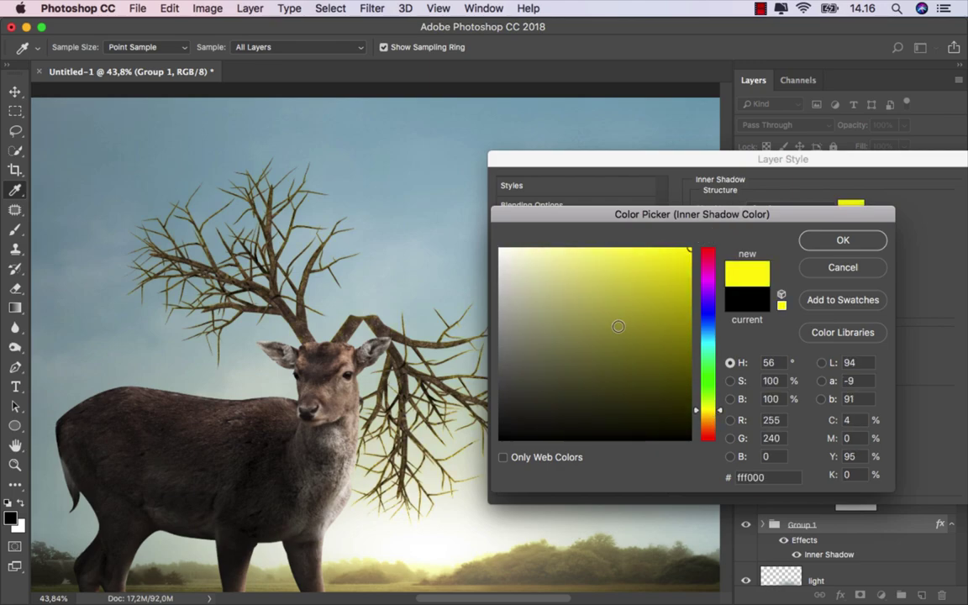
{"action": "left_click_drag", "start_coordinate": [544, 300], "coordinate": [519, 265]}
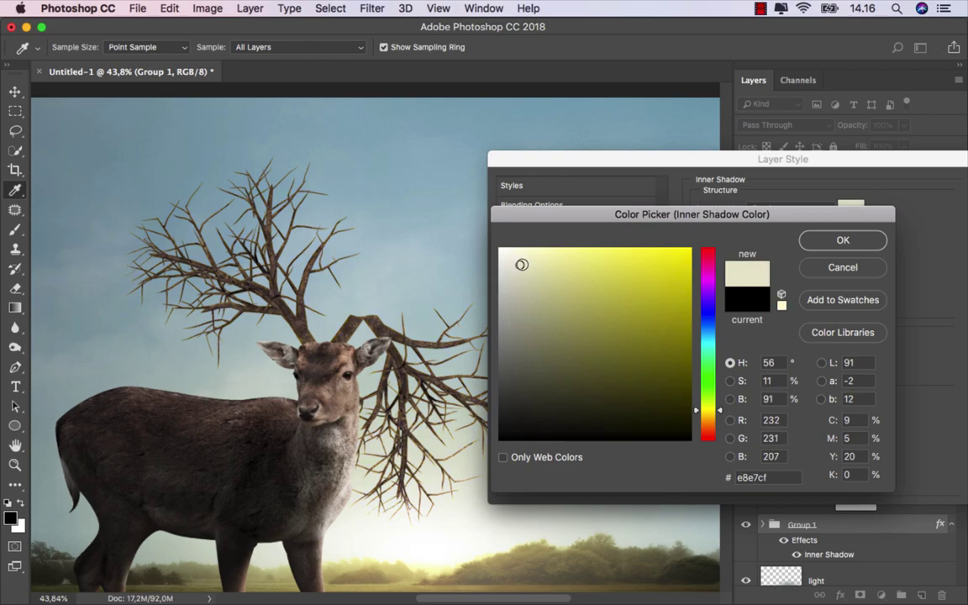
{"action": "left_click", "coordinate": [822, 240]}
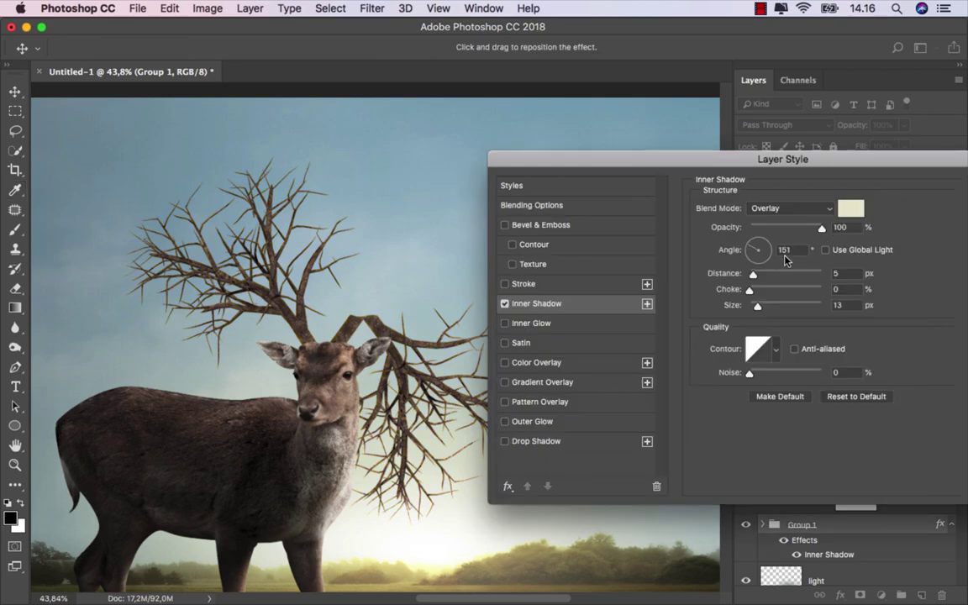
{"action": "left_click_drag", "start_coordinate": [769, 263], "coordinate": [781, 288]}
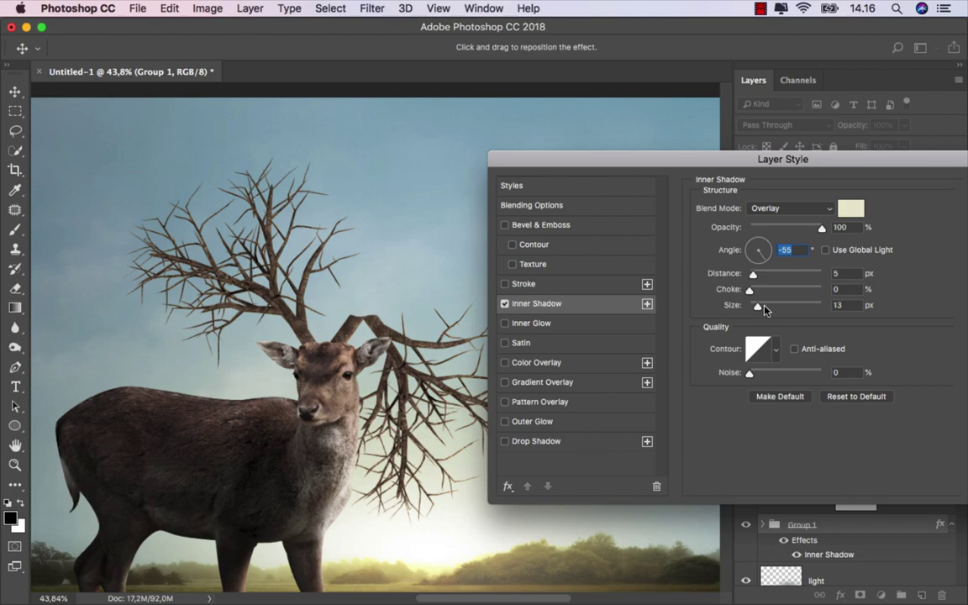
{"action": "left_click_drag", "start_coordinate": [821, 159], "coordinate": [671, 149]}
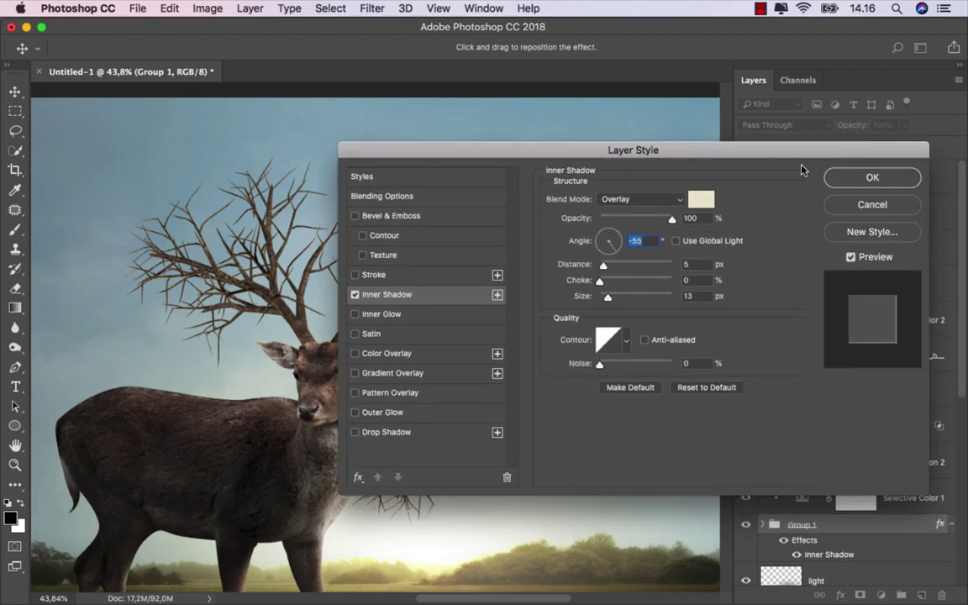
{"action": "left_click", "coordinate": [853, 202]}
Split Group 1's pale cream inner shadow into its own layer just below 'shadow'
{"action": "right_click", "coordinate": [831, 555]}
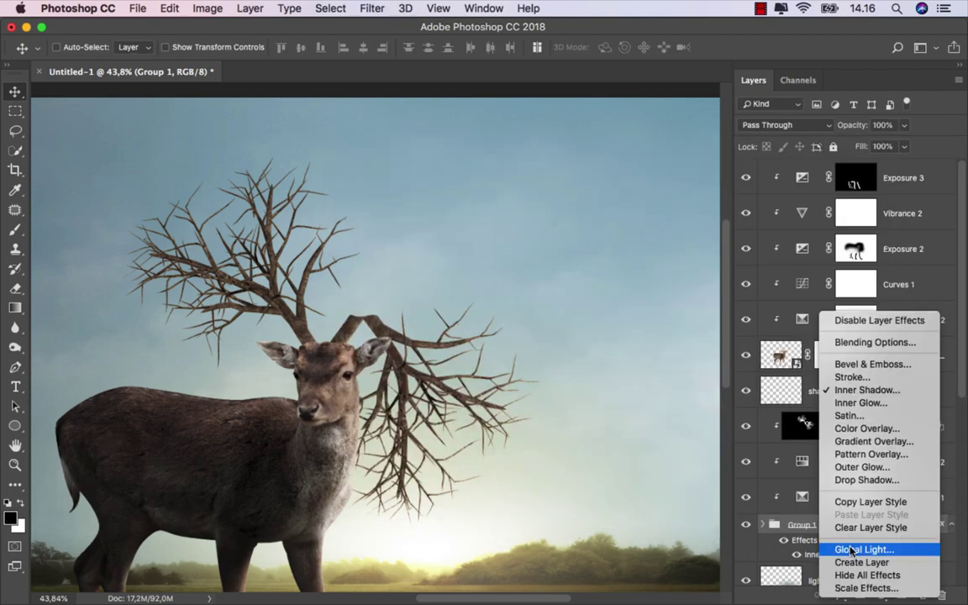
{"action": "left_click", "coordinate": [852, 563]}
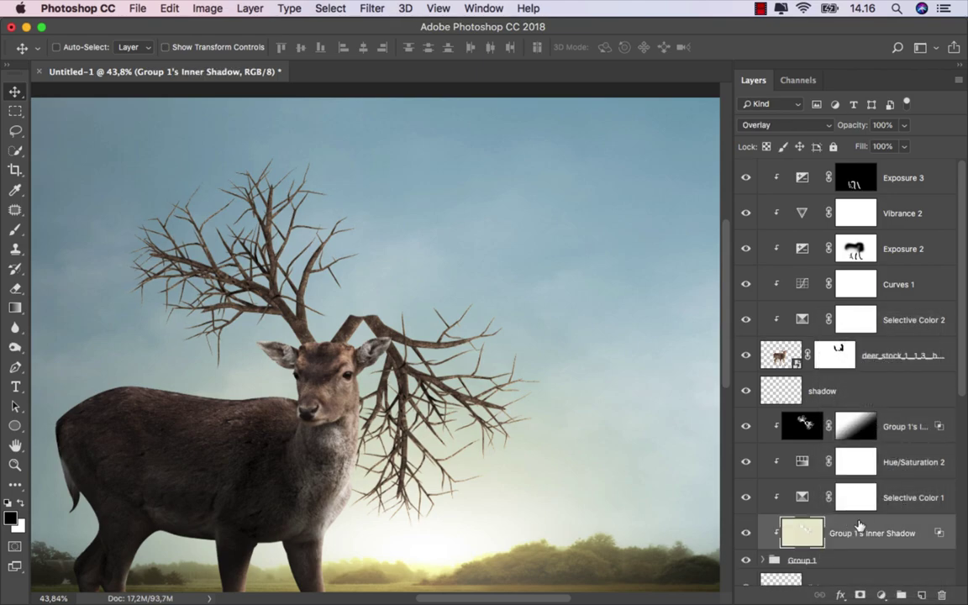
{"action": "left_click_drag", "start_coordinate": [859, 525], "coordinate": [857, 412]}
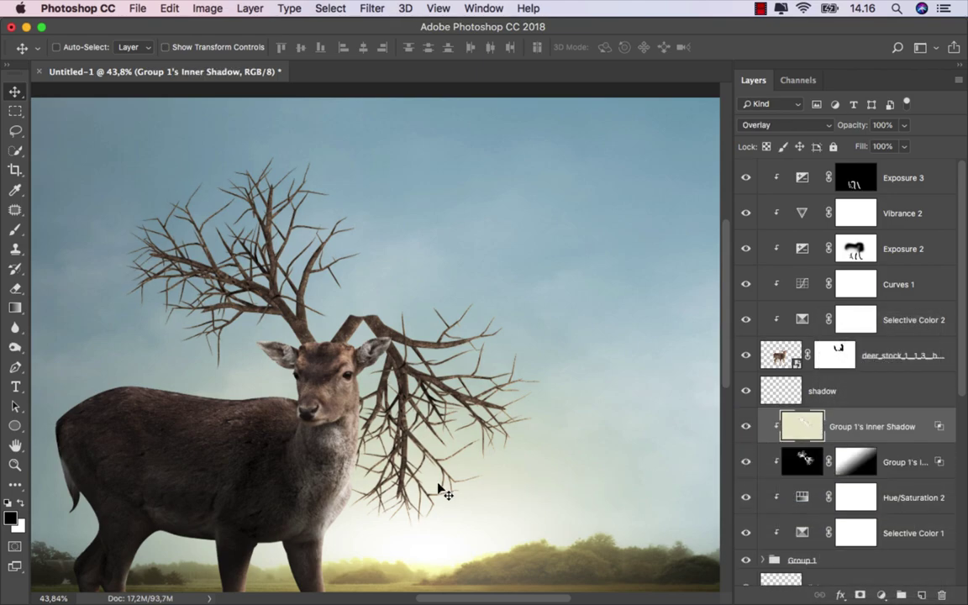
{"action": "scroll", "coordinate": [441, 490], "scroll_direction": "up", "scroll_amount": 3}
{"action": "scroll", "coordinate": [439, 487], "scroll_direction": "down", "scroll_amount": 1}
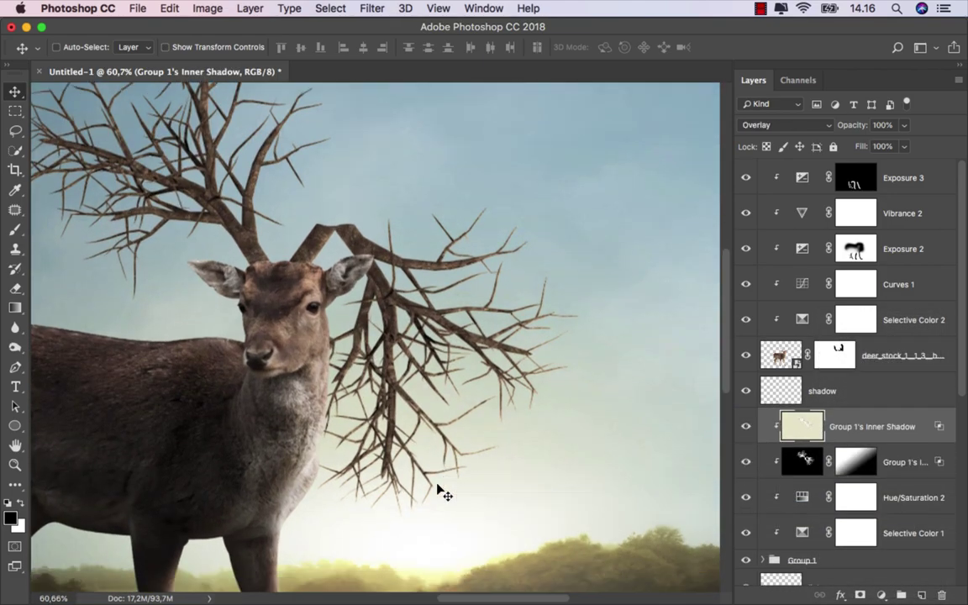
{"action": "left_click", "coordinate": [747, 427]}
{"action": "left_click", "coordinate": [746, 427]}
{"action": "scroll", "coordinate": [589, 469], "scroll_direction": "down", "scroll_amount": 3}
{"action": "scroll", "coordinate": [532, 464], "scroll_direction": "down", "scroll_amount": 2}
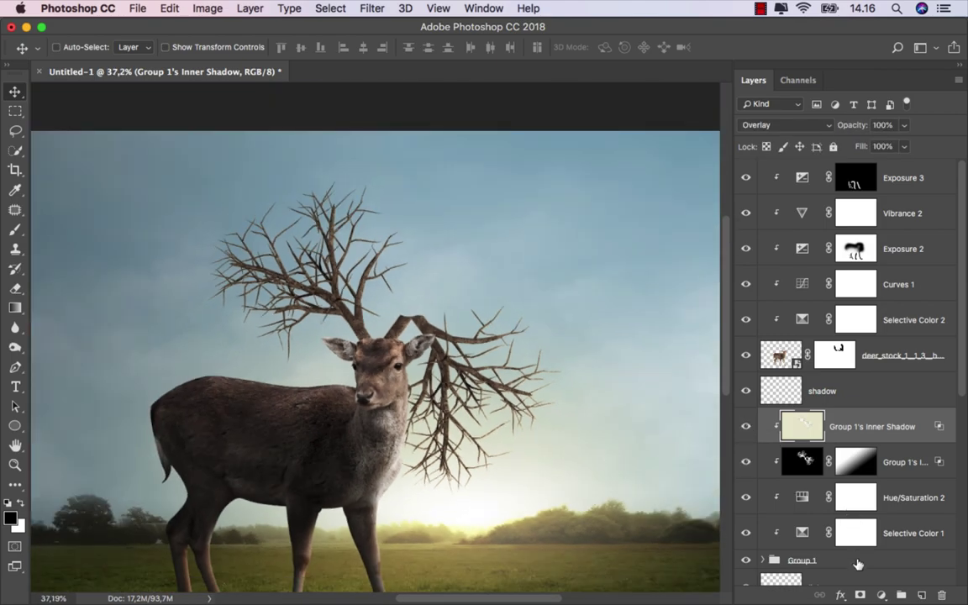
Add a white layer mask and gradient-fade the inner shadow toward the upper-left sky
{"action": "left_click", "coordinate": [859, 595]}
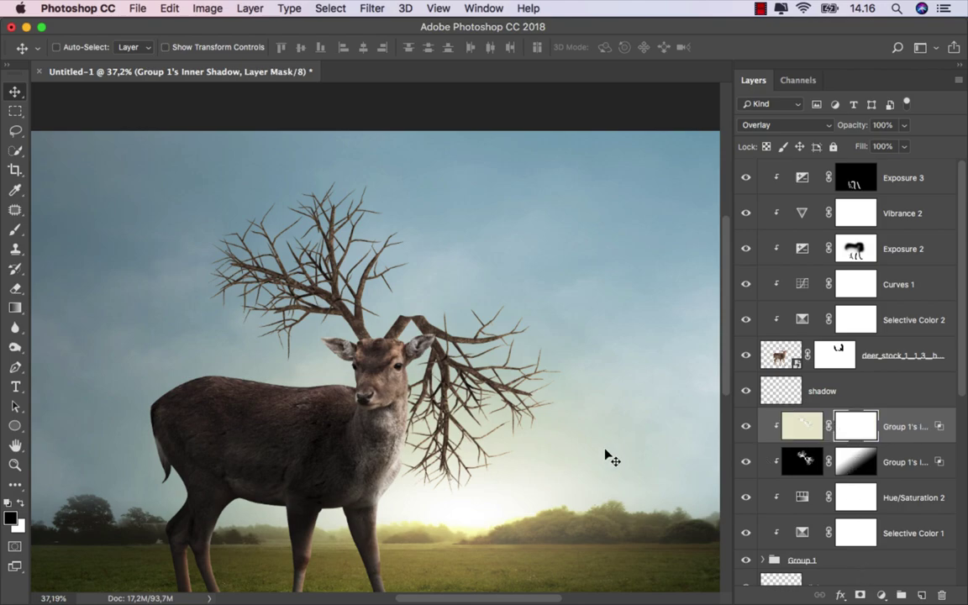
{"action": "left_click", "coordinate": [18, 309]}
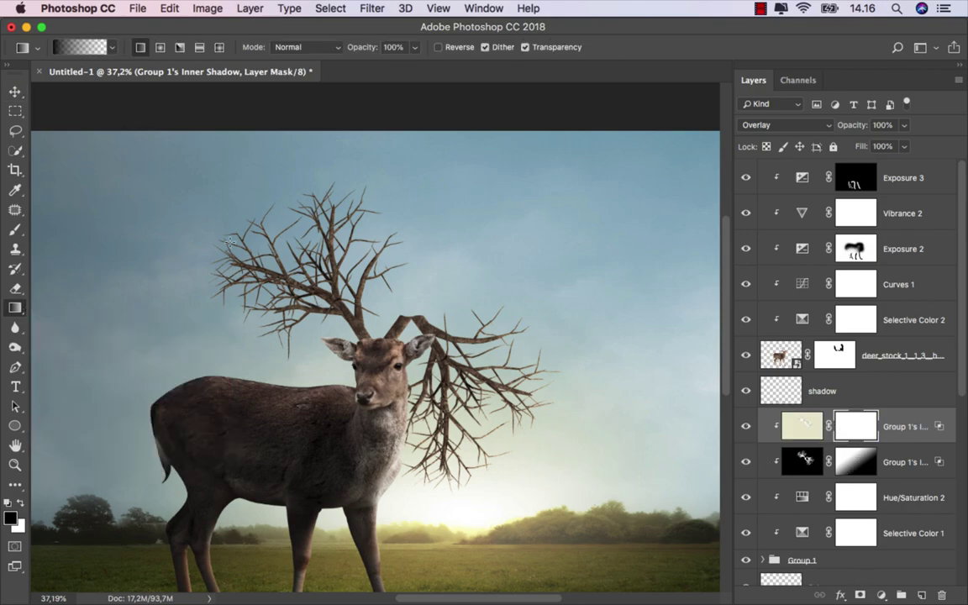
{"action": "left_click_drag", "start_coordinate": [220, 154], "coordinate": [406, 363]}
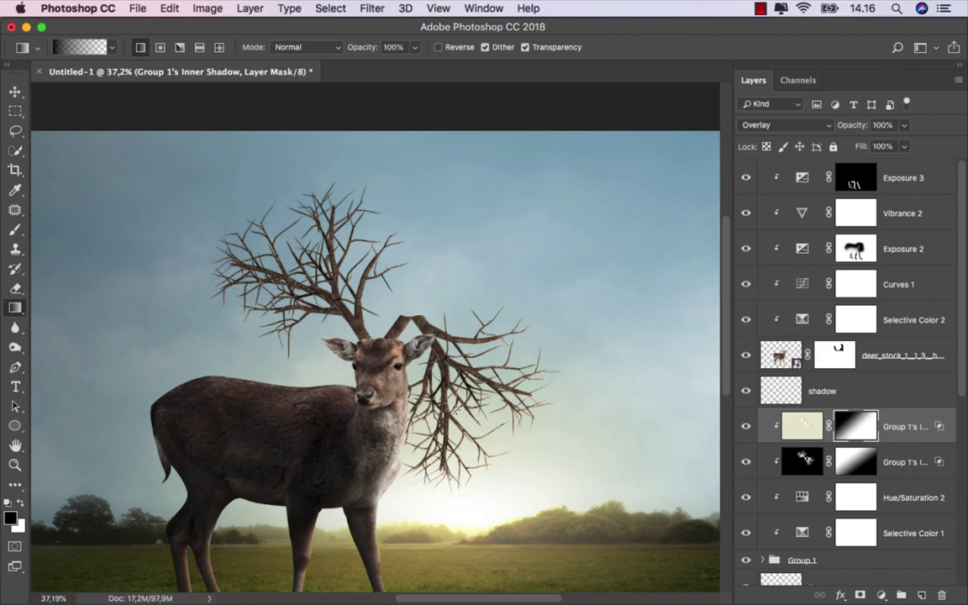
{"action": "scroll", "coordinate": [456, 409], "scroll_direction": "down", "scroll_amount": 2}
{"action": "scroll", "coordinate": [458, 402], "scroll_direction": "down", "scroll_amount": 2}
{"action": "scroll", "coordinate": [462, 404], "scroll_direction": "up", "scroll_amount": 1}
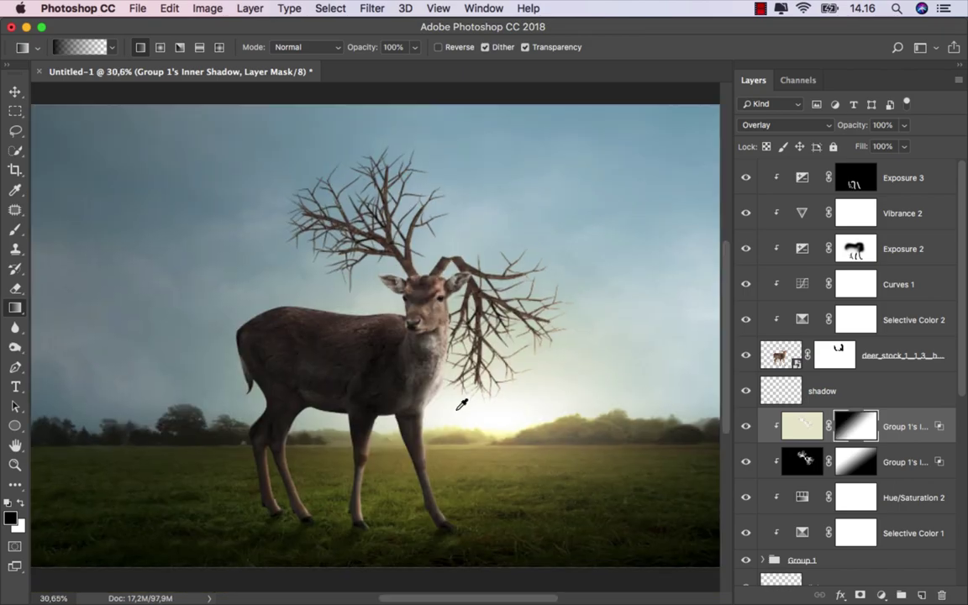
{"action": "scroll", "coordinate": [461, 404], "scroll_direction": "up", "scroll_amount": 1}
{"action": "left_click", "coordinate": [746, 428]}
{"action": "left_click", "coordinate": [746, 428]}
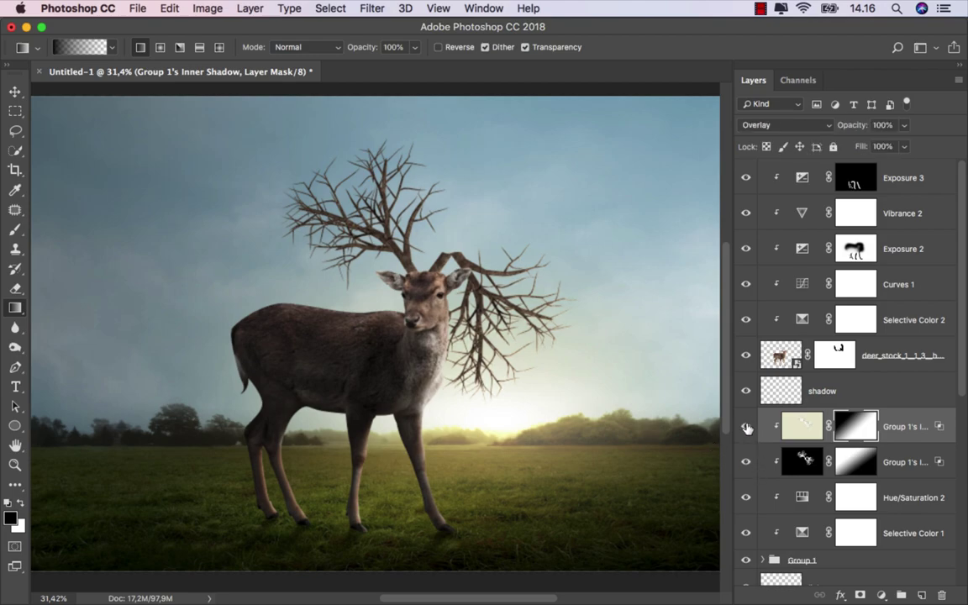
{"action": "scroll", "coordinate": [603, 391], "scroll_direction": "up", "scroll_amount": 1}
Create a new empty layer named 'color' above Exposure 3 at the top of the stack
{"action": "left_click", "coordinate": [803, 426]}
{"action": "key", "text": "v"}
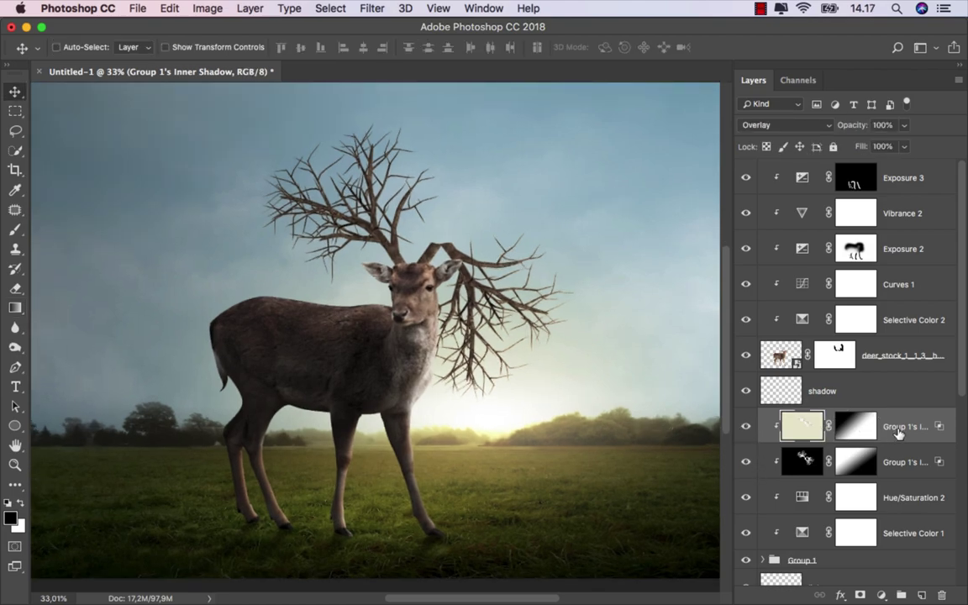
{"action": "left_click", "coordinate": [899, 181]}
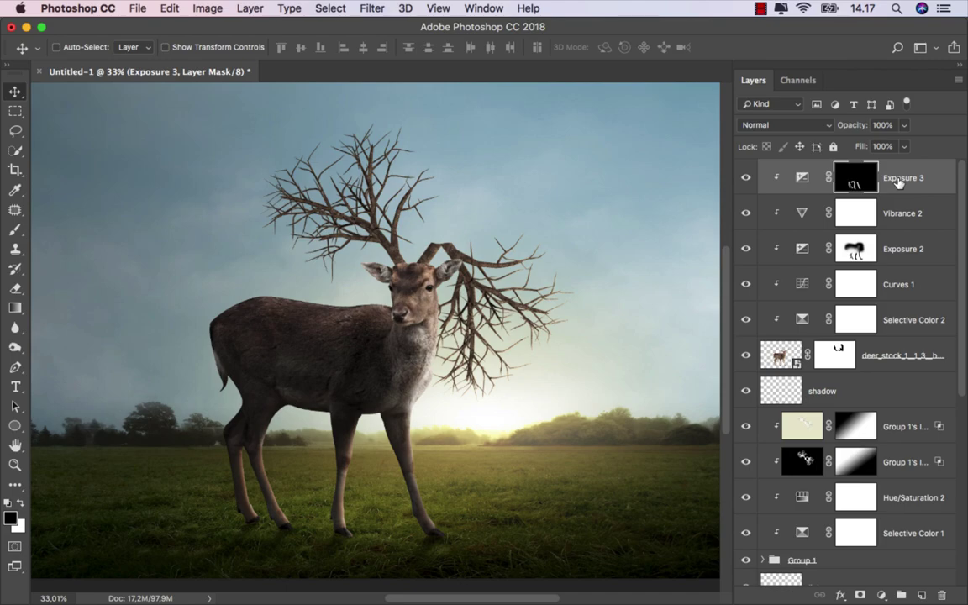
{"action": "key", "text": "ctrl+shift+alt+n"}
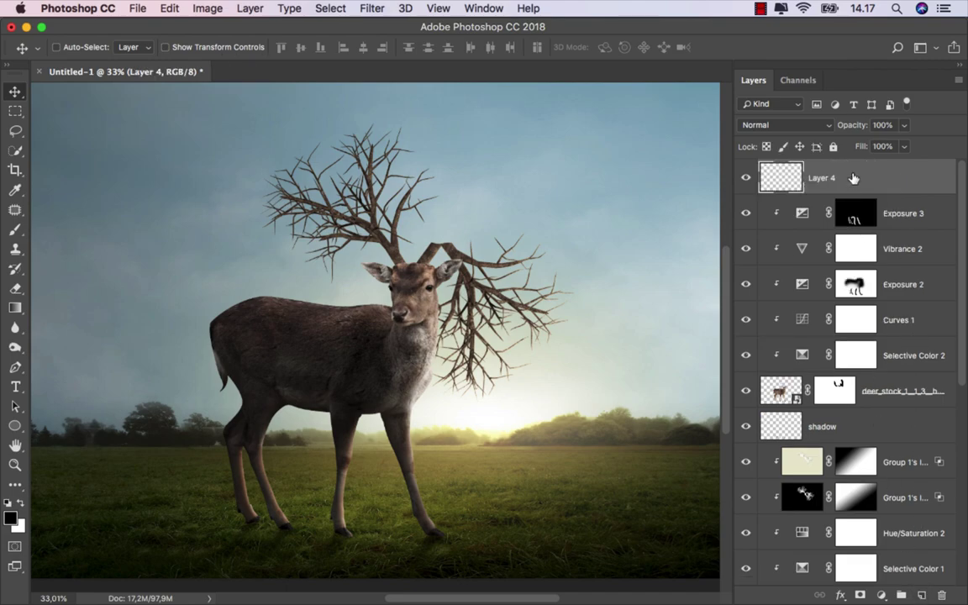
{"action": "double_click", "coordinate": [828, 179]}
{"action": "type", "text": "color"}
{"action": "key", "text": "Return"}
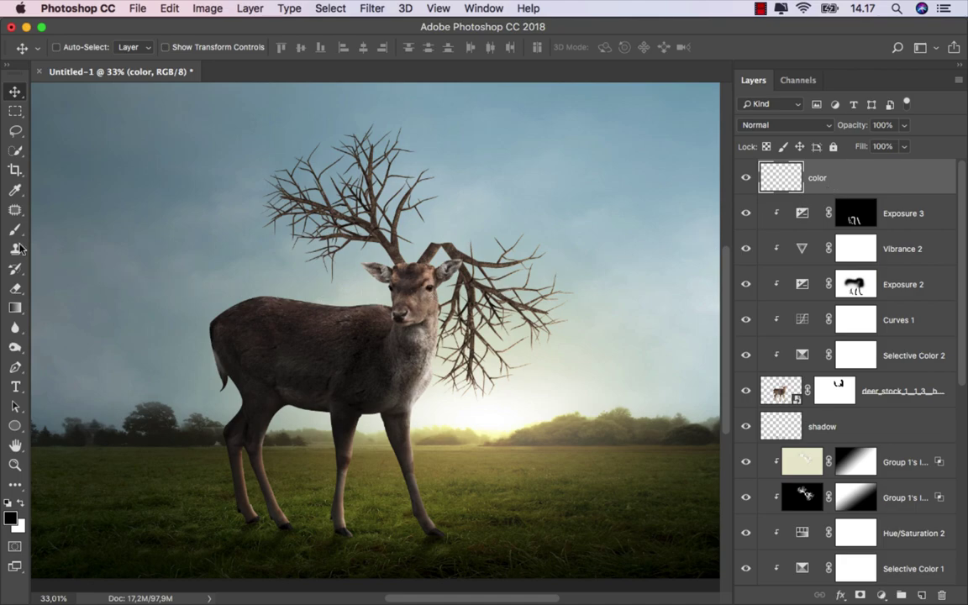
With the Gradient tool active, set the foreground to a fully bright yellow sampled from the sunlit horizon
{"action": "left_click", "coordinate": [15, 307]}
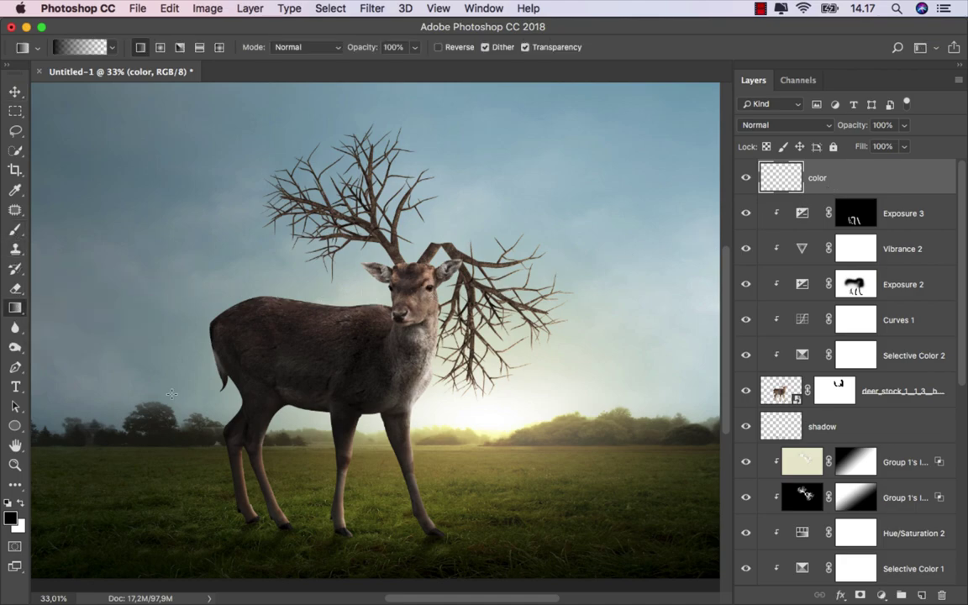
{"action": "scroll", "coordinate": [88, 496], "scroll_direction": "down", "scroll_amount": 1}
{"action": "left_click", "coordinate": [10, 517]}
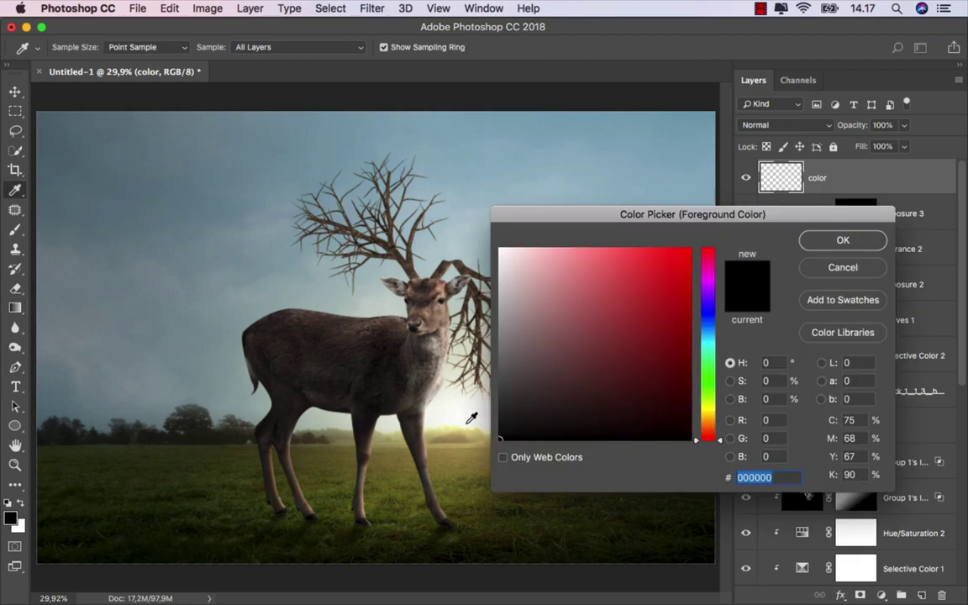
{"action": "left_click", "coordinate": [458, 427]}
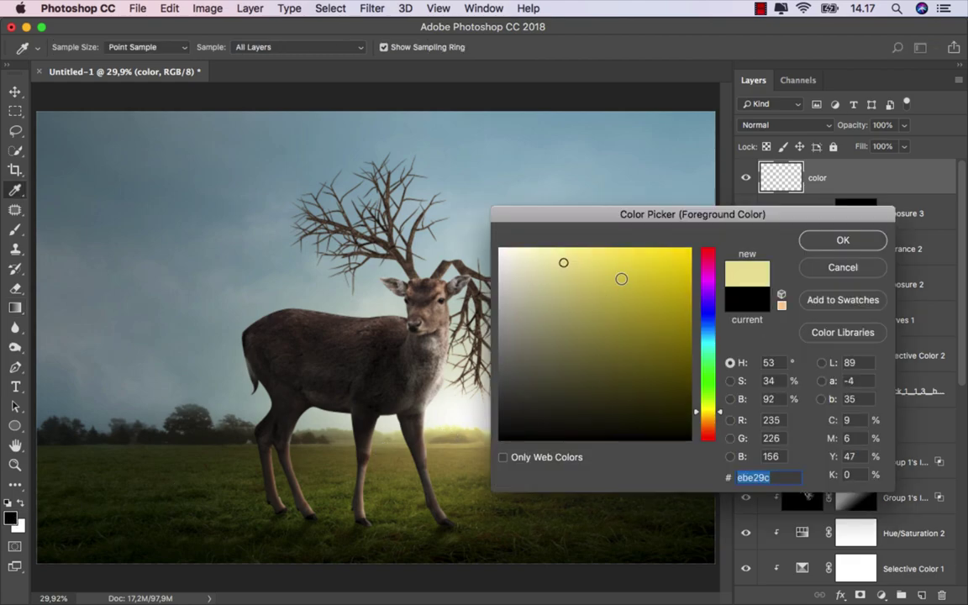
{"action": "left_click_drag", "start_coordinate": [619, 273], "coordinate": [621, 248]}
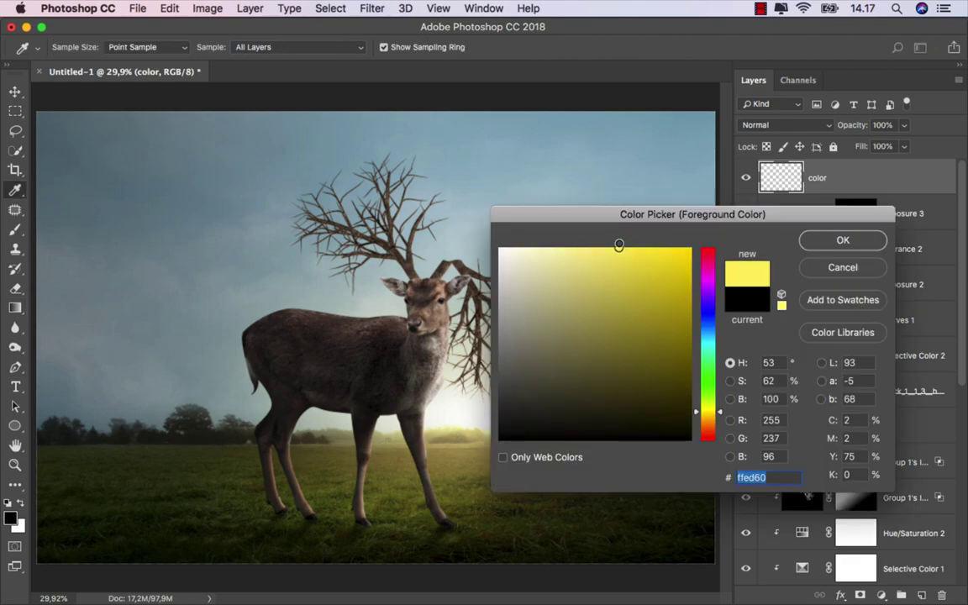
{"action": "left_click", "coordinate": [843, 240]}
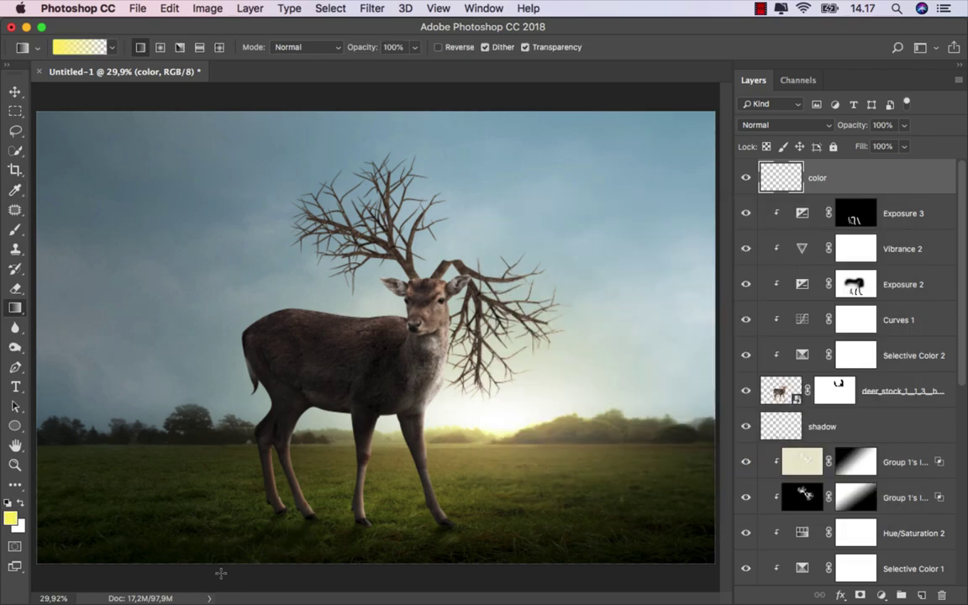
Drag a yellow-to-transparent gradient from the lower left and blend the layer in Overlay mode
{"action": "left_click_drag", "start_coordinate": [203, 577], "coordinate": [362, 181]}
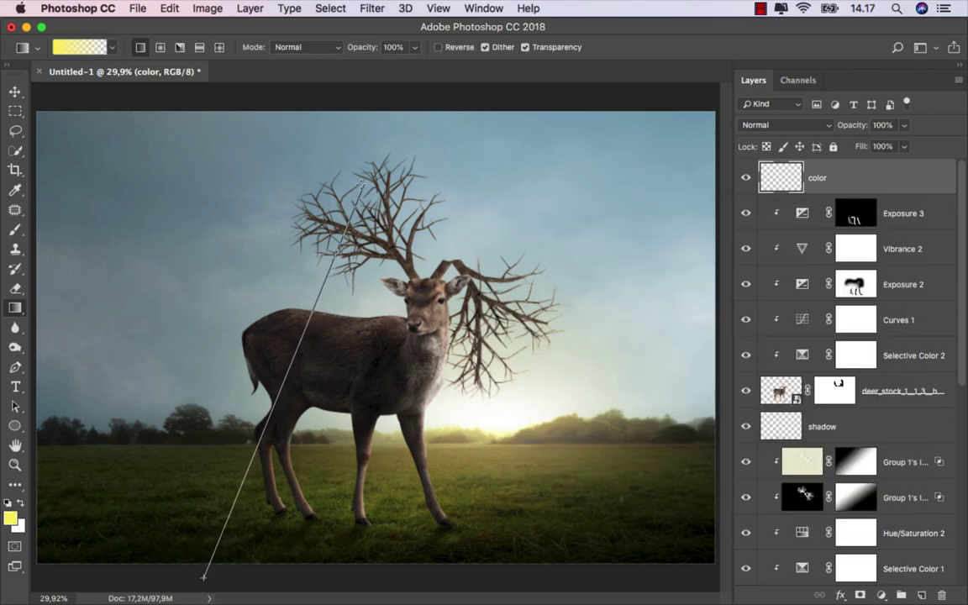
{"action": "left_click_drag", "start_coordinate": [361, 181], "coordinate": [387, 244]}
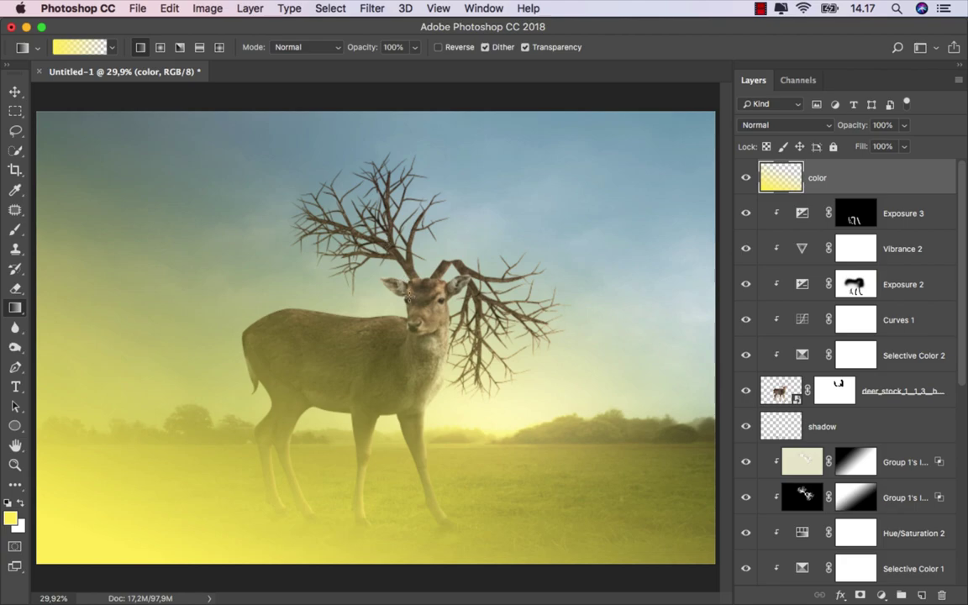
{"action": "left_click", "coordinate": [799, 126]}
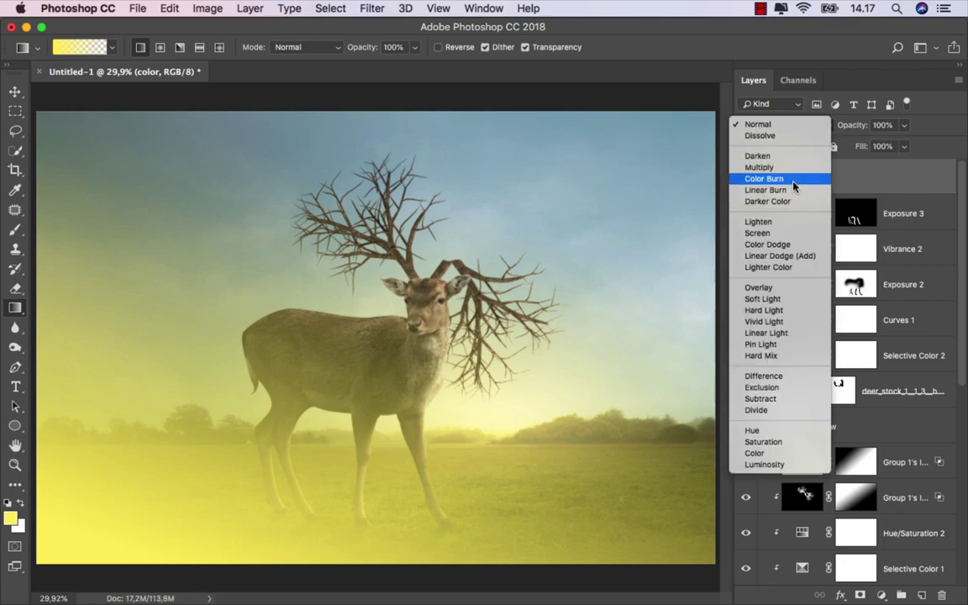
{"action": "left_click", "coordinate": [788, 287]}
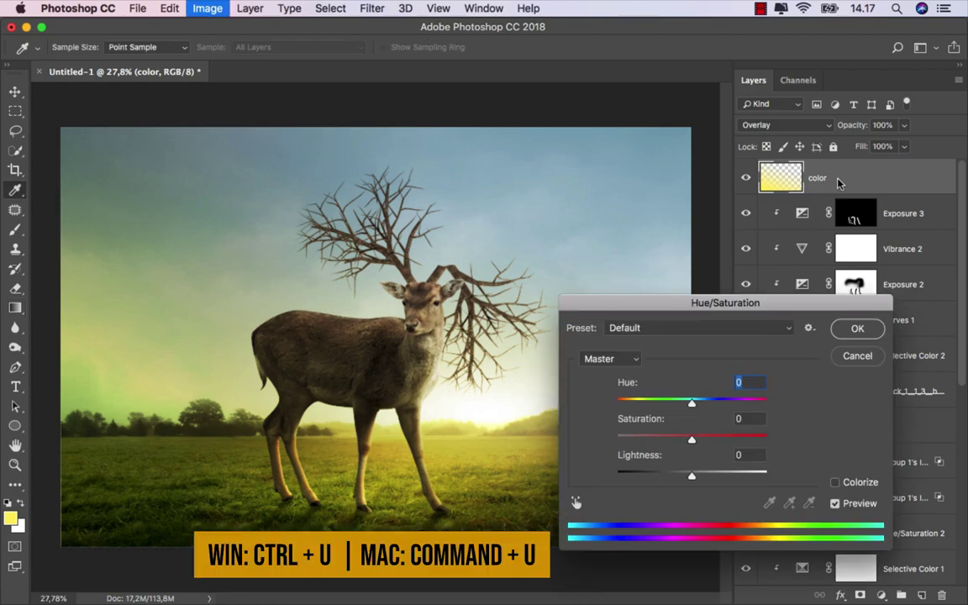
Apply Hue/Saturation to the color layer with Saturation -73 and Hue -20, toward pink
{"action": "key", "text": "super+u"}
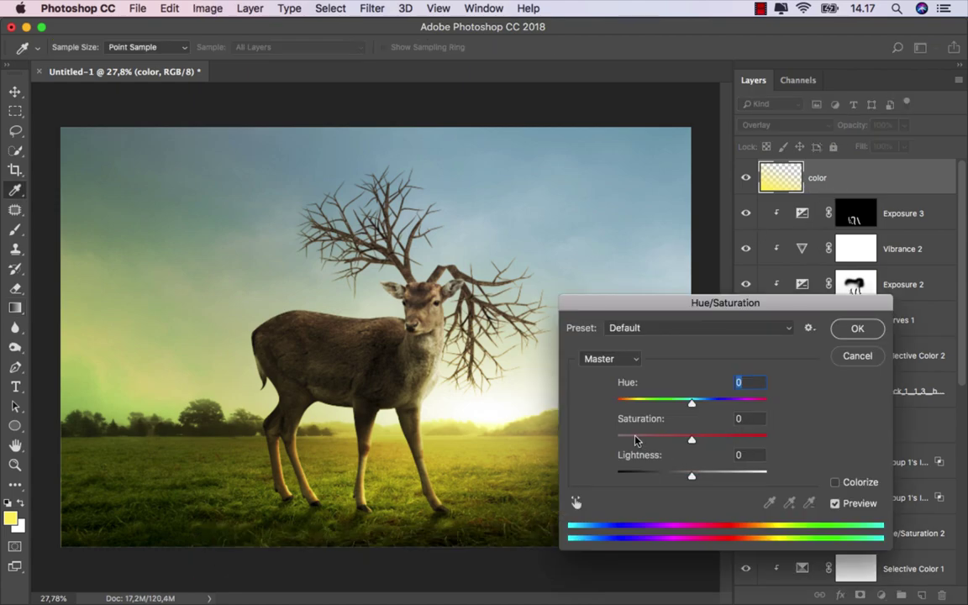
{"action": "left_click", "coordinate": [632, 439]}
{"action": "mouse_move", "coordinate": [632, 438]}
{"action": "left_mouse_down"}
{"action": "mouse_move", "coordinate": [621, 438]}
{"action": "mouse_move", "coordinate": [639, 439]}
{"action": "left_mouse_up"}
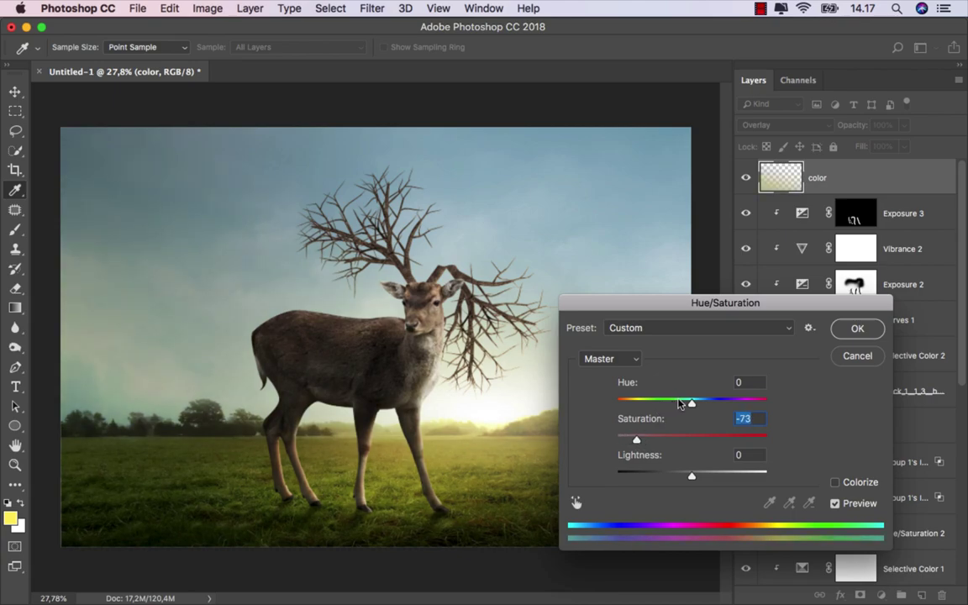
{"action": "mouse_move", "coordinate": [691, 401]}
{"action": "left_mouse_down"}
{"action": "mouse_move", "coordinate": [665, 404]}
{"action": "mouse_move", "coordinate": [677, 404]}
{"action": "left_mouse_up"}
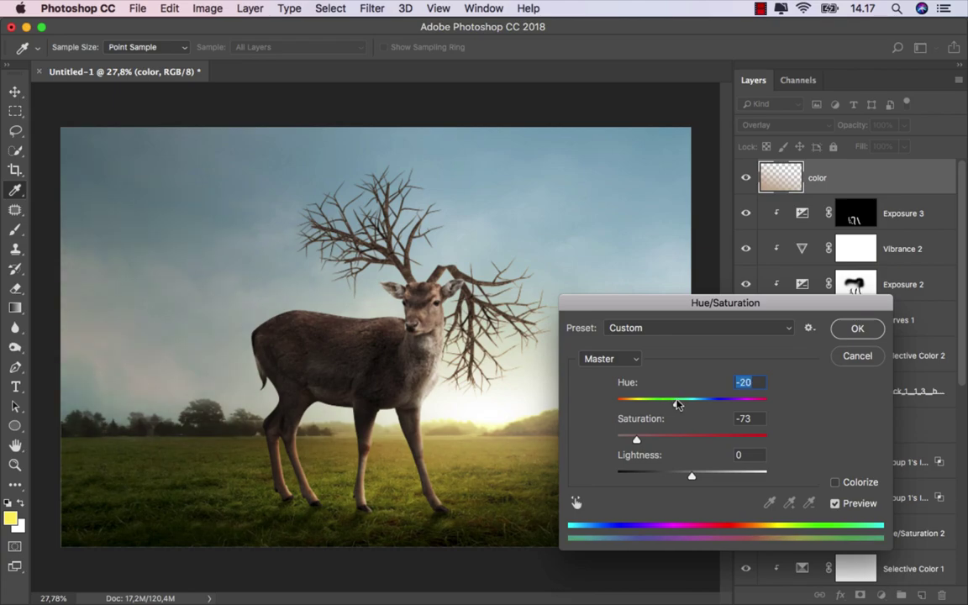
{"action": "left_click", "coordinate": [858, 327]}
Lower the color layer's fill to 61%, toggling its visibility to compare
{"action": "key", "text": "g"}
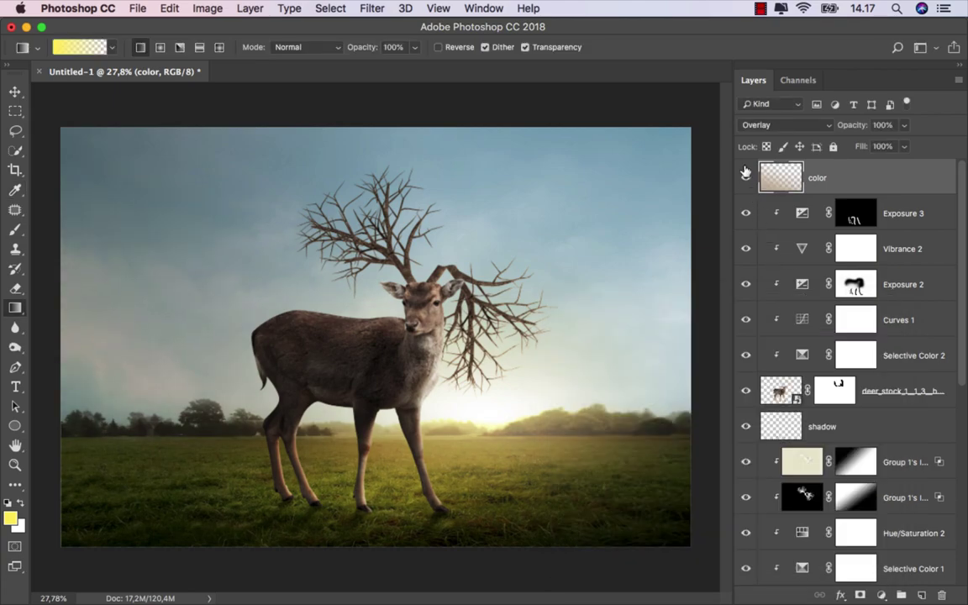
{"action": "left_click", "coordinate": [745, 177]}
{"action": "left_click", "coordinate": [745, 174]}
{"action": "left_click", "coordinate": [904, 147]}
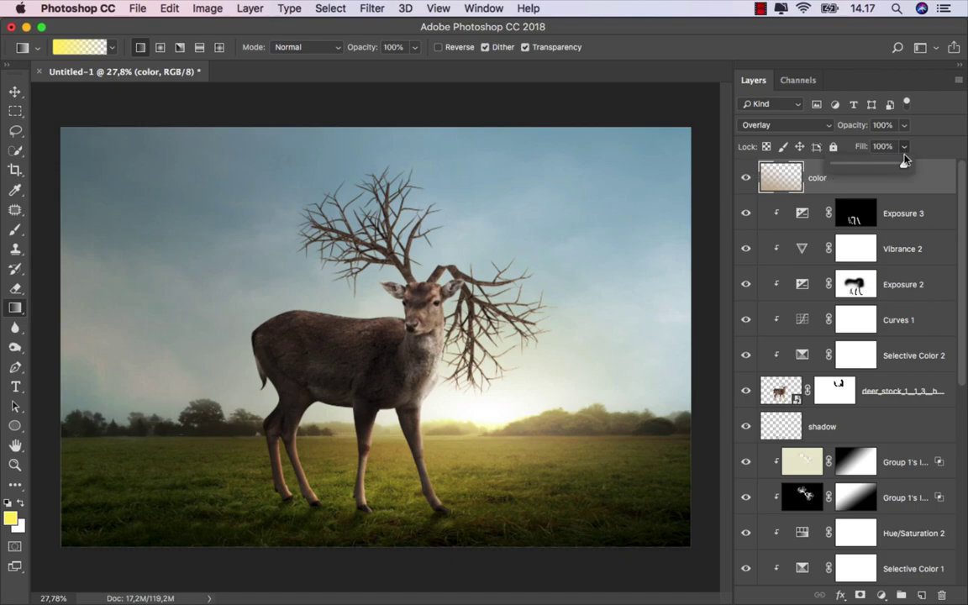
{"action": "mouse_move", "coordinate": [906, 164]}
{"action": "left_mouse_down"}
{"action": "mouse_move", "coordinate": [857, 169]}
{"action": "mouse_move", "coordinate": [875, 165]}
{"action": "left_mouse_up"}
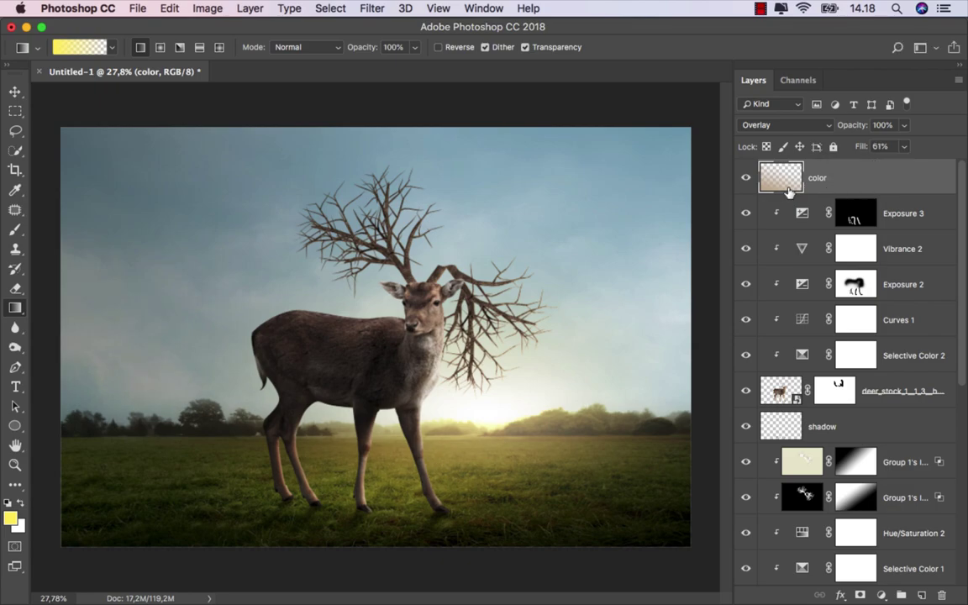
{"action": "left_click", "coordinate": [745, 177]}
{"action": "left_click", "coordinate": [745, 177]}
{"action": "left_click", "coordinate": [881, 595]}
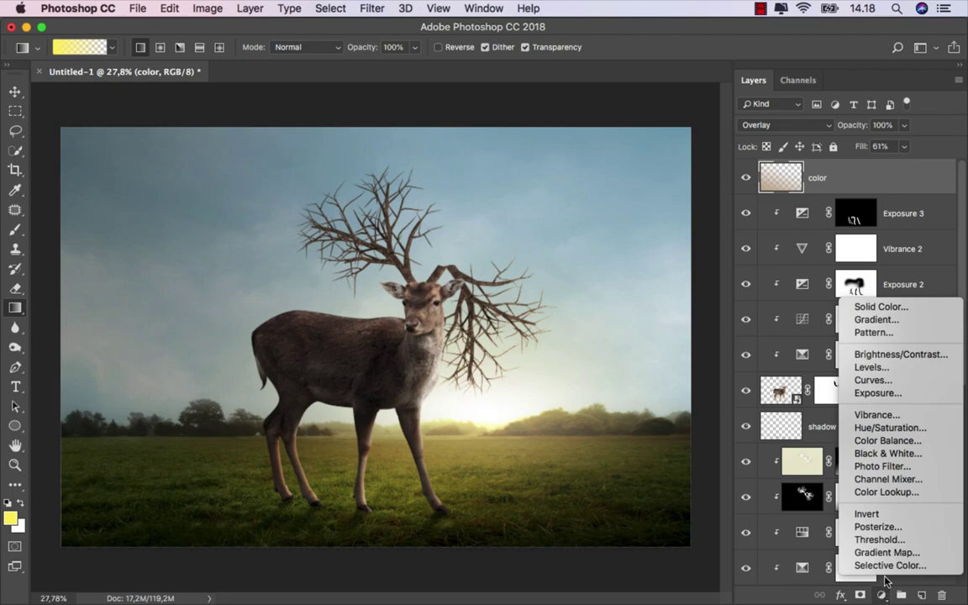
Add a Selective Color adjustment layer with the Reds pushed to Yellow +100
{"action": "left_click", "coordinate": [887, 566]}
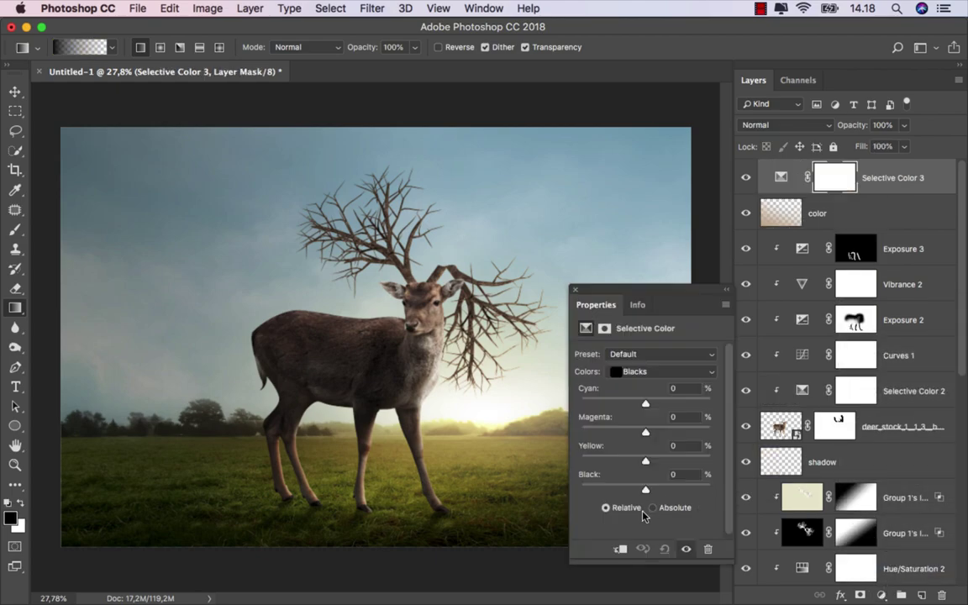
{"action": "left_click", "coordinate": [633, 374]}
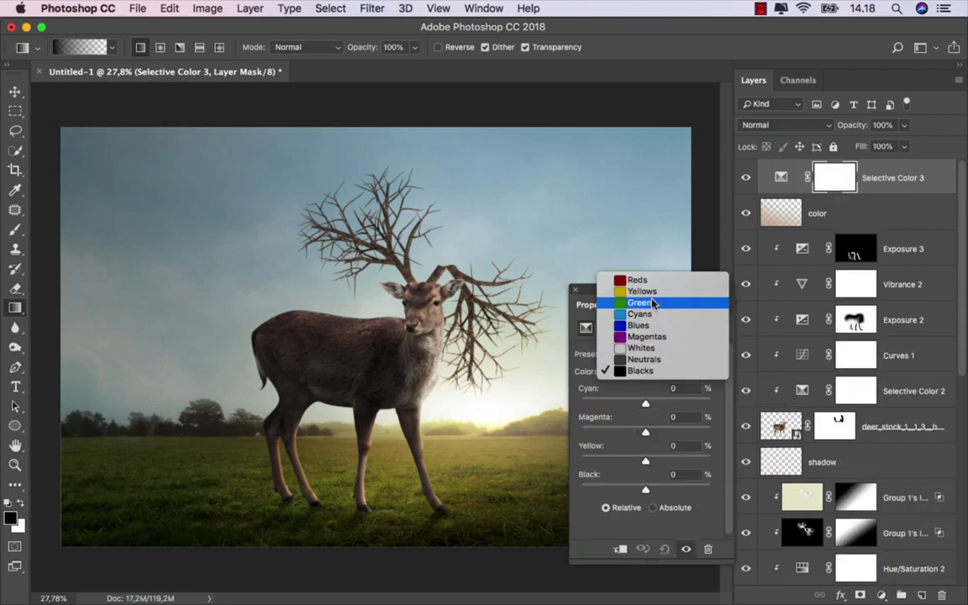
{"action": "left_click", "coordinate": [656, 289]}
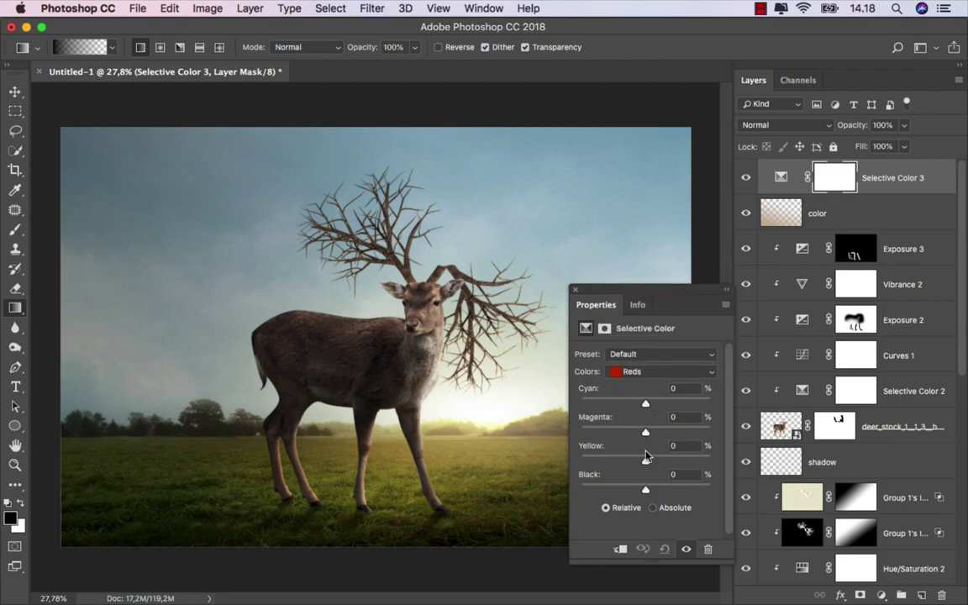
{"action": "left_click_drag", "start_coordinate": [645, 463], "coordinate": [711, 461]}
{"action": "left_click", "coordinate": [626, 372]}
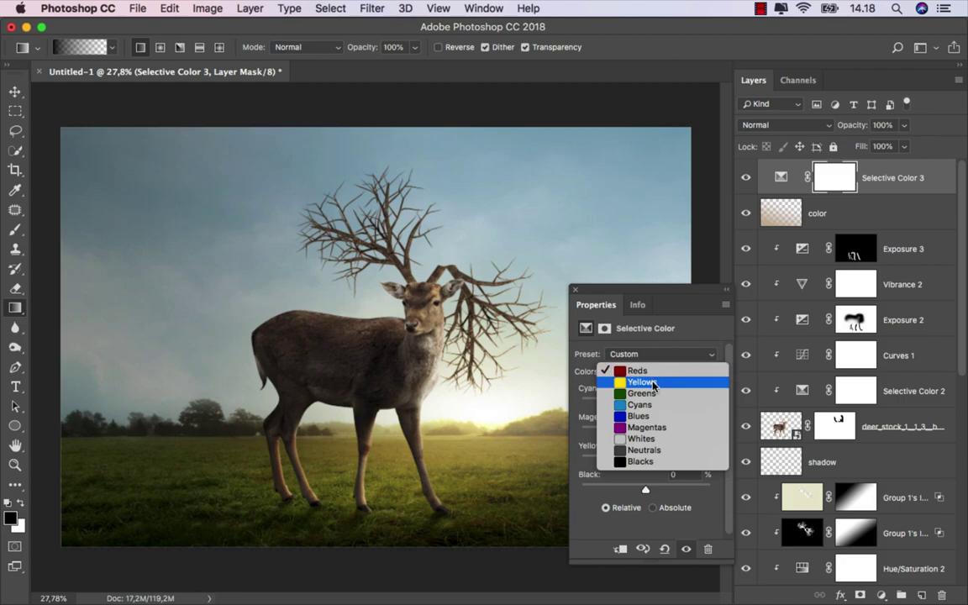
{"action": "left_click", "coordinate": [654, 385]}
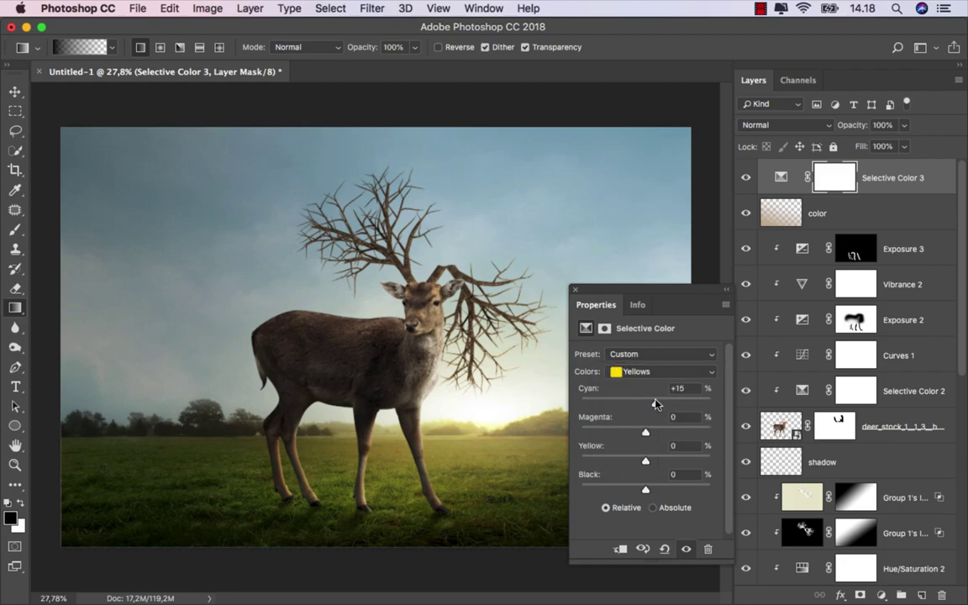
In the Blacks, remove a little cyan and add a little yellow, then toggle Selective Color 3 to compare
{"action": "left_click", "coordinate": [644, 372]}
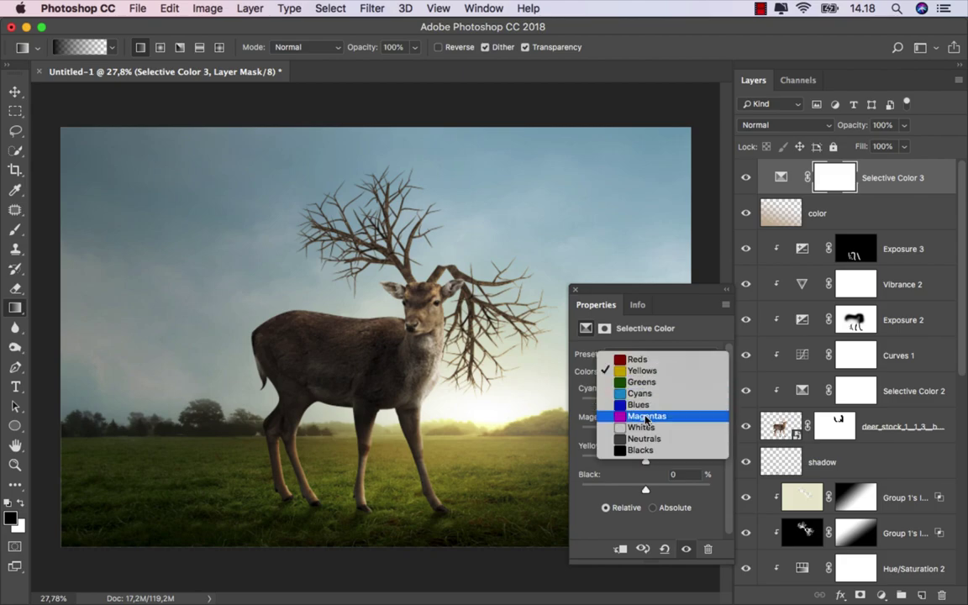
{"action": "left_click", "coordinate": [643, 451]}
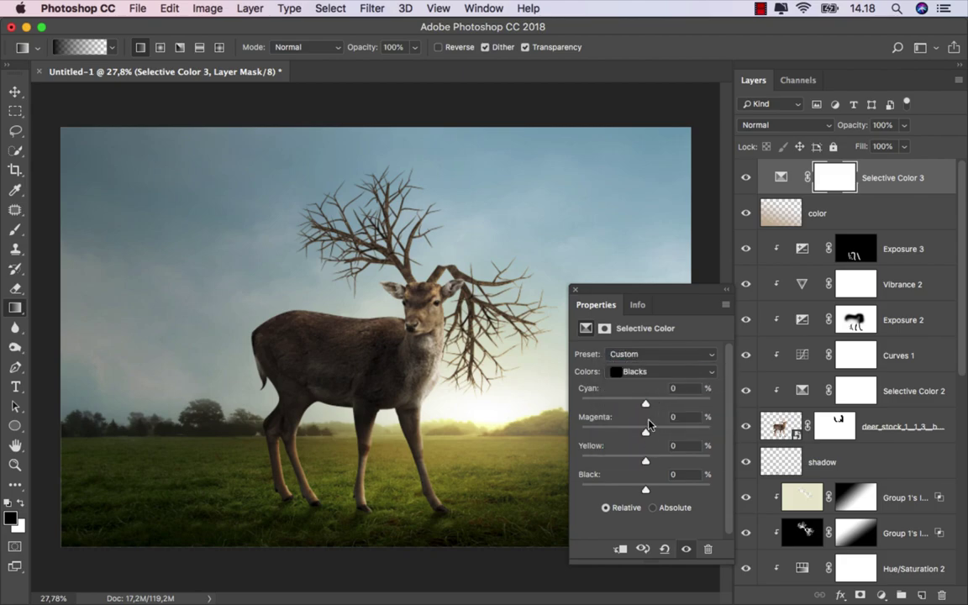
{"action": "left_click_drag", "start_coordinate": [642, 405], "coordinate": [645, 405]}
{"action": "left_click_drag", "start_coordinate": [645, 461], "coordinate": [652, 462]}
{"action": "left_click", "coordinate": [525, 267]}
{"action": "left_click", "coordinate": [746, 178]}
{"action": "left_click", "coordinate": [746, 179]}
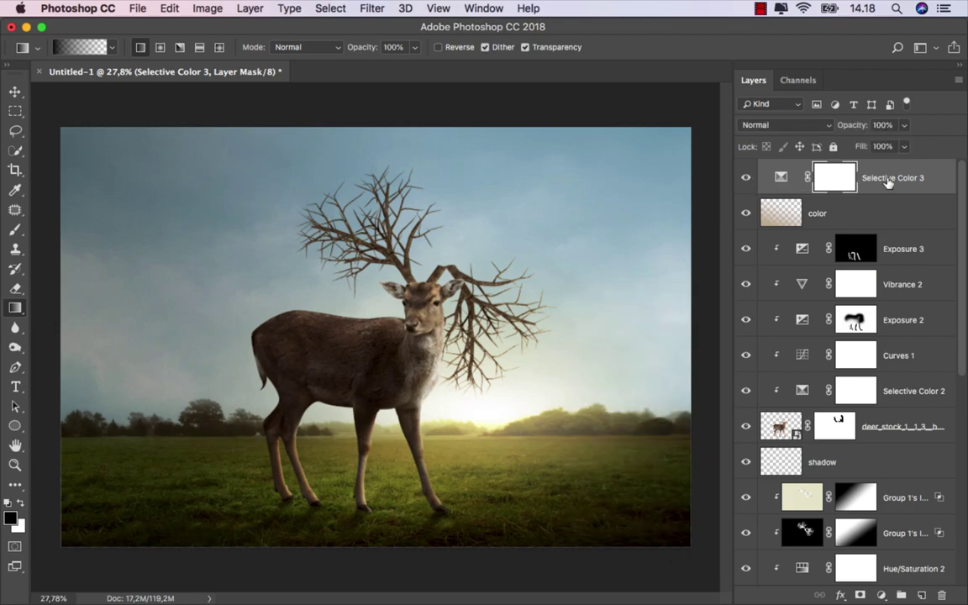
{"action": "left_click", "coordinate": [888, 180]}
Add a Color Balance adjustment on Highlights with Yellow-Blue -3 and Cyan-Red +2
{"action": "left_click", "coordinate": [881, 595]}
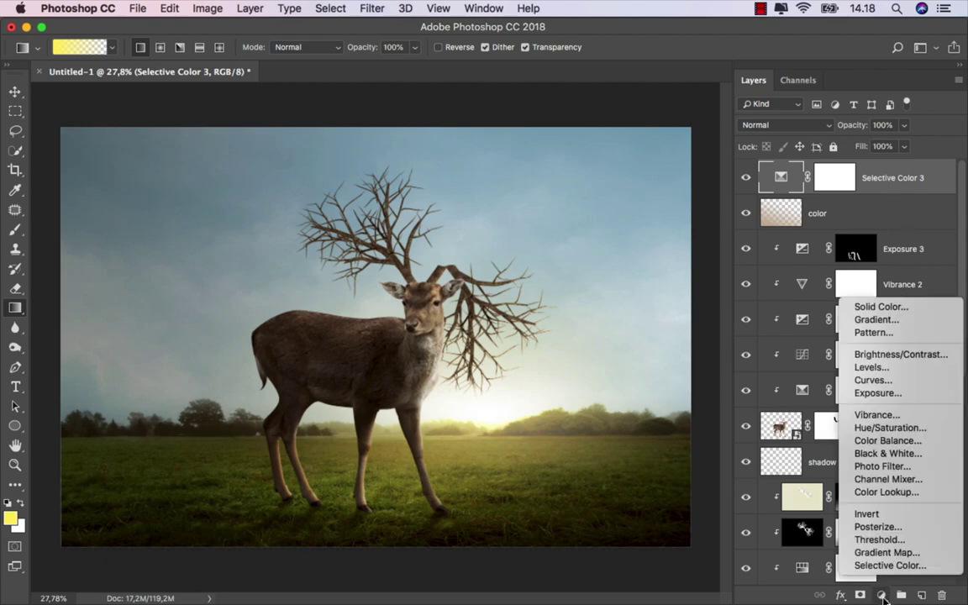
{"action": "left_click", "coordinate": [890, 440]}
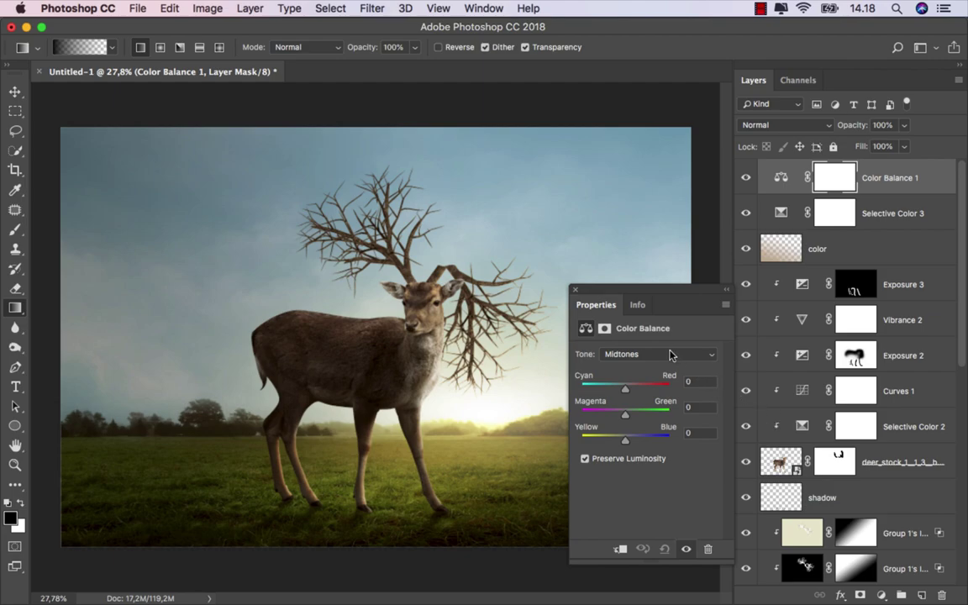
{"action": "left_click", "coordinate": [668, 354]}
{"action": "left_click", "coordinate": [656, 364]}
{"action": "left_click_drag", "start_coordinate": [626, 444], "coordinate": [623, 444]}
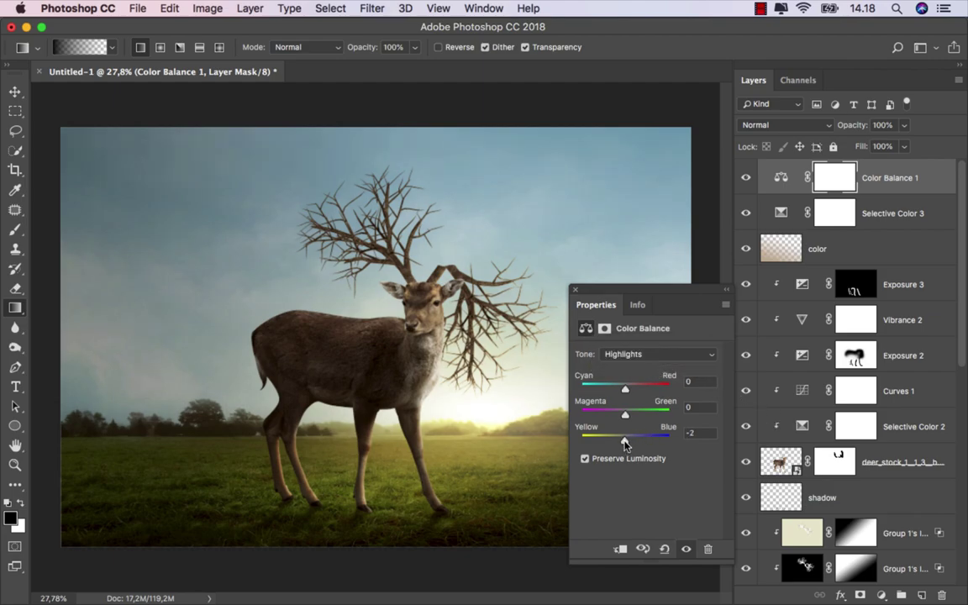
{"action": "left_click_drag", "start_coordinate": [626, 393], "coordinate": [627, 392]}
{"action": "left_click", "coordinate": [575, 290]}
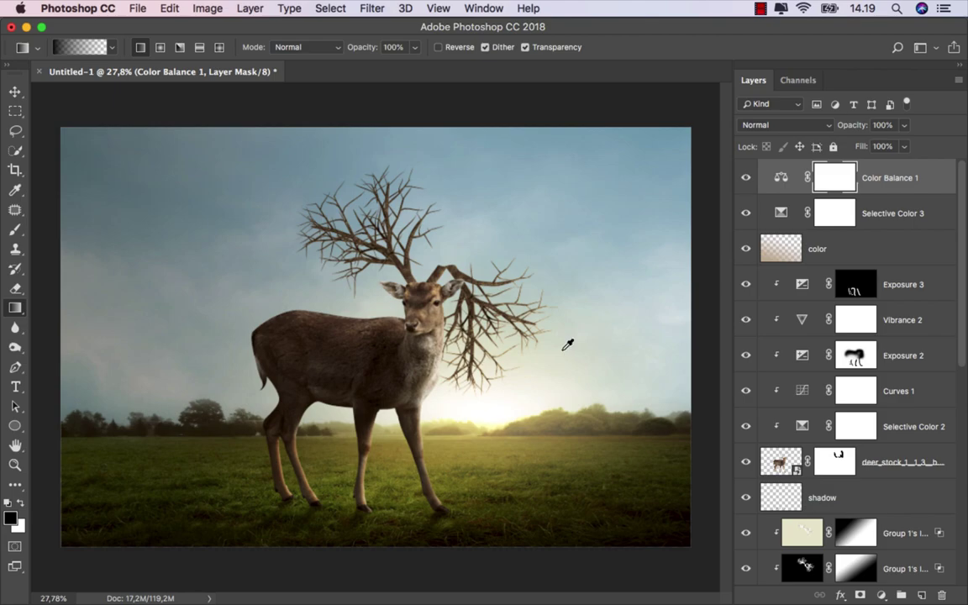
Lower the light layer's fill from 60% to 46% to dim the glow
{"action": "scroll", "coordinate": [563, 350], "scroll_direction": "down", "scroll_amount": 2}
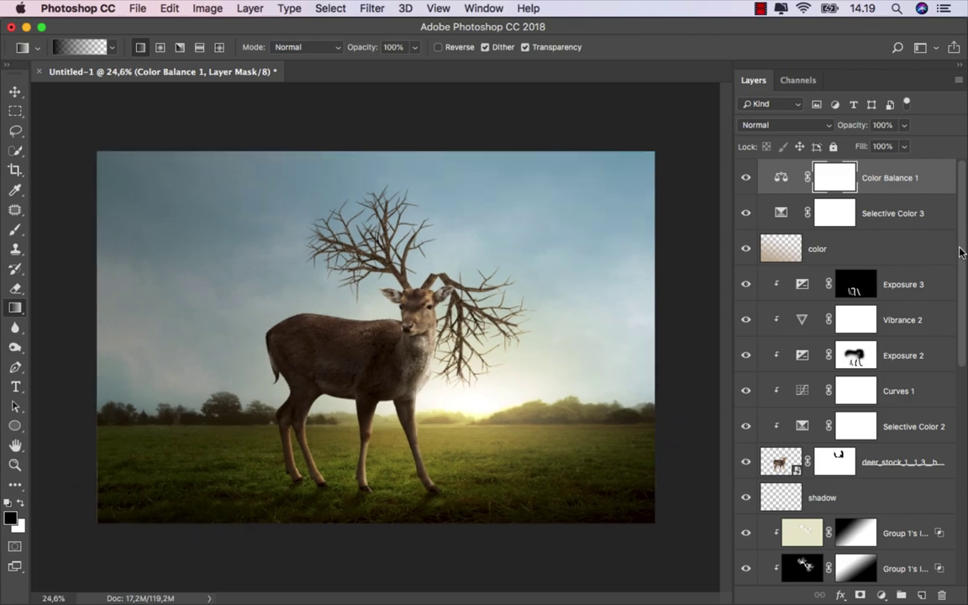
{"action": "left_click_drag", "start_coordinate": [958, 269], "coordinate": [957, 375]}
{"action": "scroll", "coordinate": [957, 375], "scroll_direction": "down", "scroll_amount": 1}
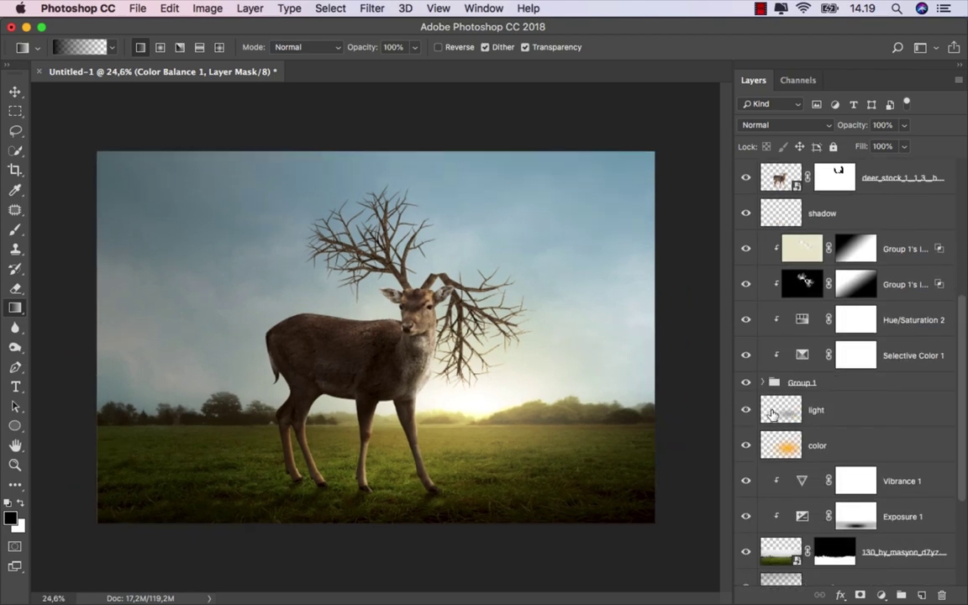
{"action": "left_click", "coordinate": [868, 414]}
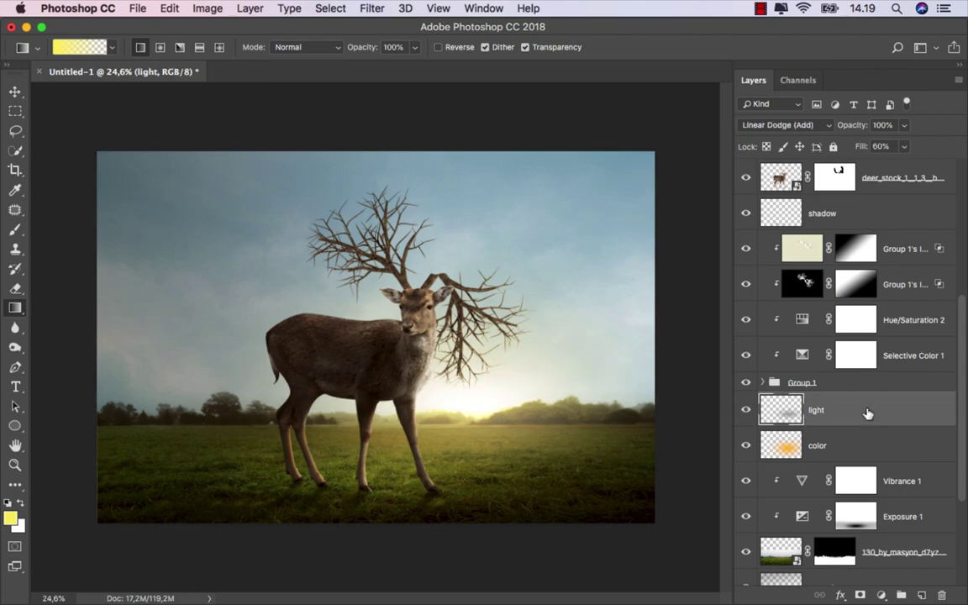
{"action": "left_click_drag", "start_coordinate": [872, 149], "coordinate": [850, 151]}
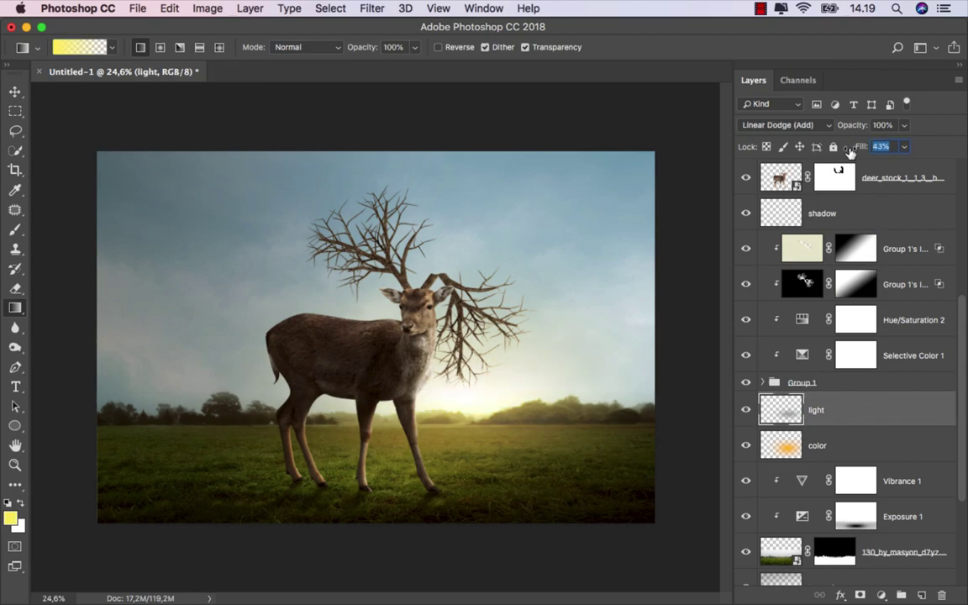
{"action": "key", "text": "v"}
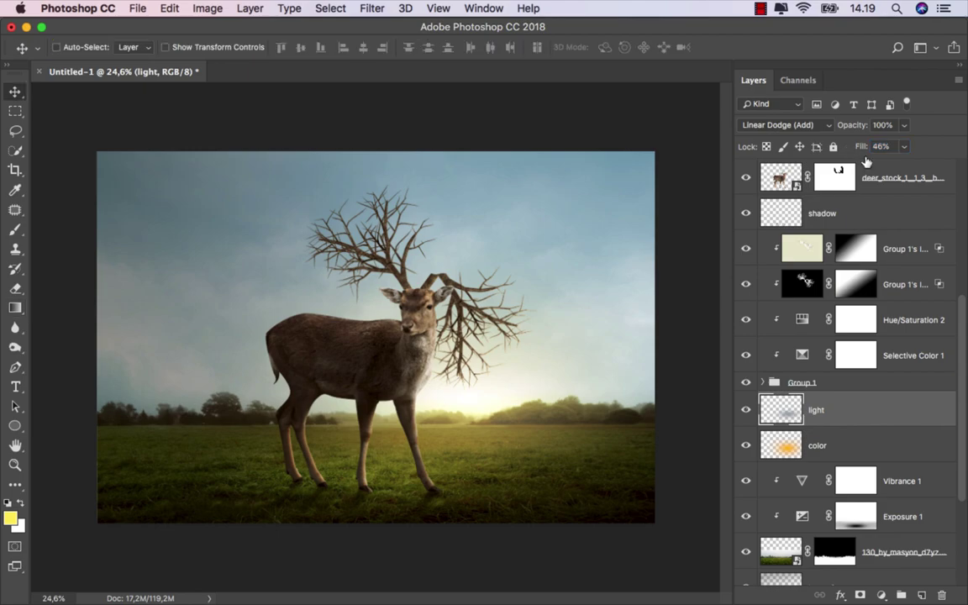
{"action": "left_click_drag", "start_coordinate": [959, 305], "coordinate": [958, 189]}
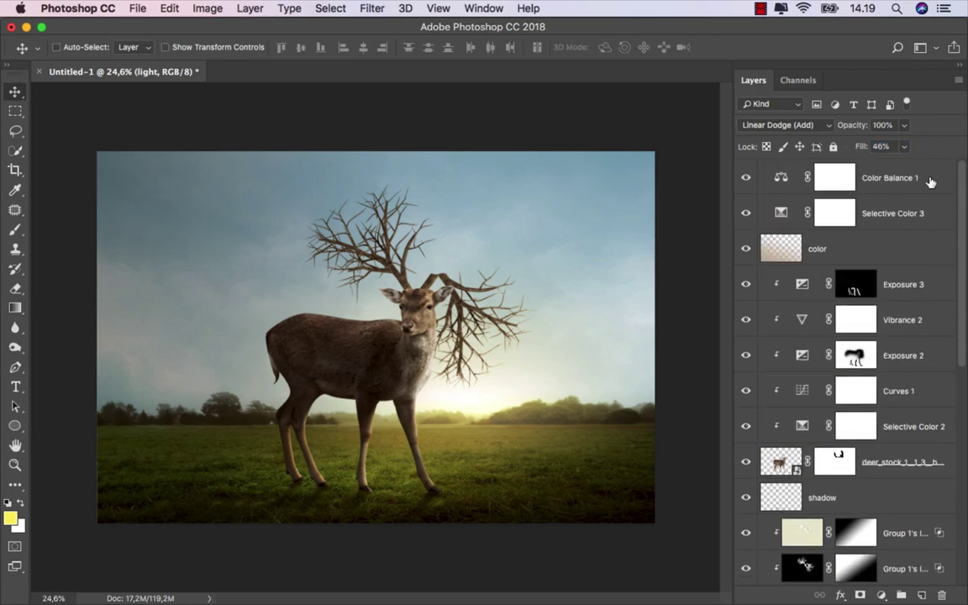
{"action": "left_click", "coordinate": [834, 177]}
{"action": "key", "text": "ctrl+plus"}
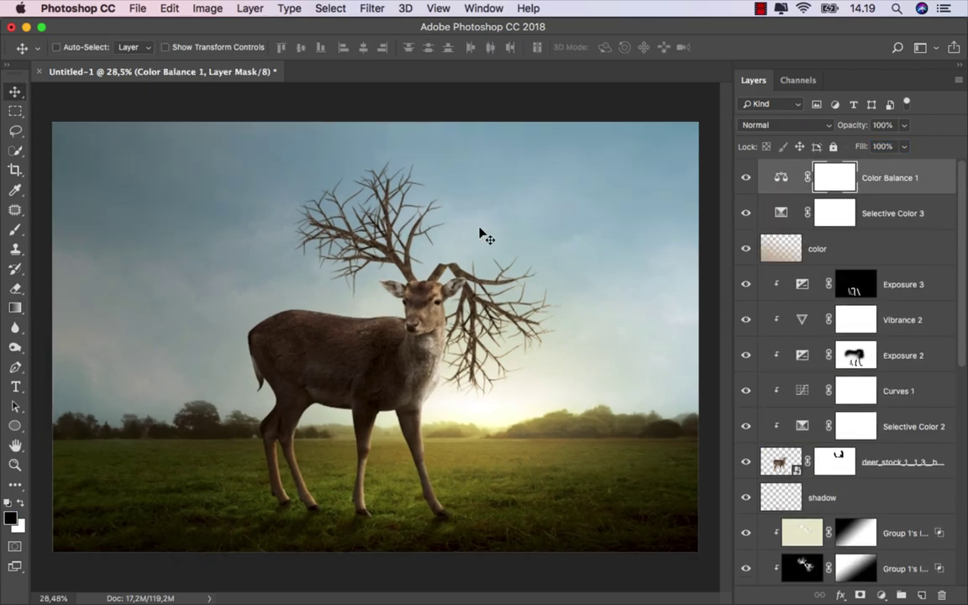
Save a JPEG copy named ok.jpg in the untitled folder, accepting the default quality options
{"action": "left_click", "coordinate": [138, 8]}
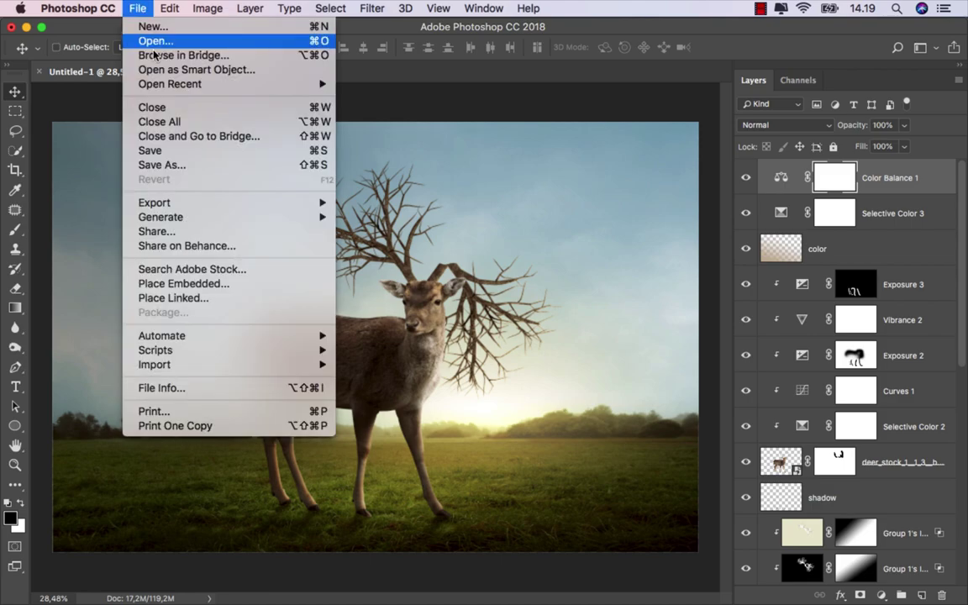
{"action": "left_click", "coordinate": [168, 164]}
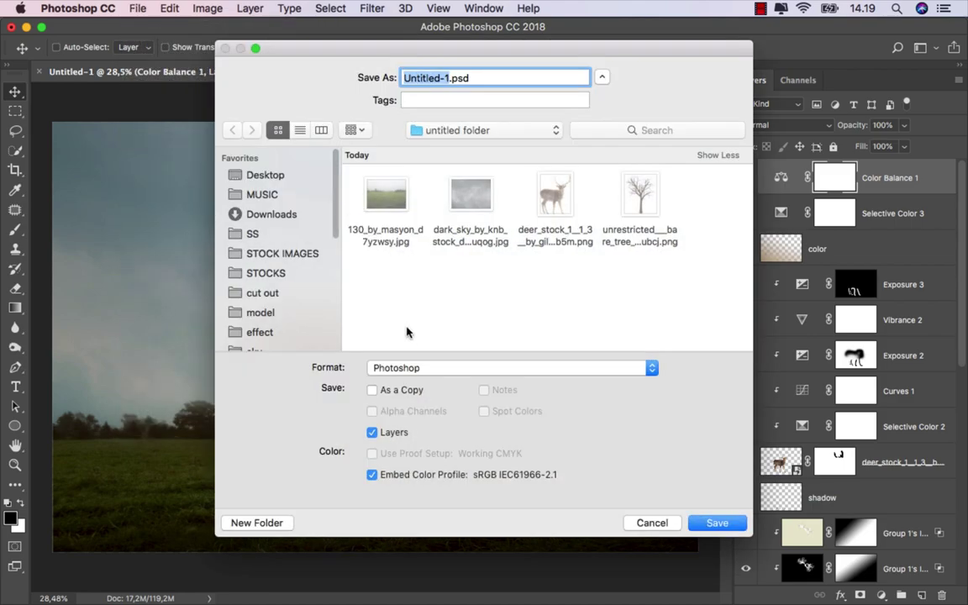
{"action": "left_click", "coordinate": [411, 369]}
{"action": "left_click", "coordinate": [414, 459]}
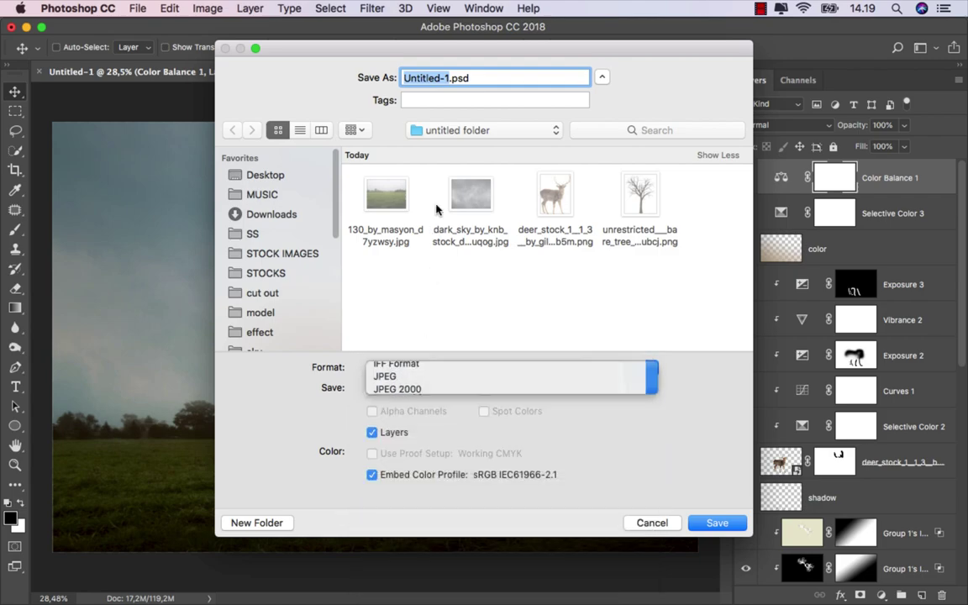
{"action": "type", "text": "ok.jpg"}
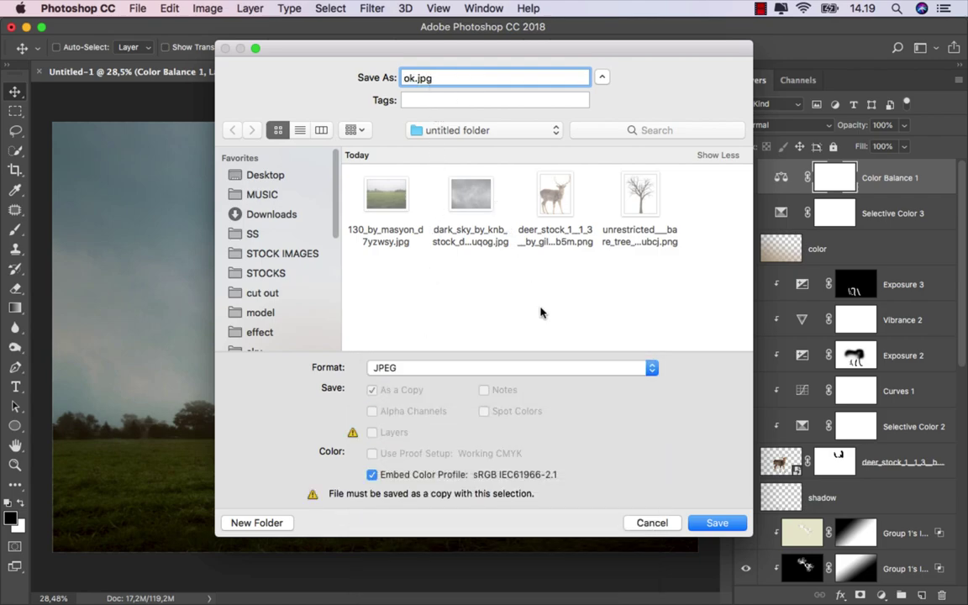
{"action": "left_click", "coordinate": [708, 522]}
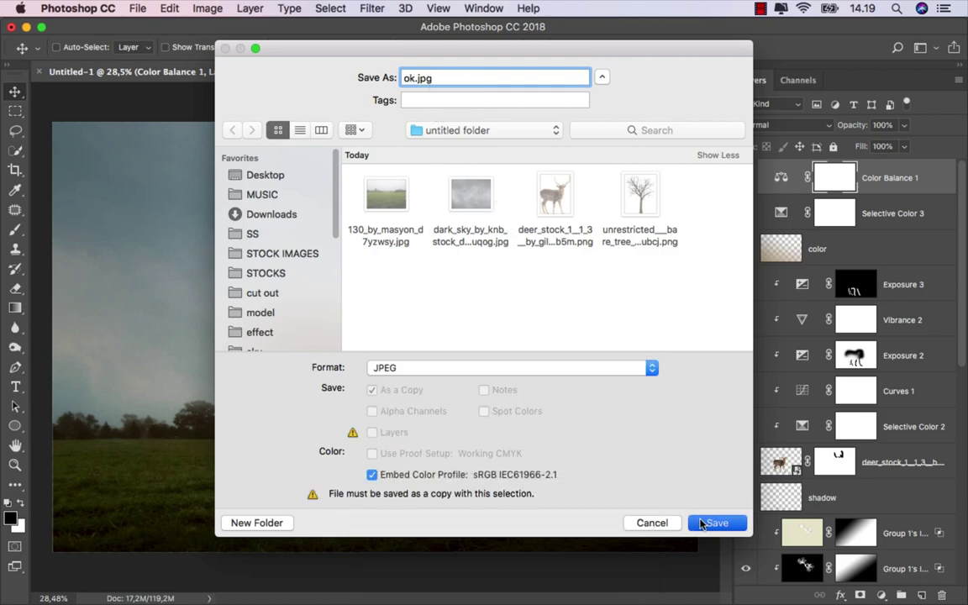
{"action": "left_click", "coordinate": [708, 523]}
{"action": "left_click", "coordinate": [548, 237]}
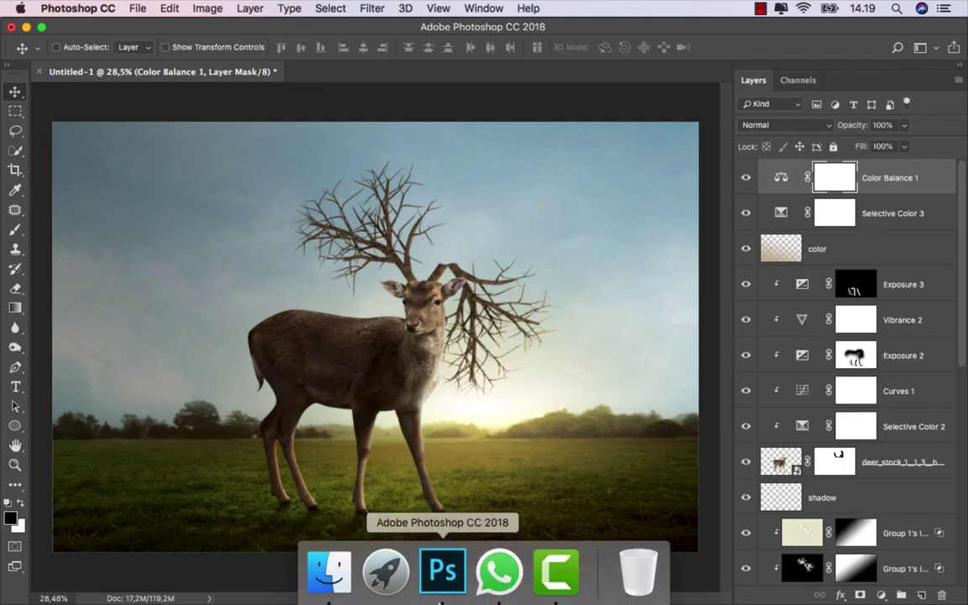
Open a Finder Quick Look preview of ok.jpg from the untitled folder
{"action": "left_click", "coordinate": [329, 572]}
{"action": "left_click", "coordinate": [436, 257]}
{"action": "left_click", "coordinate": [445, 111]}
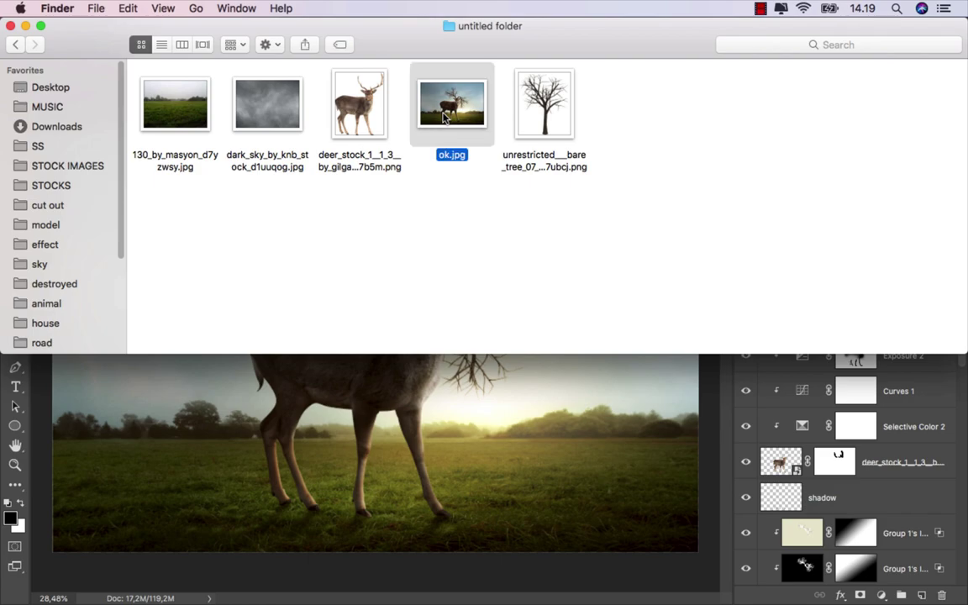
{"action": "key", "text": "space"}
{"action": "left_click_drag", "start_coordinate": [452, 58], "coordinate": [454, 31]}
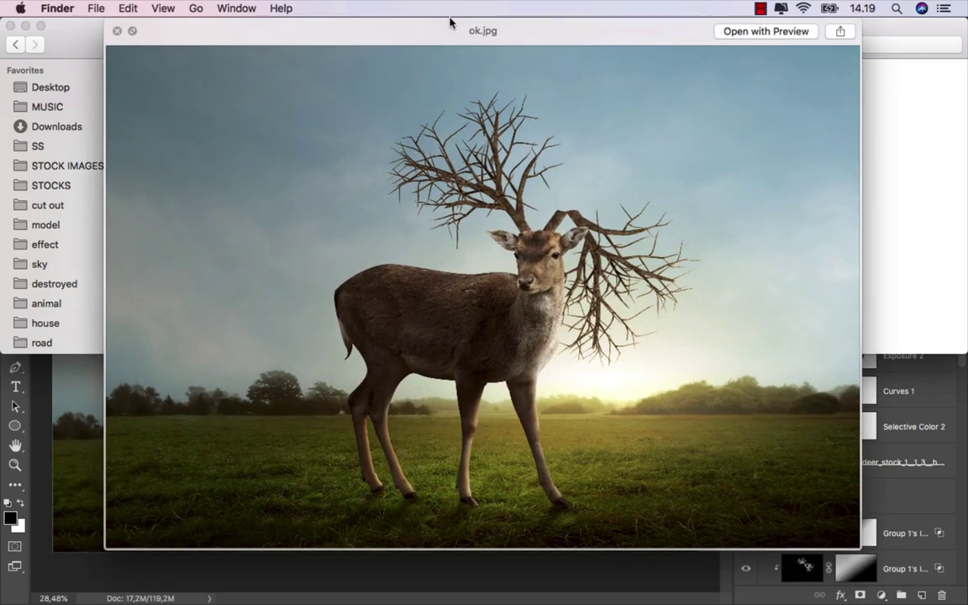